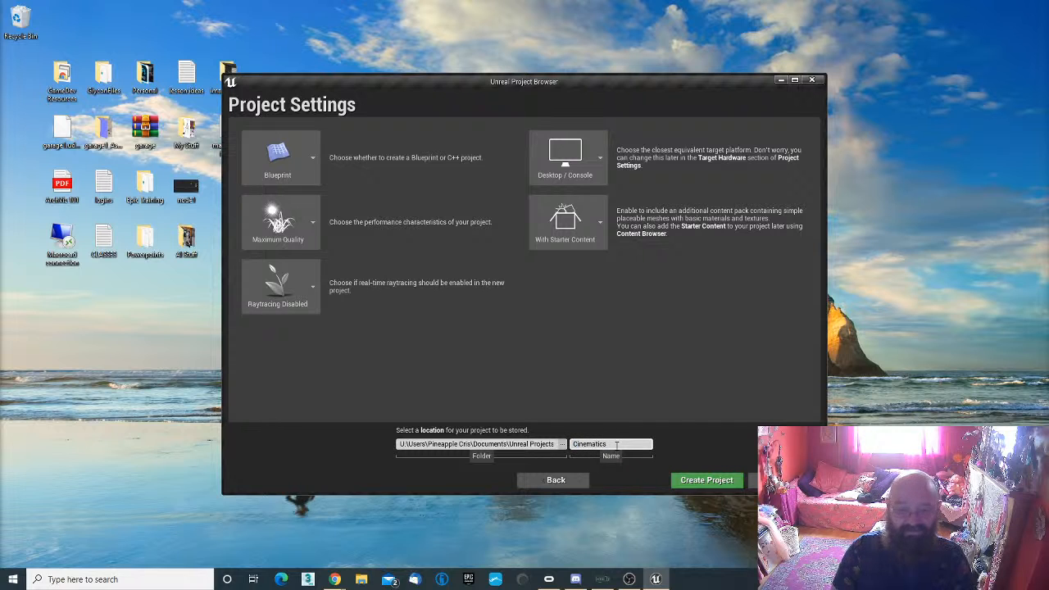
# Step: Create the Cinematics project as a Blueprint project with maximum quality, ray tracing disabled and starter content
pyautogui.click(705, 483)
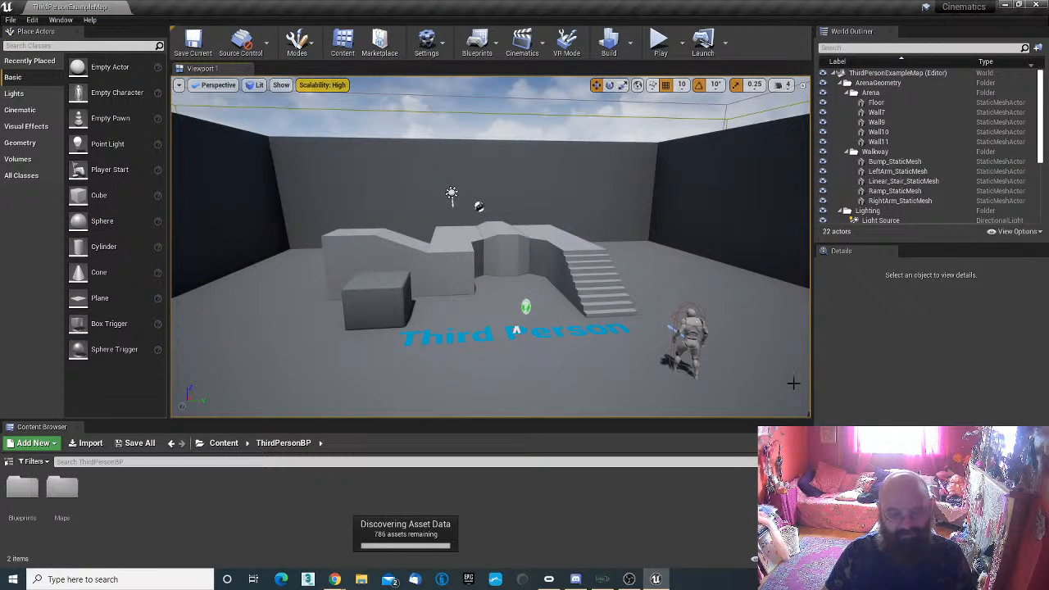
pyautogui.keyDown('alt'); pyautogui.moveTo(490, 245); pyautogui.dragTo(476, 352); pyautogui.keyUp('alt')
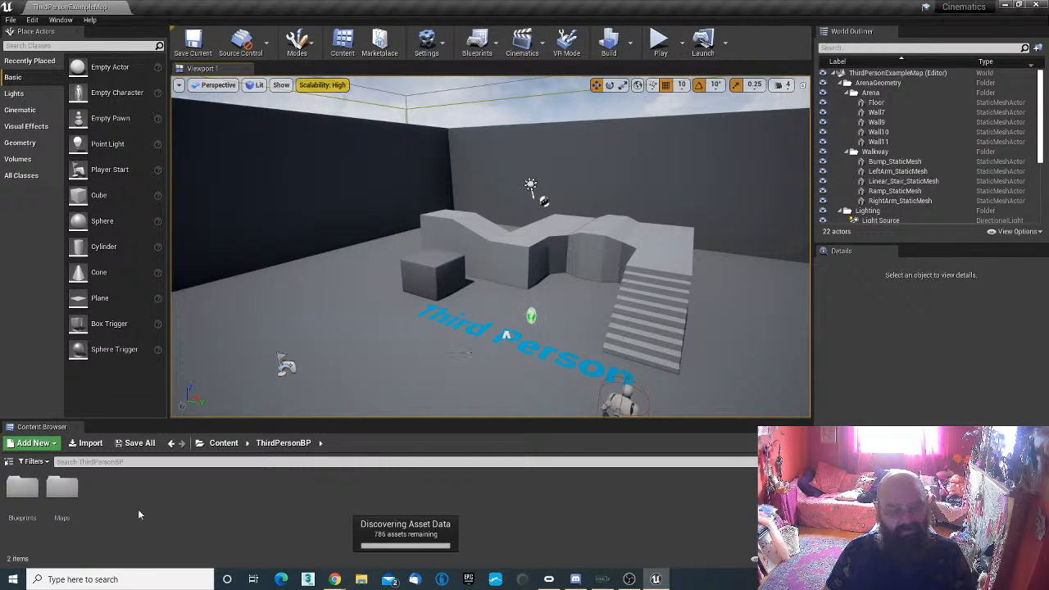
# Step: Open the Materials folder of the StarterContent assets
pyautogui.click(224, 446)
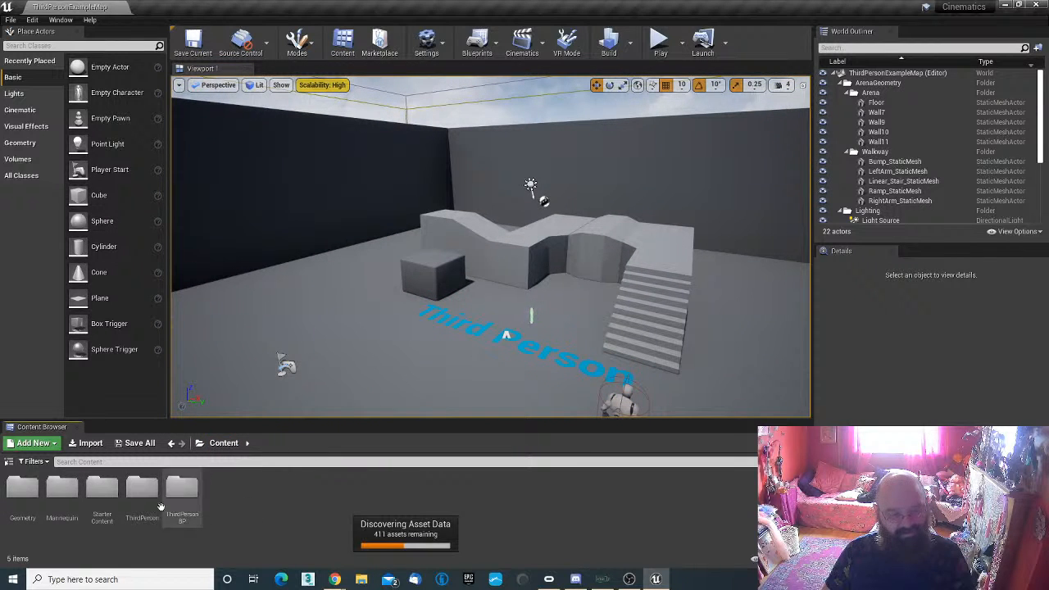
pyautogui.doubleClick(102, 500)
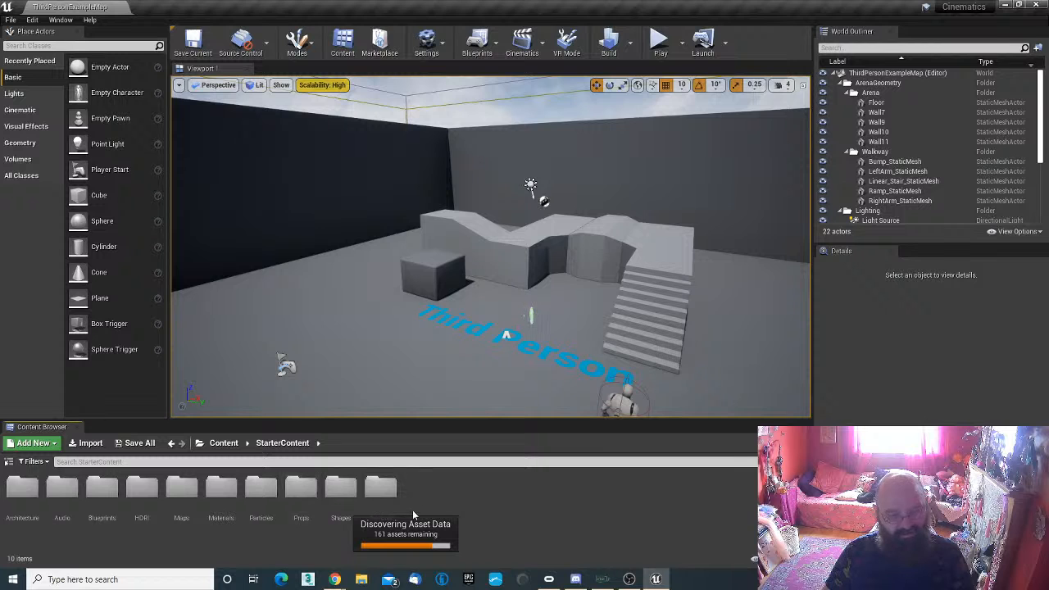
pyautogui.doubleClick(221, 490)
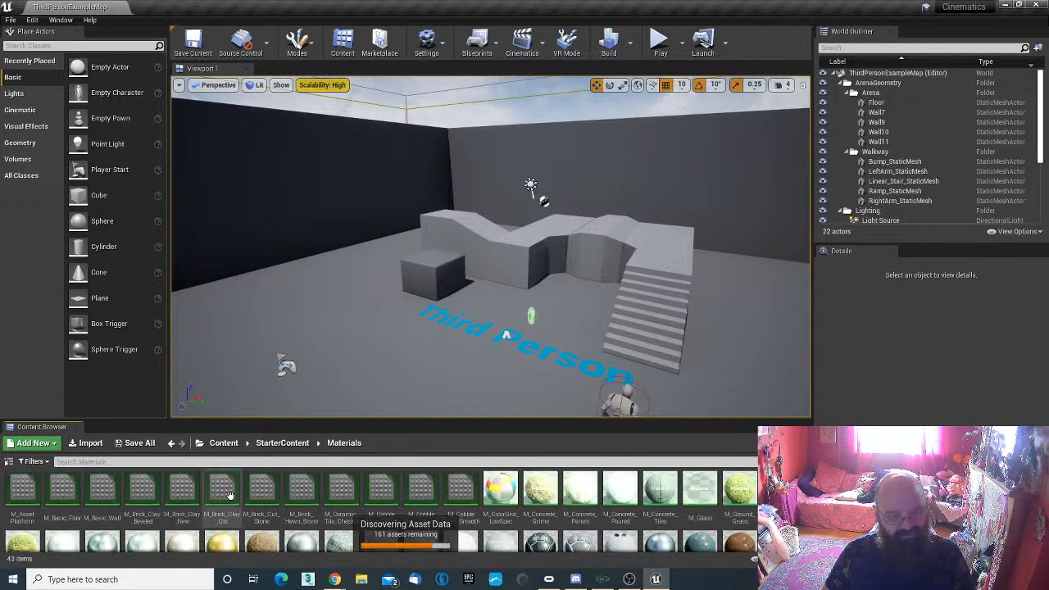
pyautogui.scroll(-2, 361, 382)
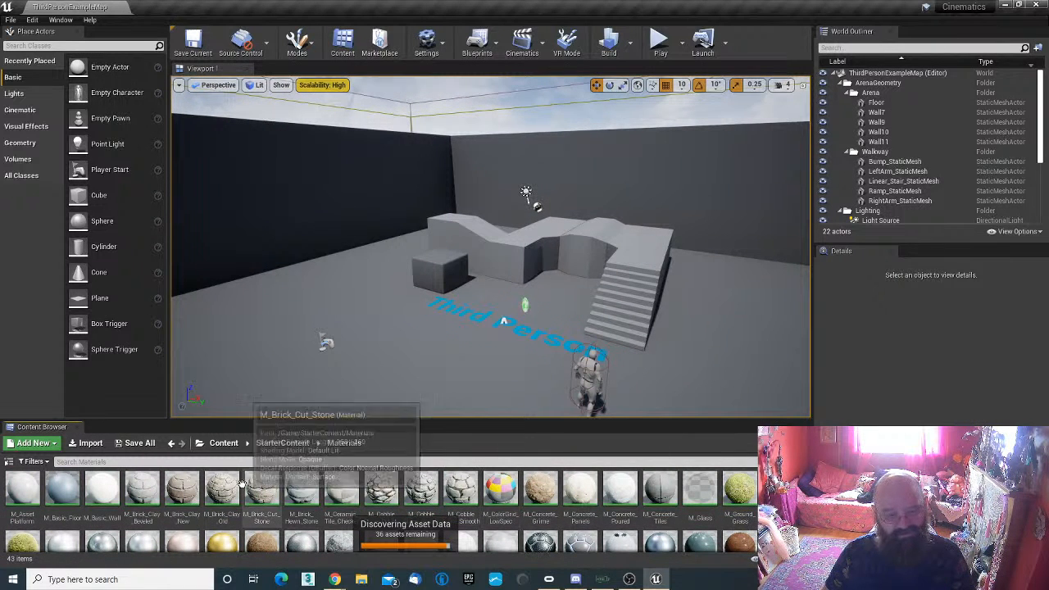
# Step: Try the M_Ceramic_Tile_Checker material on the arena floor and side wall, undoing each application
pyautogui.moveTo(341, 489); pyautogui.dragTo(379, 373)
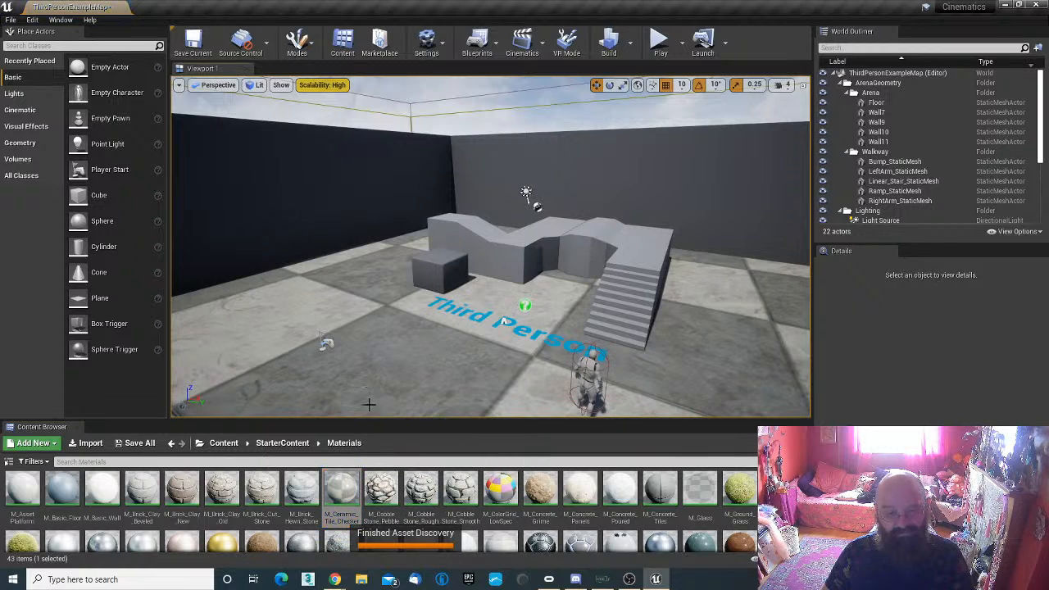
pyautogui.hotkey('ctrl', 'z')
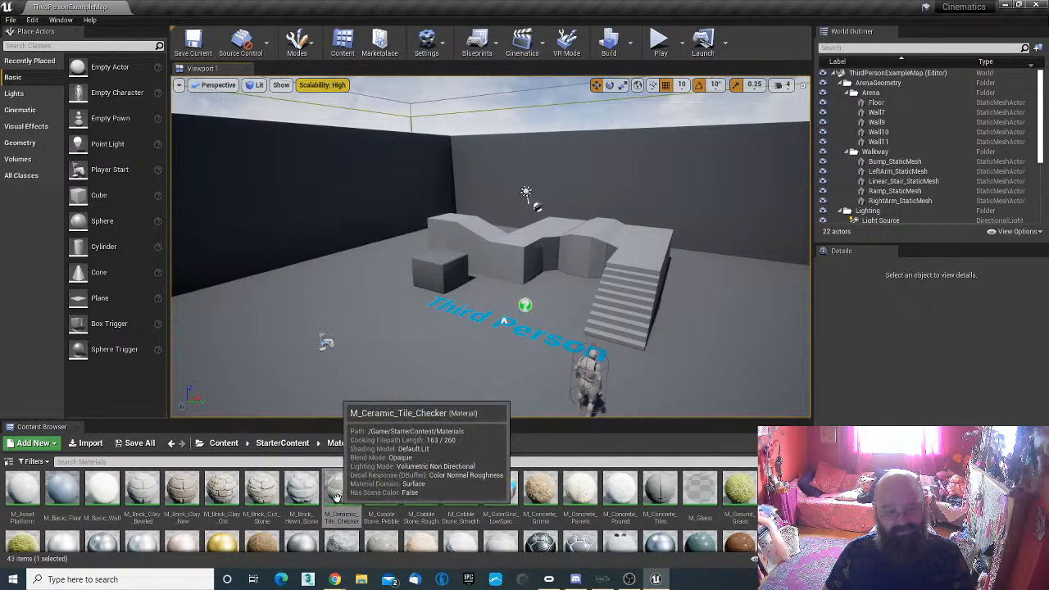
pyautogui.moveTo(338, 494); pyautogui.dragTo(292, 216)
pyautogui.hotkey('ctrl', 'z')
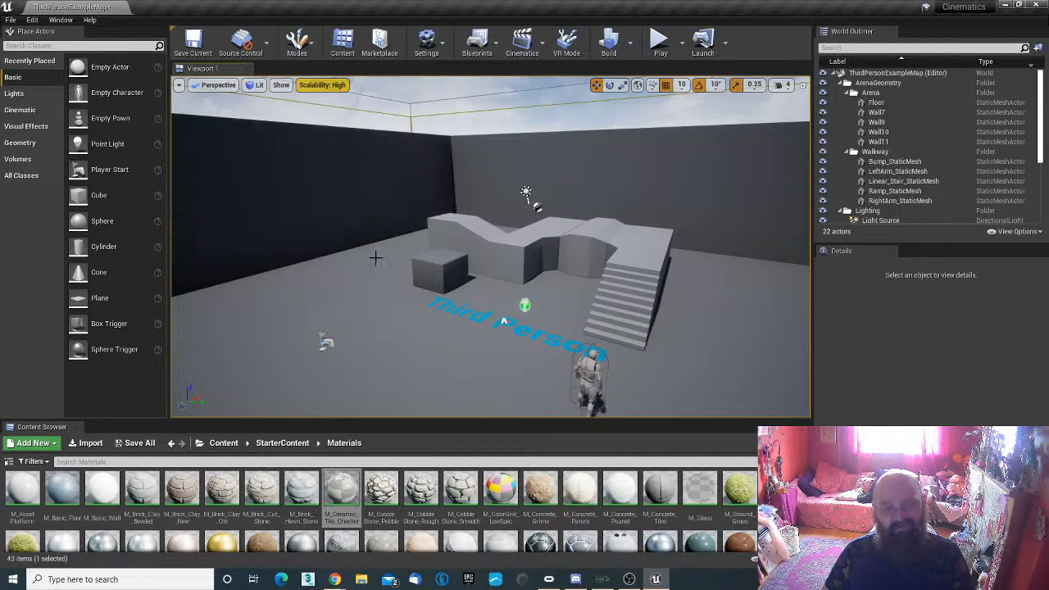
# Step: Apply the M_Basic_Wall material to the arena floor
pyautogui.moveTo(375, 259); pyautogui.dragTo(426, 274, button='right')
pyautogui.moveTo(308, 296); pyautogui.dragTo(308, 305, button='right')
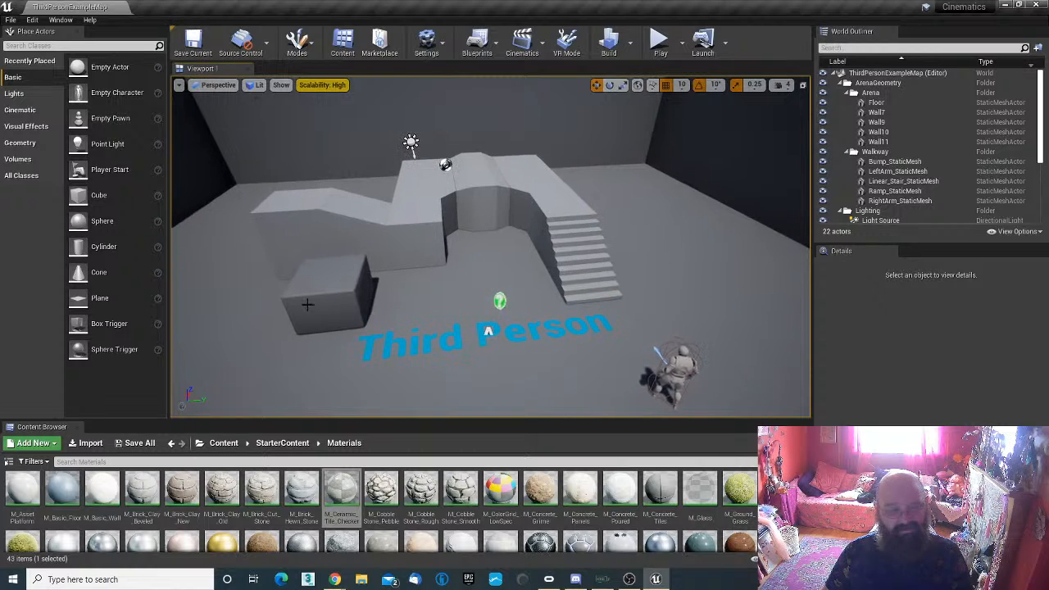
pyautogui.moveTo(106, 487); pyautogui.dragTo(440, 388)
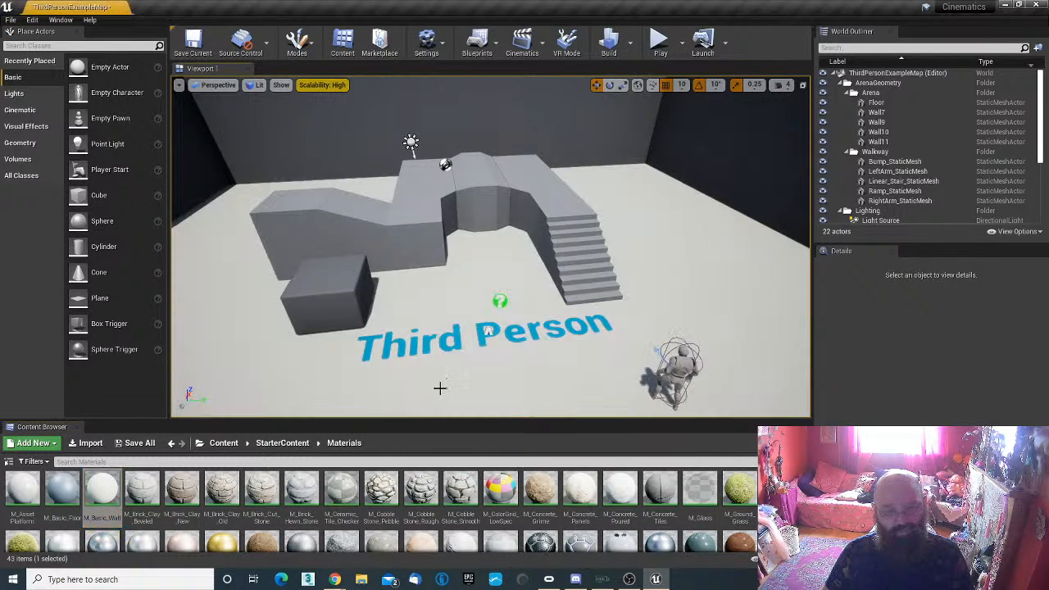
# Step: Apply the M_Basic_Wall material to the walls surrounding the arena
pyautogui.moveTo(440, 389); pyautogui.dragTo(369, 341, button='right')
pyautogui.moveTo(100, 492); pyautogui.dragTo(464, 234)
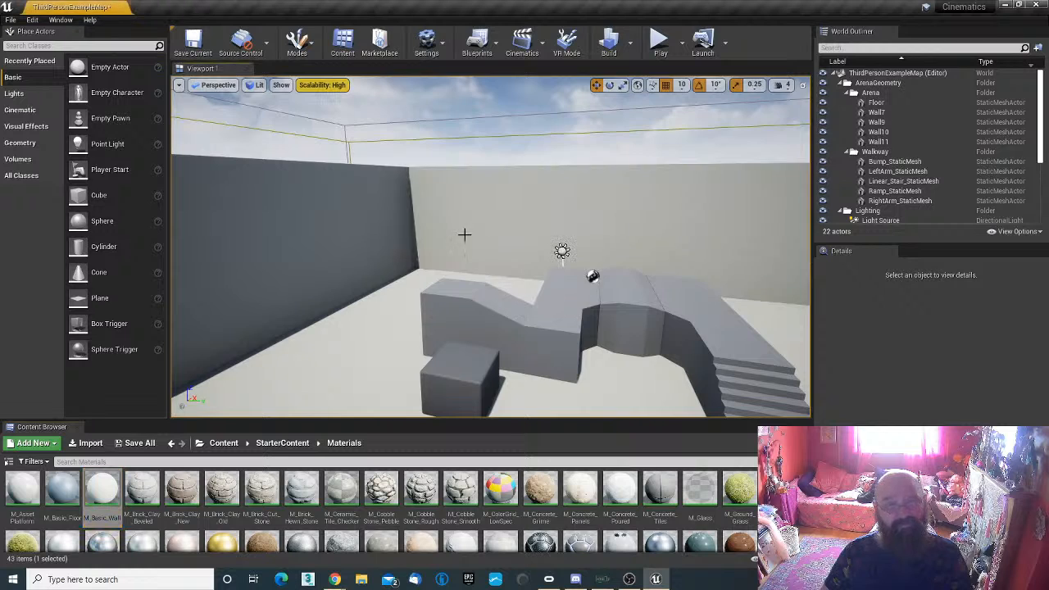
pyautogui.moveTo(464, 234); pyautogui.dragTo(652, 213, button='right')
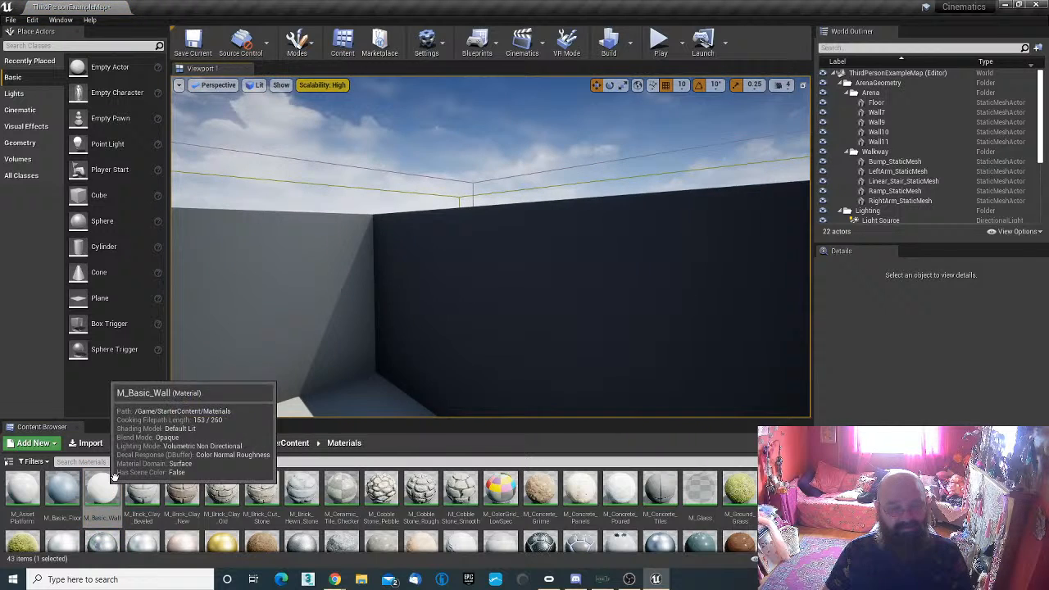
pyautogui.moveTo(115, 477); pyautogui.dragTo(443, 365)
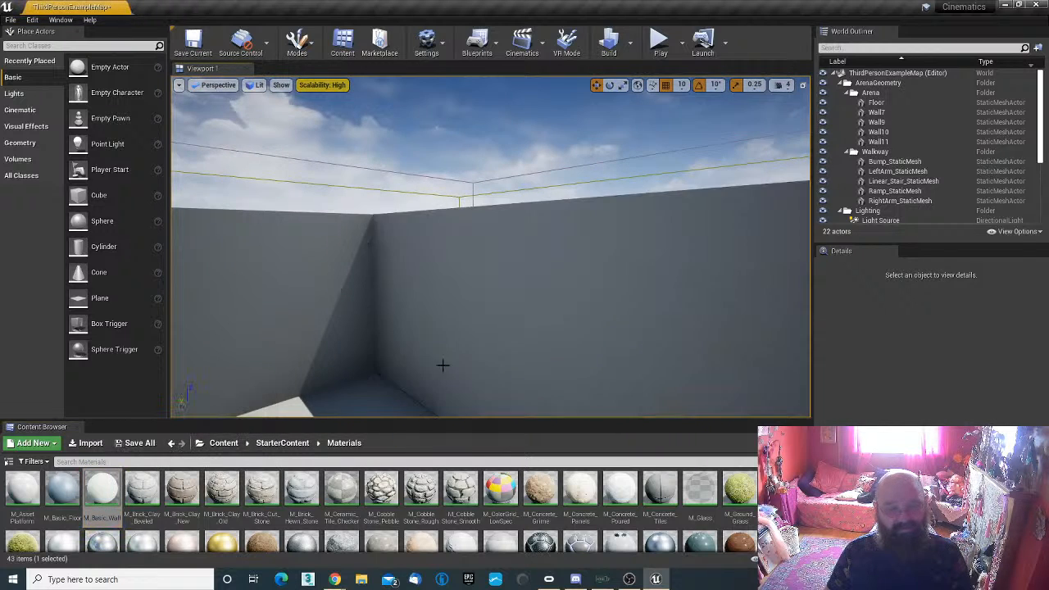
# Step: Apply the M_Ceramic_Tile_Checker material to the cube beside the ramp
pyautogui.moveTo(442, 366); pyautogui.dragTo(365, 379, button='right')
pyautogui.press('w')
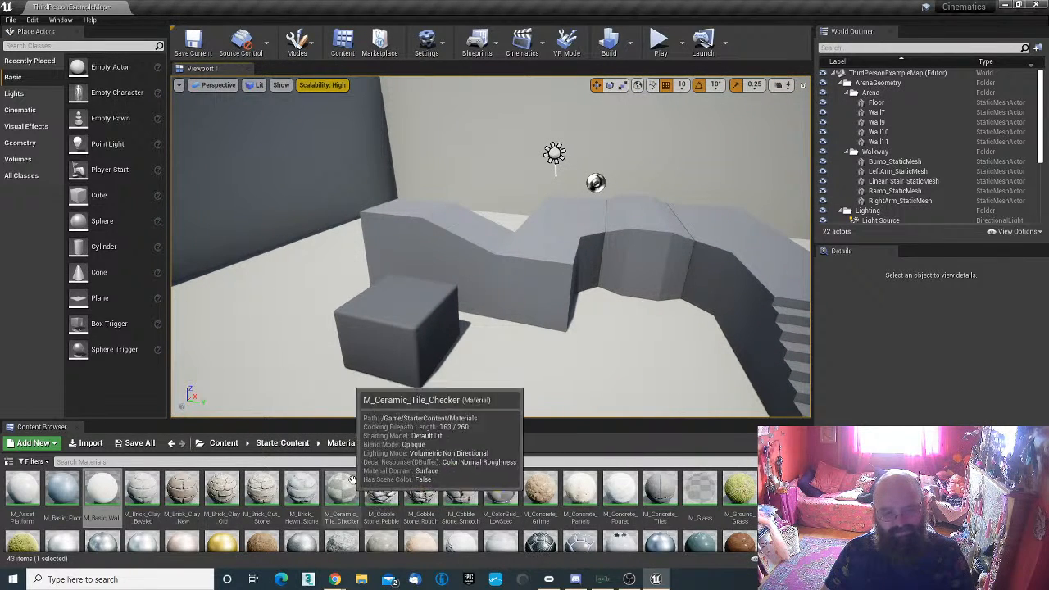
pyautogui.moveTo(352, 478); pyautogui.dragTo(402, 334)
# Step: Apply the M_Concrete_Tiles material to the walkway's ramp and its adjoining left arm
pyautogui.moveTo(401, 334)
pyautogui.mouseDown(button='right')
pyautogui.moveTo(435, 329)
pyautogui.moveTo(405, 331)
pyautogui.moveTo(416, 346)
pyautogui.mouseUp(button='right')
pyautogui.press('a')
pyautogui.press('w')
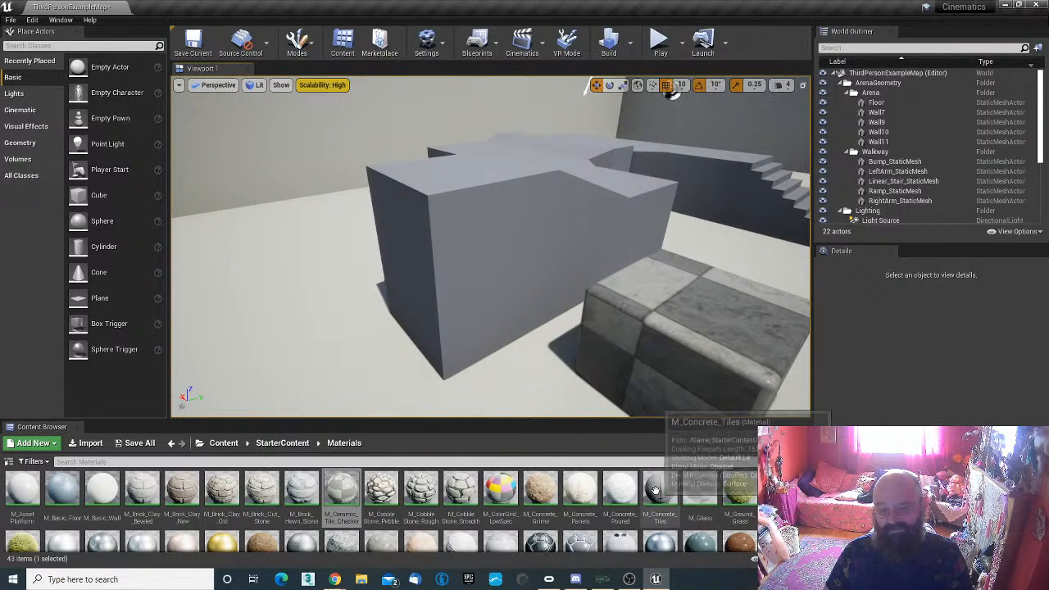
pyautogui.moveTo(655, 490); pyautogui.dragTo(497, 243)
pyautogui.press('d')
pyautogui.moveTo(497, 243); pyautogui.dragTo(430, 251, button='right')
pyautogui.press('w')
pyautogui.moveTo(667, 489); pyautogui.dragTo(587, 287)
# Step: Apply M_Metal_Burnished_Steel to the walkway's central bump and M_Metal_Chrome to its right arm
pyautogui.press('w')
pyautogui.moveTo(586, 297); pyautogui.dragTo(663, 287, button='right')
pyautogui.press('w')
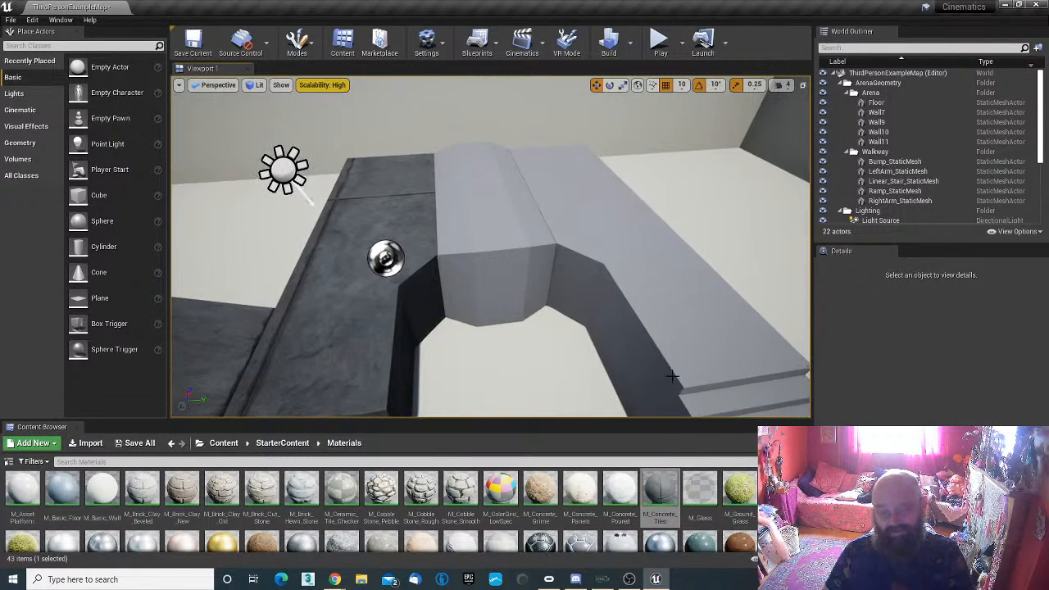
pyautogui.scroll(-1, 365, 494)
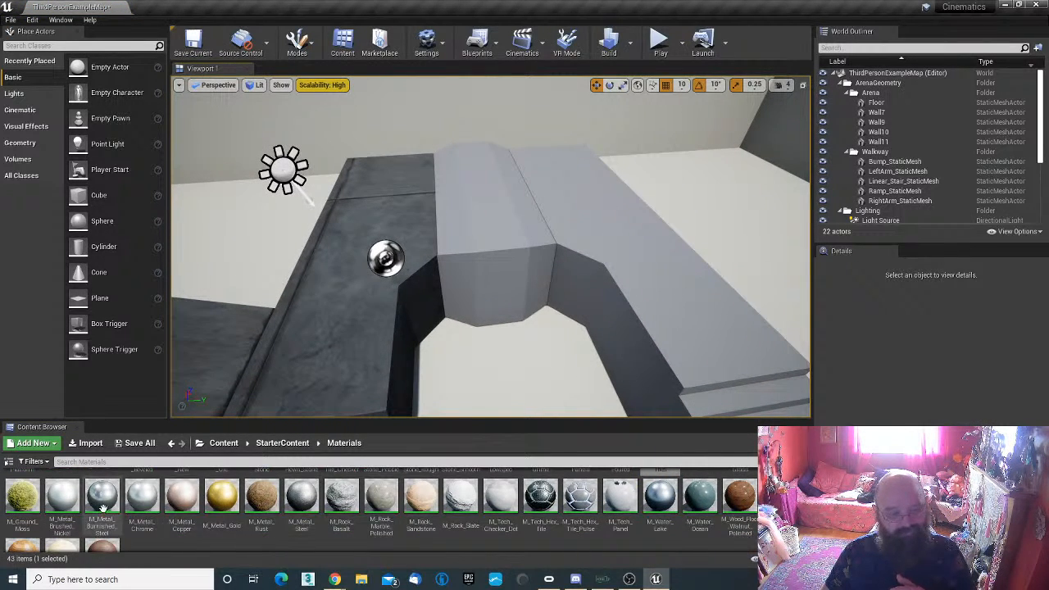
pyautogui.moveTo(102, 496); pyautogui.dragTo(429, 303)
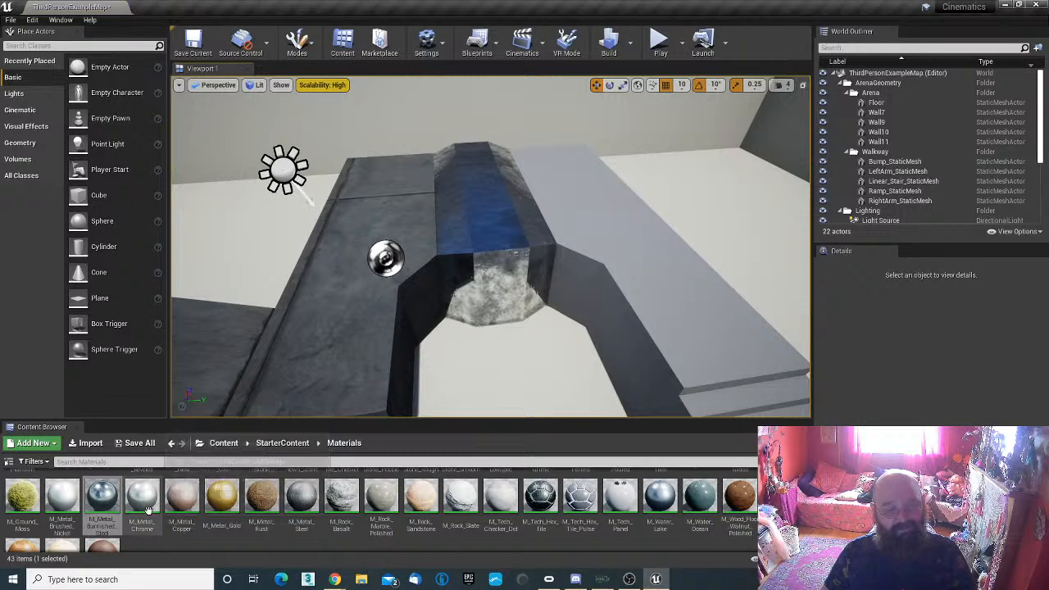
pyautogui.moveTo(142, 497); pyautogui.dragTo(605, 280)
# Step: Apply the M_Metal_Brushed_Nickel material to the walkway's staircase
pyautogui.press('w')
pyautogui.moveTo(605, 280); pyautogui.dragTo(697, 292, button='right')
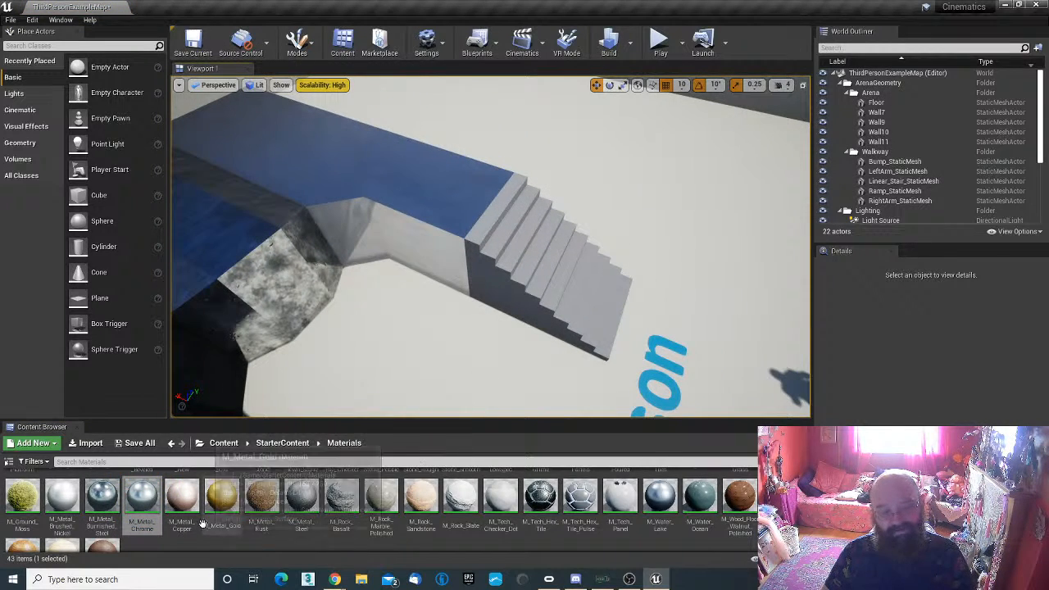
pyautogui.moveTo(63, 496); pyautogui.dragTo(511, 282)
# Step: Play the level, run the character around the retextured arena and walkway, and end the play session
pyautogui.moveTo(512, 283); pyautogui.dragTo(413, 254, button='right')
pyautogui.press('w')
pyautogui.moveTo(525, 314); pyautogui.dragTo(460, 303, button='right')
pyautogui.press('s')
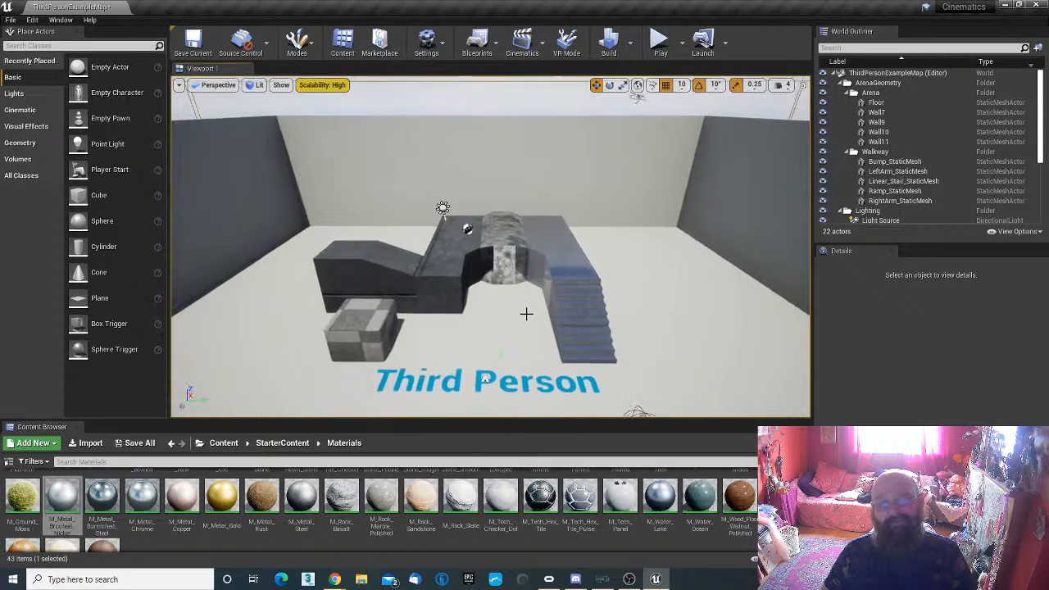
pyautogui.click(654, 54)
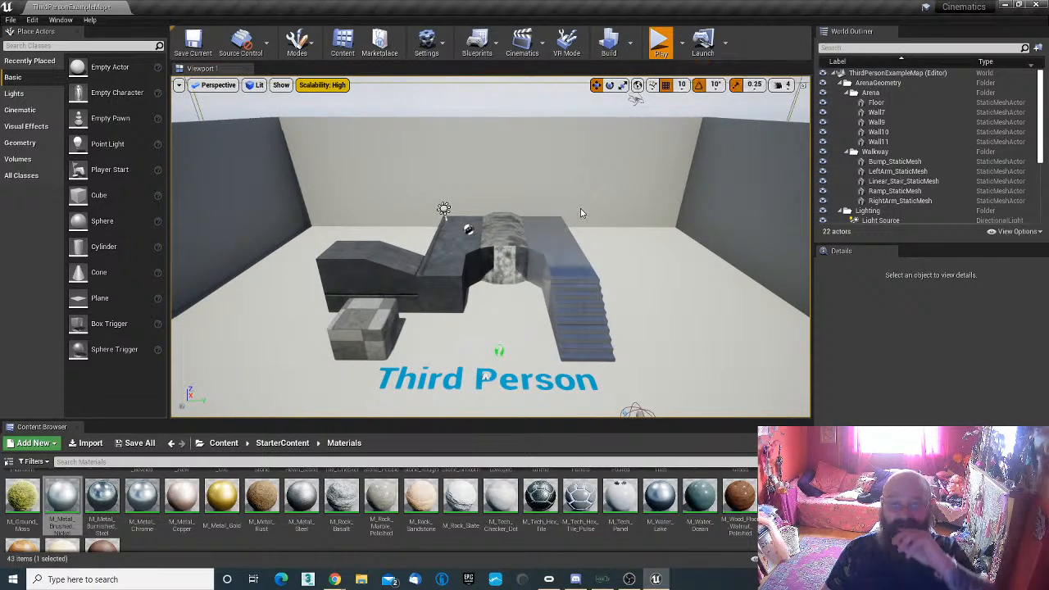
pyautogui.press('w')
pyautogui.press('w')
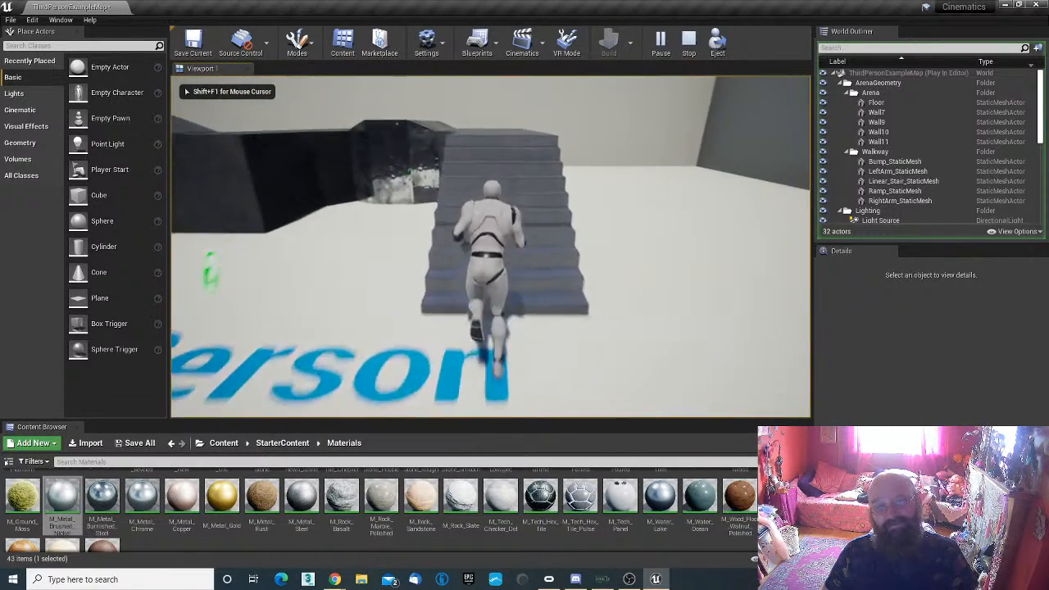
pyautogui.press('w')
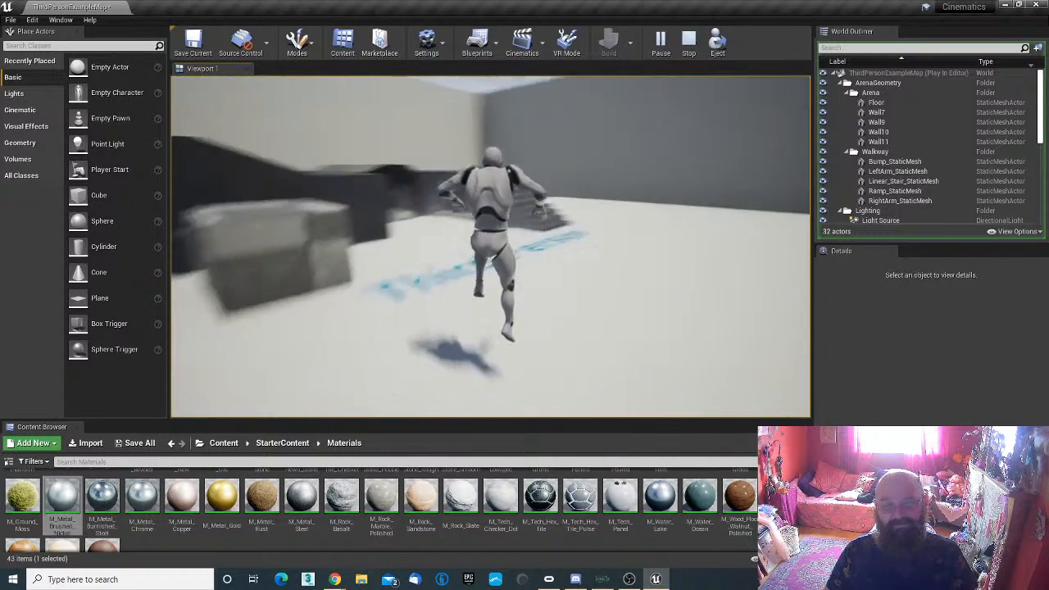
pyautogui.press('s')
pyautogui.press('Escape')
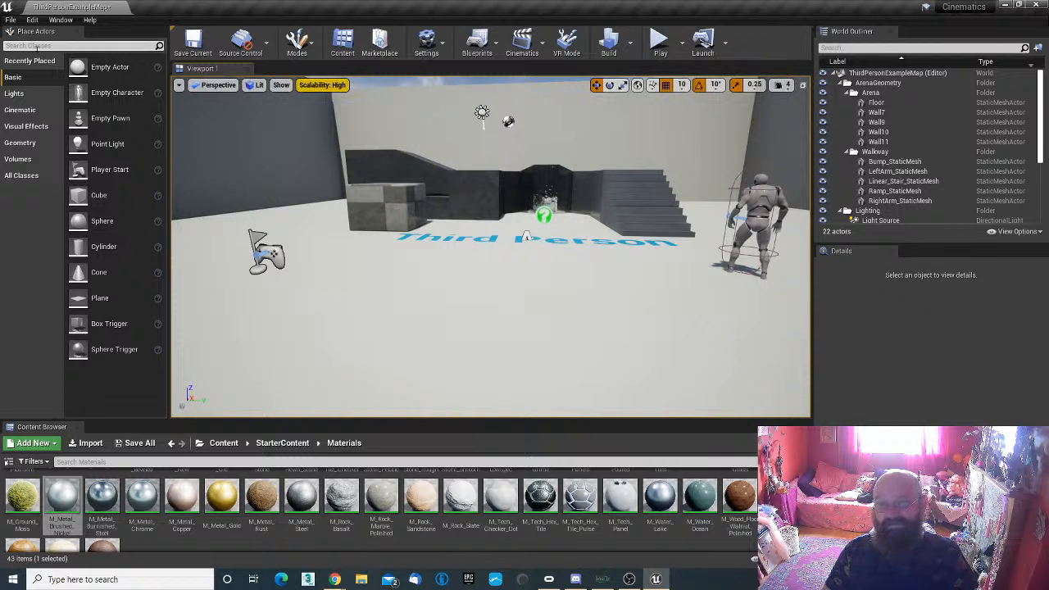
# Step: Delete the ramp, the checkered cube and the walkway's left arm from the level
pyautogui.moveTo(527, 262); pyautogui.dragTo(475, 304, button='right')
pyautogui.moveTo(502, 201); pyautogui.dragTo(524, 187, button='right')
pyautogui.click(455, 212)
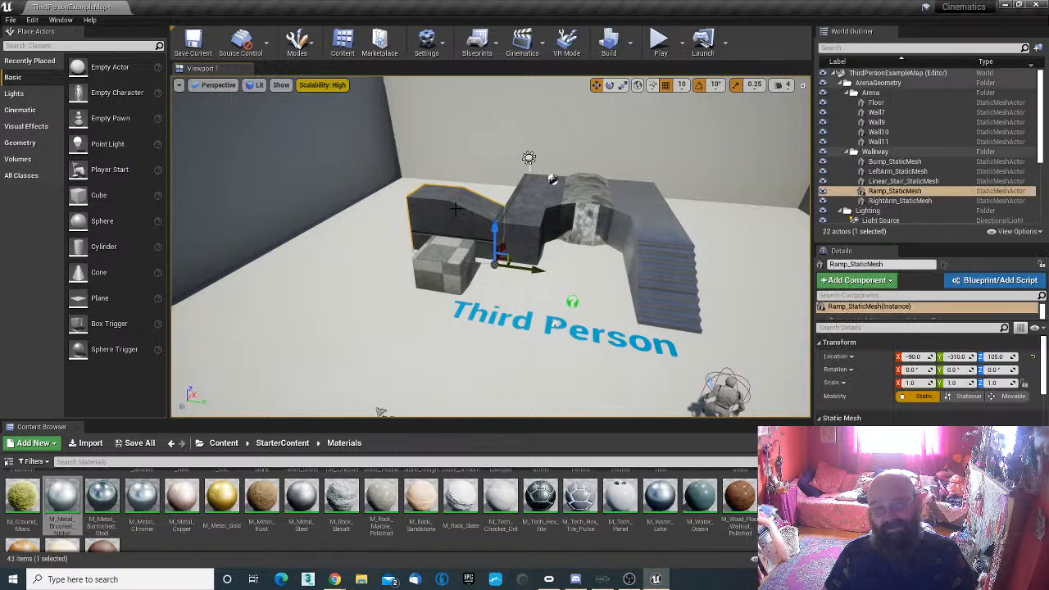
pyautogui.press('Delete')
pyautogui.click(445, 246)
pyautogui.press('Delete')
pyautogui.click(502, 230)
pyautogui.press('Delete')
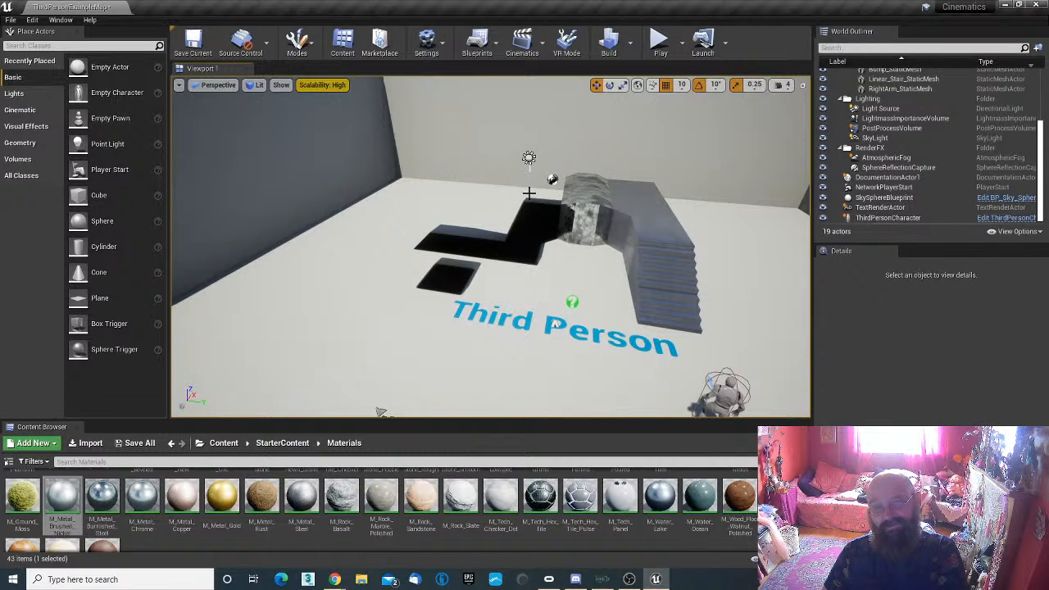
# Step: Delete the walkway's central bump, right arm and staircase
pyautogui.click(570, 195)
pyautogui.click(574, 201)
pyautogui.press('Delete')
pyautogui.click(619, 209)
pyautogui.press('Delete')
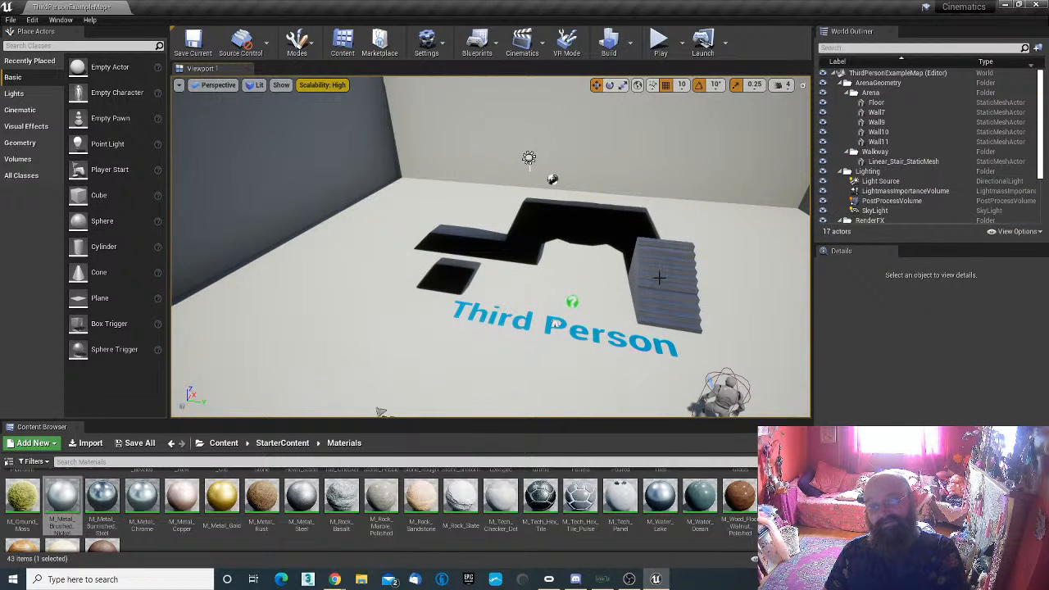
pyautogui.click(656, 276)
pyautogui.press('Delete')
# Step: Build the level's lighting and delete the Third Person text from the floor
pyautogui.moveTo(647, 274); pyautogui.dragTo(574, 287, button='right')
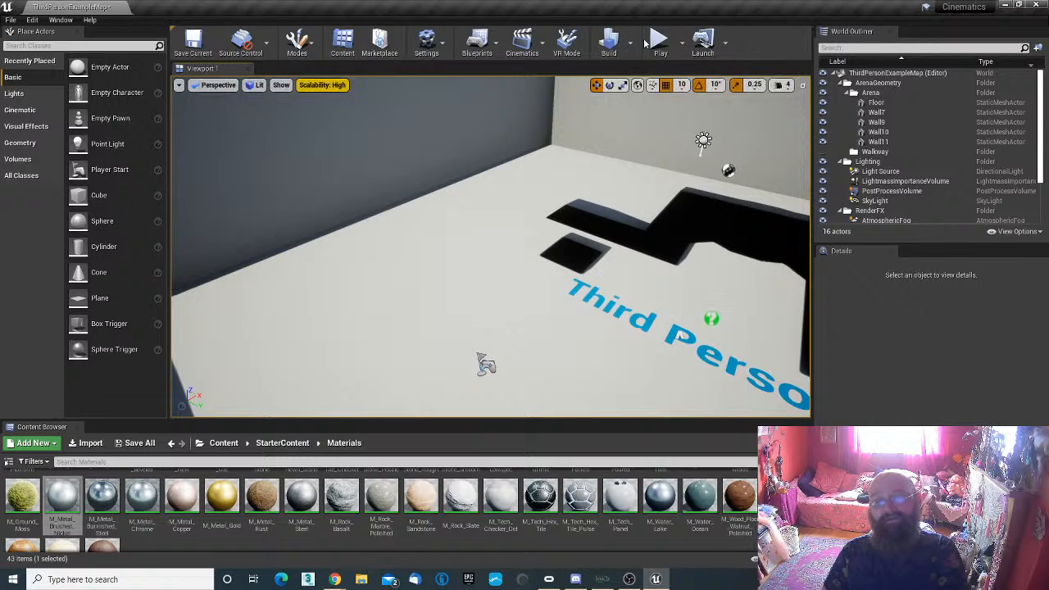
pyautogui.click(609, 42)
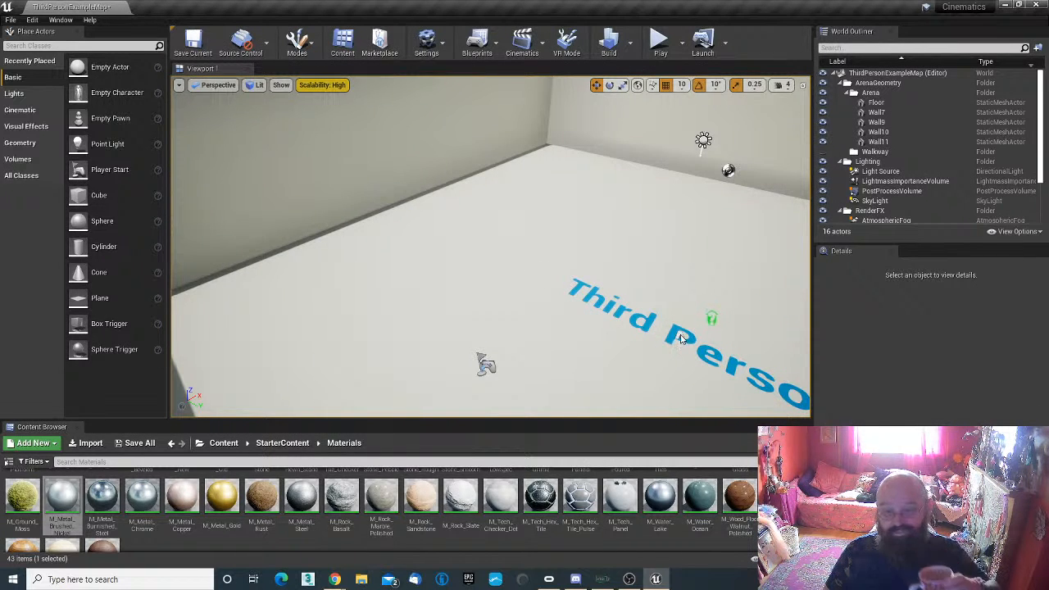
pyautogui.click(678, 334)
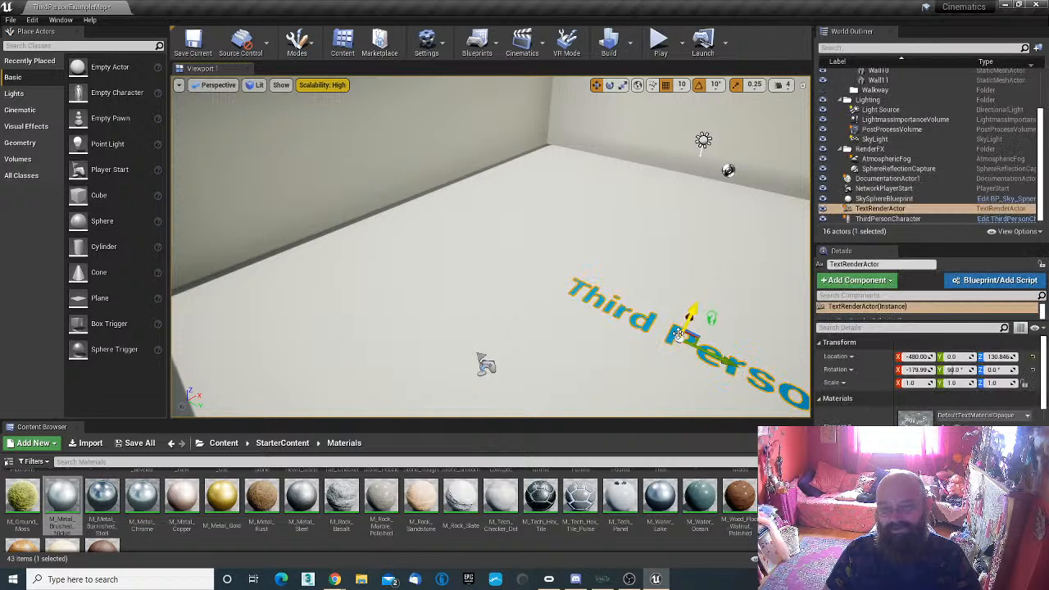
pyautogui.press('Delete')
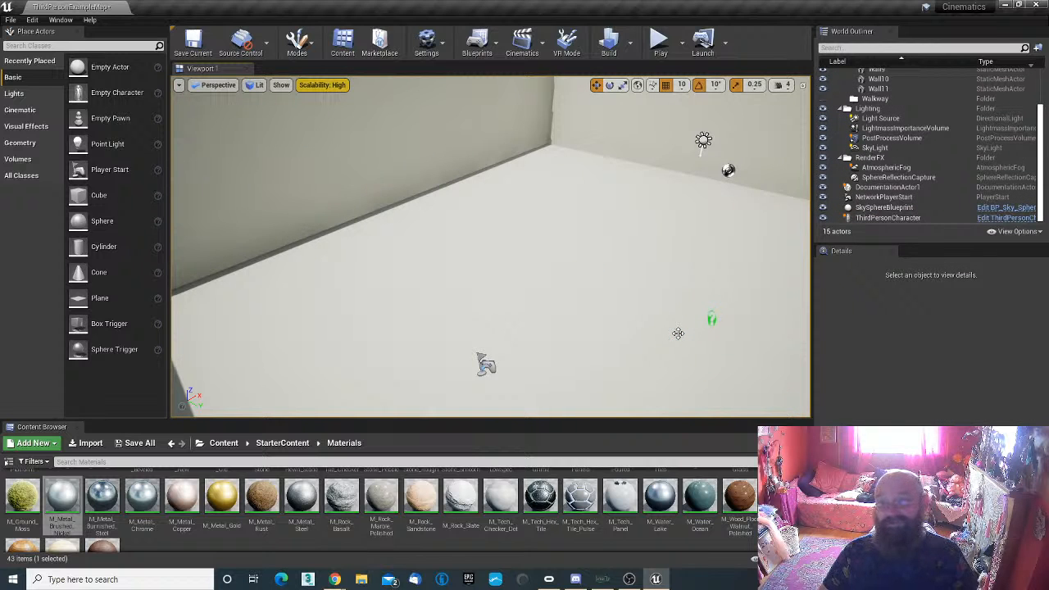
# Step: Play-test the emptied arena with the character, end the session and inspect the arena's corner
pyautogui.moveTo(682, 324)
pyautogui.mouseDown(button='right')
pyautogui.moveTo(734, 361)
pyautogui.moveTo(778, 361)
pyautogui.moveTo(682, 324)
pyautogui.mouseUp(button='right')
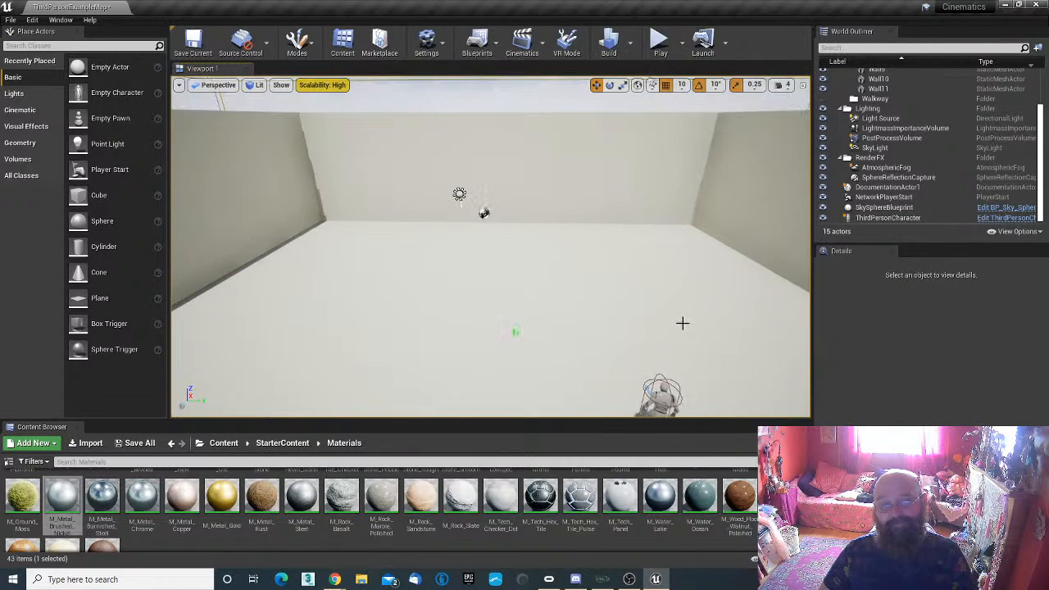
pyautogui.click(661, 41)
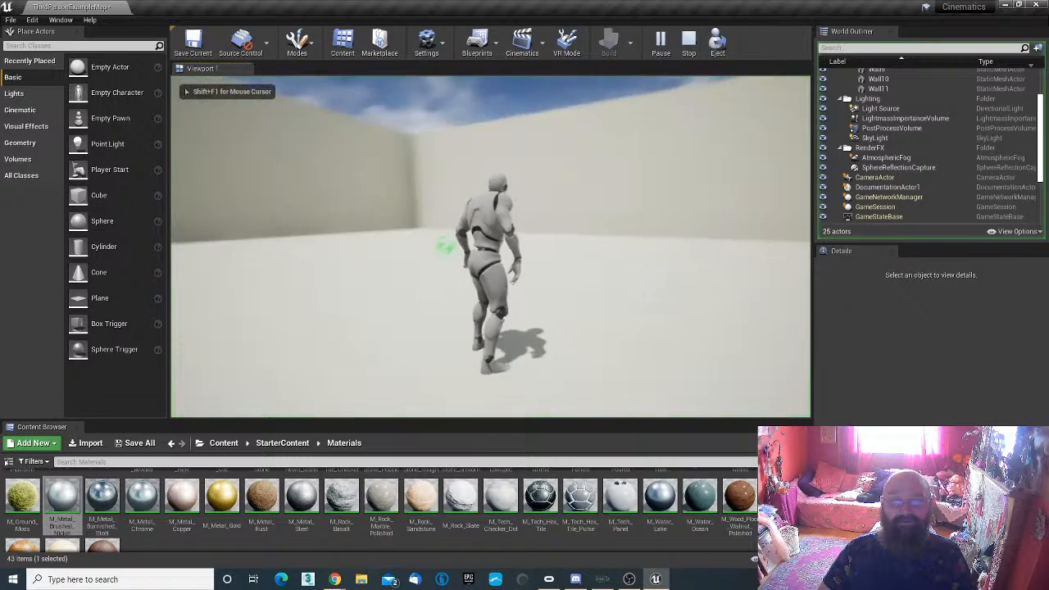
pyautogui.press('Escape')
pyautogui.moveTo(595, 290); pyautogui.dragTo(458, 346, button='right')
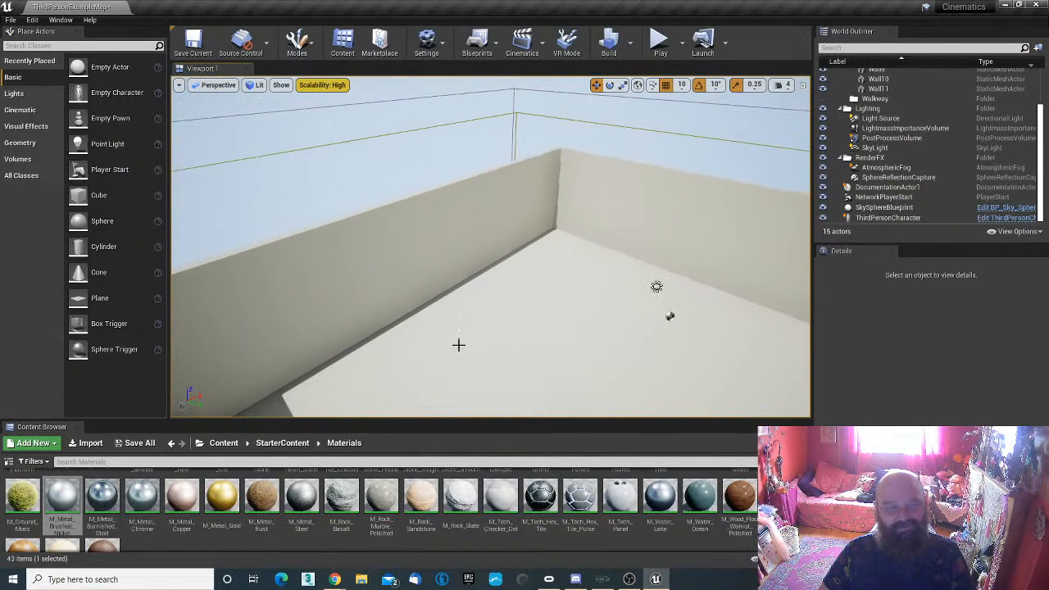
# Step: Place a Pillar_50x500 from the StarterContent Architecture folder on the floor near the arena's far corner
pyautogui.click(224, 443)
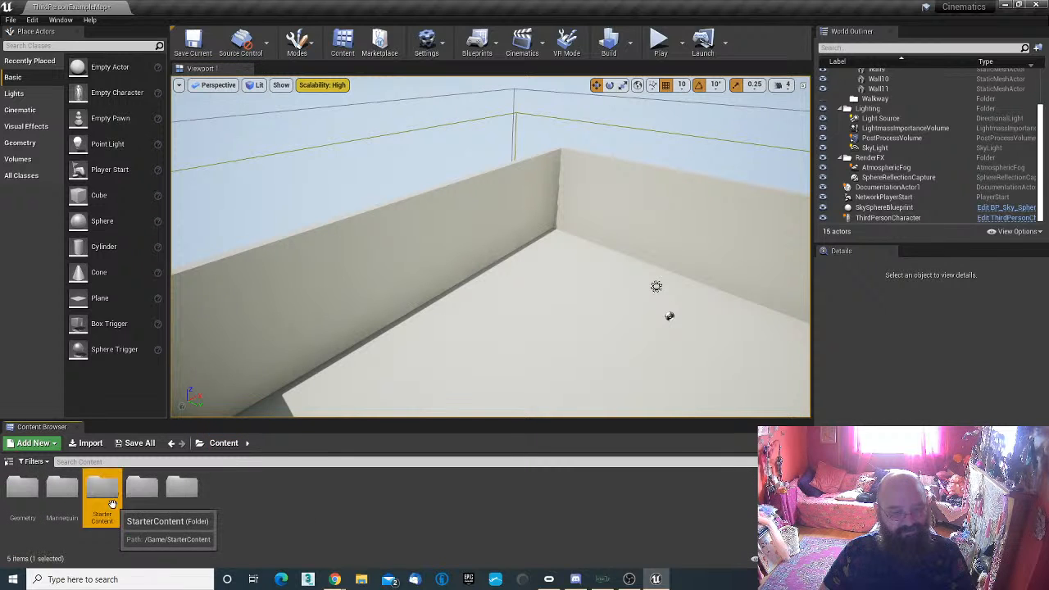
pyautogui.doubleClick(101, 492)
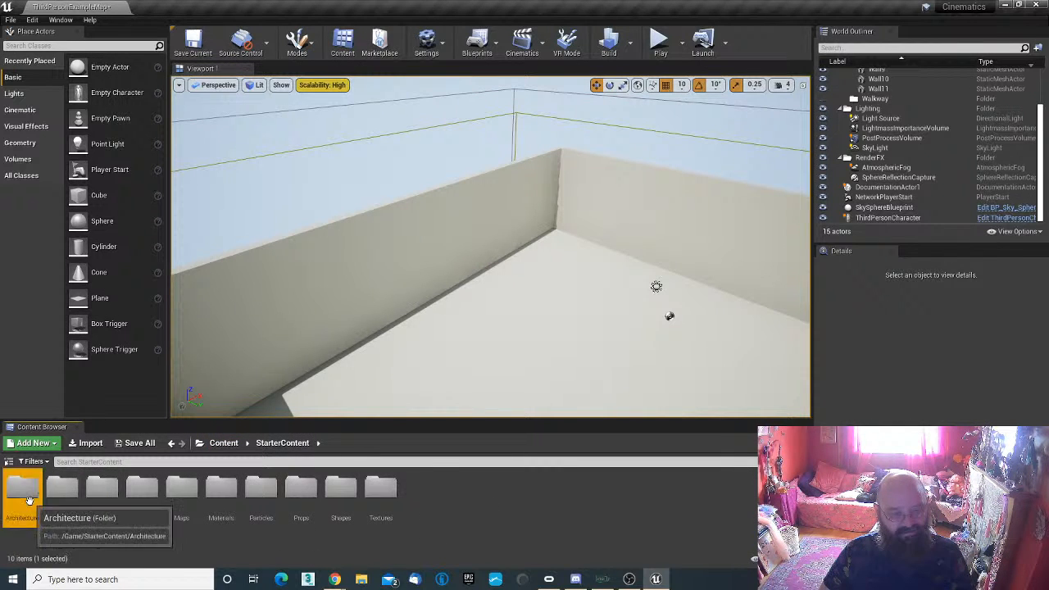
pyautogui.doubleClick(22, 490)
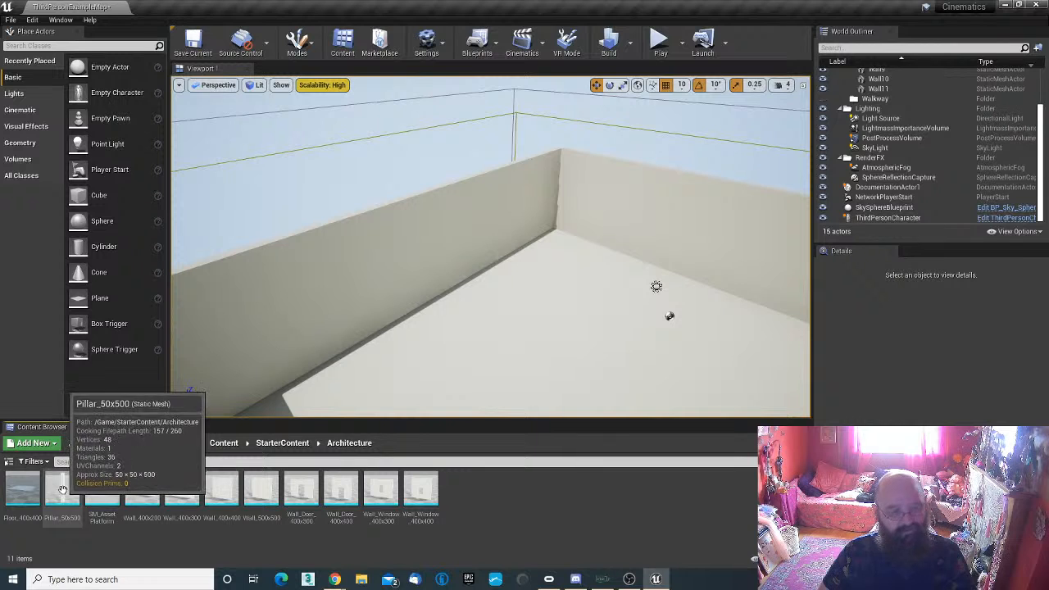
pyautogui.moveTo(62, 489); pyautogui.dragTo(572, 263)
pyautogui.moveTo(591, 276); pyautogui.dragTo(512, 288, button='right')
pyautogui.click(681, 84)
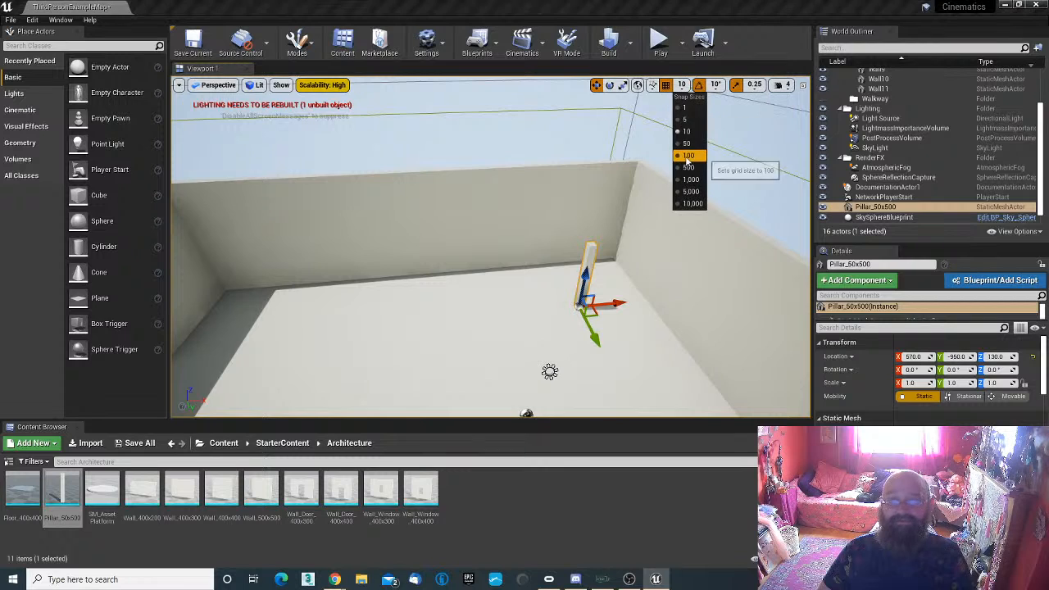
pyautogui.click(685, 152)
pyautogui.keyDown('alt'); pyautogui.moveTo(614, 305); pyautogui.dragTo(571, 308); pyautogui.keyUp('alt')
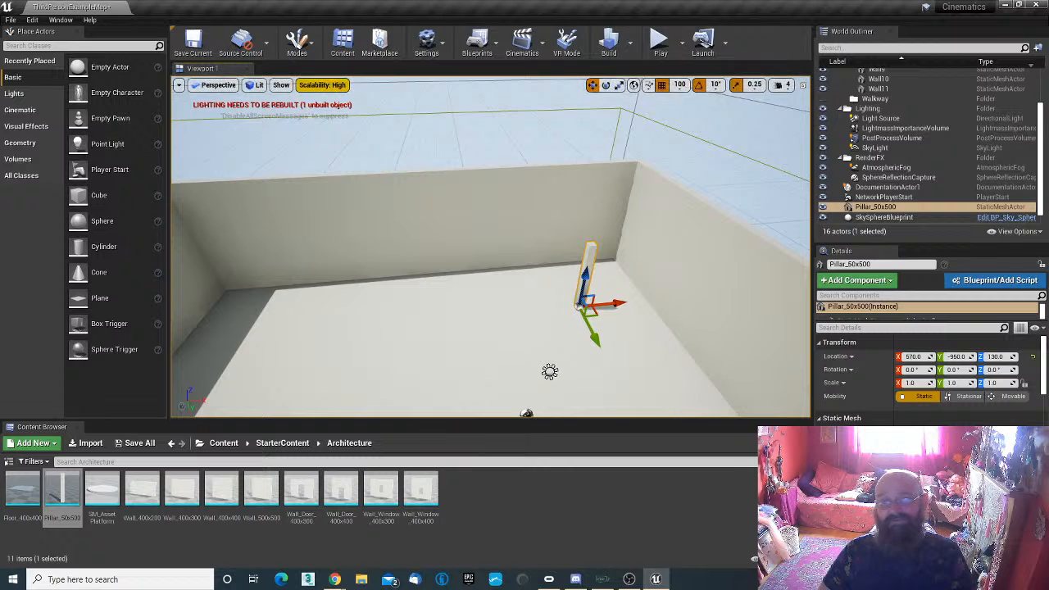
pyautogui.press('Delete')
# Step: Set position snapping to 500 units and duplicate the corner pillar four times in a row along the long wall
pyautogui.click(680, 85)
pyautogui.click(684, 169)
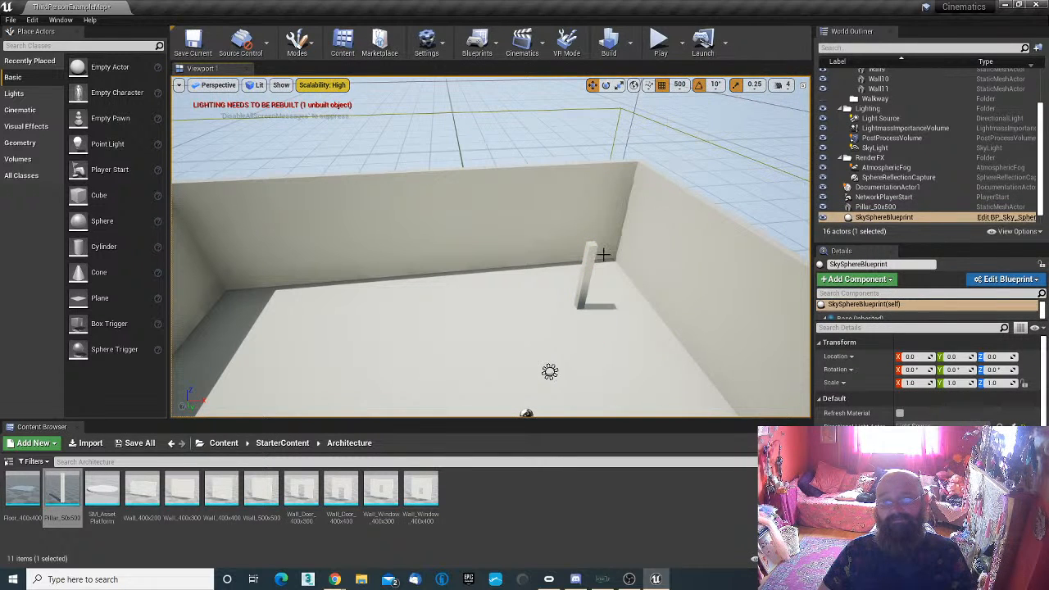
pyautogui.click(590, 288)
pyautogui.keyDown('alt'); pyautogui.moveTo(570, 310); pyautogui.dragTo(295, 338); pyautogui.keyUp('alt')
pyautogui.moveTo(398, 374); pyautogui.dragTo(508, 382, button='right')
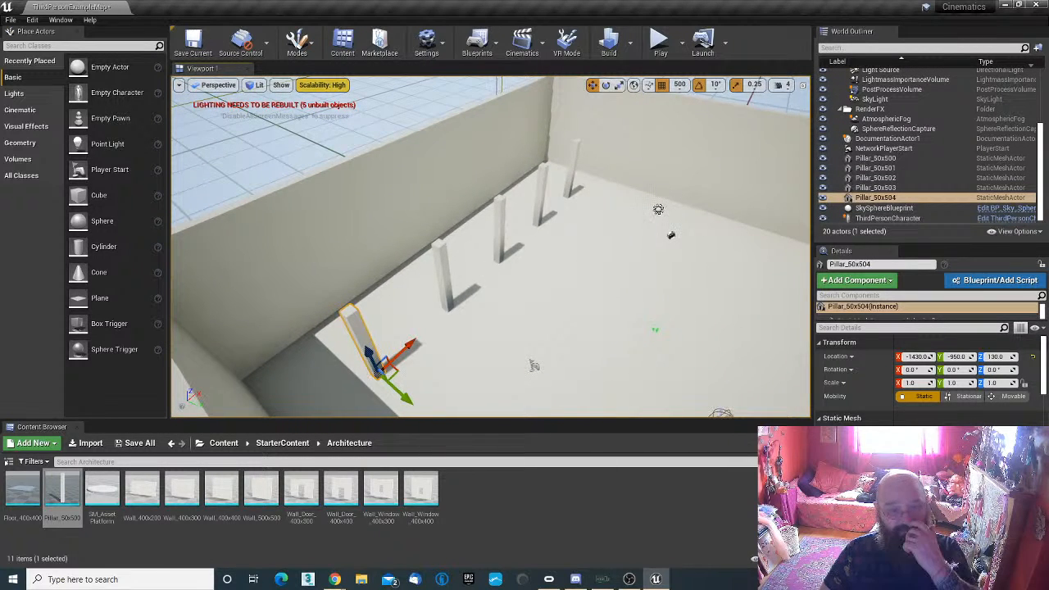
# Step: Duplicate the corner pillar four times at 500-unit spacing along the adjacent wall, ending at Y 1050
pyautogui.moveTo(509, 327); pyautogui.dragTo(602, 338, button='right')
pyautogui.moveTo(344, 328); pyautogui.dragTo(341, 269, button='right')
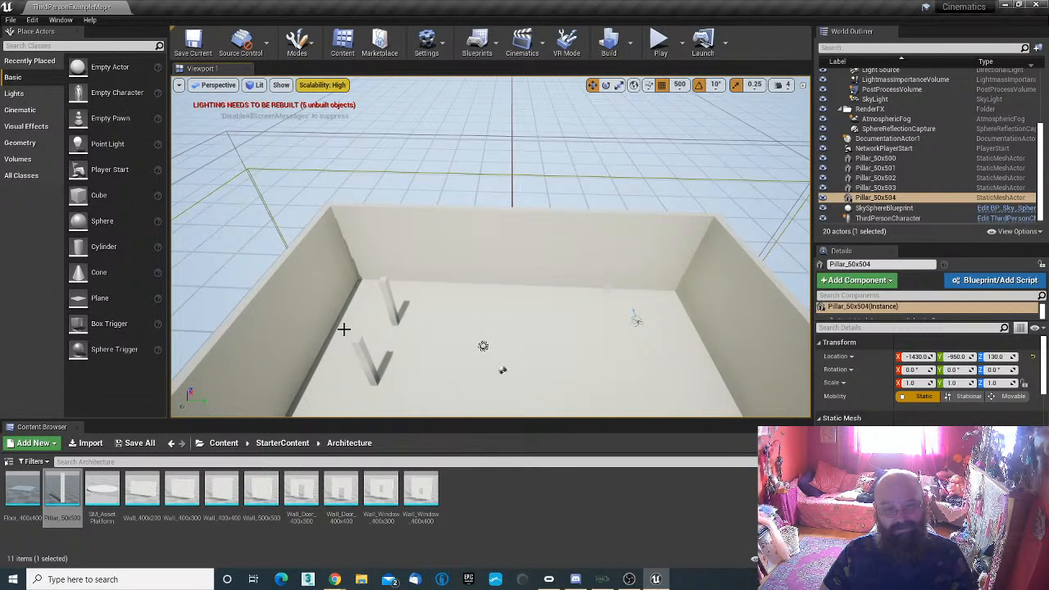
pyautogui.click(396, 309)
pyautogui.keyDown('alt'); pyautogui.moveTo(427, 324); pyautogui.dragTo(669, 334); pyautogui.keyUp('alt')
# Step: Place a Wall_500x500 on the floor beside the long pillar row and set position snapping to 10 units
pyautogui.moveTo(600, 365); pyautogui.dragTo(455, 395, button='right')
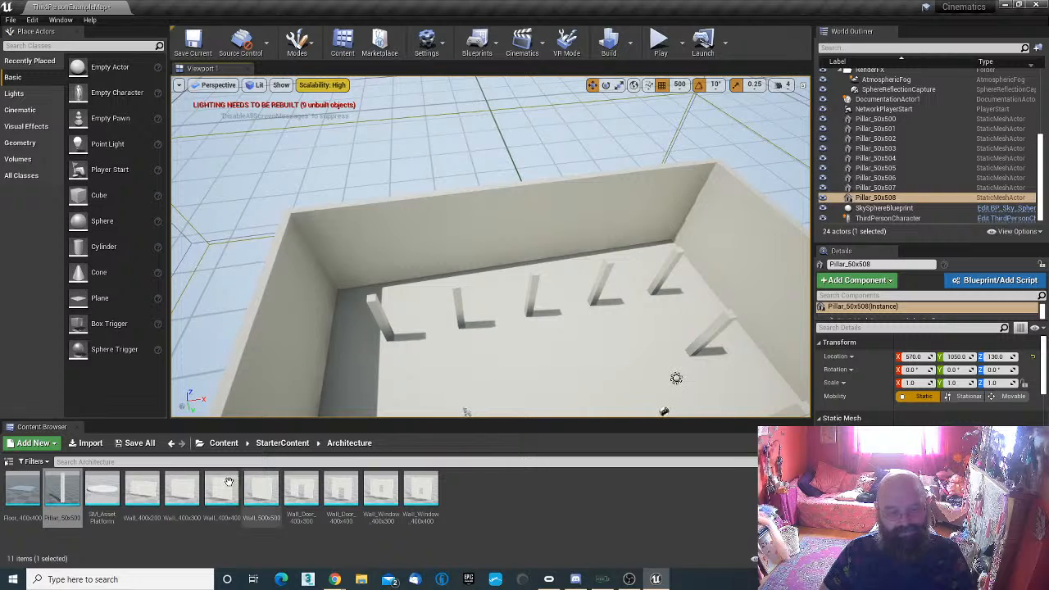
pyautogui.moveTo(261, 490); pyautogui.dragTo(465, 377)
pyautogui.moveTo(465, 378); pyautogui.dragTo(653, 114, button='right')
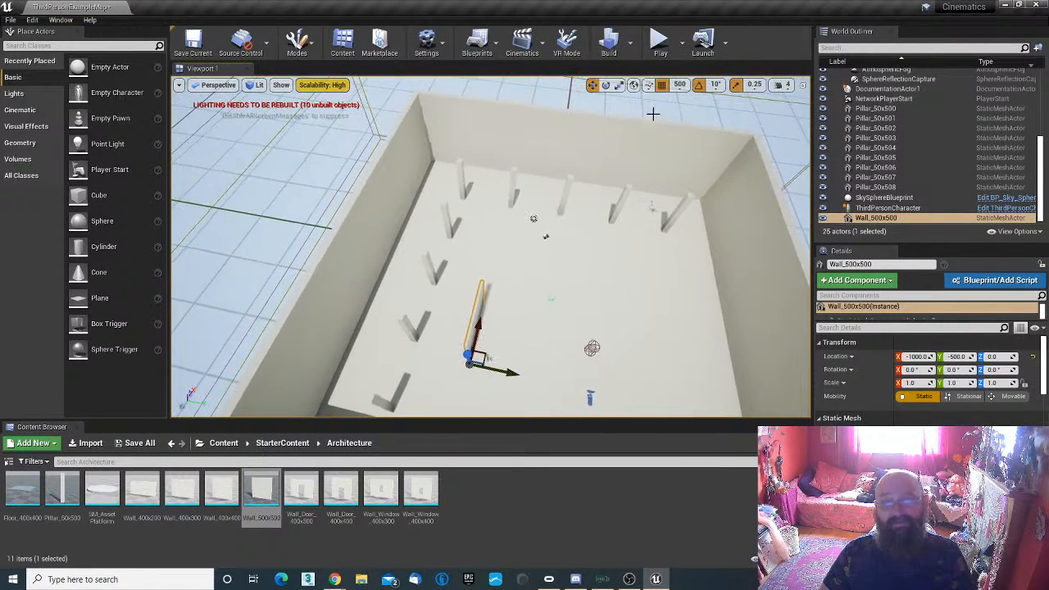
pyautogui.click(679, 84)
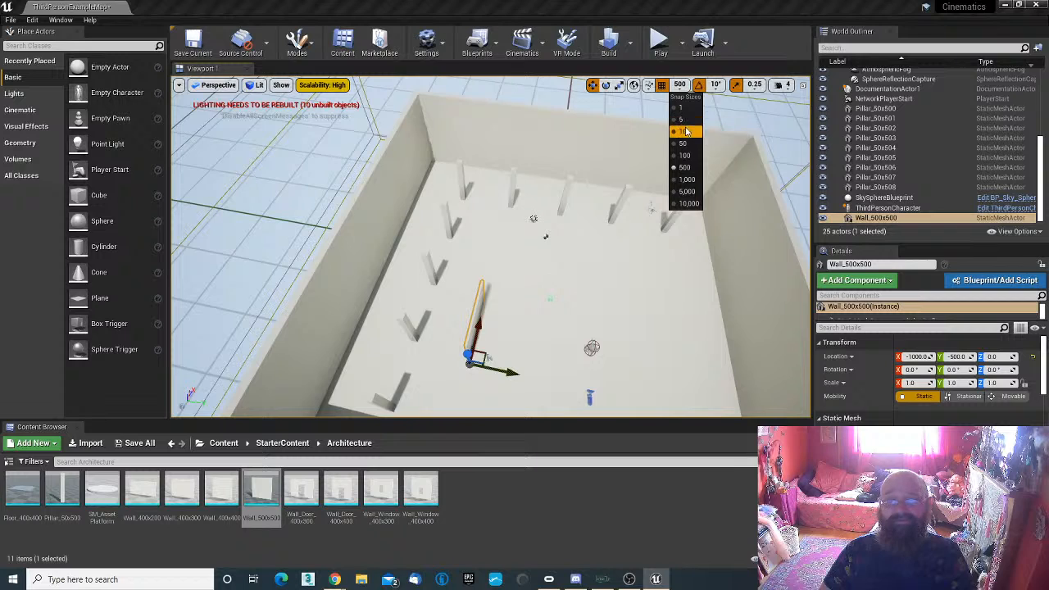
pyautogui.click(685, 131)
# Step: Tilt the placed Wall_500x500 toward the pillars to -60 degrees about X
pyautogui.scroll(5, 546, 312)
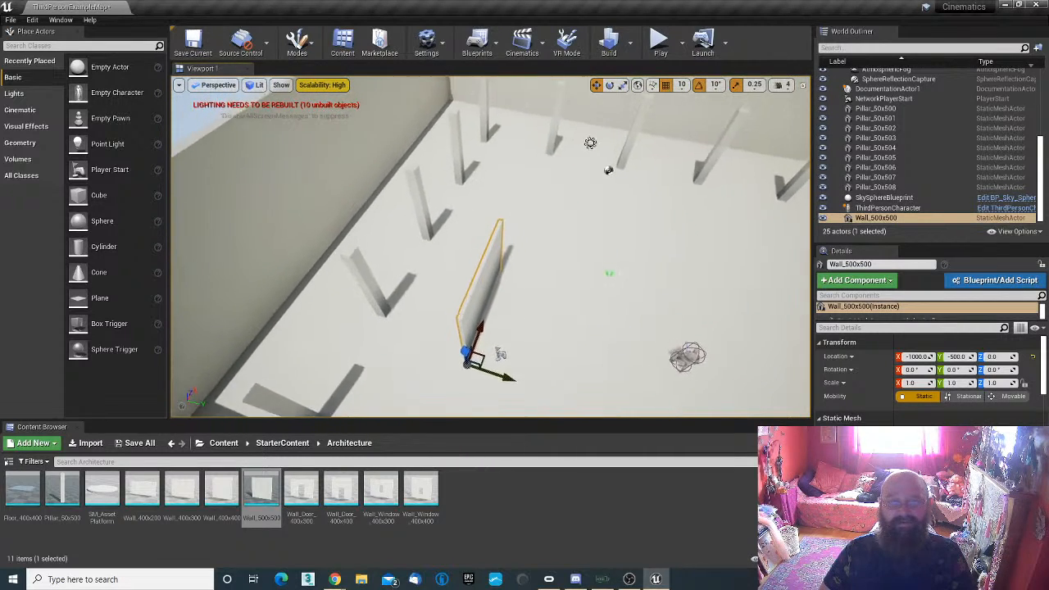
pyautogui.moveTo(546, 314); pyautogui.dragTo(520, 322, button='right')
pyautogui.press('e')
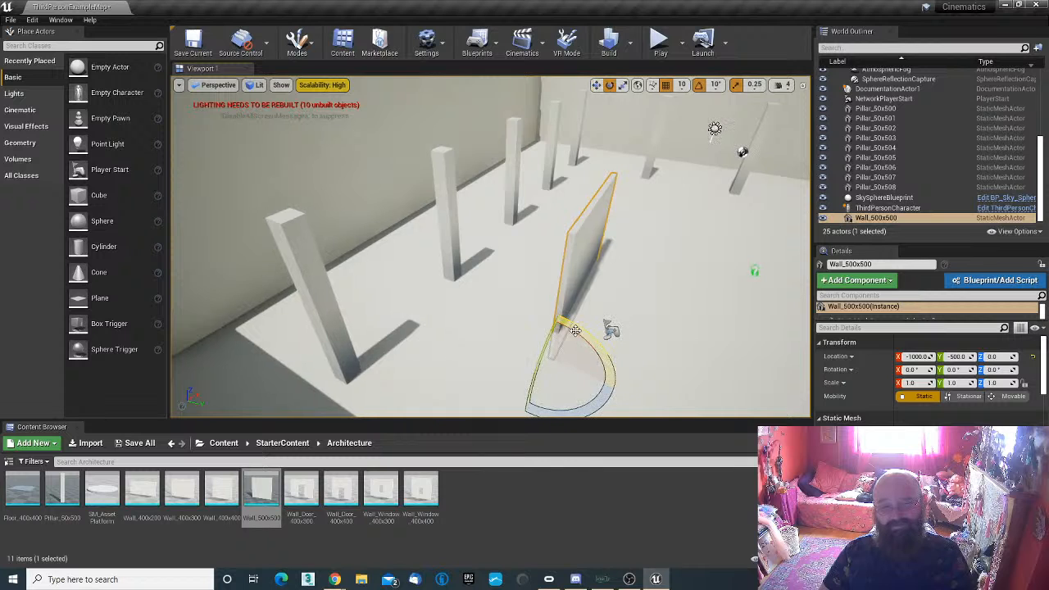
pyautogui.moveTo(575, 331); pyautogui.dragTo(509, 326)
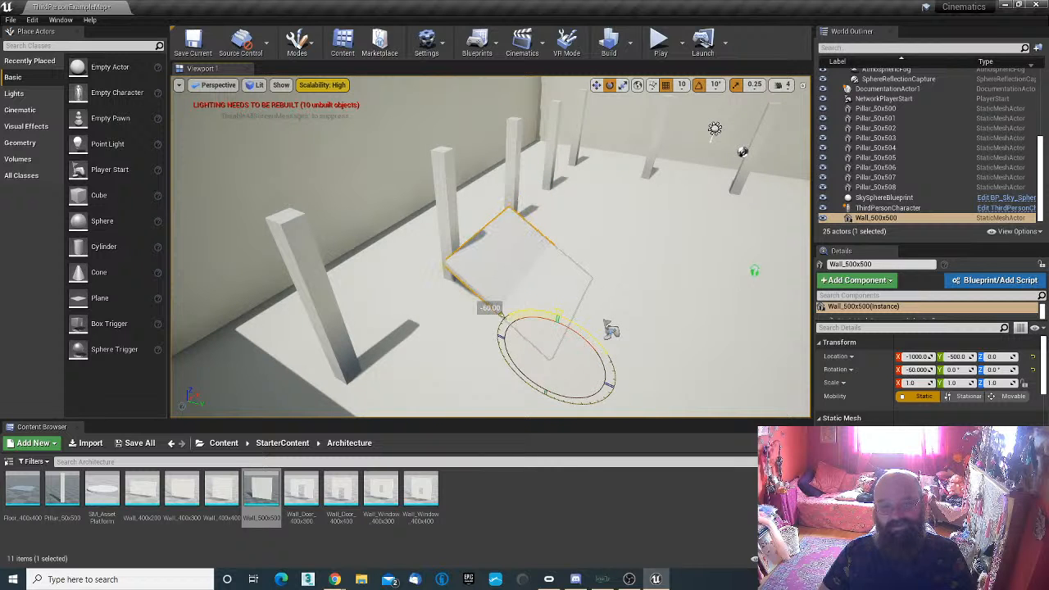
# Step: Raise the tilted wall onto the end pillar as a roof panel at X -1860, Y -910, Z 620
pyautogui.moveTo(579, 358); pyautogui.dragTo(529, 353, button='right')
pyautogui.press('w')
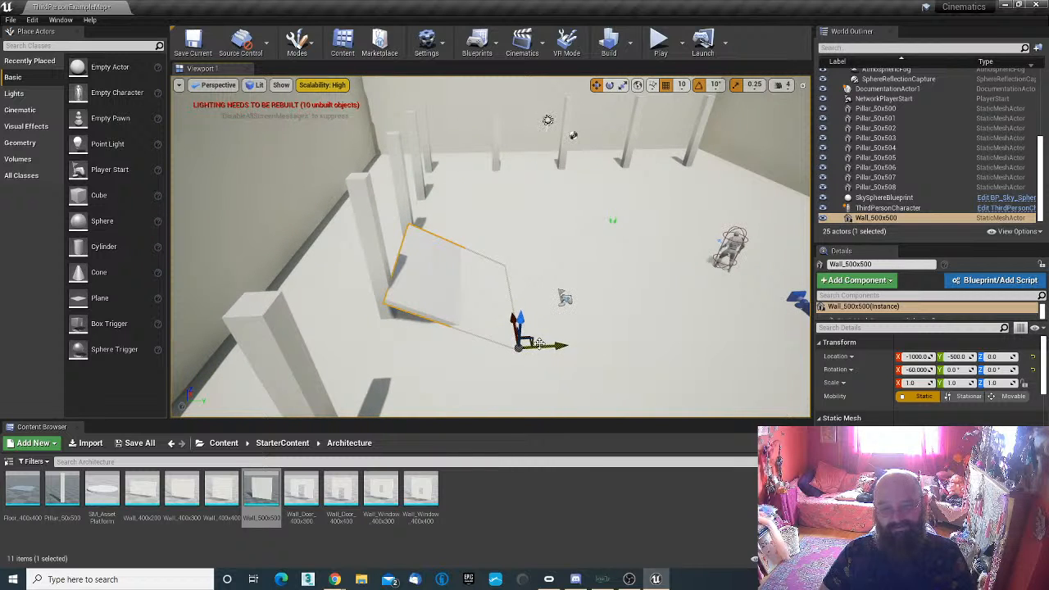
pyautogui.moveTo(533, 338); pyautogui.dragTo(377, 180)
pyautogui.moveTo(381, 172); pyautogui.dragTo(388, 163)
pyautogui.moveTo(453, 187); pyautogui.dragTo(295, 176, button='right')
pyautogui.press('s')
pyautogui.moveTo(485, 180); pyautogui.dragTo(410, 205, button='right')
pyautogui.moveTo(536, 195); pyautogui.dragTo(363, 189)
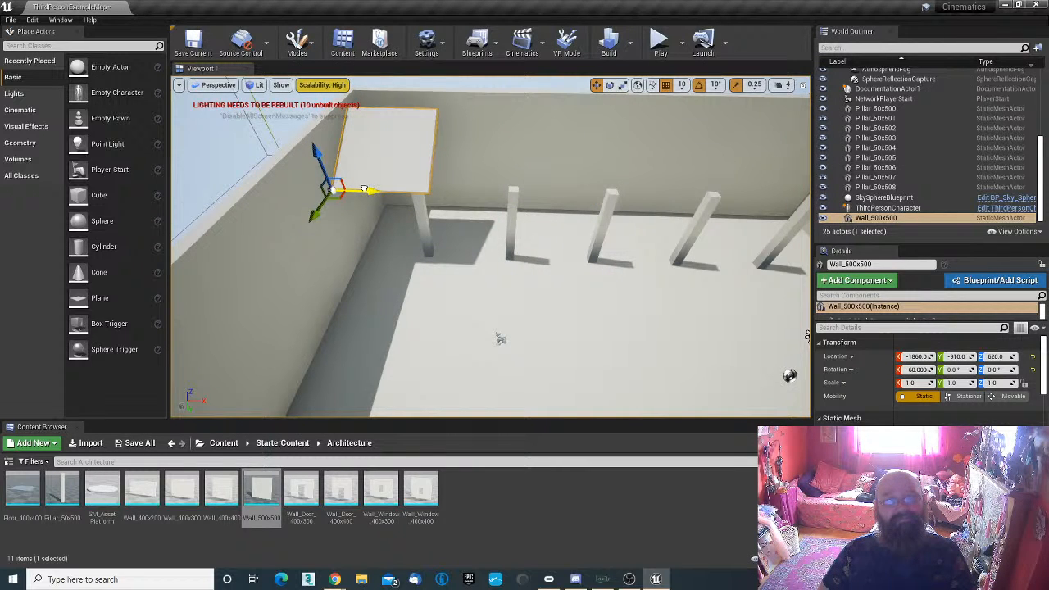
# Step: Set the roof panel's Z scale to 1.35
pyautogui.click(992, 383)
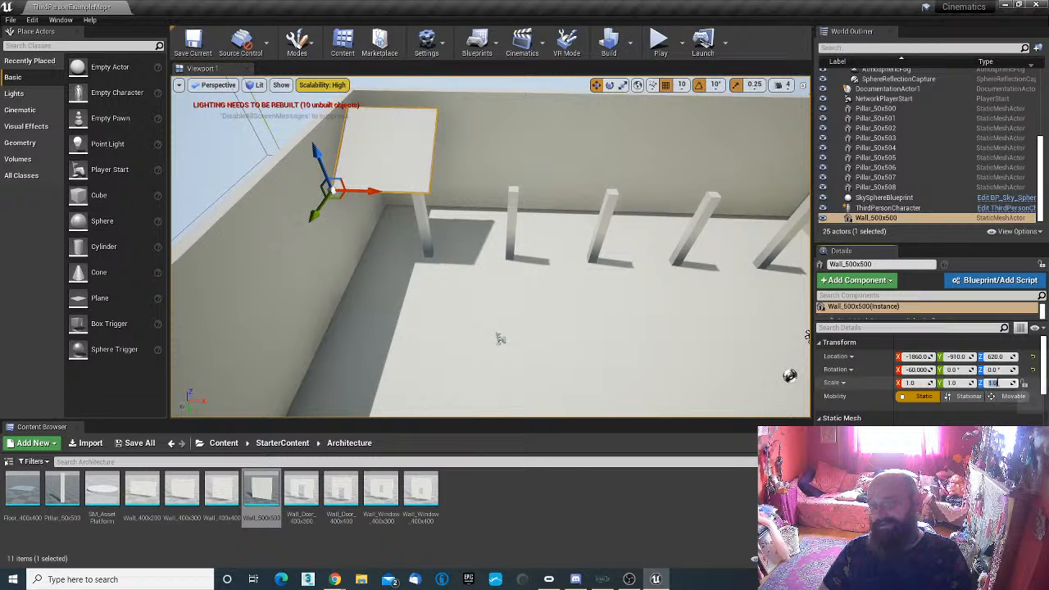
pyautogui.write('1.3')
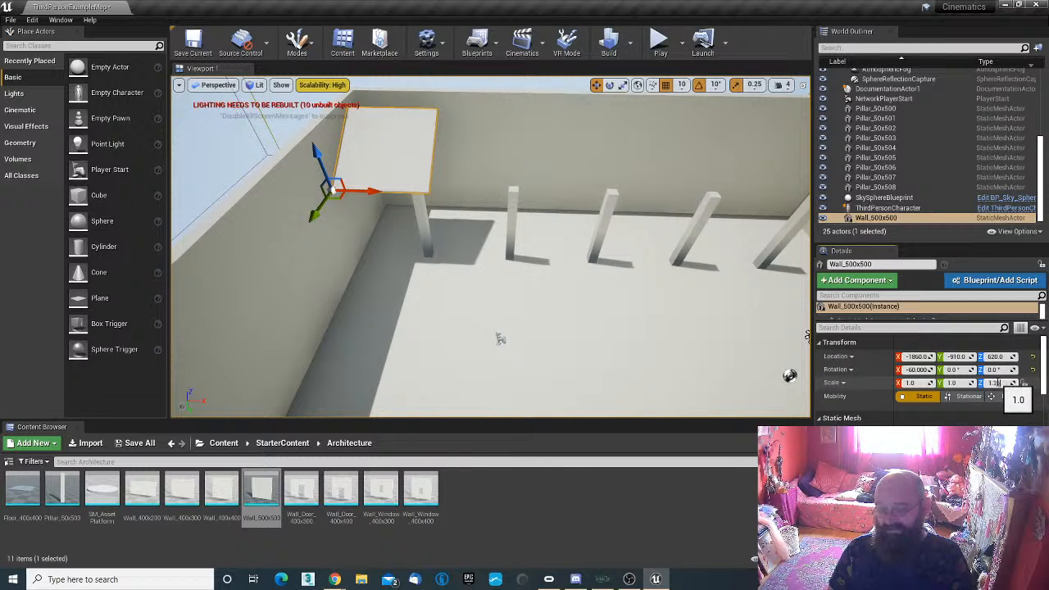
pyautogui.write('5')
pyautogui.press('Return')
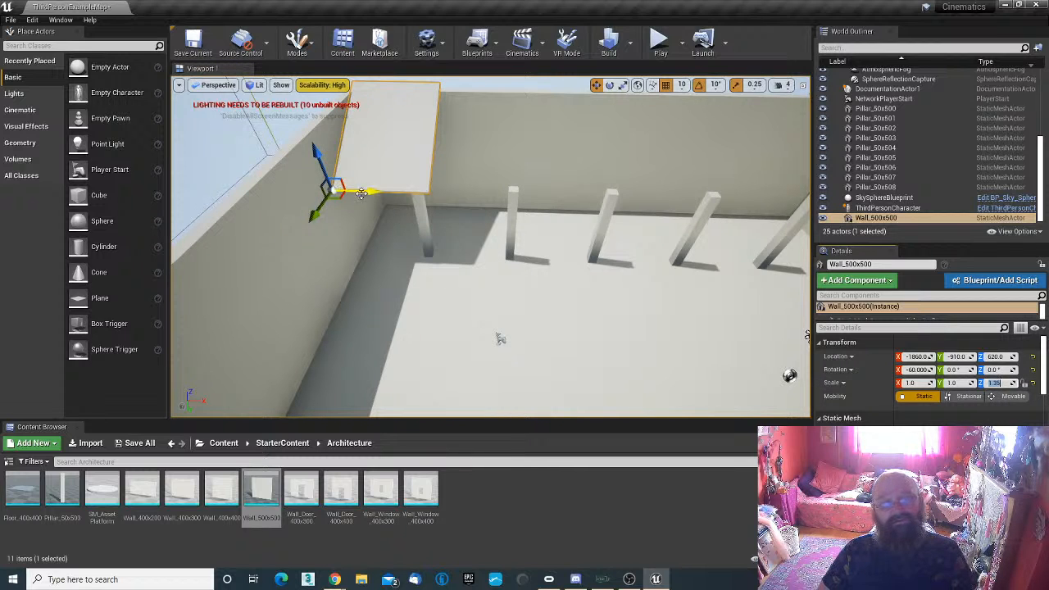
# Step: Set position snapping to 100 units and duplicate the roof panel five times edge to edge over the long pillar row
pyautogui.keyDown('alt'); pyautogui.moveTo(359, 191); pyautogui.dragTo(466, 195); pyautogui.keyUp('alt')
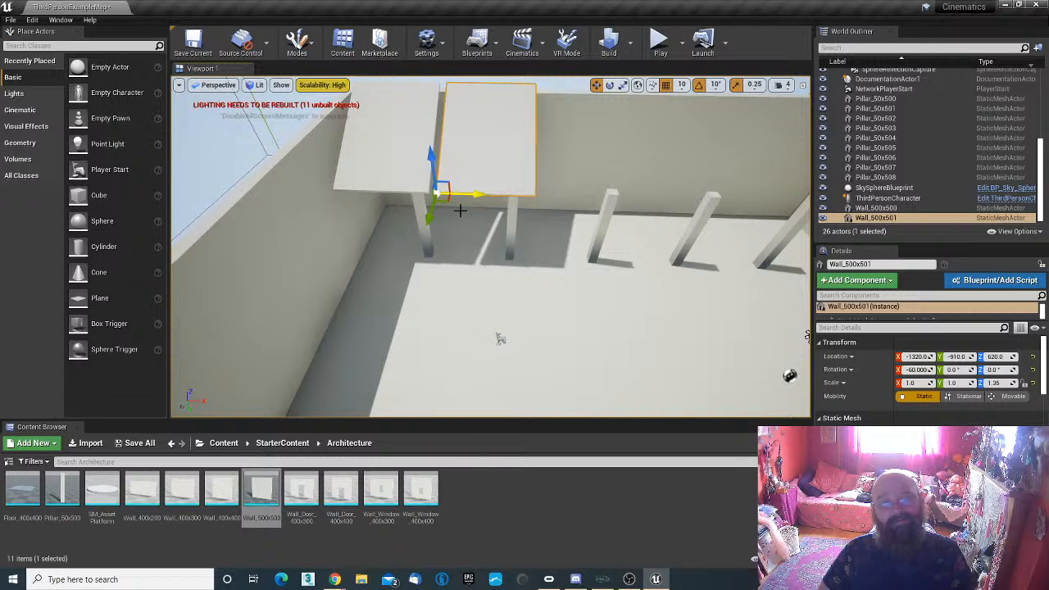
pyautogui.hotkey('ctrl', 'z')
pyautogui.click(682, 85)
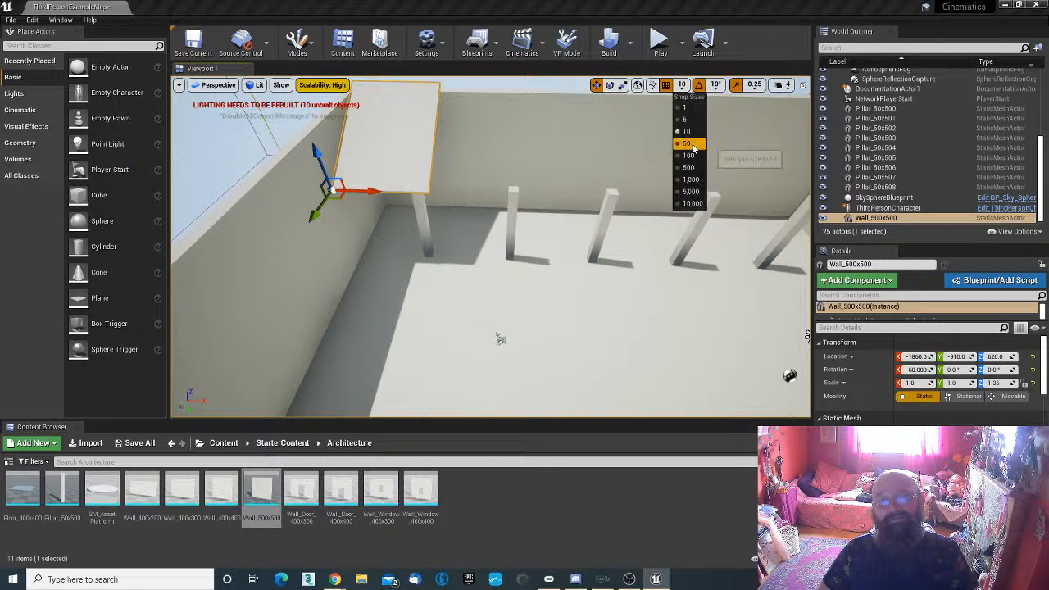
pyautogui.click(688, 155)
pyautogui.keyDown('alt'); pyautogui.moveTo(375, 191); pyautogui.dragTo(672, 200); pyautogui.keyUp('alt')
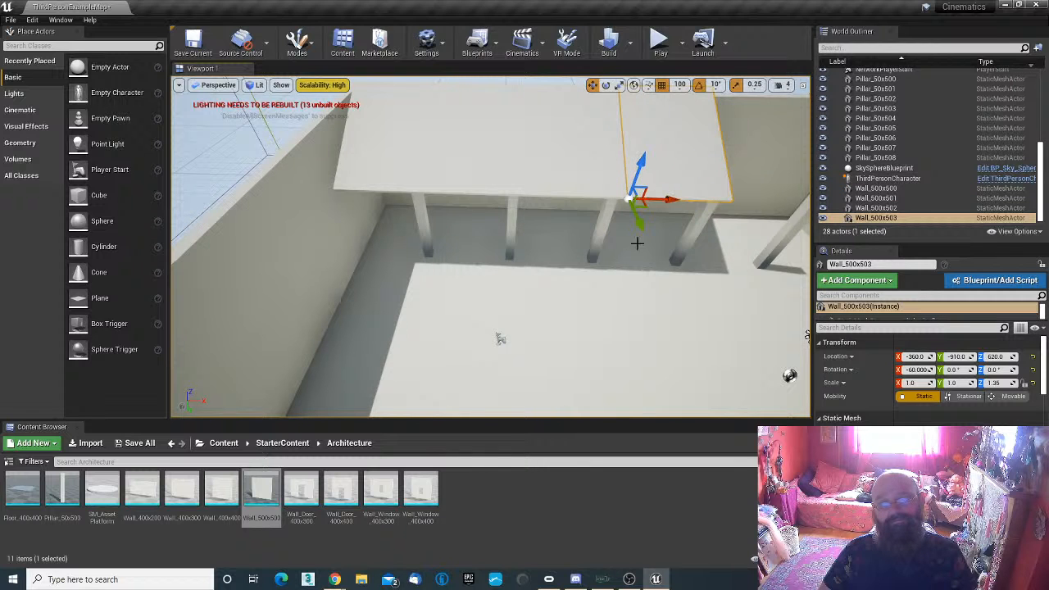
pyautogui.moveTo(637, 244); pyautogui.dragTo(628, 244, button='right')
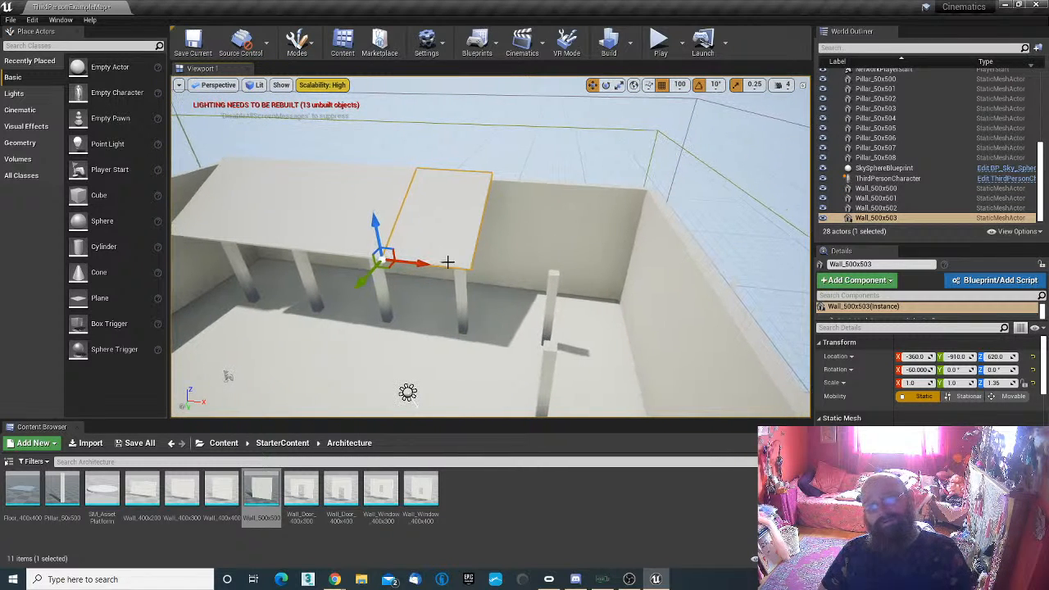
pyautogui.keyDown('alt'); pyautogui.moveTo(422, 262); pyautogui.dragTo(609, 278); pyautogui.keyUp('alt')
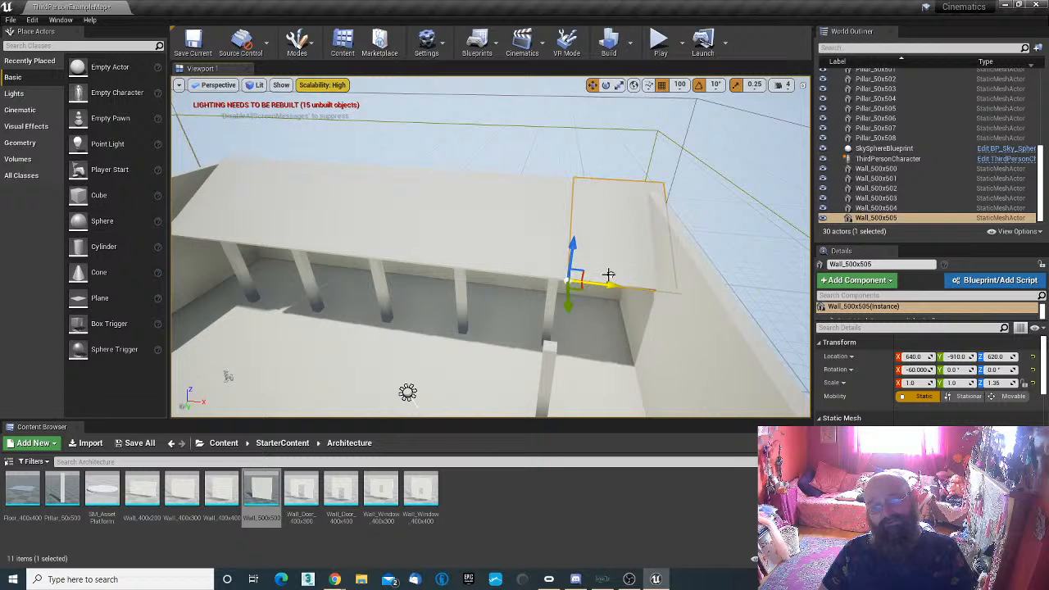
# Step: Duplicate the last roof panel in the corner and rotate the copy to 90 degrees about Z
pyautogui.moveTo(609, 278); pyautogui.dragTo(635, 278, button='right')
pyautogui.moveTo(513, 321)
pyautogui.mouseDown(button='right')
pyautogui.moveTo(533, 321)
pyautogui.moveTo(514, 320)
pyautogui.mouseUp(button='right')
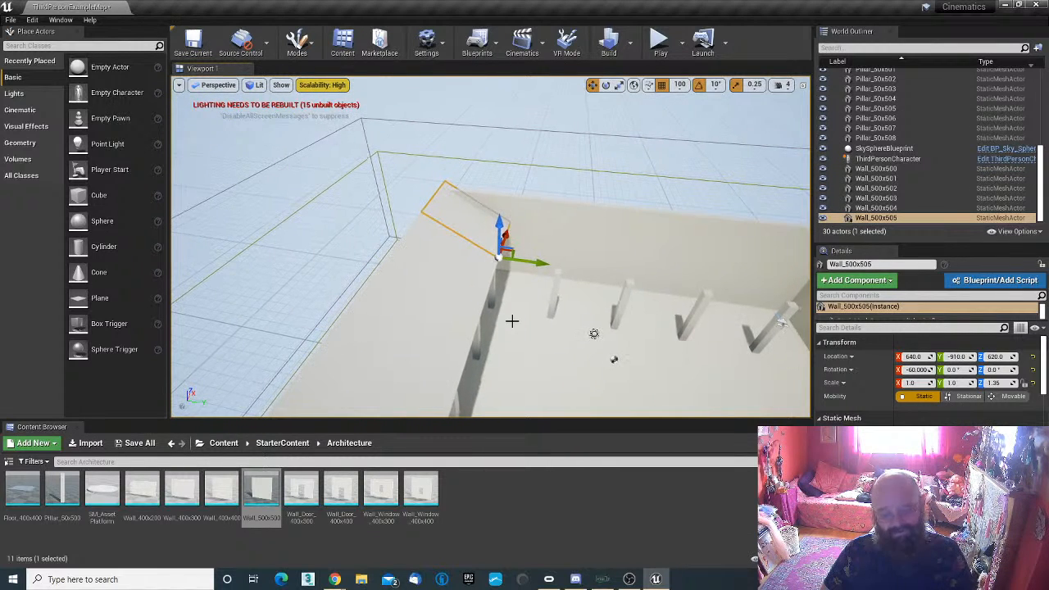
pyautogui.press('e')
pyautogui.moveTo(519, 301)
pyautogui.keyDown('alt'); pyautogui.mouseDown()
pyautogui.moveTo(573, 279)
pyautogui.moveTo(526, 295)
pyautogui.mouseUp(); pyautogui.keyUp('alt')
pyautogui.press('w')
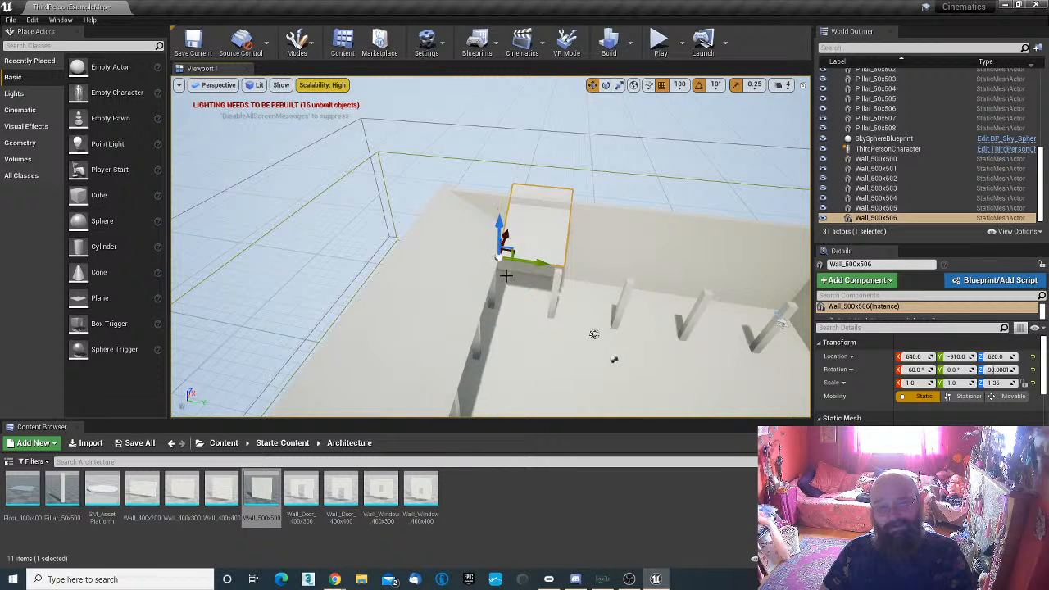
# Step: Move the rotated panel over the adjacent wall's pillars and duplicate it three times edge to edge to roof that row
pyautogui.moveTo(506, 235); pyautogui.dragTo(738, 294)
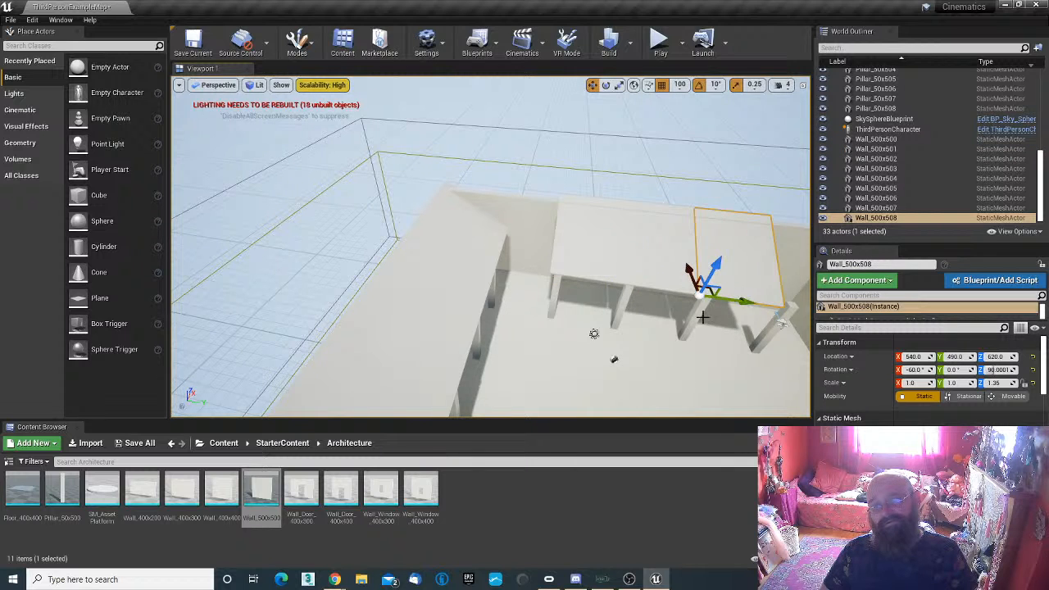
pyautogui.moveTo(703, 316); pyautogui.dragTo(697, 304, button='right')
pyautogui.keyDown('alt'); pyautogui.moveTo(610, 260); pyautogui.dragTo(668, 250); pyautogui.keyUp('alt')
pyautogui.click(758, 191)
# Step: Place a Cube near the bare wall at X -500, Y 1200 and lower it to Z 180 using 10-unit snapping
pyautogui.moveTo(757, 190); pyautogui.dragTo(794, 230, button='right')
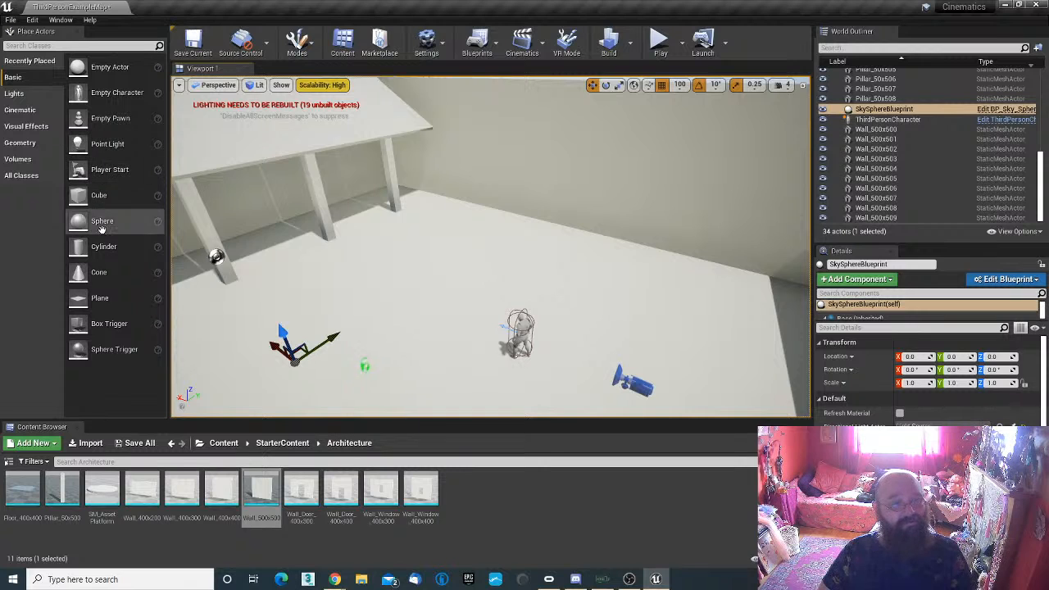
pyautogui.moveTo(98, 195); pyautogui.dragTo(537, 238)
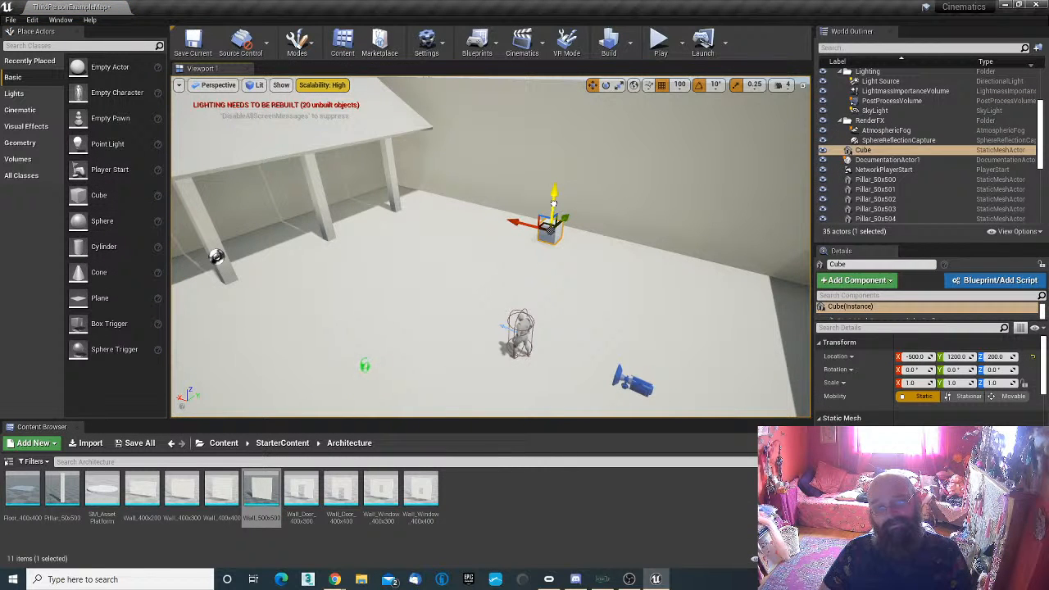
pyautogui.moveTo(662, 191); pyautogui.dragTo(702, 170, button='right')
pyautogui.press('w')
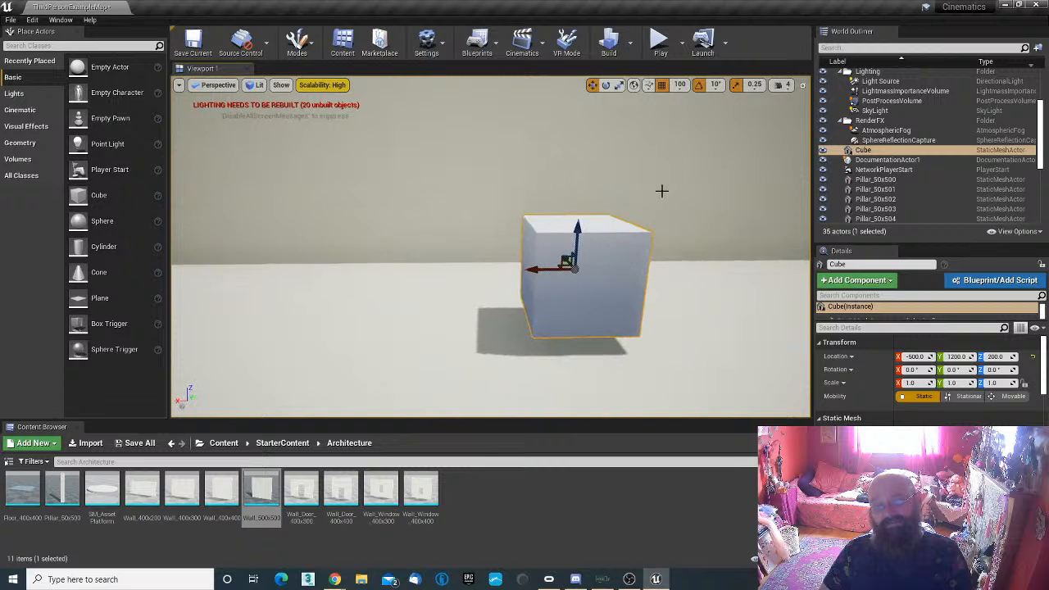
pyautogui.click(680, 84)
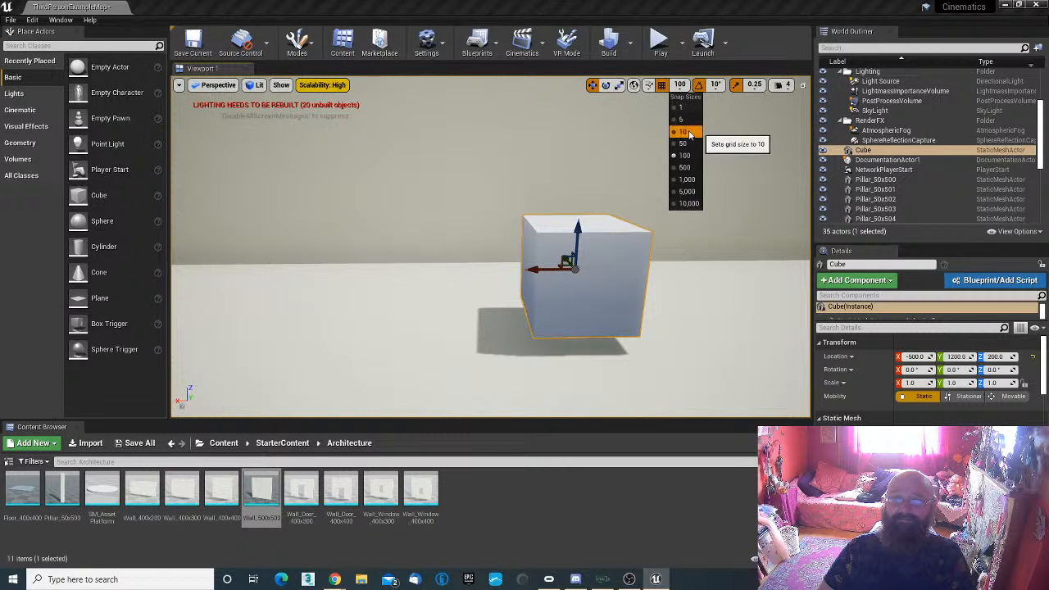
pyautogui.click(685, 132)
pyautogui.moveTo(575, 235); pyautogui.dragTo(572, 251)
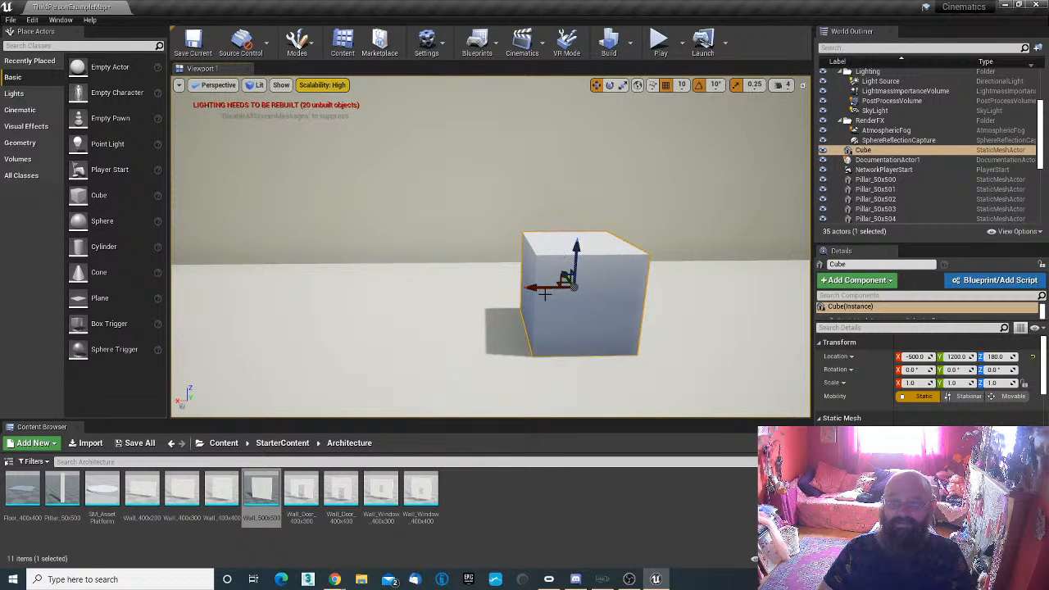
# Step: Duplicate the cube twice at 110-unit spacing into a row of three, and copy two cubes up as a second layer at Z 280
pyautogui.keyDown('alt'); pyautogui.moveTo(542, 288); pyautogui.dragTo(743, 289); pyautogui.keyUp('alt')
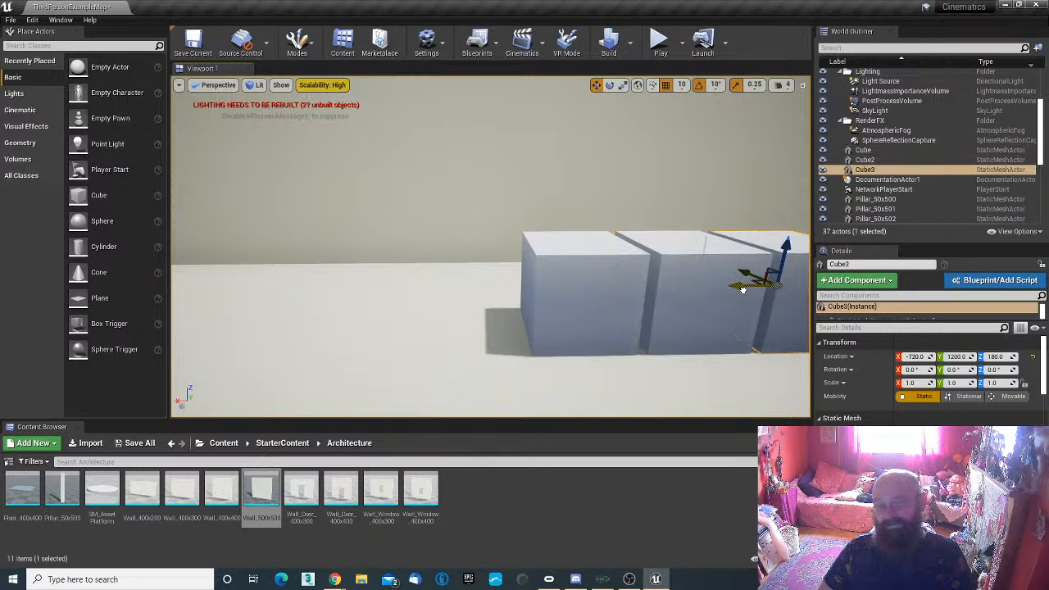
pyautogui.keyDown('ctrl'); pyautogui.click(707, 321); pyautogui.keyUp('ctrl')
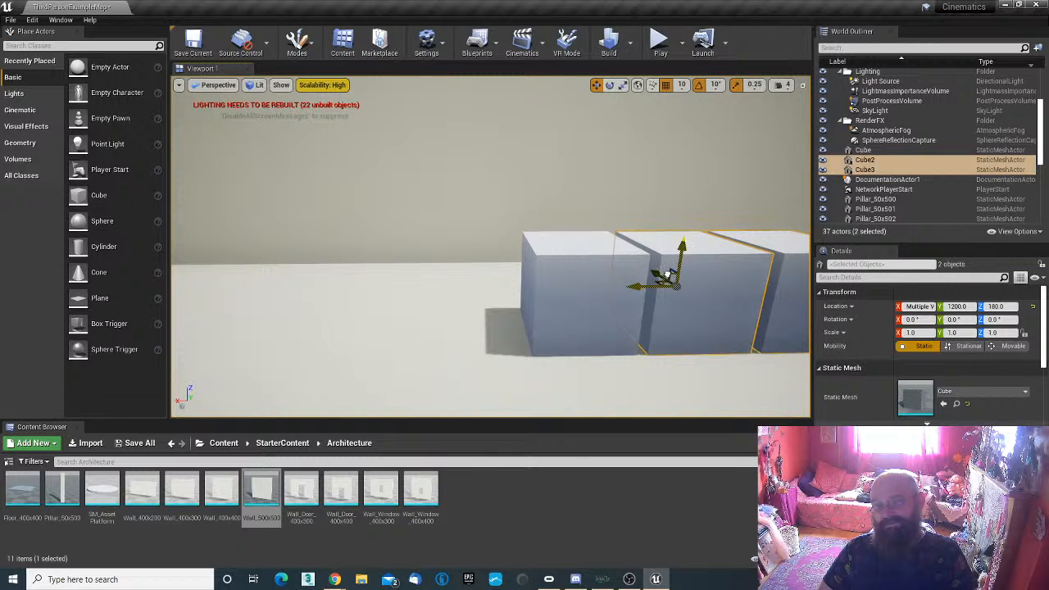
pyautogui.keyDown('alt'); pyautogui.moveTo(666, 275); pyautogui.dragTo(682, 229); pyautogui.keyUp('alt')
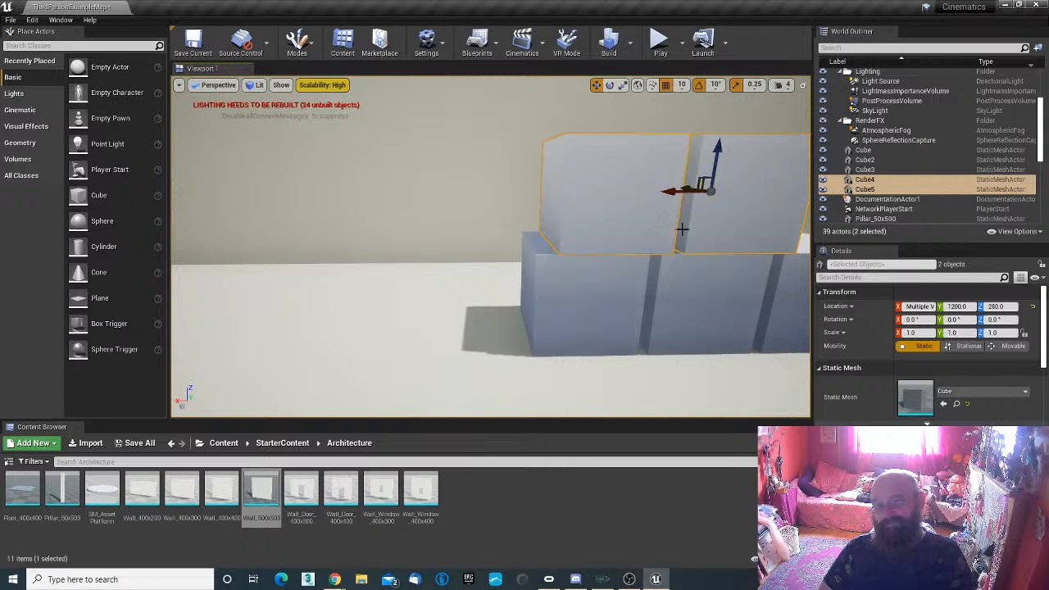
# Step: Rotate the first two bottom-row cubes and the outer second-layer cube individually about Z to make the stack irregular
pyautogui.press('e')
pyautogui.click(613, 323)
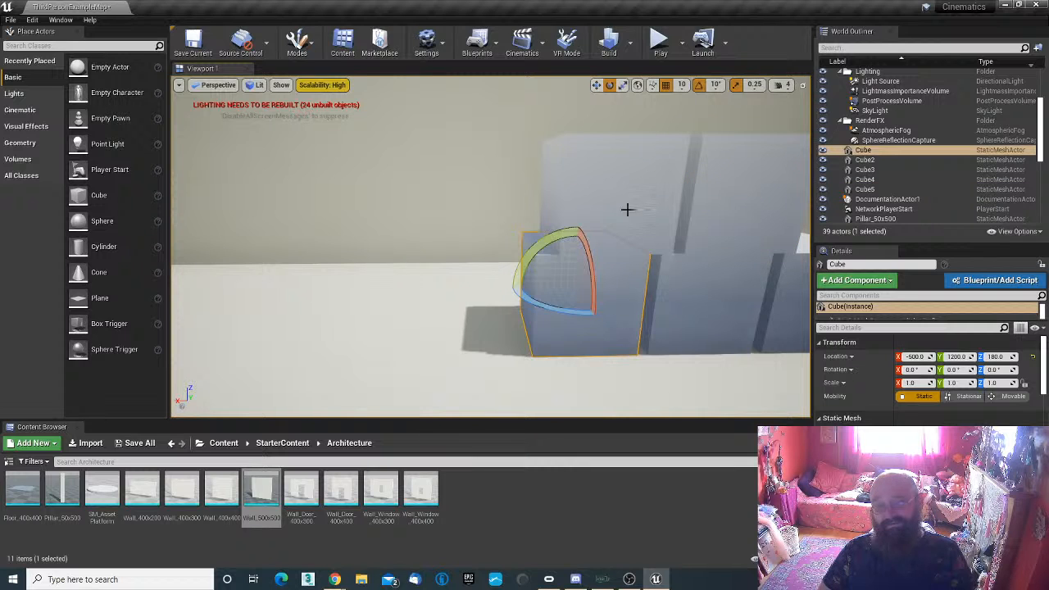
pyautogui.moveTo(565, 314); pyautogui.dragTo(514, 287)
pyautogui.click(714, 336)
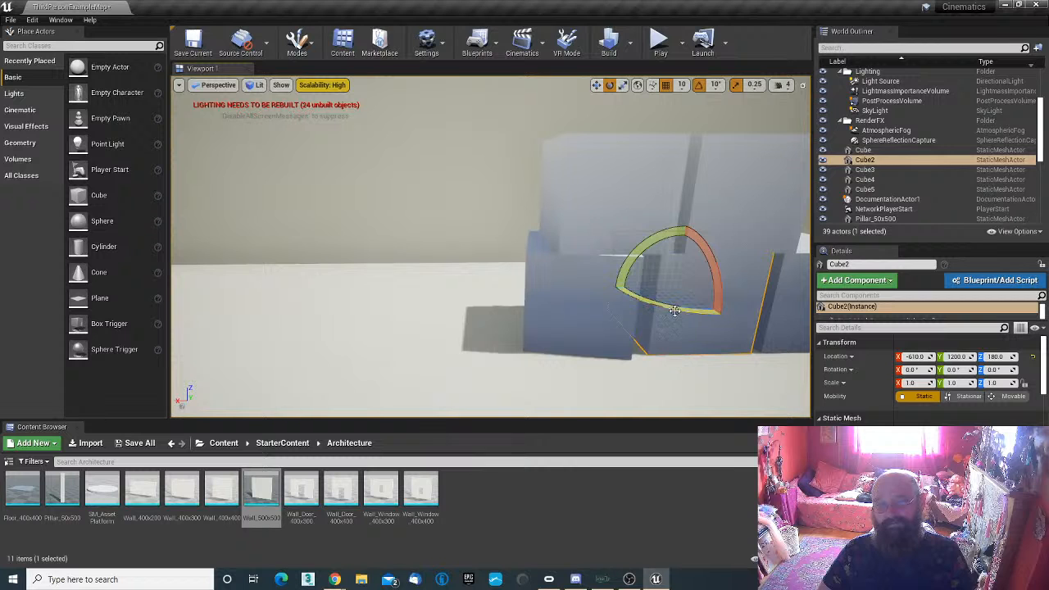
pyautogui.moveTo(677, 309); pyautogui.dragTo(598, 293)
pyautogui.click(704, 219)
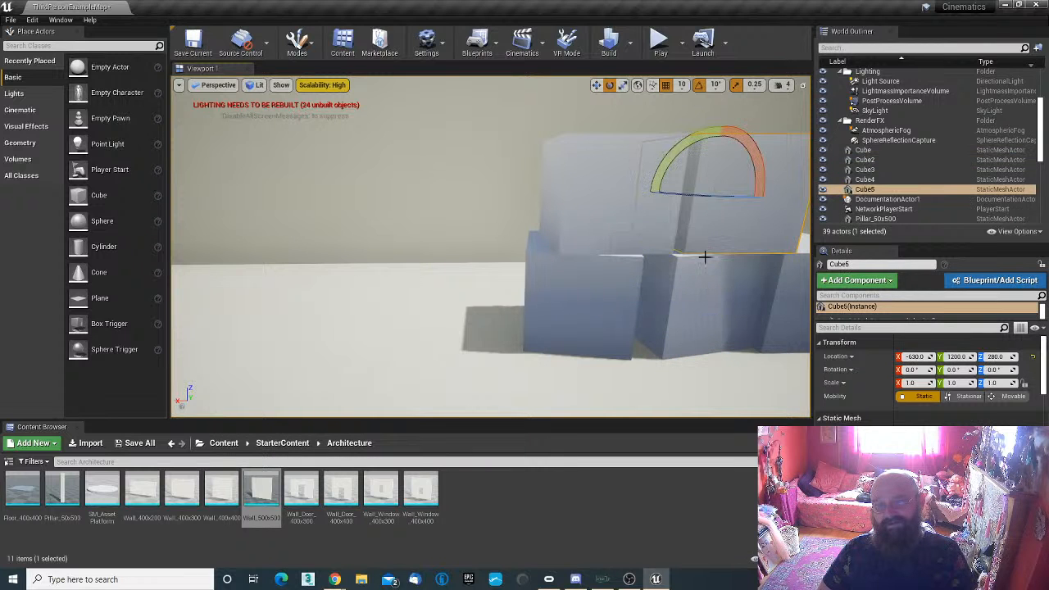
pyautogui.moveTo(716, 197); pyautogui.dragTo(656, 195)
# Step: Delete the green question-mark DocumentationActor1 from the arena floor
pyautogui.moveTo(656, 195); pyautogui.dragTo(544, 228, button='right')
pyautogui.click(727, 262)
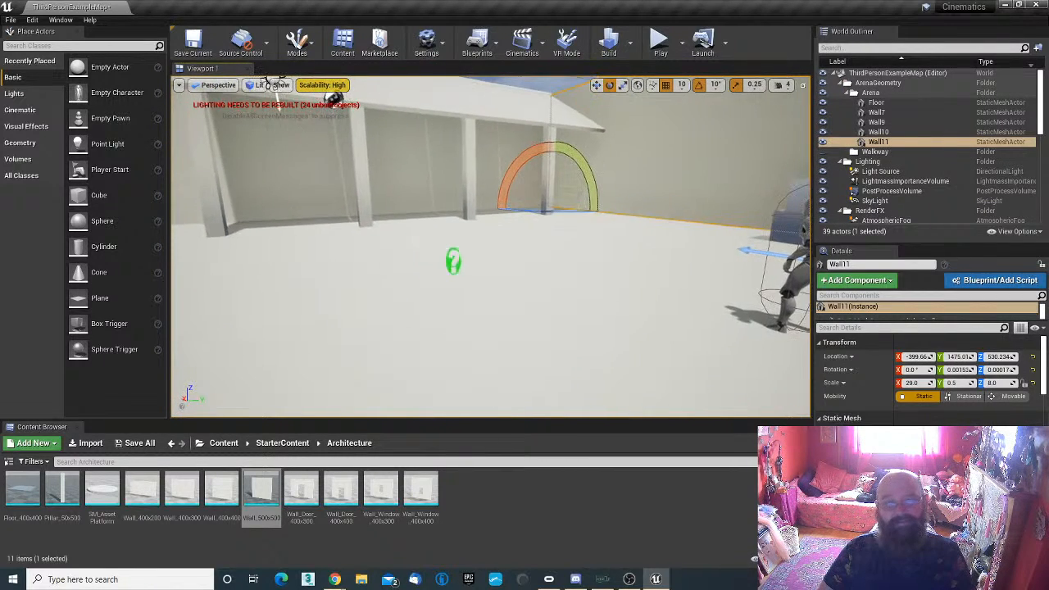
pyautogui.click(450, 265)
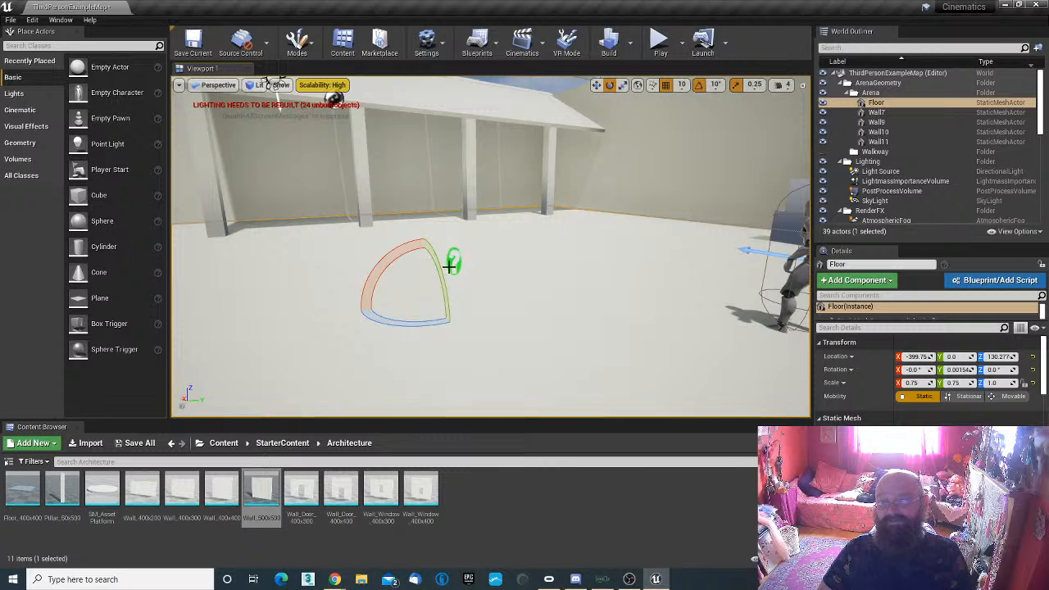
pyautogui.click(451, 261)
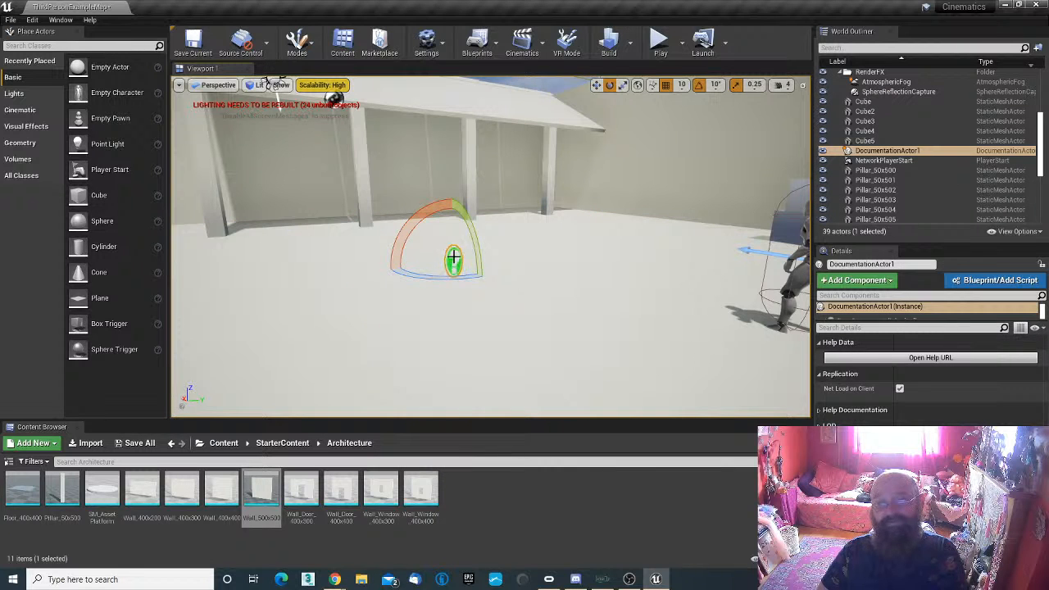
pyautogui.press('Delete')
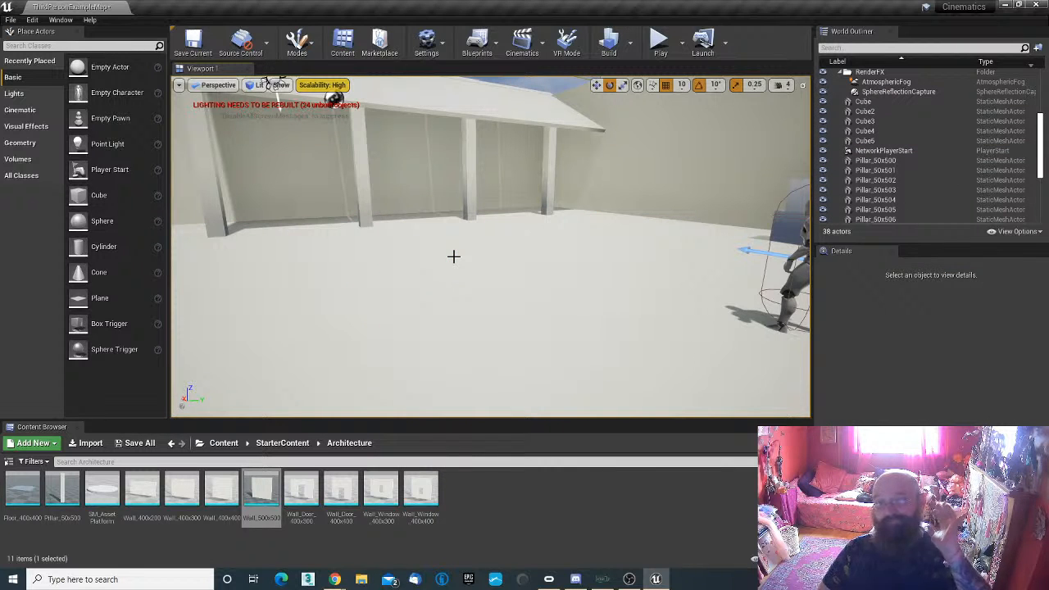
# Step: Play the level to look around the arena with the character, and end the play session
pyautogui.click(660, 41)
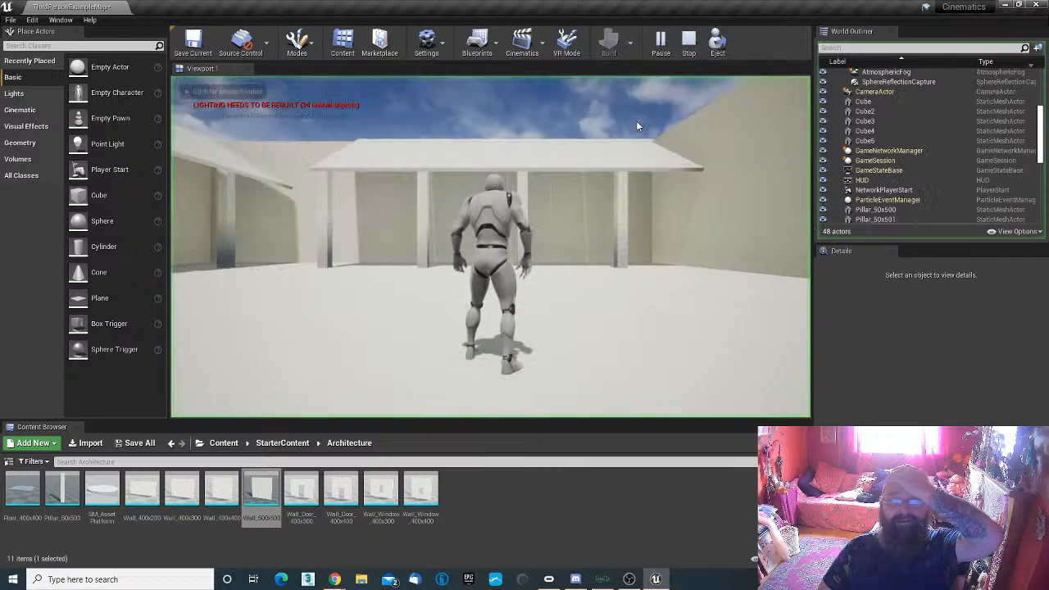
pyautogui.click(633, 128)
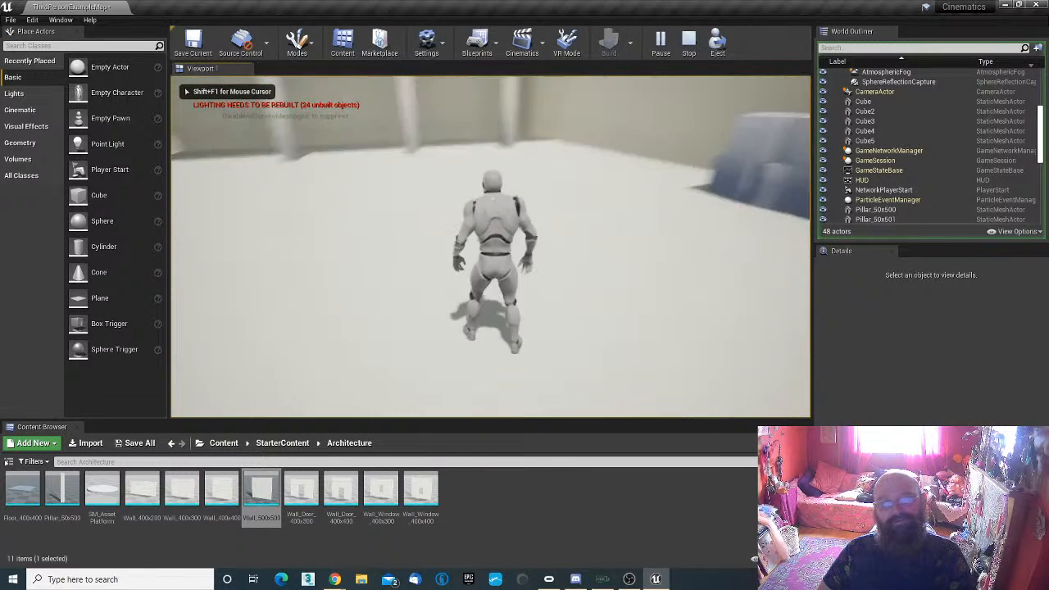
pyautogui.press('Escape')
# Step: Build the level to update its lighting and close the message log
pyautogui.click(609, 41)
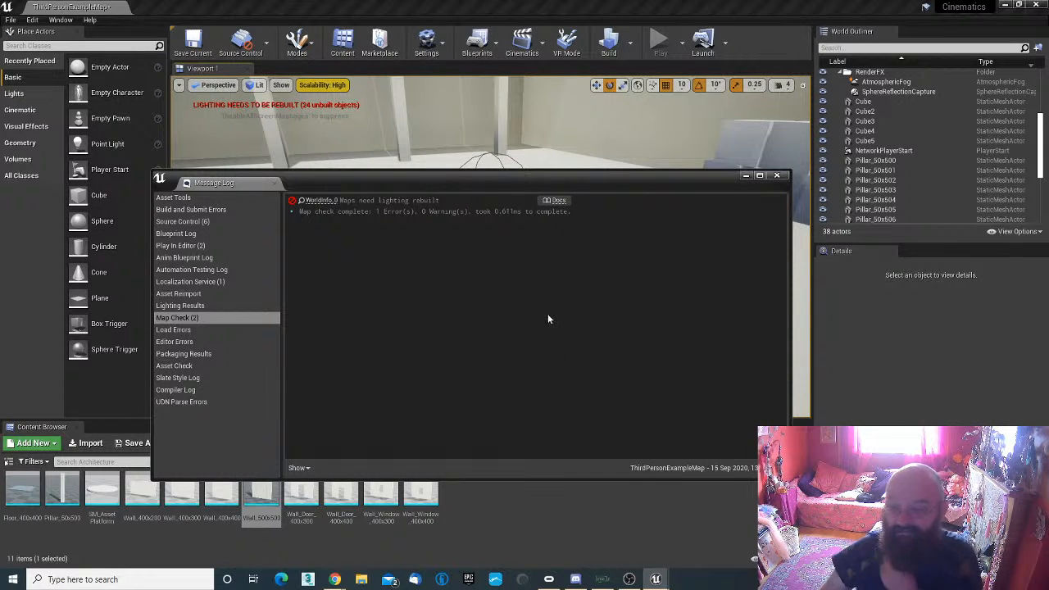
pyautogui.click(778, 175)
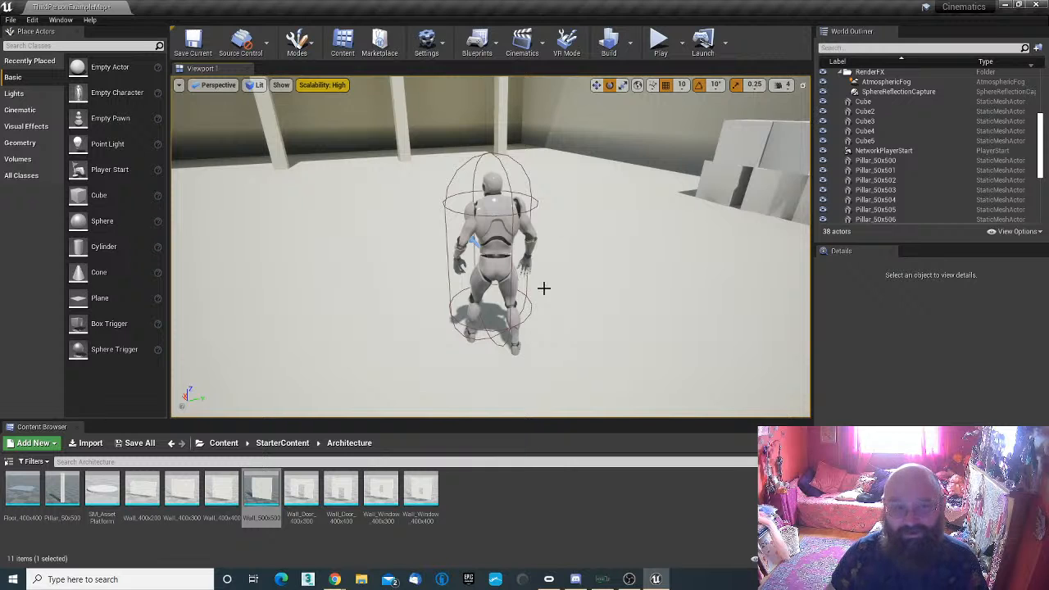
pyautogui.moveTo(544, 288); pyautogui.dragTo(466, 221, button='right')
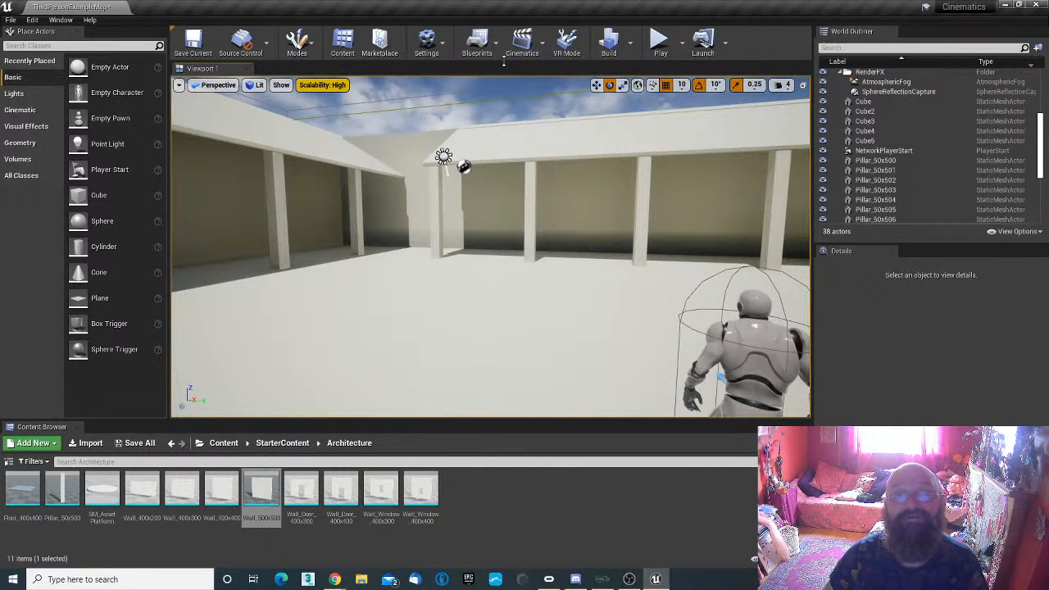
# Step: Set all engine scalability quality groups to Cinematic
pyautogui.click(523, 40)
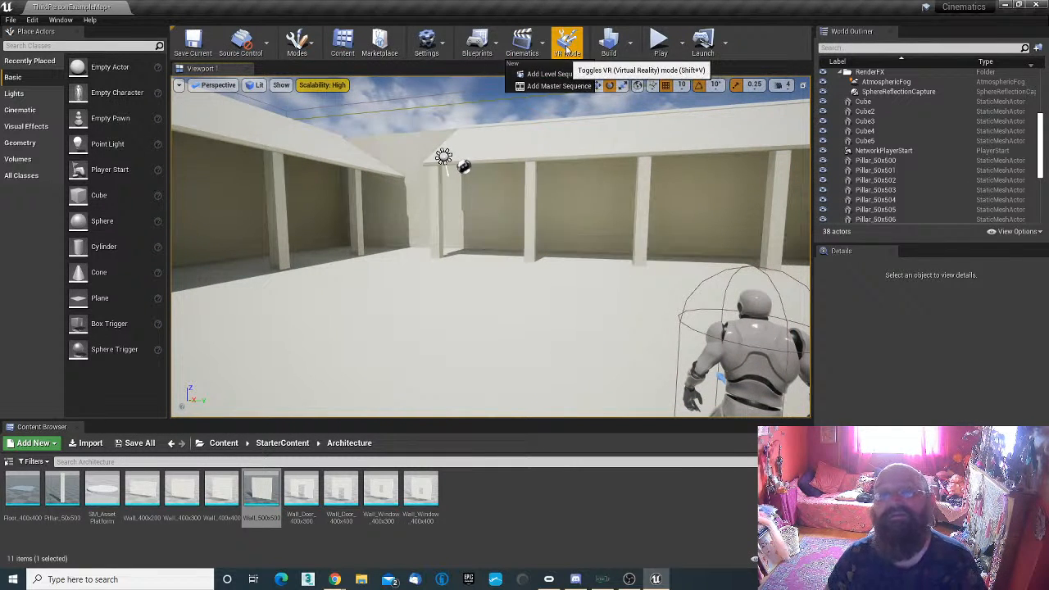
pyautogui.click(437, 45)
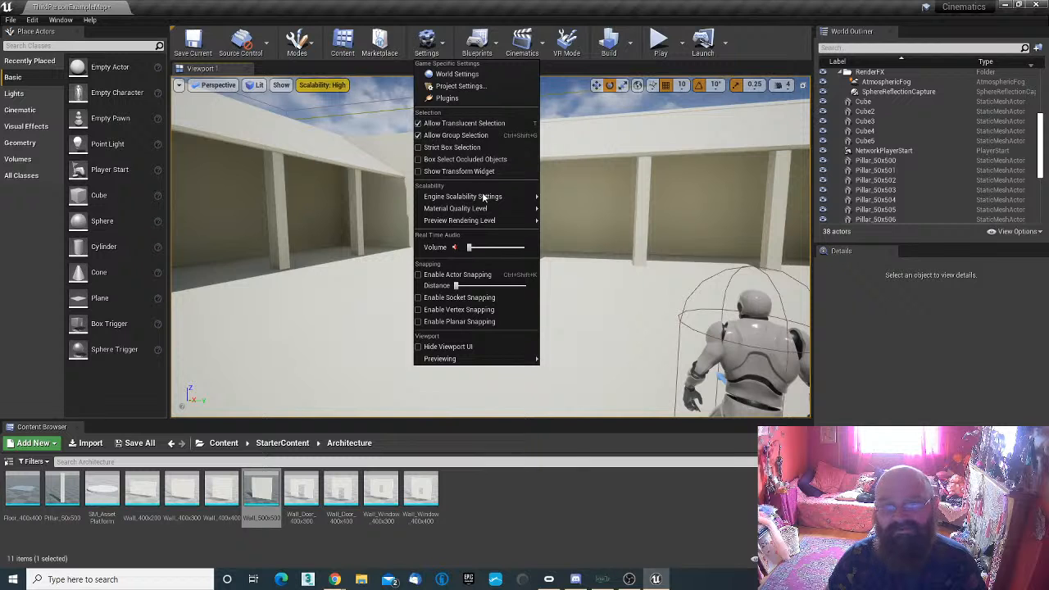
pyautogui.moveTo(485, 197)
pyautogui.click(713, 203)
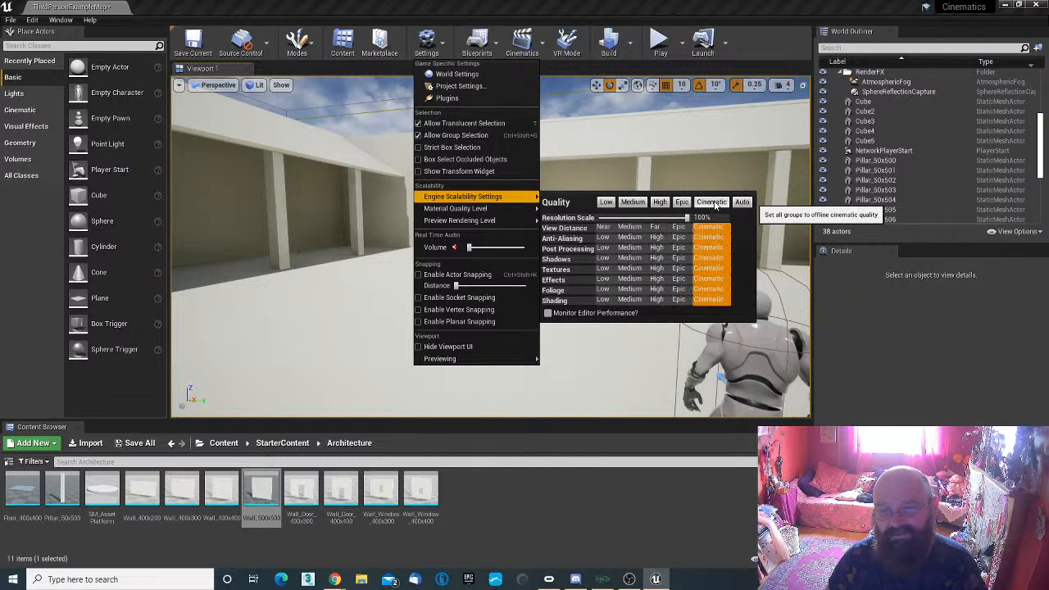
pyautogui.click(669, 106)
# Step: Open the Engine Rendering section of the project settings
pyautogui.moveTo(691, 148); pyautogui.dragTo(803, 148, button='right')
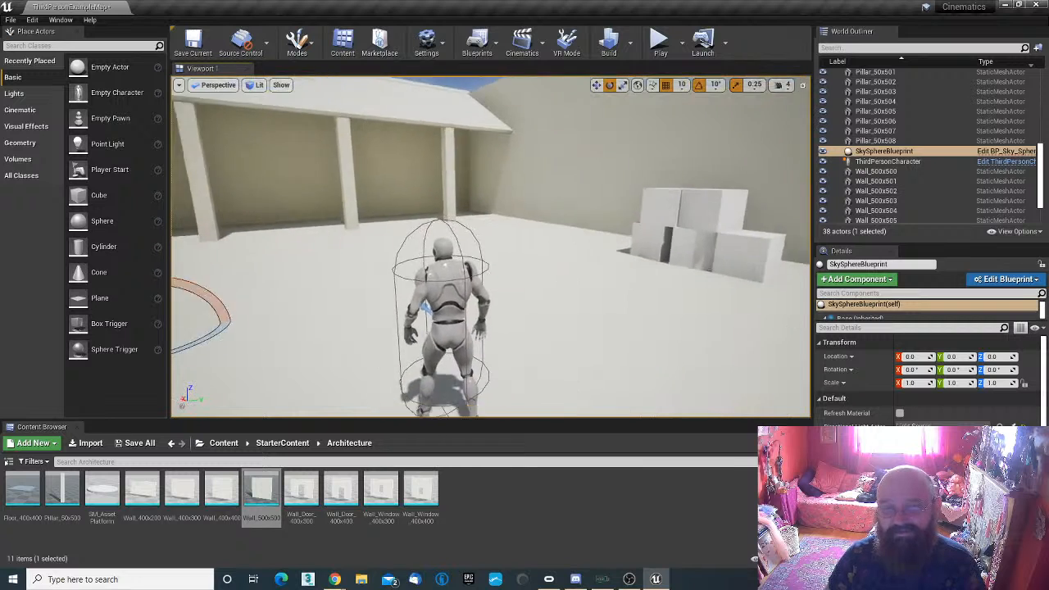
pyautogui.moveTo(652, 180)
pyautogui.mouseDown(button='right')
pyautogui.moveTo(492, 168)
pyautogui.moveTo(664, 170)
pyautogui.mouseUp(button='right')
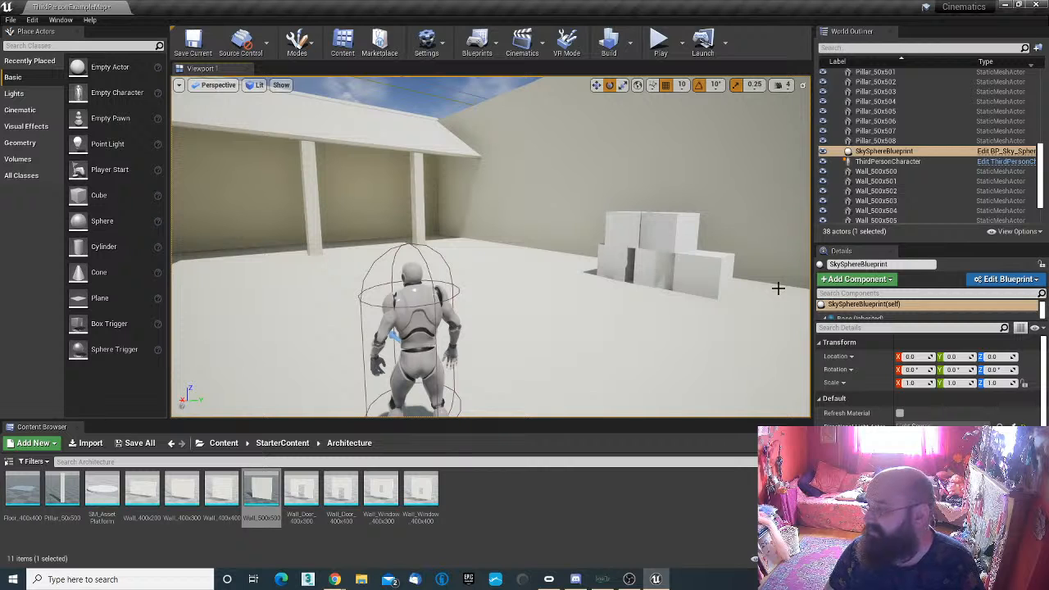
pyautogui.click(32, 19)
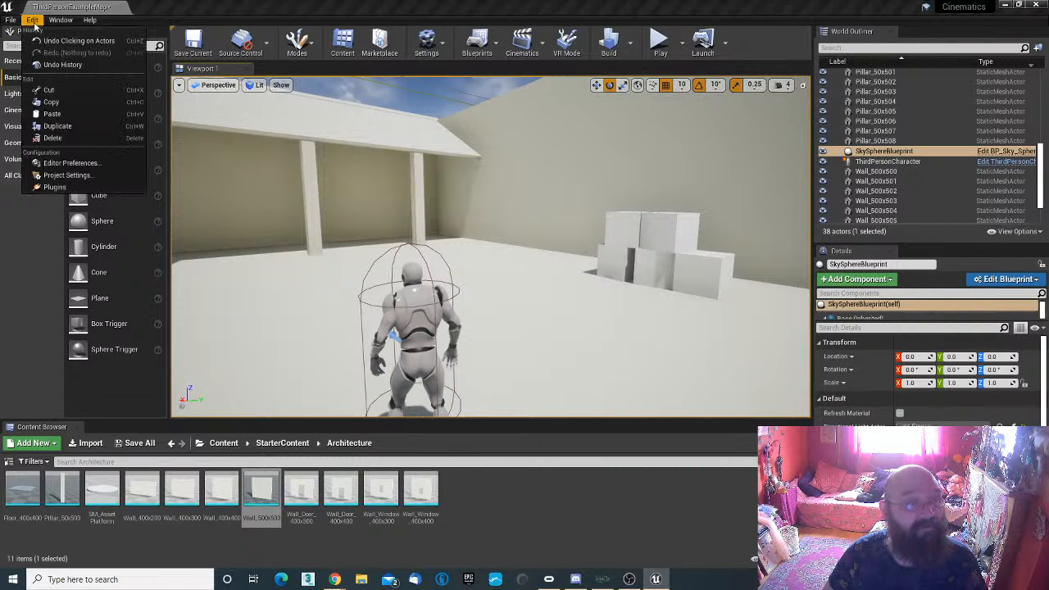
pyautogui.click(51, 175)
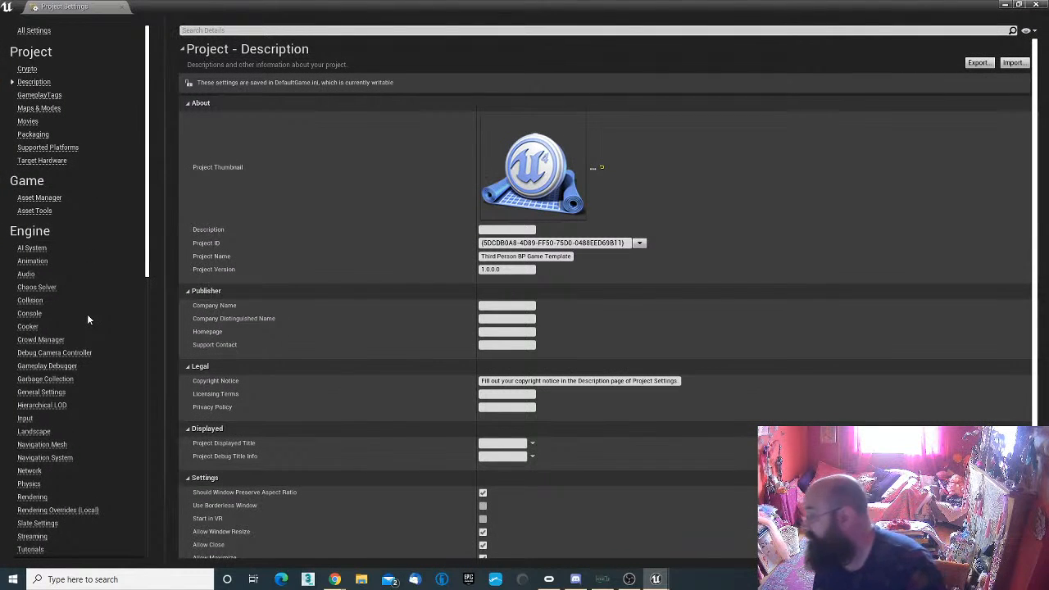
pyautogui.click(31, 498)
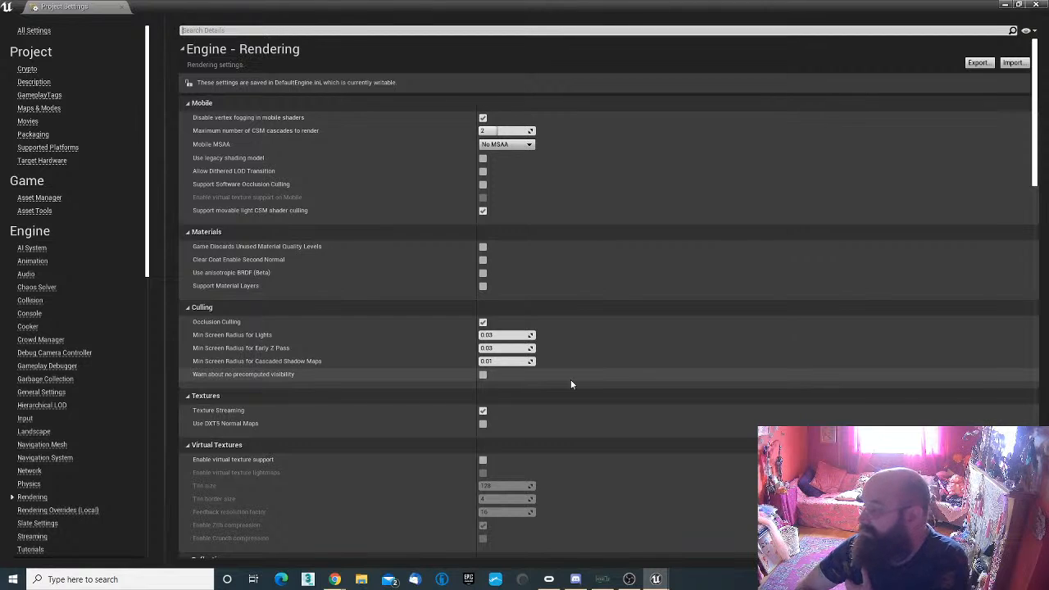
# Step: Look through the Rendering settings from Culling down to Ray Tracing and back up to Reflections and Lighting
pyautogui.scroll(-5, 590, 382)
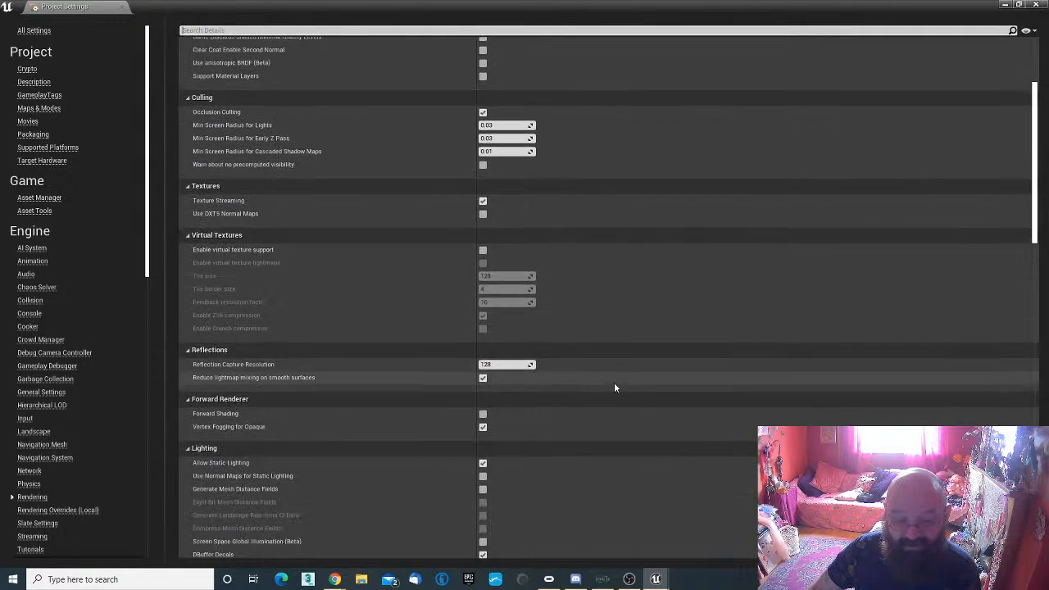
pyautogui.scroll(-8, 614, 382)
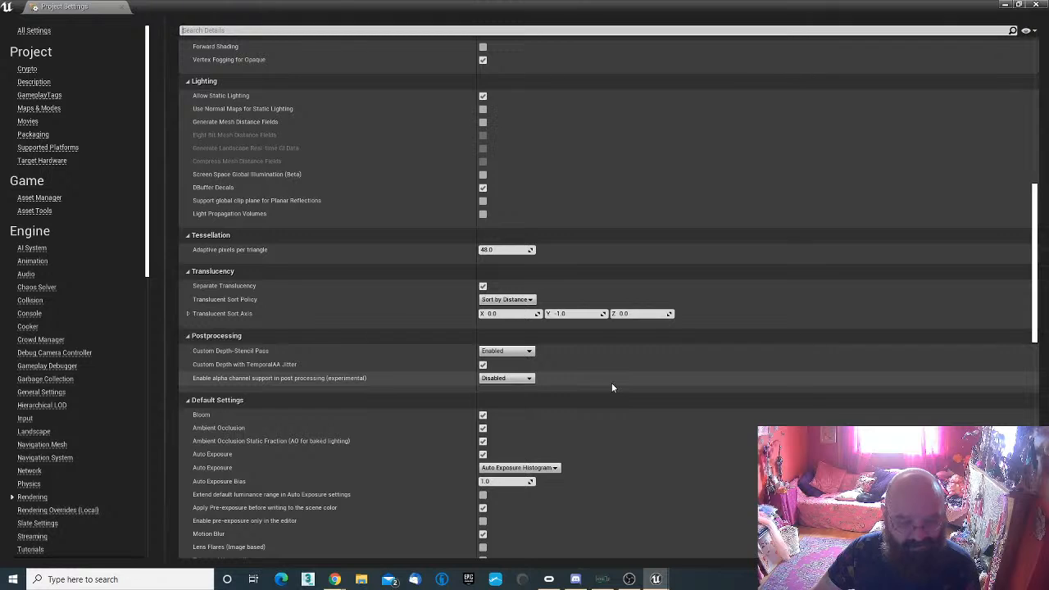
pyautogui.scroll(-3, 612, 387)
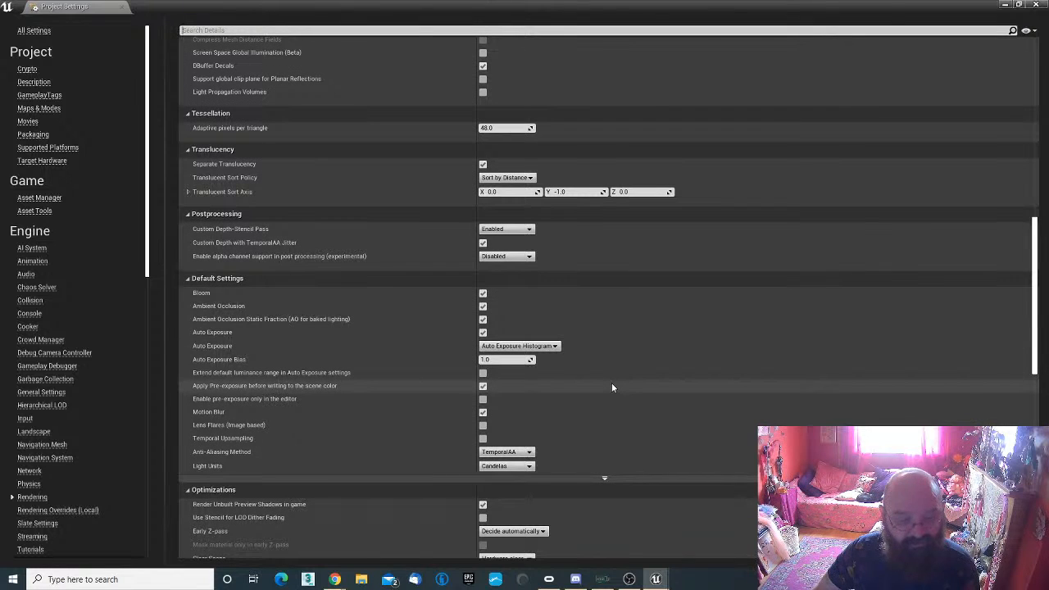
pyautogui.scroll(-10, 612, 387)
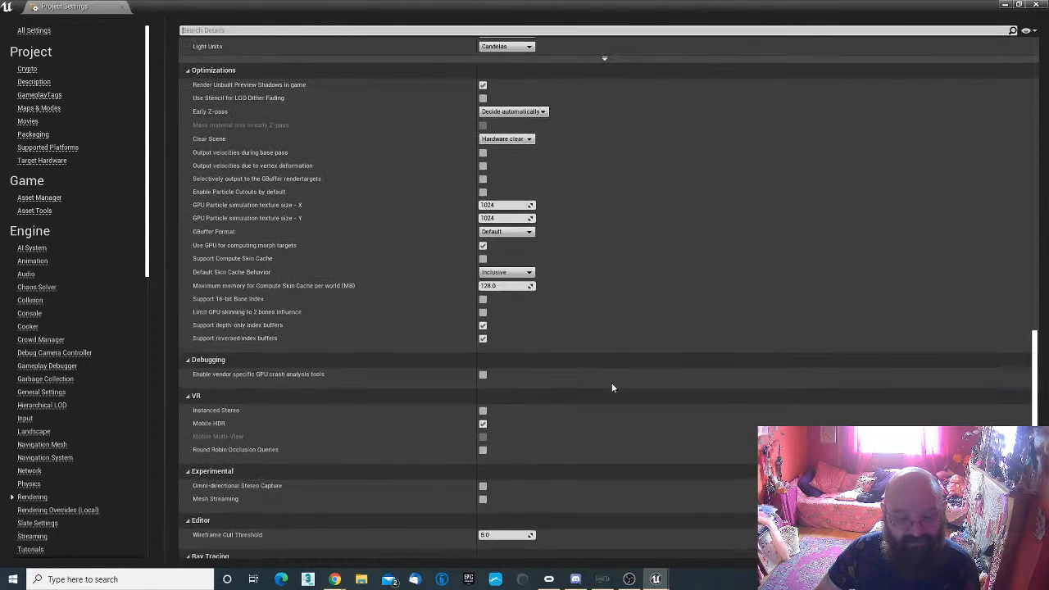
pyautogui.scroll(-6, 611, 387)
pyautogui.scroll(3, 611, 387)
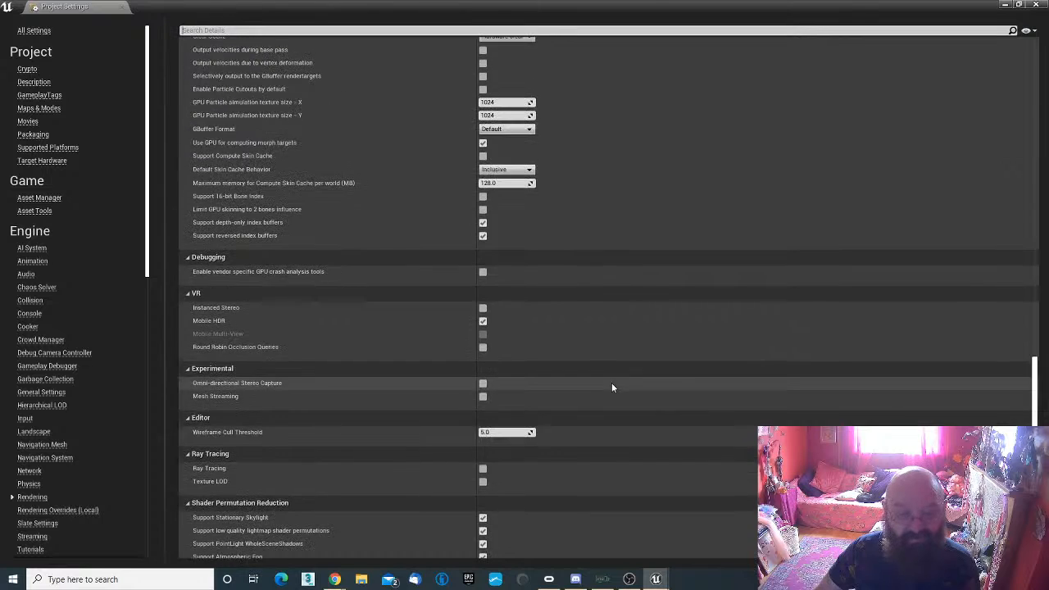
pyautogui.scroll(6, 611, 386)
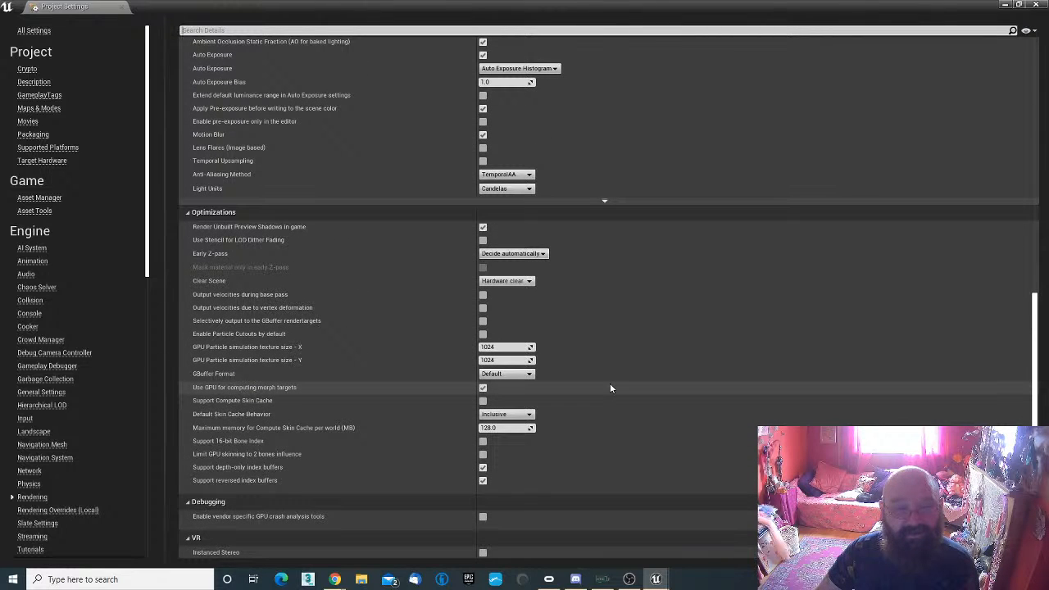
pyautogui.scroll(5, 610, 387)
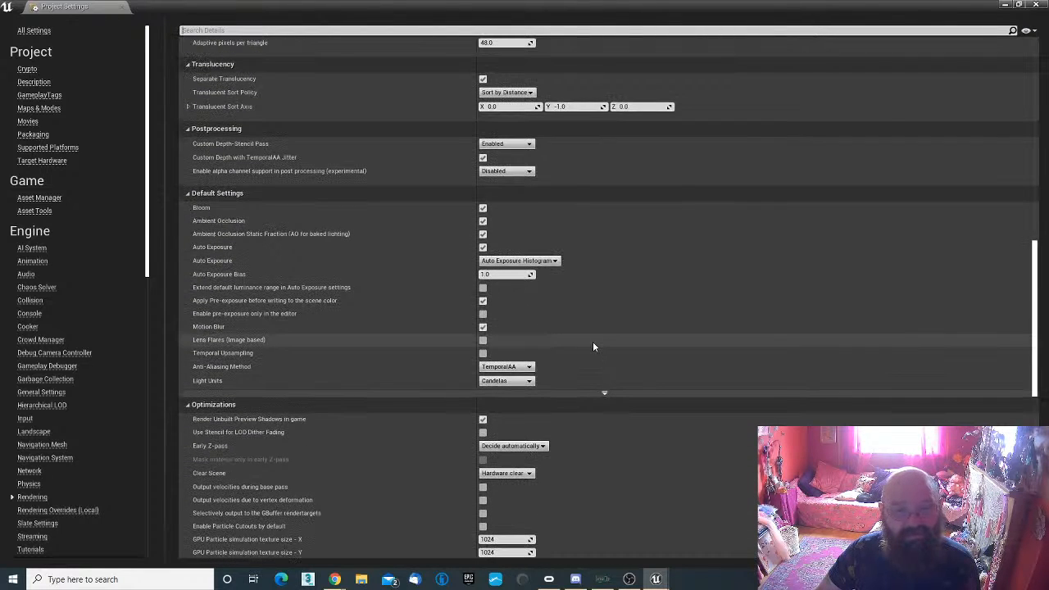
pyautogui.scroll(4, 594, 346)
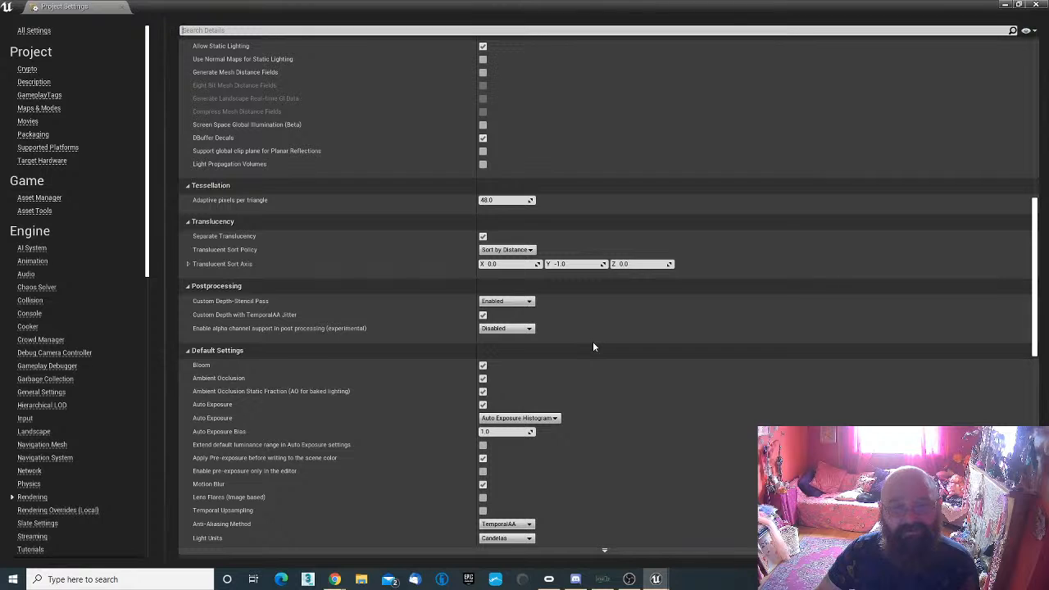
pyautogui.scroll(4, 595, 347)
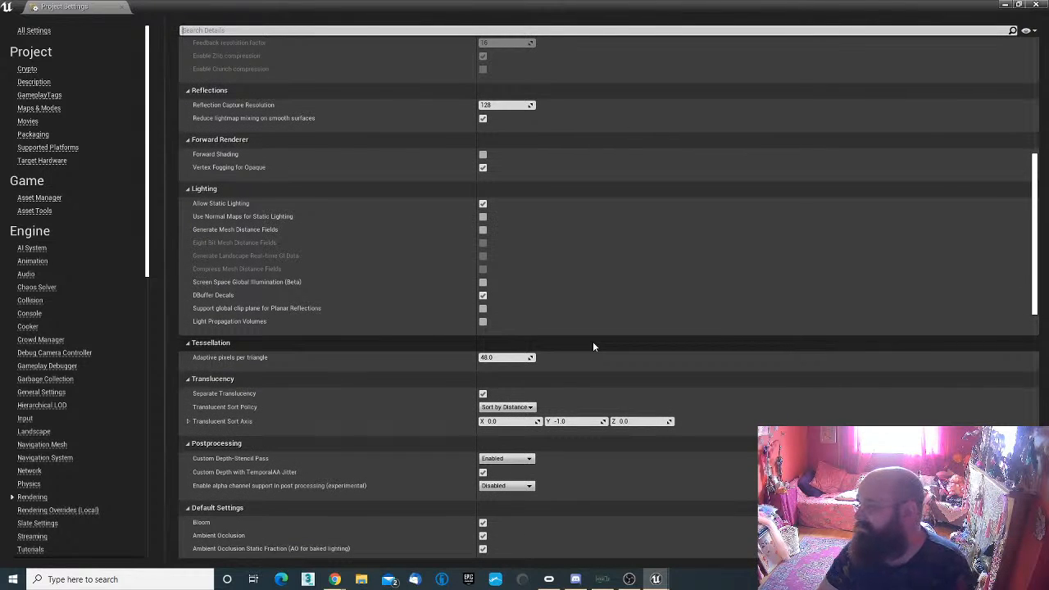
# Step: Set the GBuffer Format in the rendering optimizations to High Precision Normals
pyautogui.scroll(-10, 594, 347)
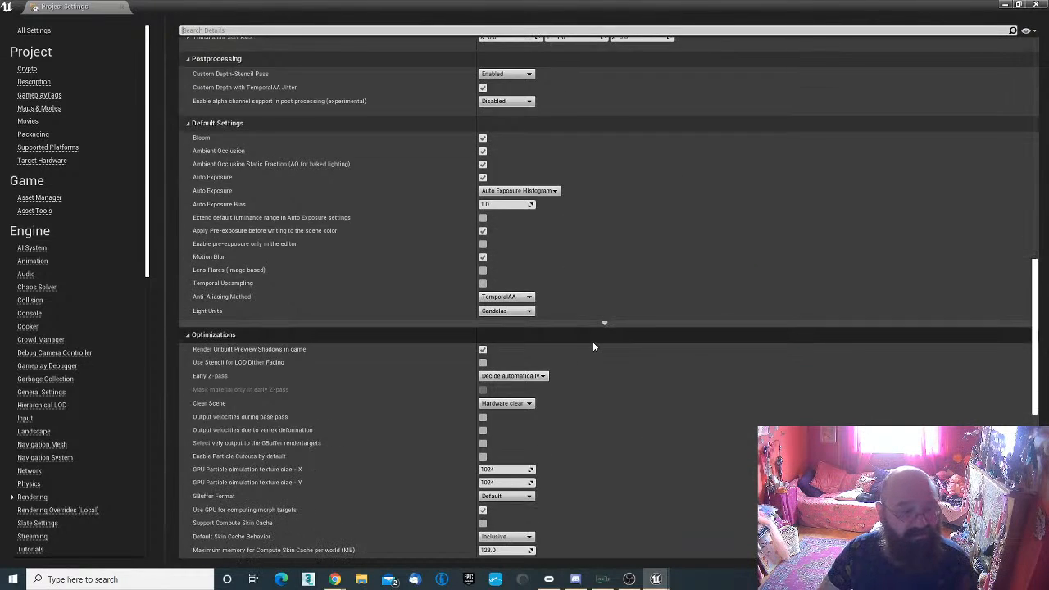
pyautogui.scroll(-4, 594, 347)
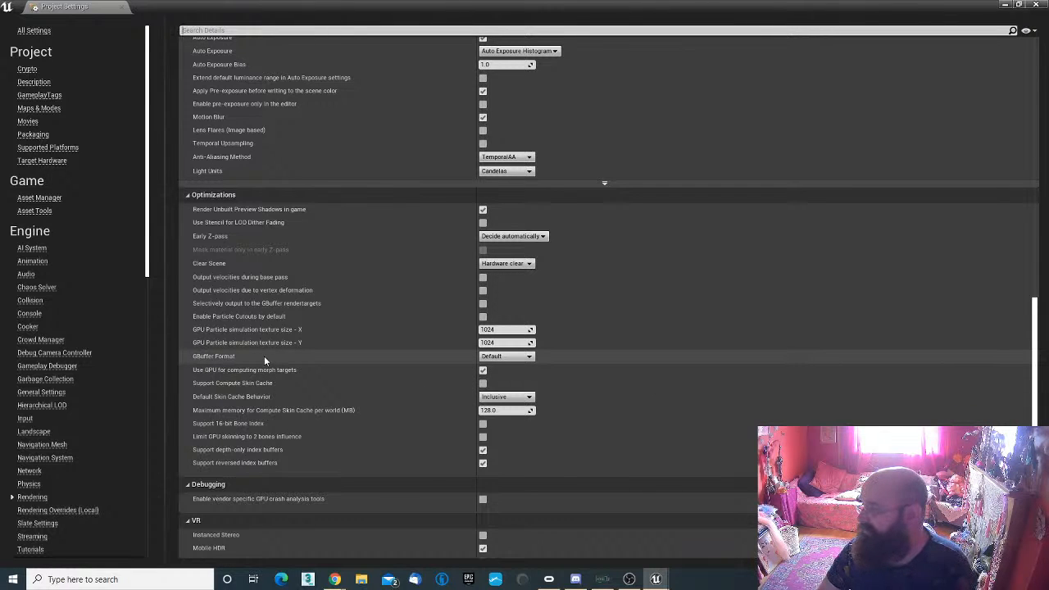
pyautogui.click(507, 357)
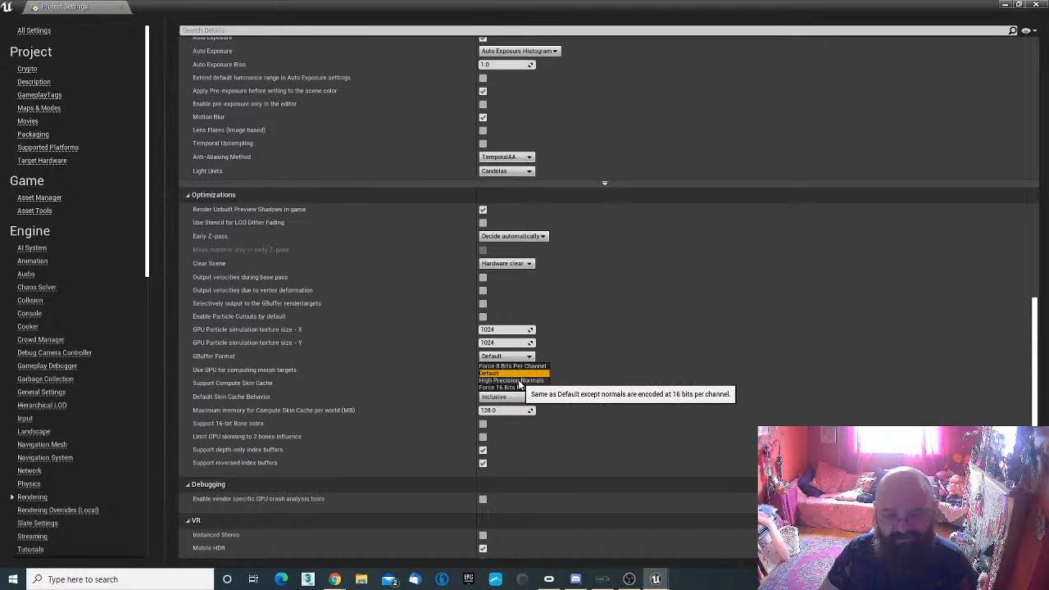
pyautogui.click(519, 382)
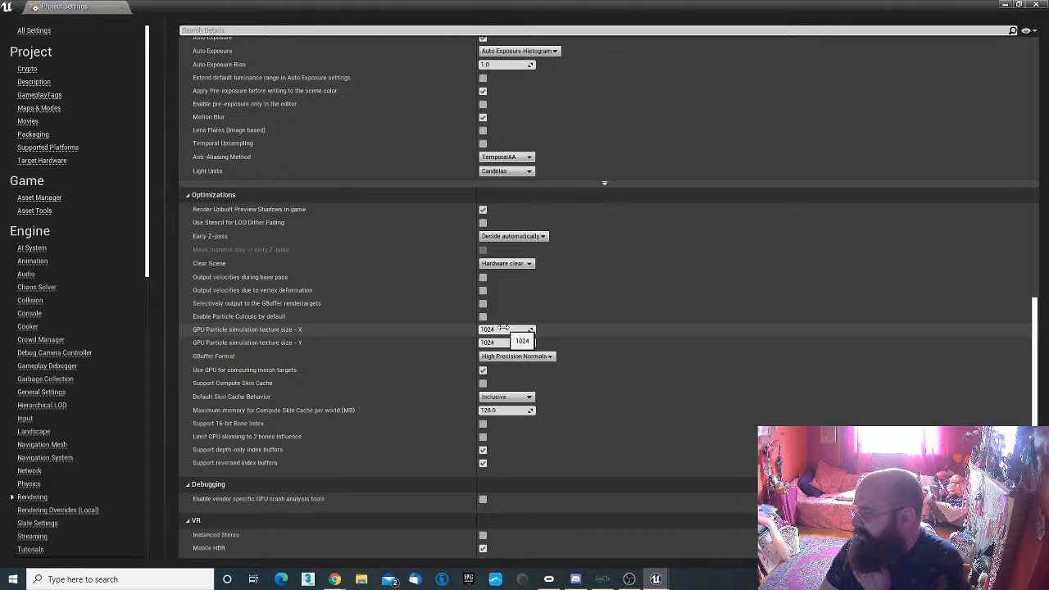
# Step: Set the Reflection Capture Resolution in the rendering settings to 1024 and close the project settings
pyautogui.scroll(5, 613, 300)
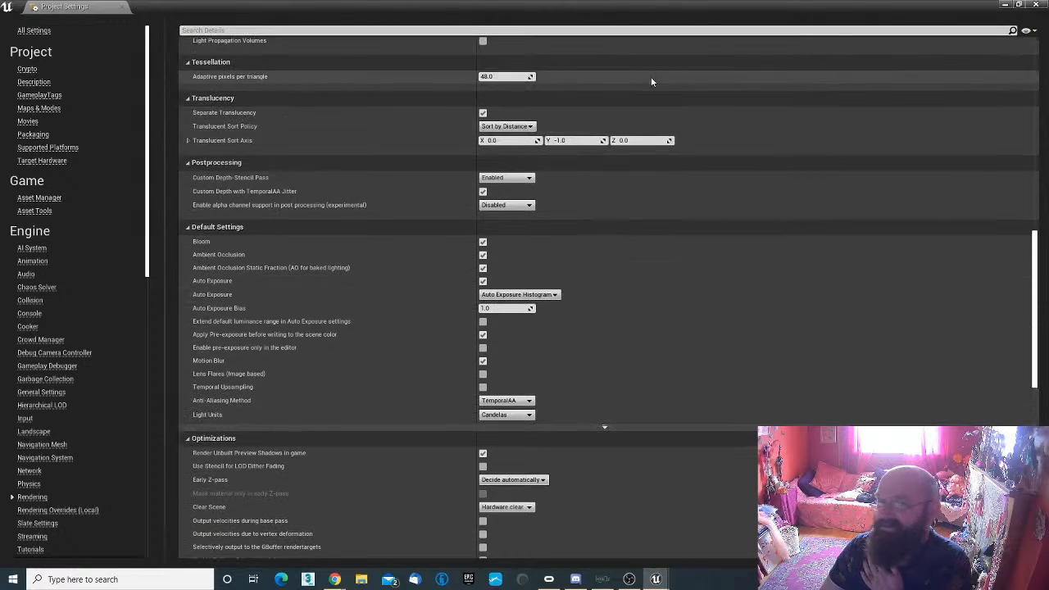
pyautogui.click(358, 37)
pyautogui.write('reflection')
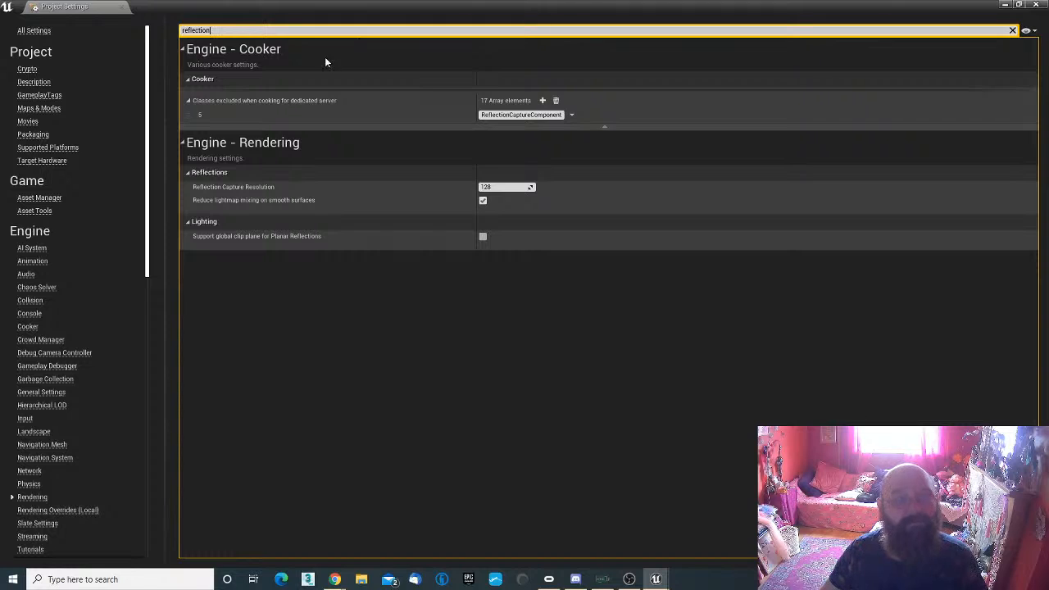
pyautogui.click(497, 187)
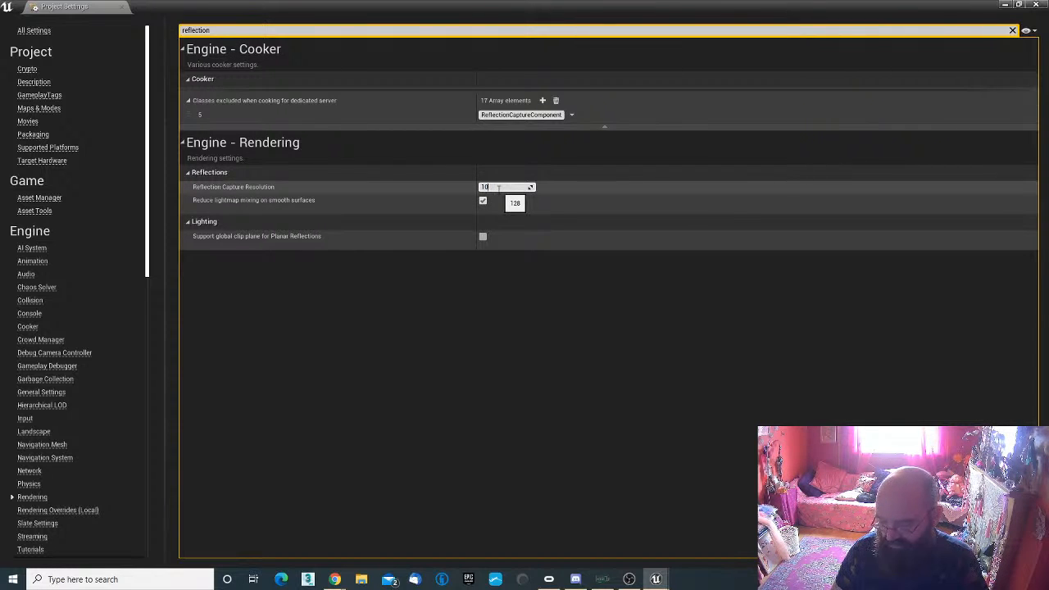
pyautogui.write('1024')
pyautogui.press('Return')
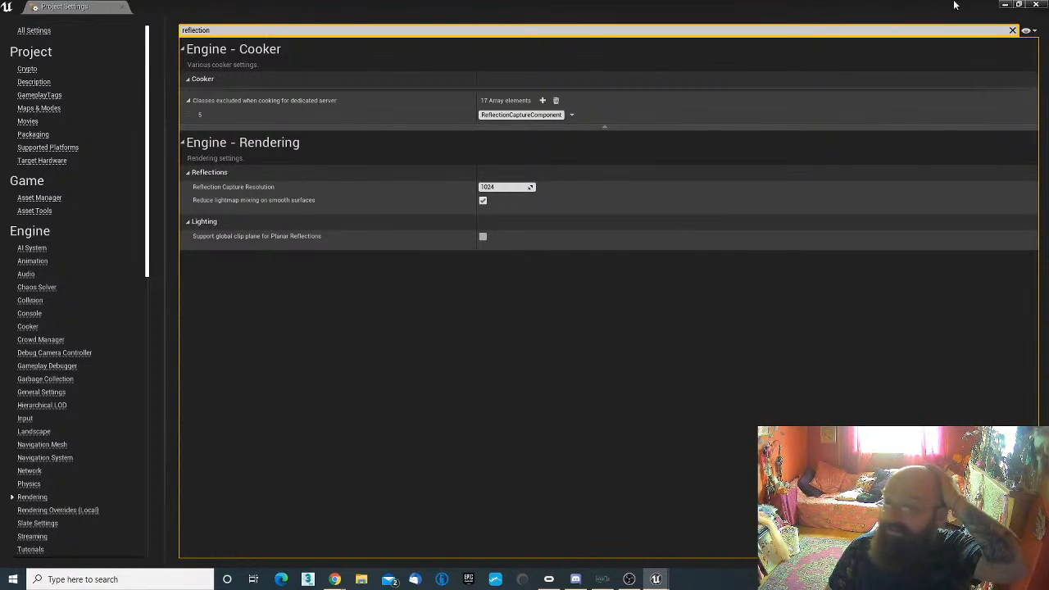
pyautogui.click(1036, 6)
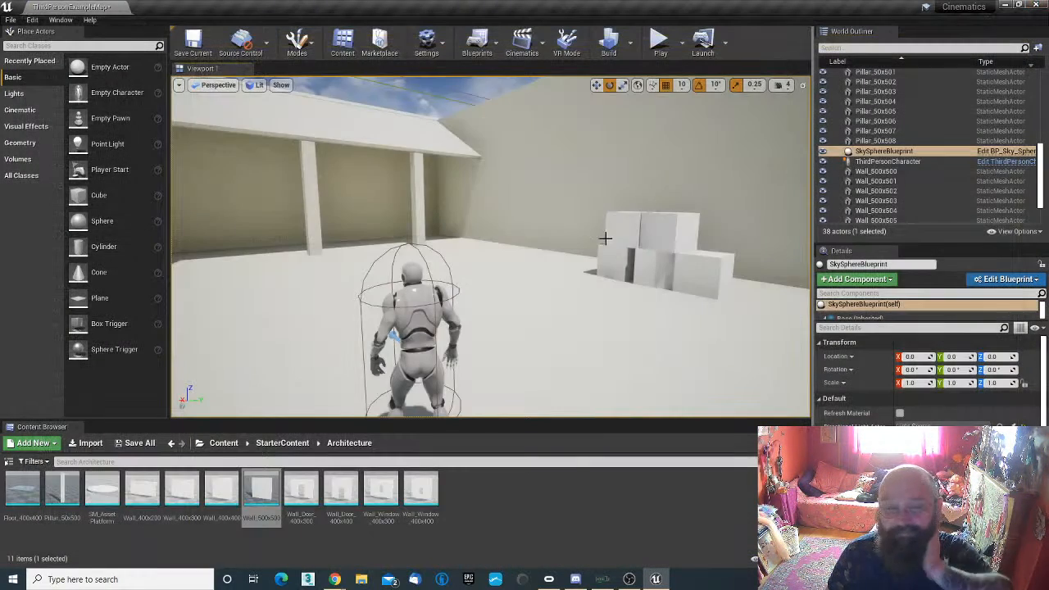
# Step: Apply the M_Ceramic_Tile_Checker material from the StarterContent Materials folder to all five stacked cubes
pyautogui.moveTo(323, 117); pyautogui.dragTo(485, 146, button='right')
pyautogui.press('w')
pyautogui.press('w')
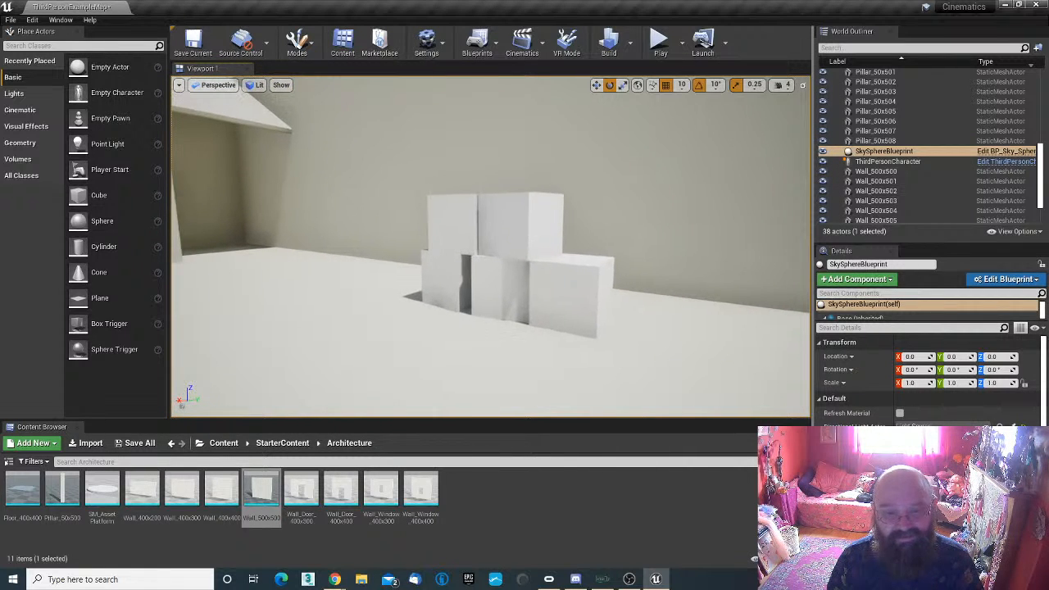
pyautogui.click(225, 443)
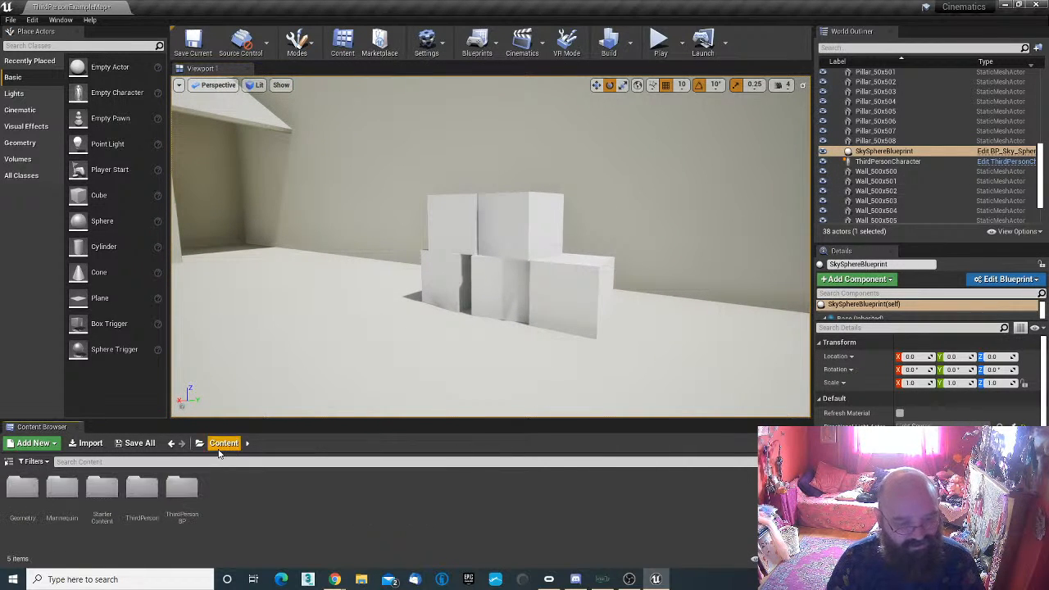
pyautogui.doubleClick(102, 490)
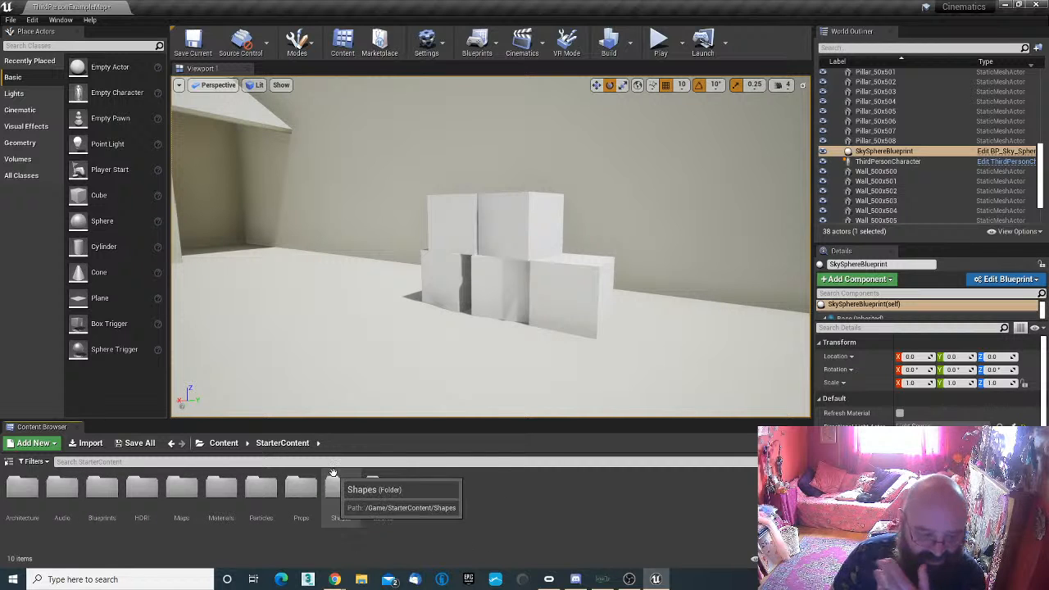
pyautogui.doubleClick(223, 492)
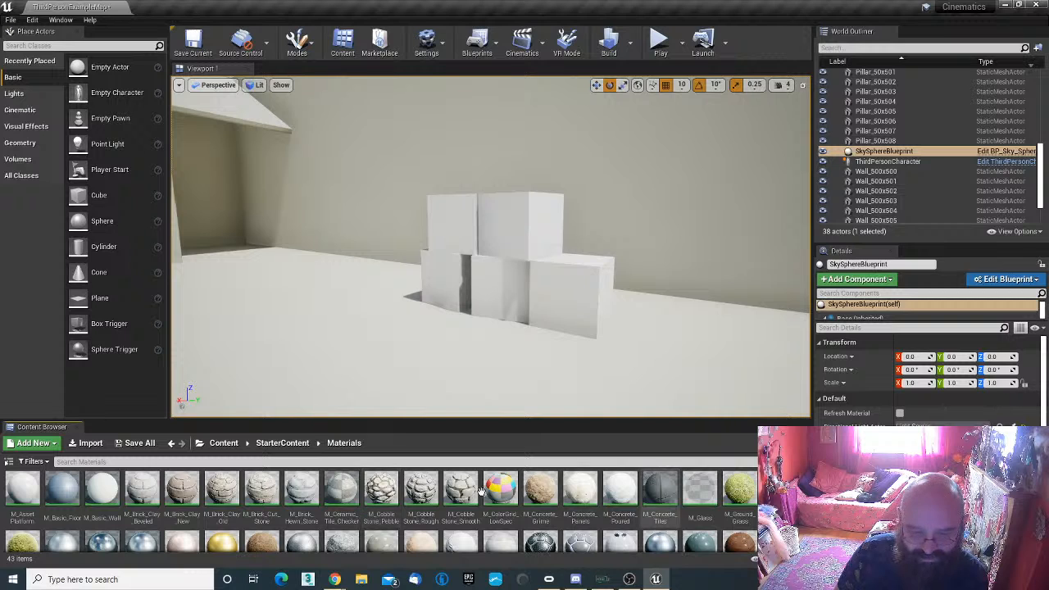
pyautogui.moveTo(343, 499); pyautogui.dragTo(484, 281)
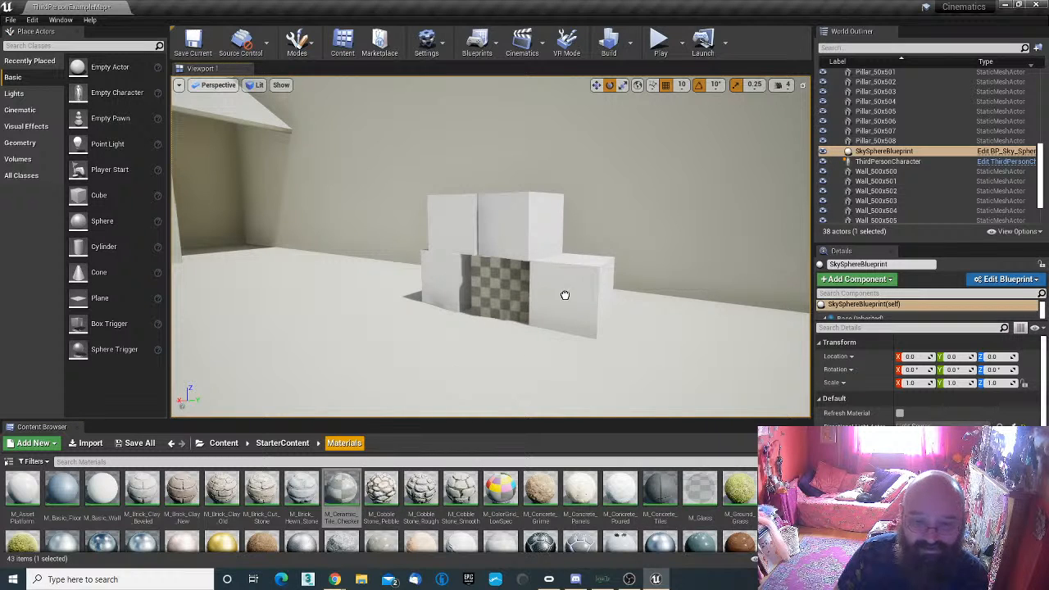
pyautogui.moveTo(564, 295); pyautogui.dragTo(565, 296)
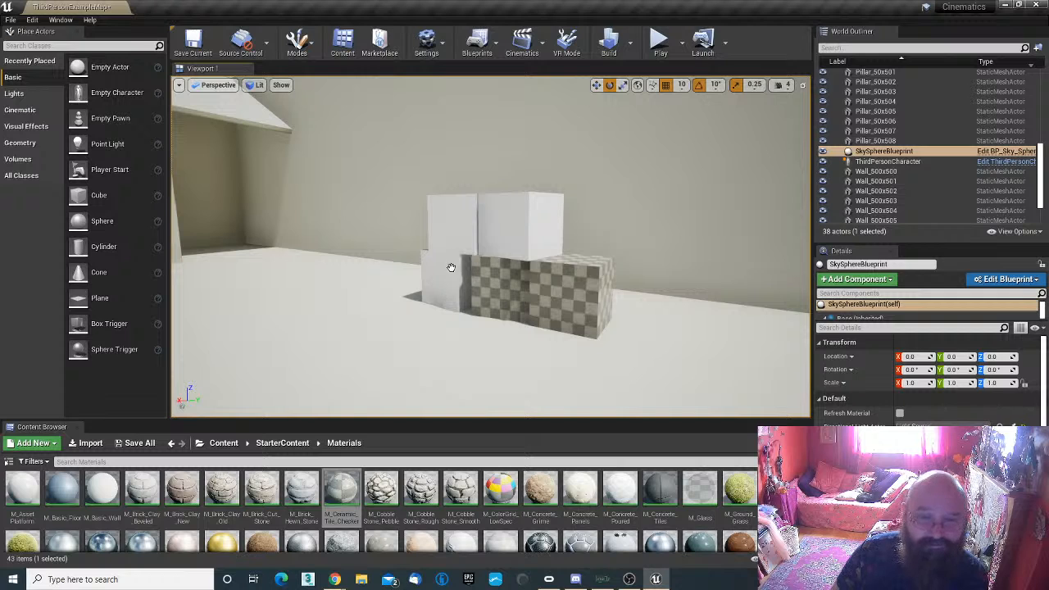
pyautogui.moveTo(451, 267); pyautogui.dragTo(450, 268)
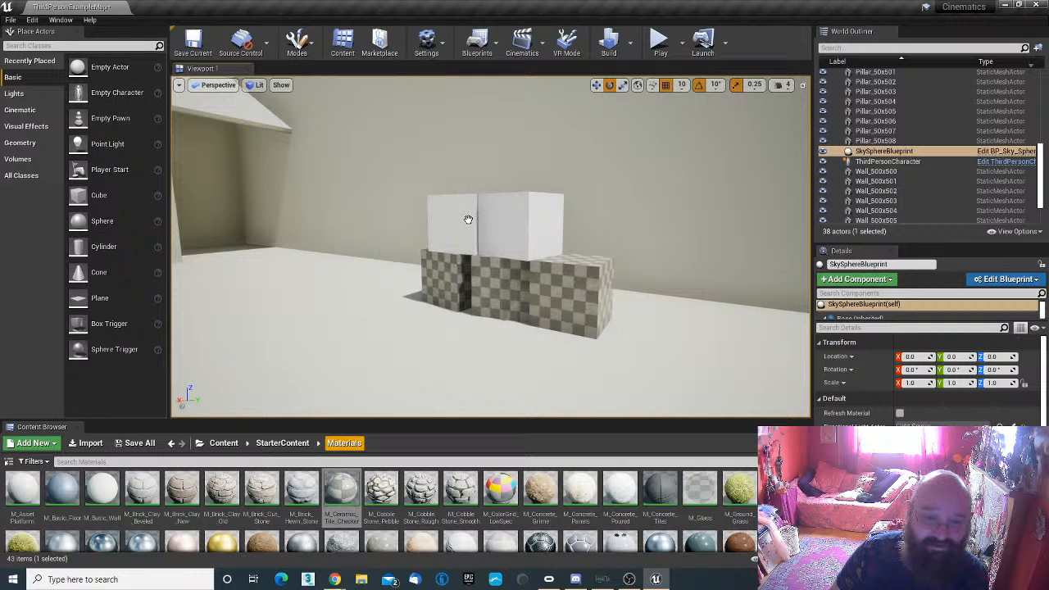
pyautogui.moveTo(468, 219); pyautogui.dragTo(517, 228)
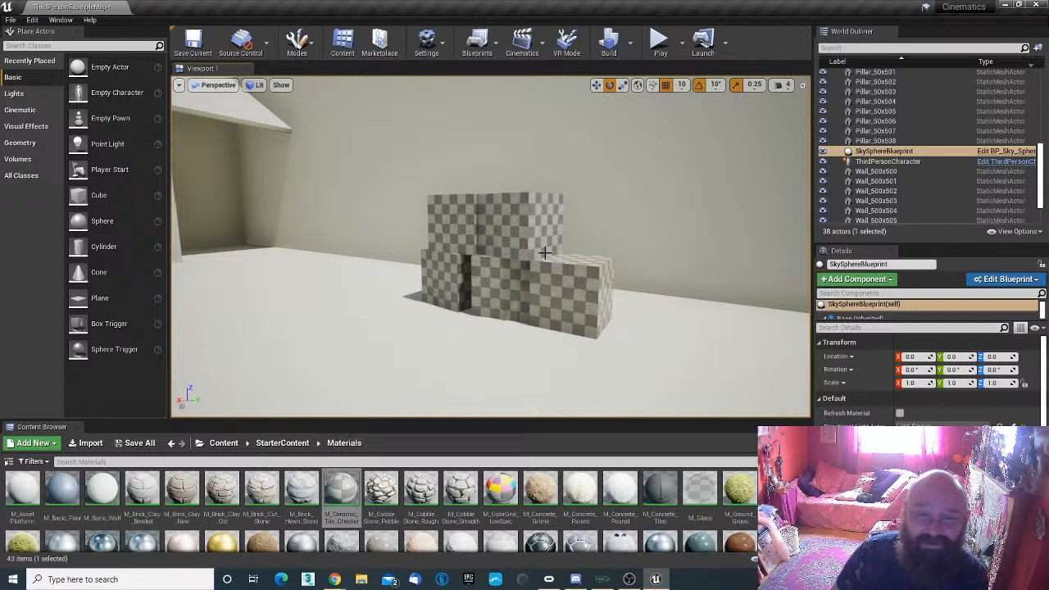
# Step: Place a Sphere Reflection Capture near the cubes at about X -610, Y 870, Z 180 and build the reflection captures
pyautogui.moveTo(565, 251); pyautogui.dragTo(484, 272, button='right')
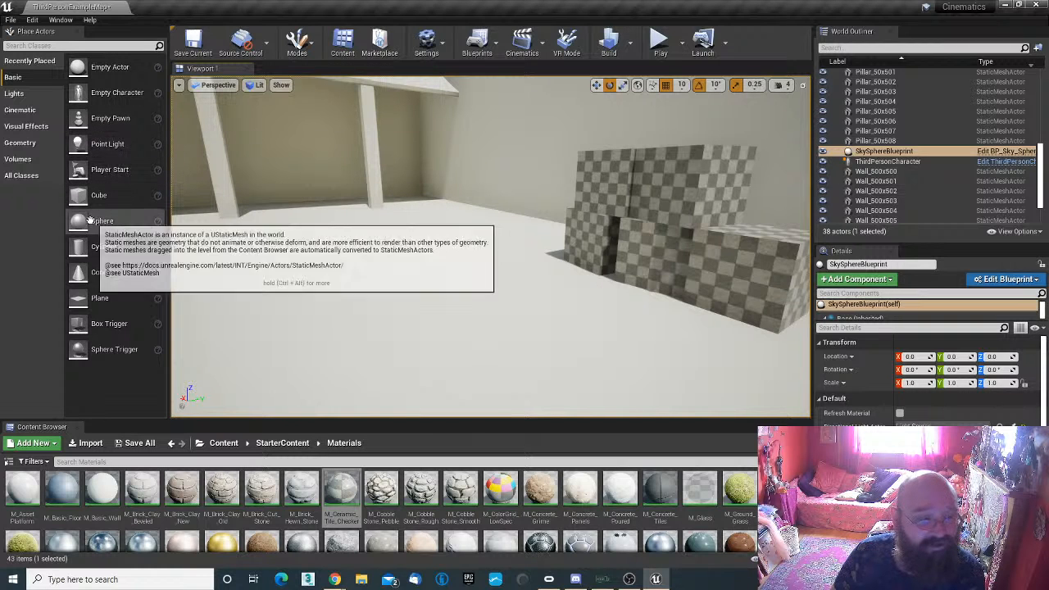
pyautogui.click(22, 129)
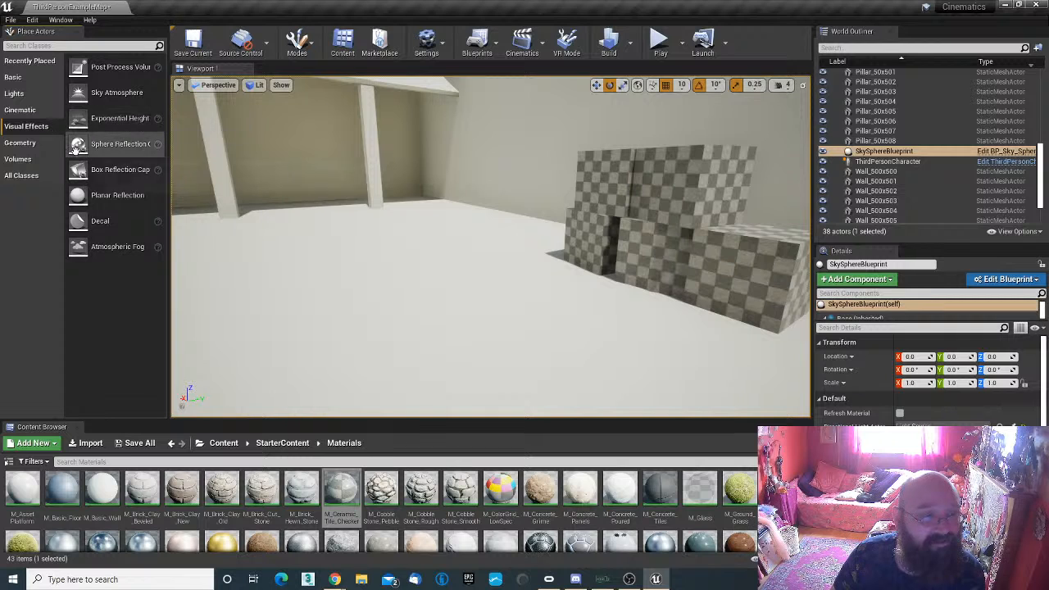
pyautogui.moveTo(115, 144); pyautogui.dragTo(473, 342)
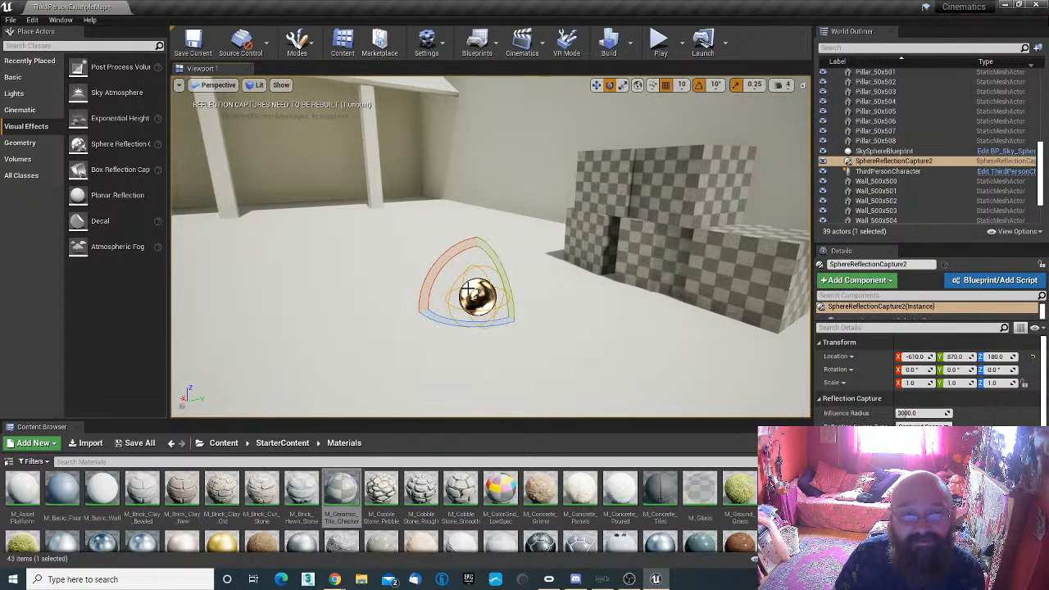
pyautogui.click(629, 42)
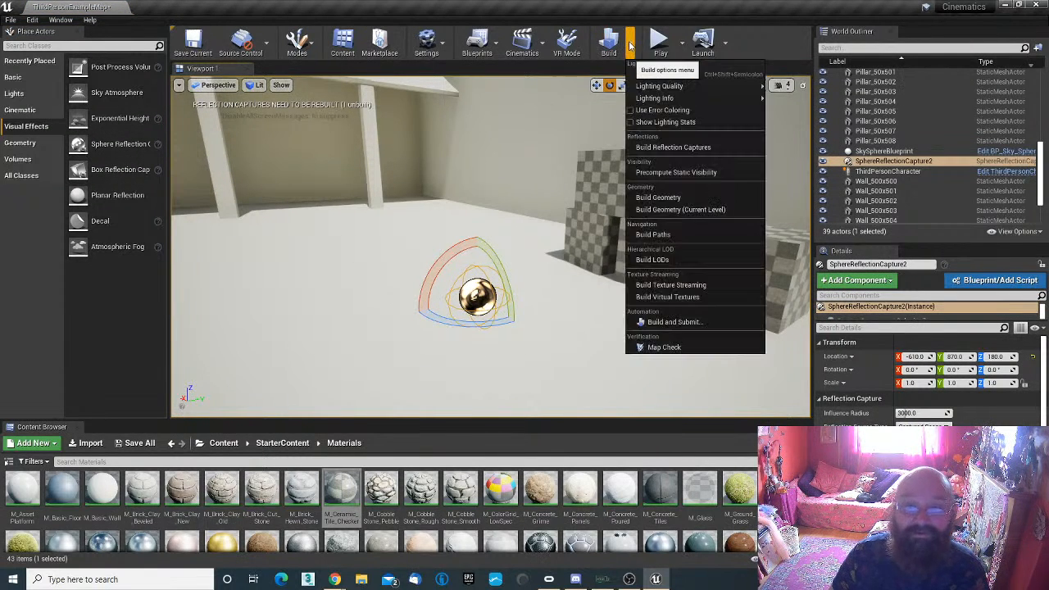
pyautogui.click(668, 147)
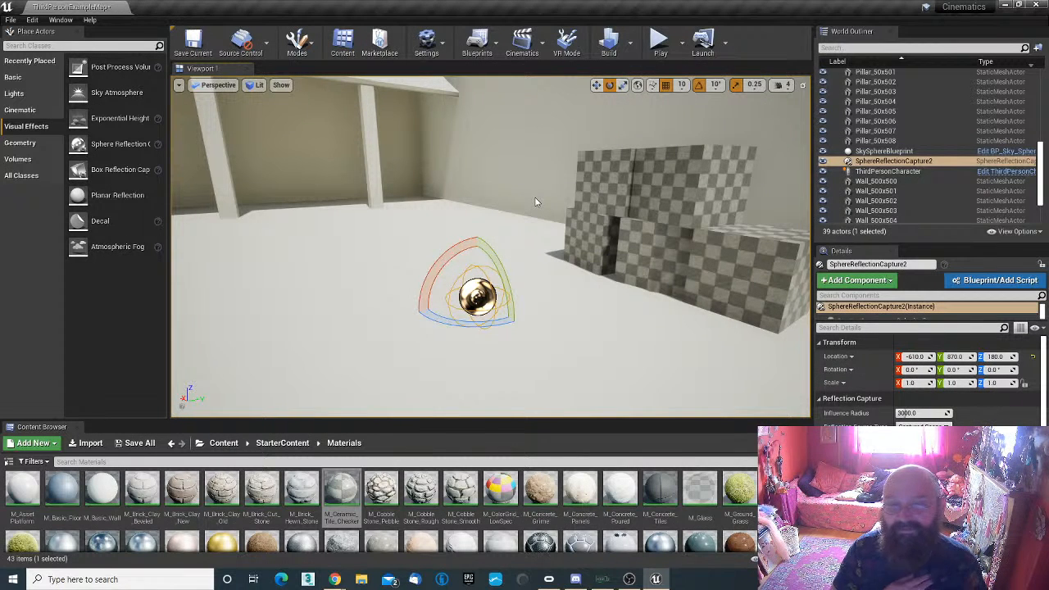
# Step: Play the level and run the character around the checkered cubes to inspect their surfaces, ending the play session
pyautogui.click(661, 41)
pyautogui.press('w')
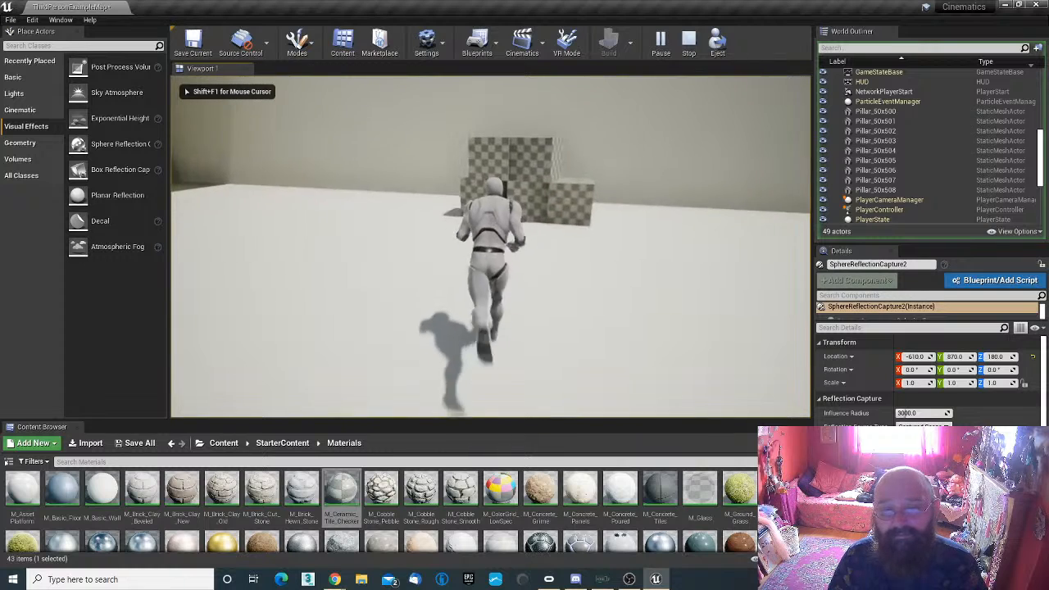
pyautogui.press('w')
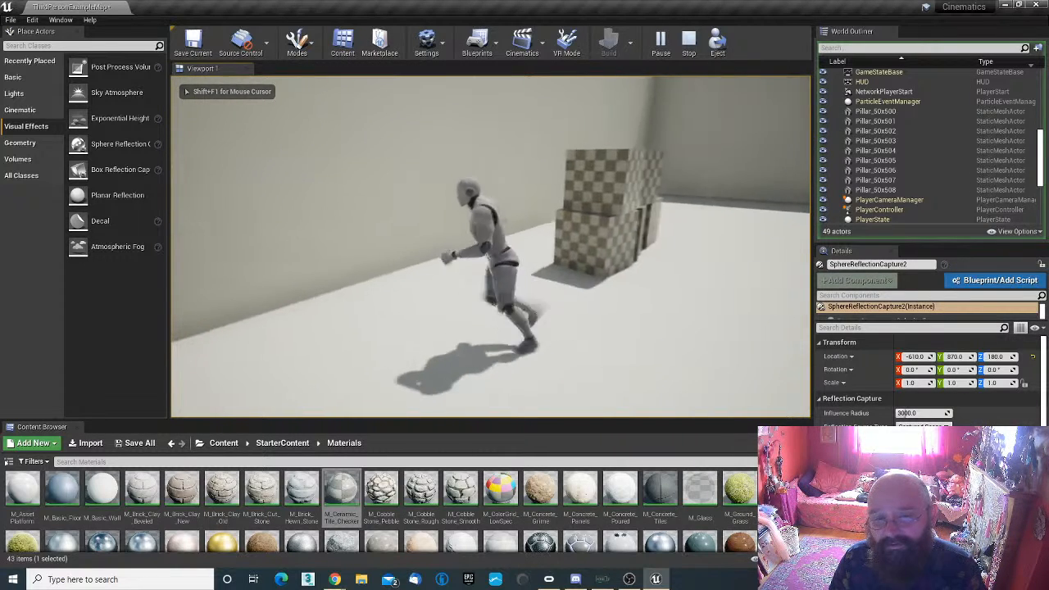
pyautogui.press('s')
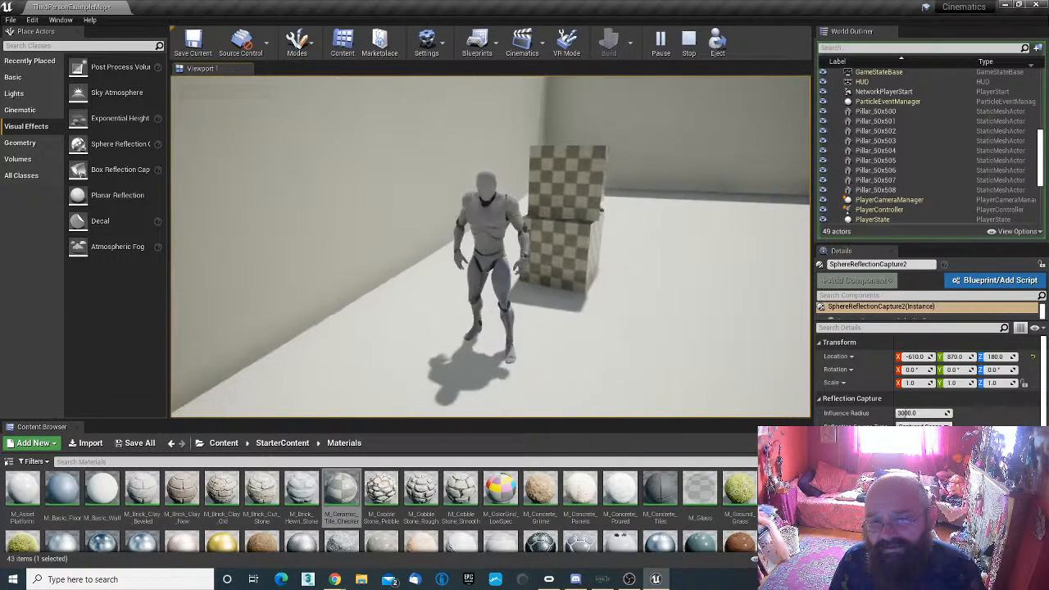
pyautogui.press('w')
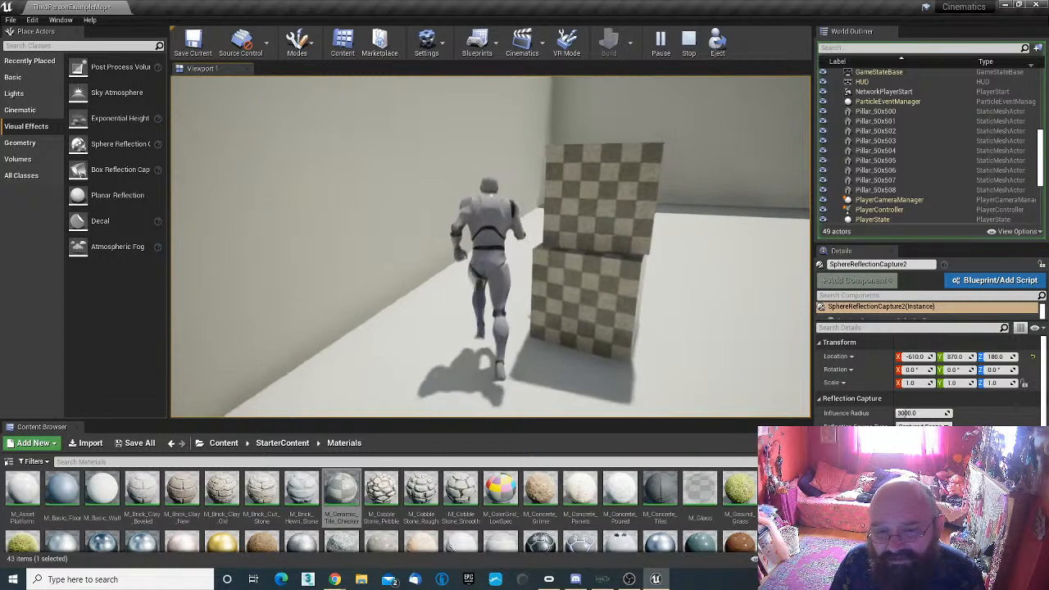
pyautogui.press('s')
pyautogui.press('w')
pyautogui.press('Escape')
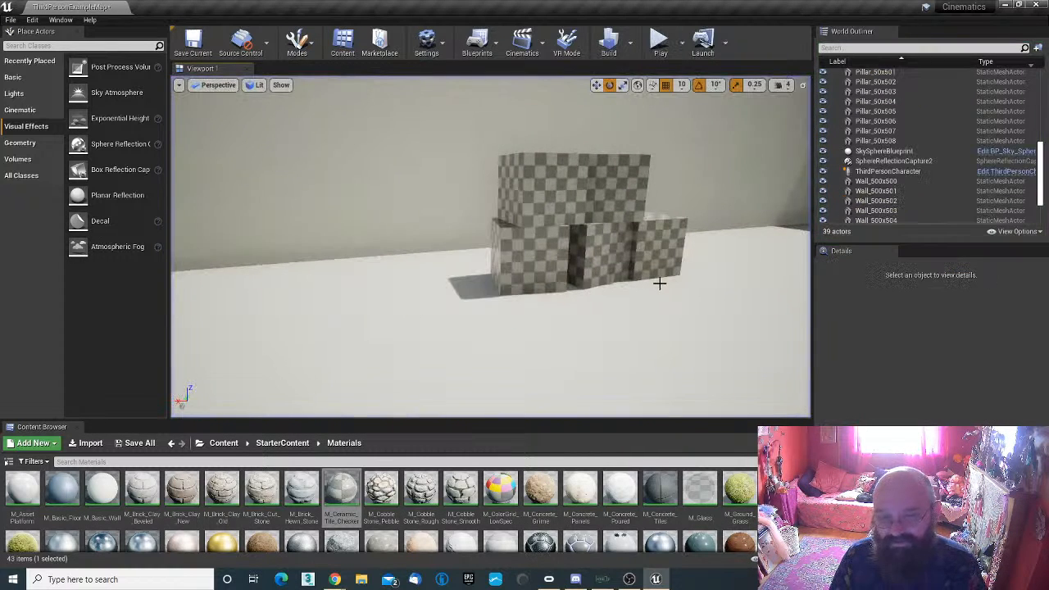
# Step: Apply the M_Water_Lake material to the middle cube in the lower row of the stack
pyautogui.press('s')
pyautogui.moveTo(659, 284); pyautogui.dragTo(658, 286, button='right')
pyautogui.press('d')
pyautogui.moveTo(659, 539); pyautogui.dragTo(472, 246)
pyautogui.moveTo(472, 246); pyautogui.dragTo(457, 246, button='right')
pyautogui.press('w')
pyautogui.press('s')
pyautogui.press('e')
pyautogui.moveTo(473, 284); pyautogui.dragTo(474, 288, button='right')
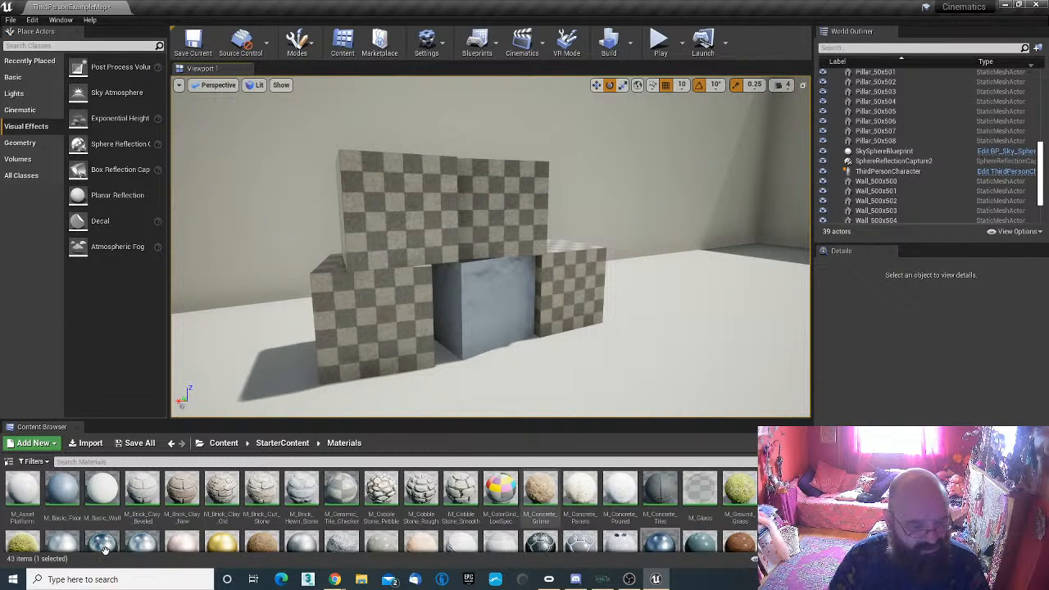
# Step: Apply the M_Metal_Burnished_Steel material to the middle cube in the lower row
pyautogui.scroll(-3, 237, 492)
pyautogui.moveTo(102, 521); pyautogui.dragTo(195, 530)
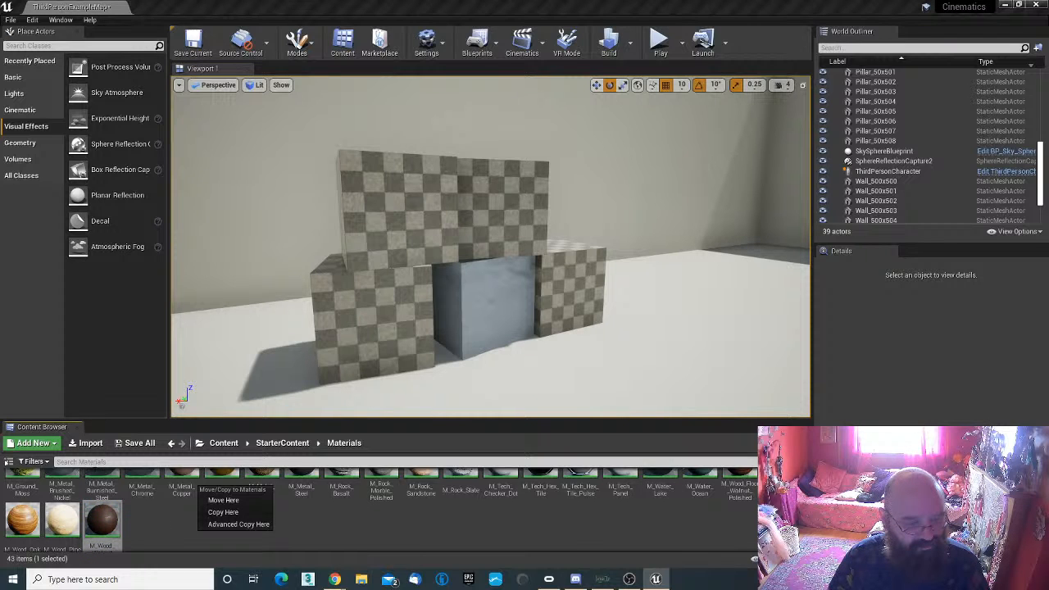
pyautogui.scroll(1, 82, 484)
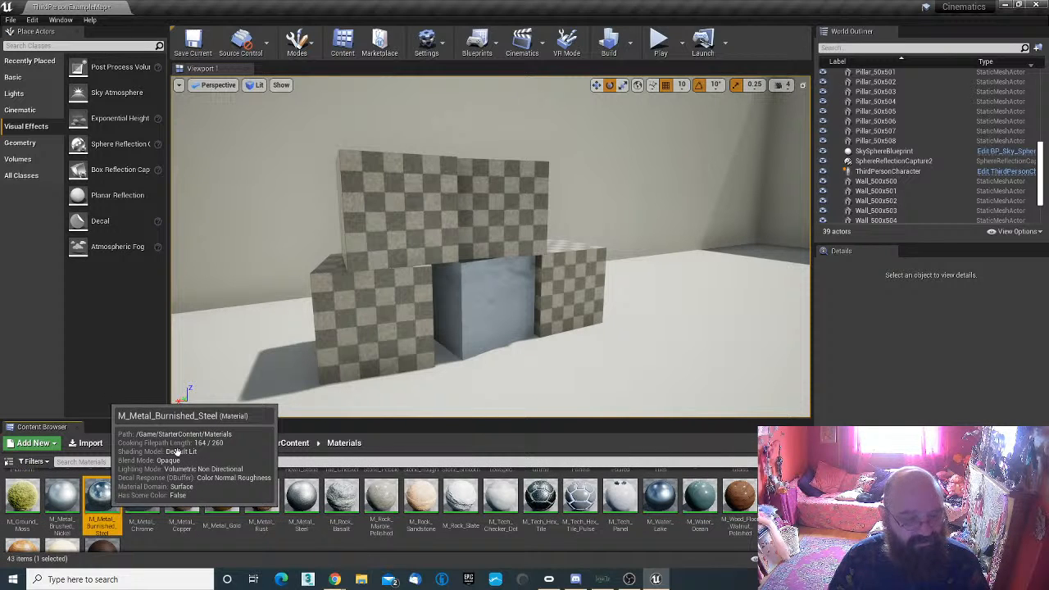
pyautogui.moveTo(477, 320); pyautogui.dragTo(476, 319)
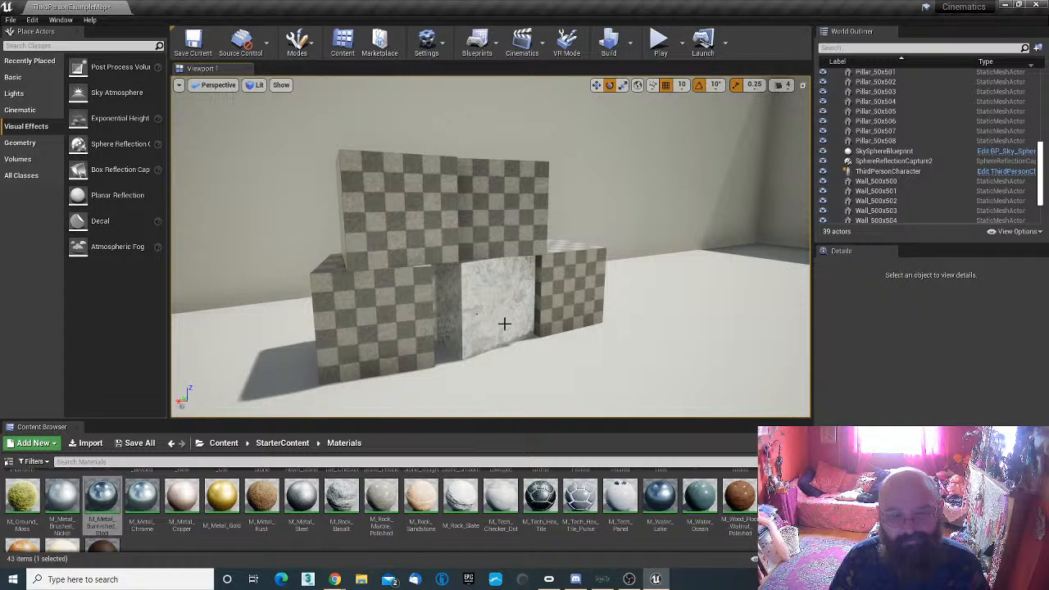
# Step: Play the level and move the character in front of the steel cube to examine its reflections, ending the play session
pyautogui.moveTo(504, 324); pyautogui.dragTo(499, 317, button='right')
pyautogui.press('d')
pyautogui.press('s')
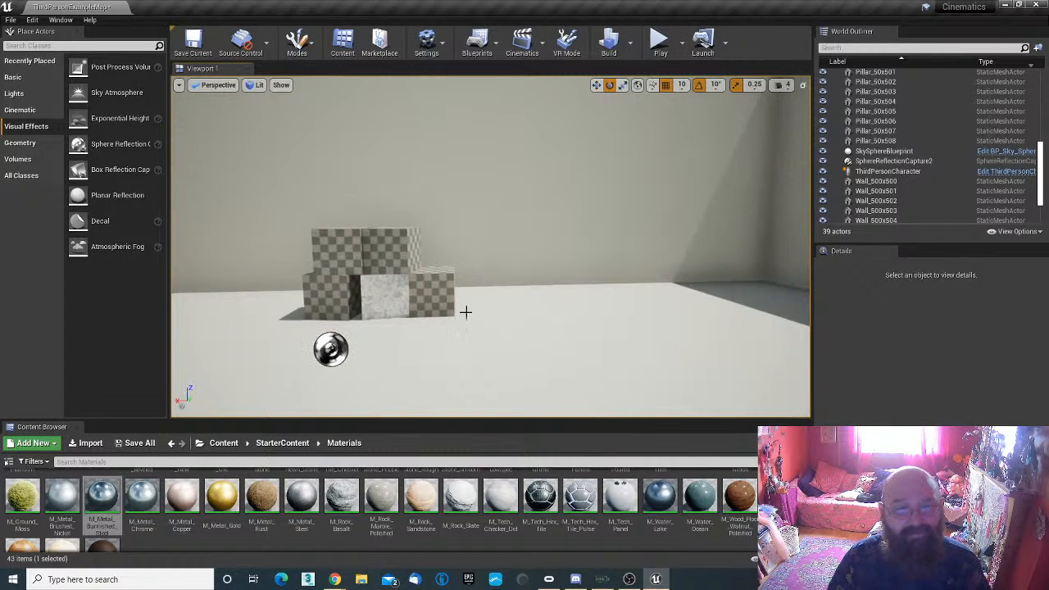
pyautogui.click(659, 41)
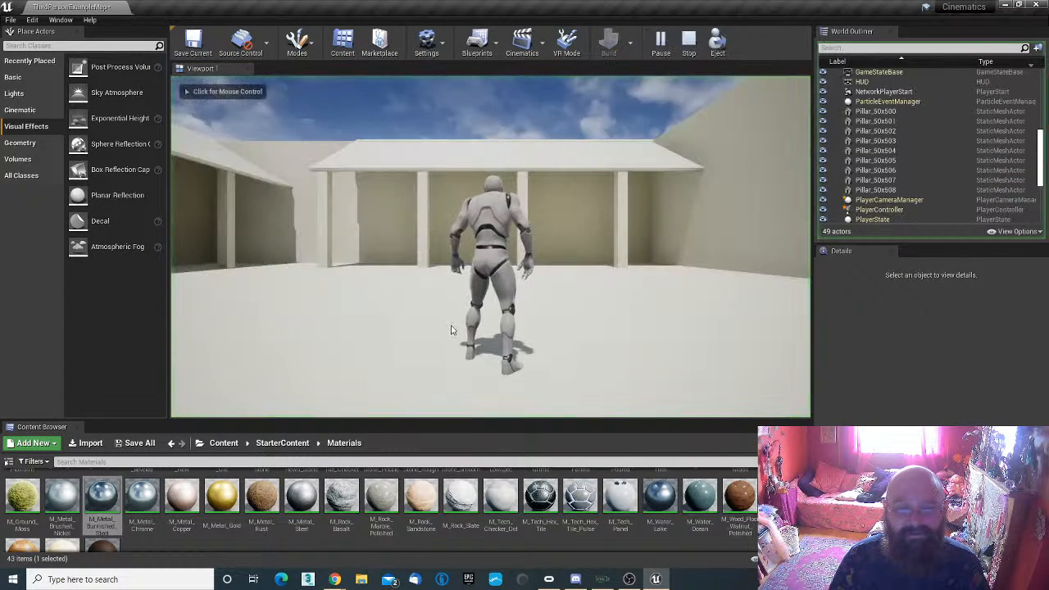
pyautogui.click(450, 331)
pyautogui.press('w')
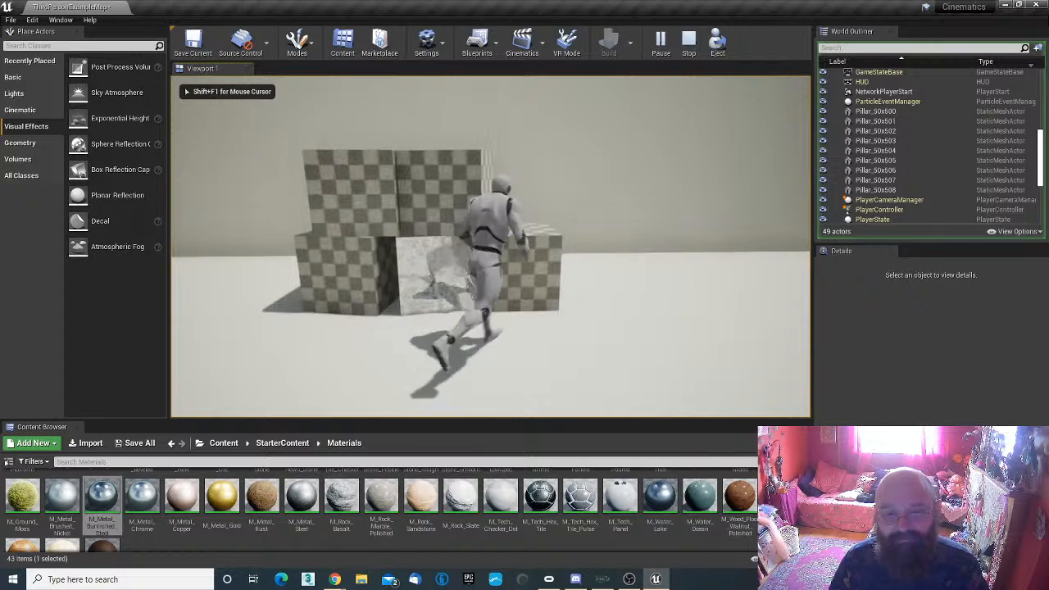
pyautogui.press('s')
pyautogui.press('d')
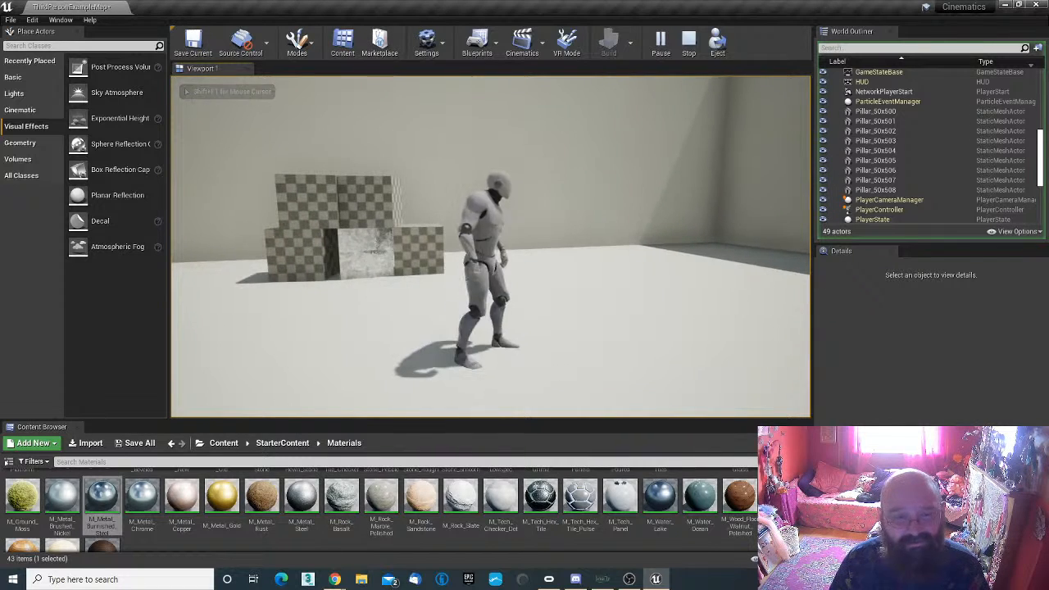
pyautogui.press('a')
pyautogui.press('w')
pyautogui.press('s')
pyautogui.press('a')
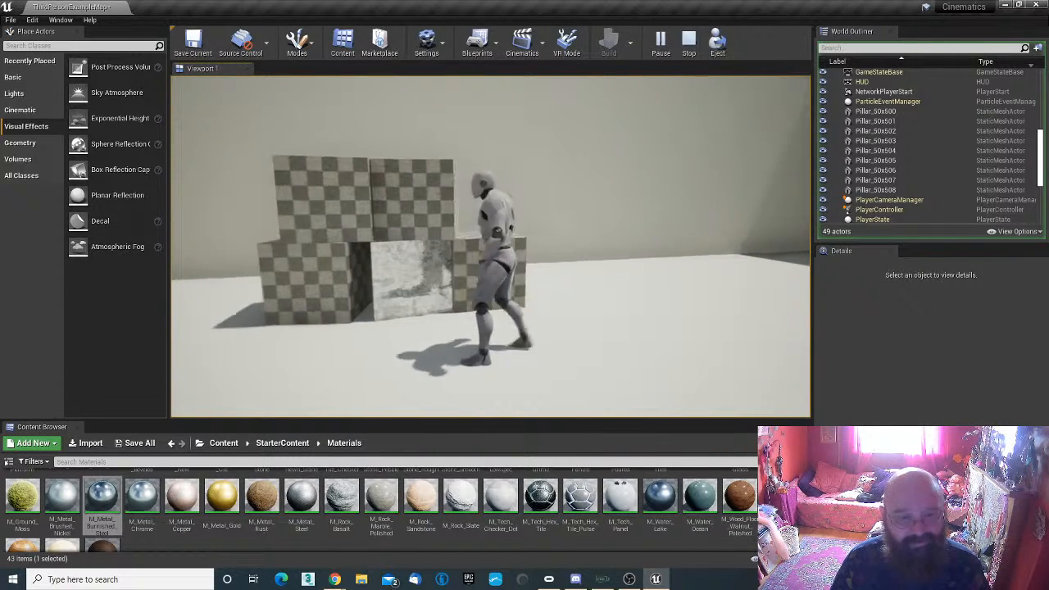
pyautogui.press('d')
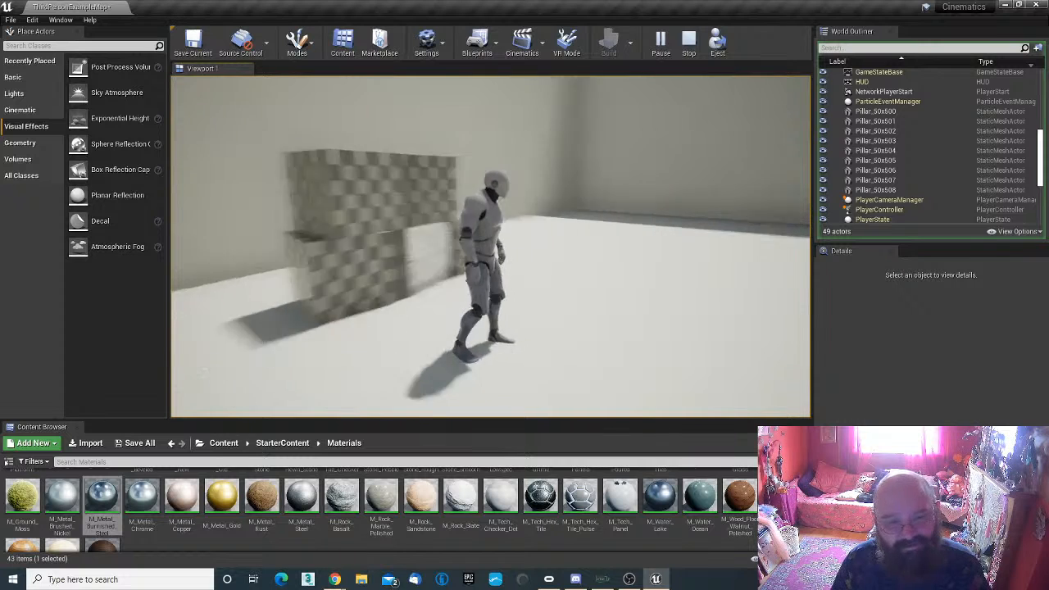
pyautogui.press('s')
pyautogui.press('Escape')
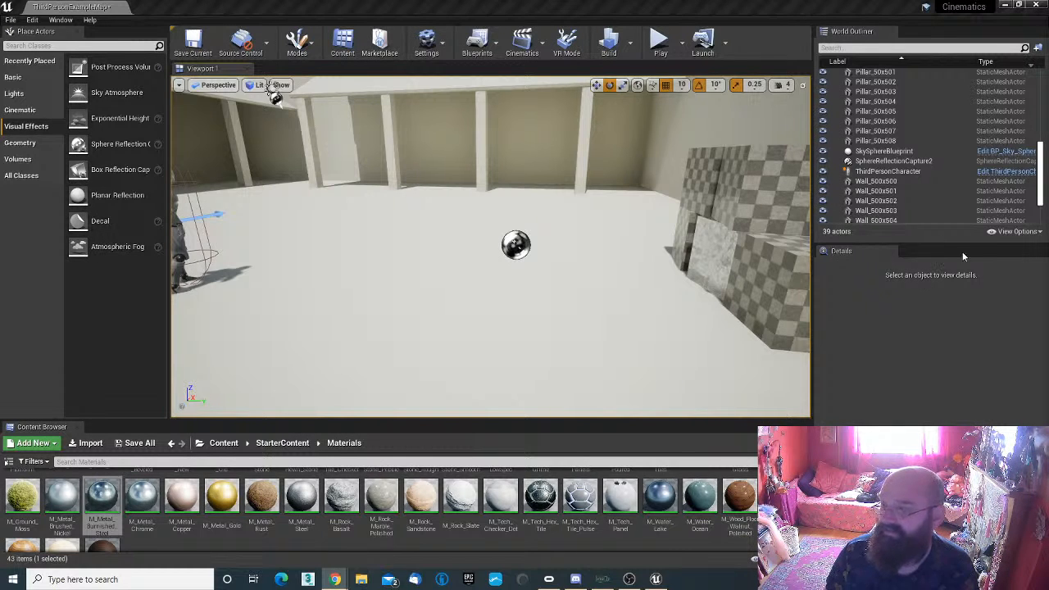
# Step: Open the project settings and bring up the Engine rendering settings
pyautogui.click(32, 20)
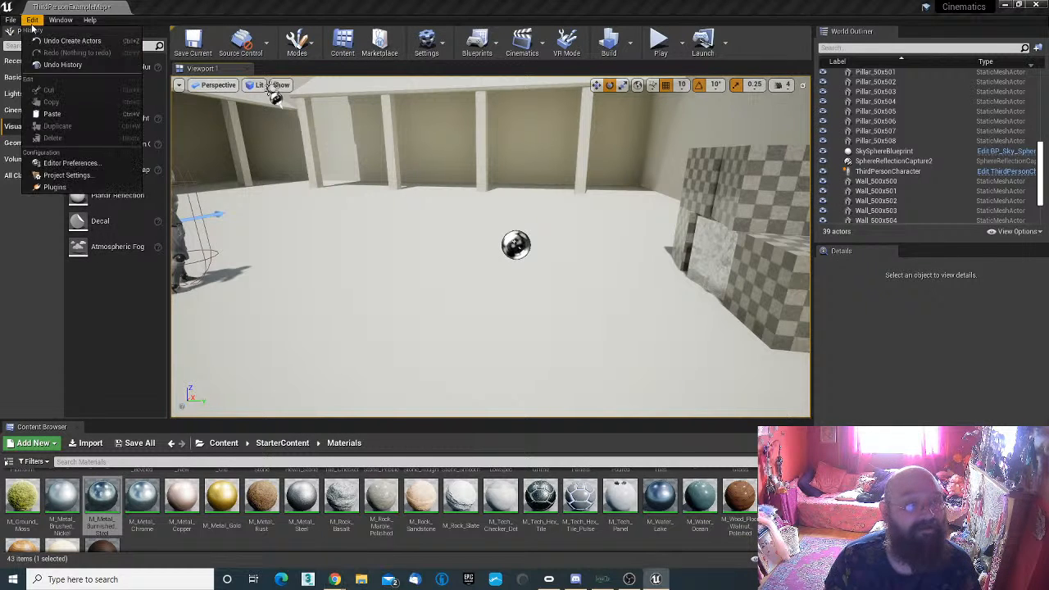
pyautogui.click(65, 176)
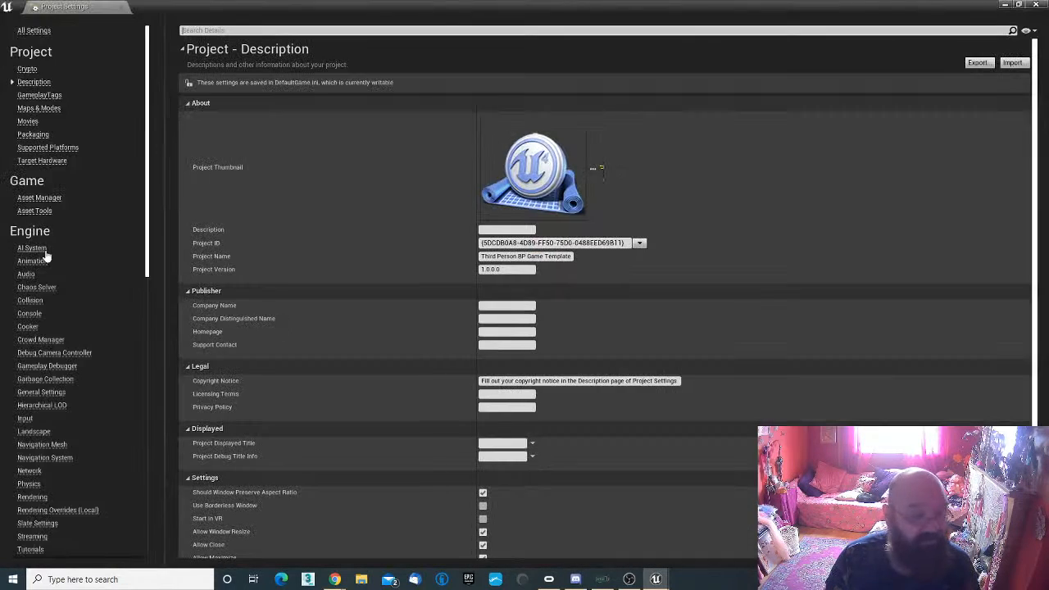
pyautogui.scroll(-15, 43, 257)
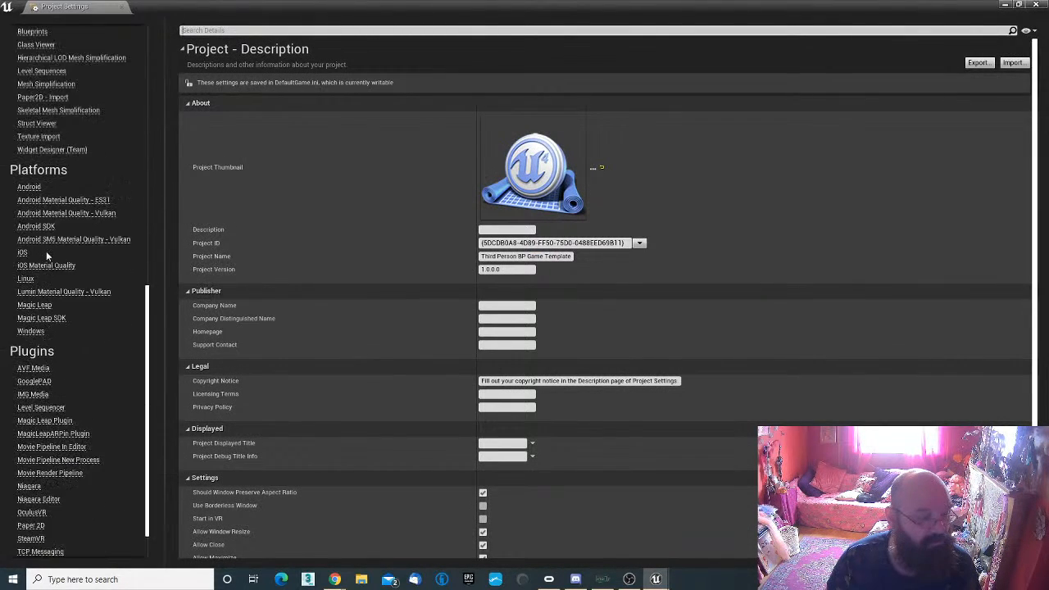
pyautogui.scroll(10, 47, 257)
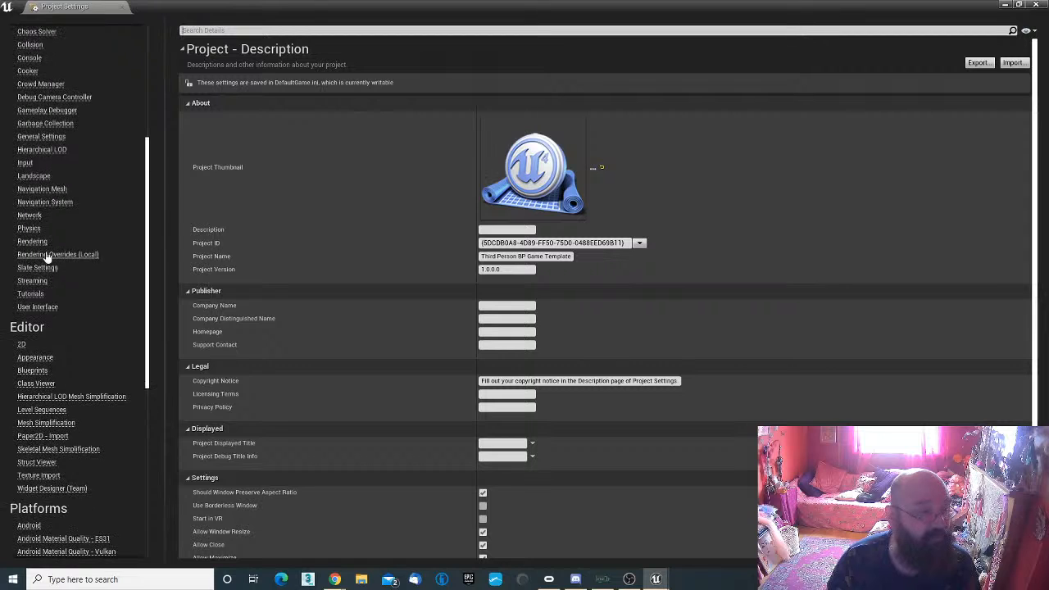
pyautogui.scroll(6, 47, 256)
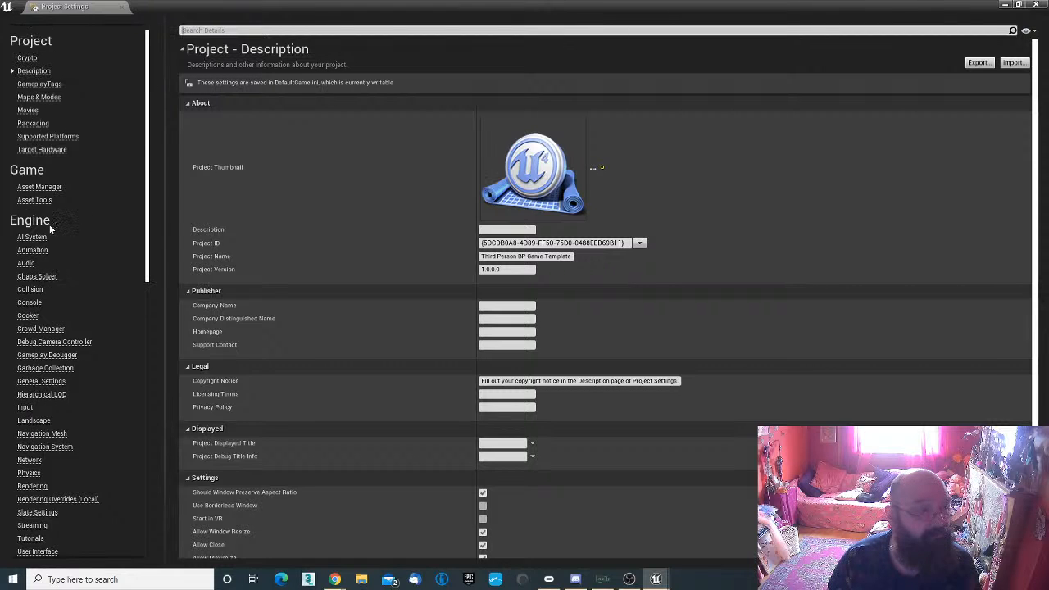
pyautogui.scroll(-2, 50, 229)
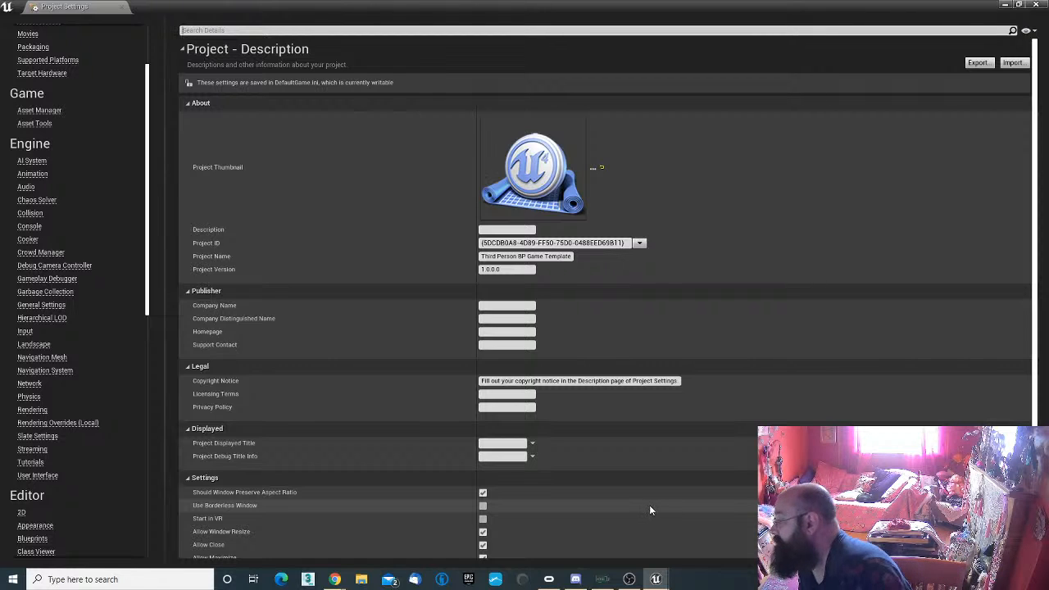
pyautogui.click(31, 411)
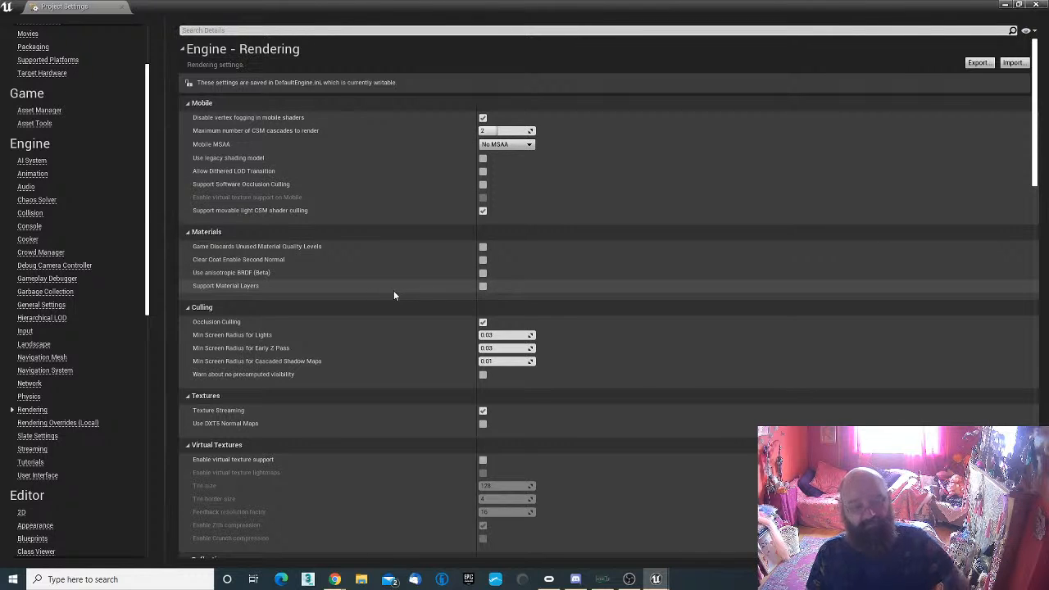
# Step: Examine the rendering options from Mobile, Materials and Culling through Reflections, Lighting and Postprocessing to Default Settings
pyautogui.scroll(-3, 391, 295)
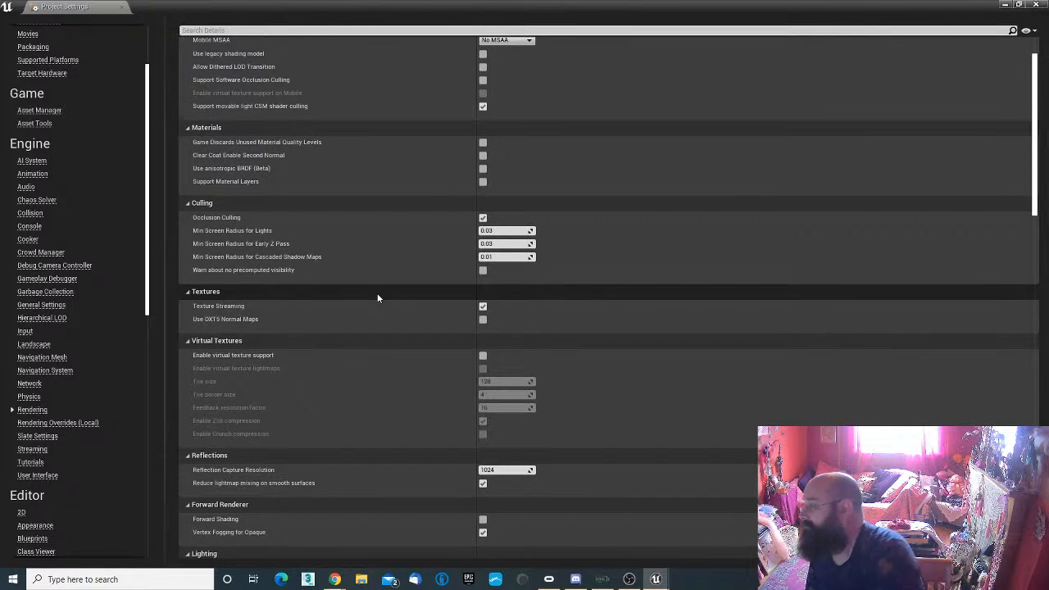
pyautogui.scroll(-10, 439, 331)
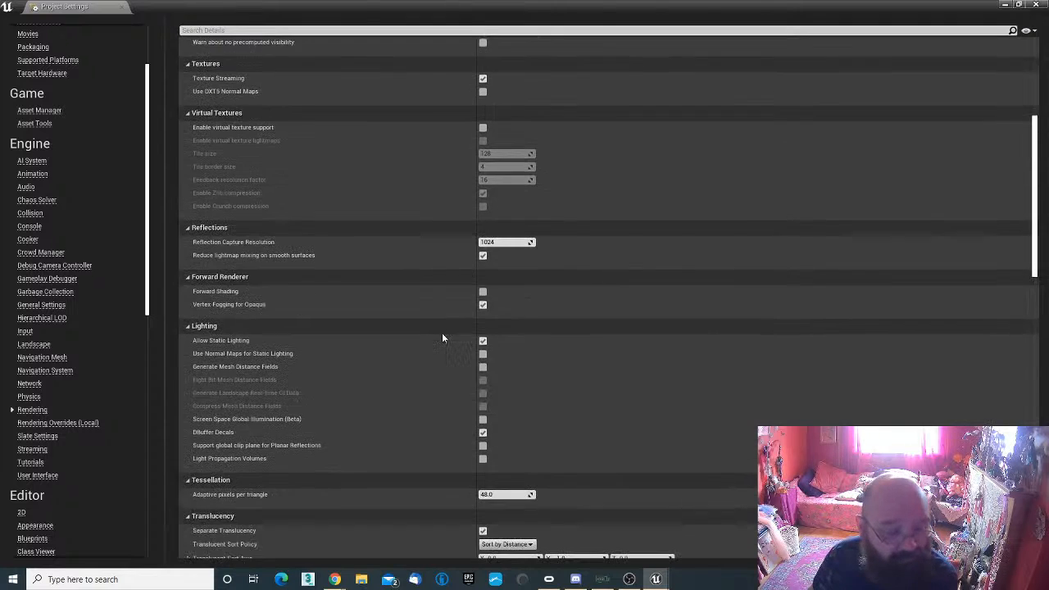
pyautogui.scroll(11, 442, 336)
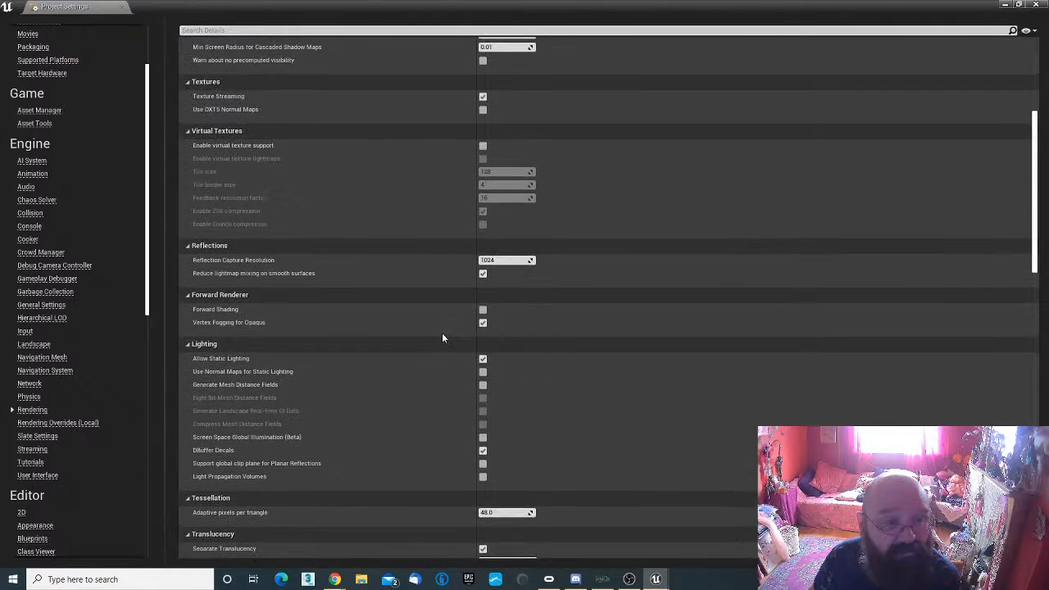
pyautogui.scroll(2, 442, 337)
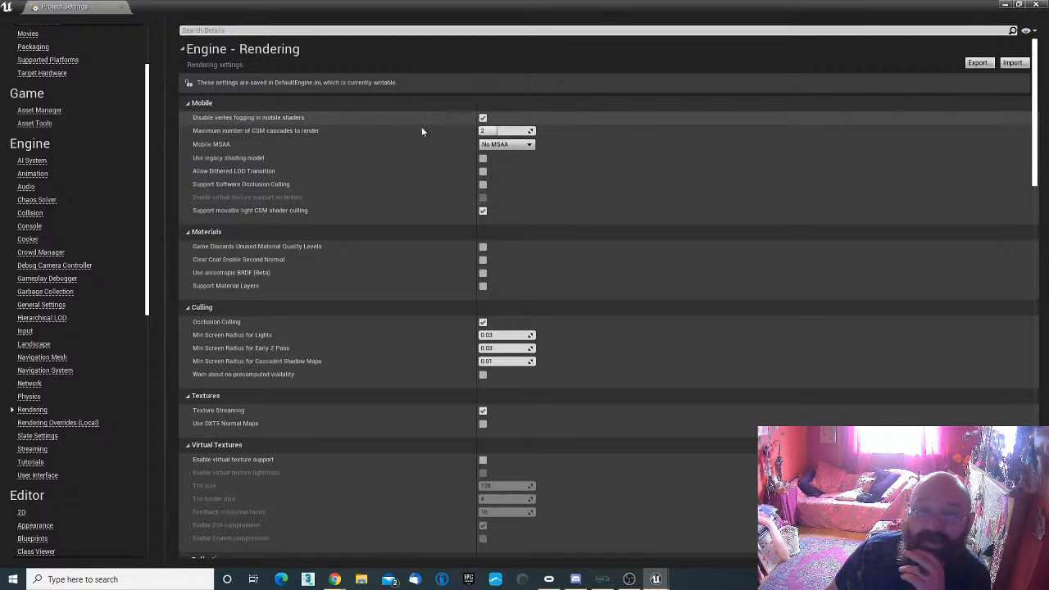
pyautogui.scroll(-1, 286, 318)
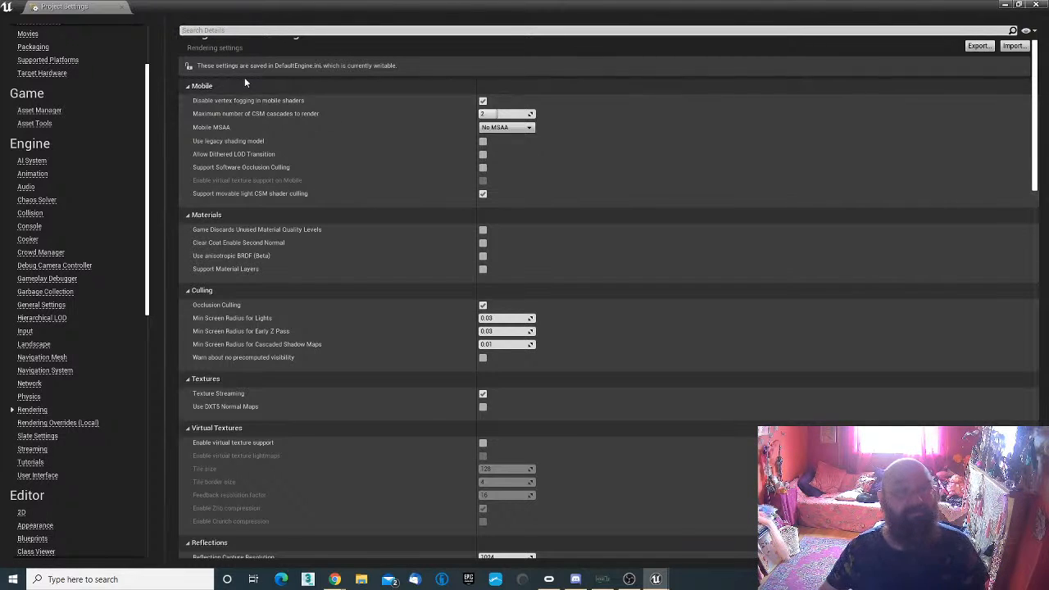
pyautogui.scroll(-2, 218, 238)
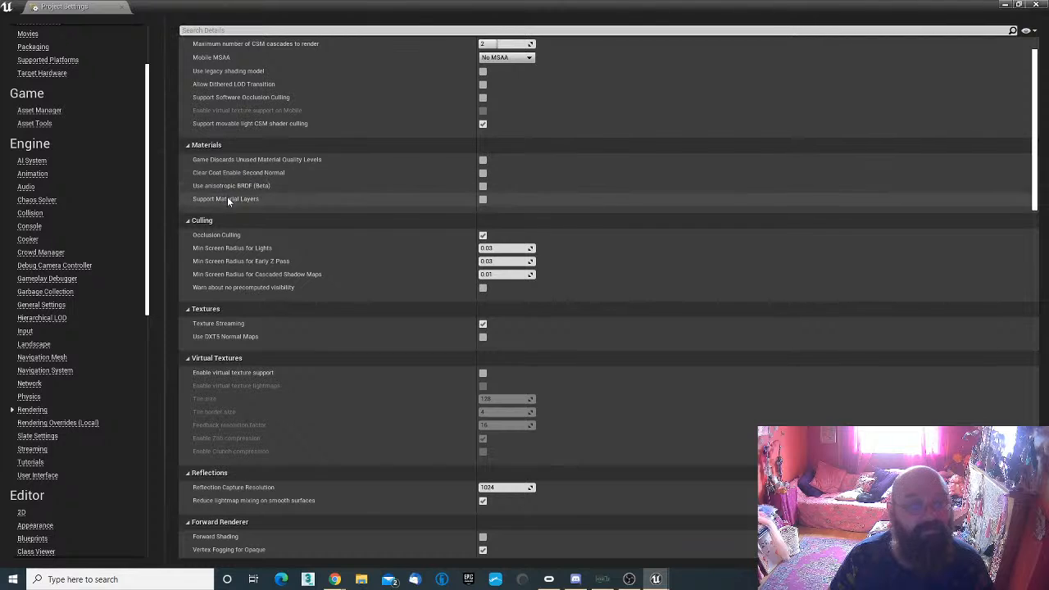
pyautogui.scroll(-2, 261, 156)
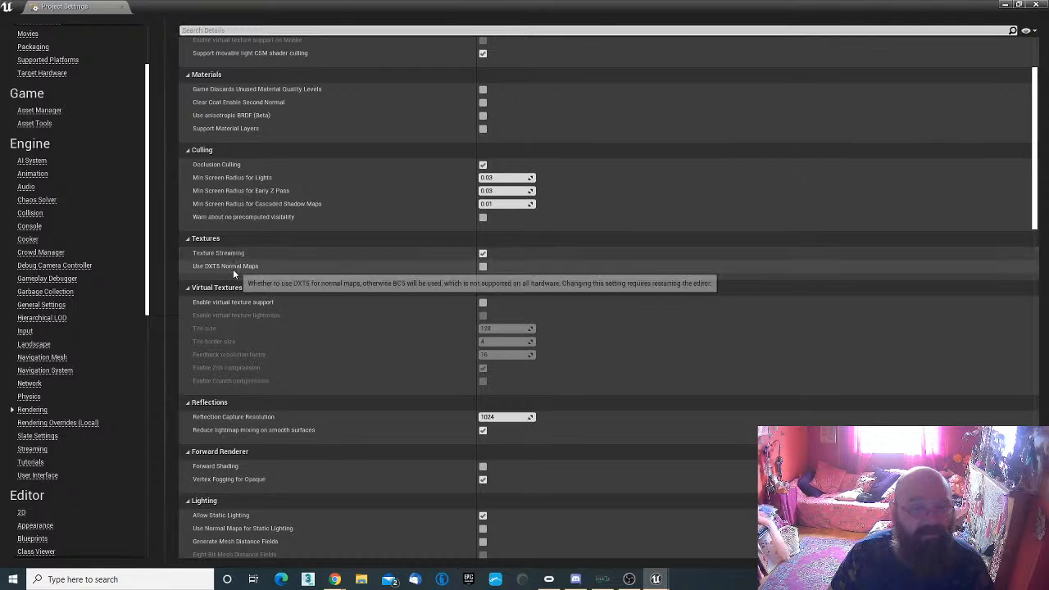
pyautogui.scroll(-2, 233, 270)
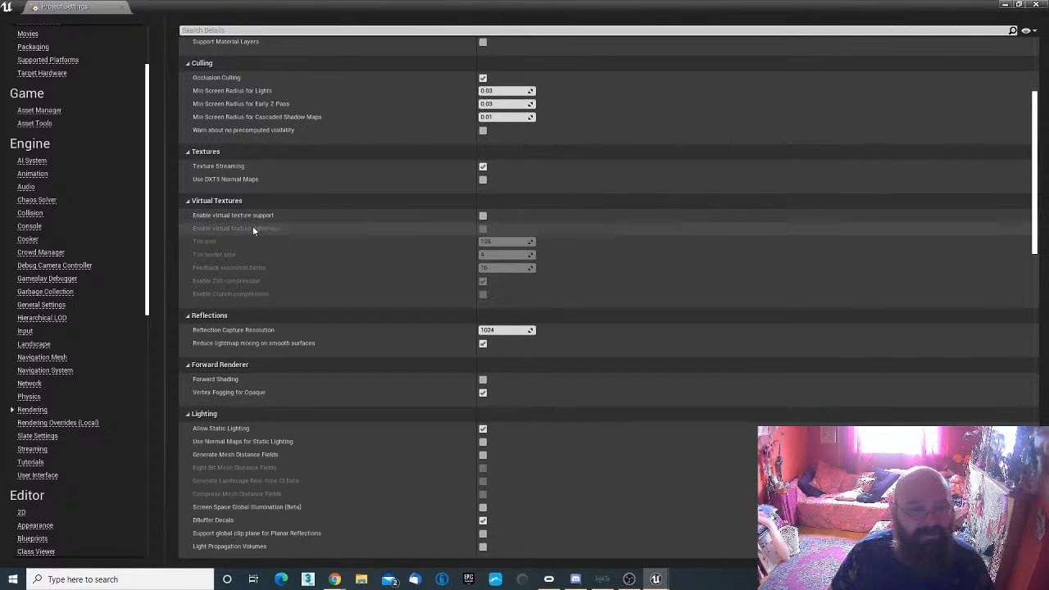
pyautogui.scroll(-1, 271, 299)
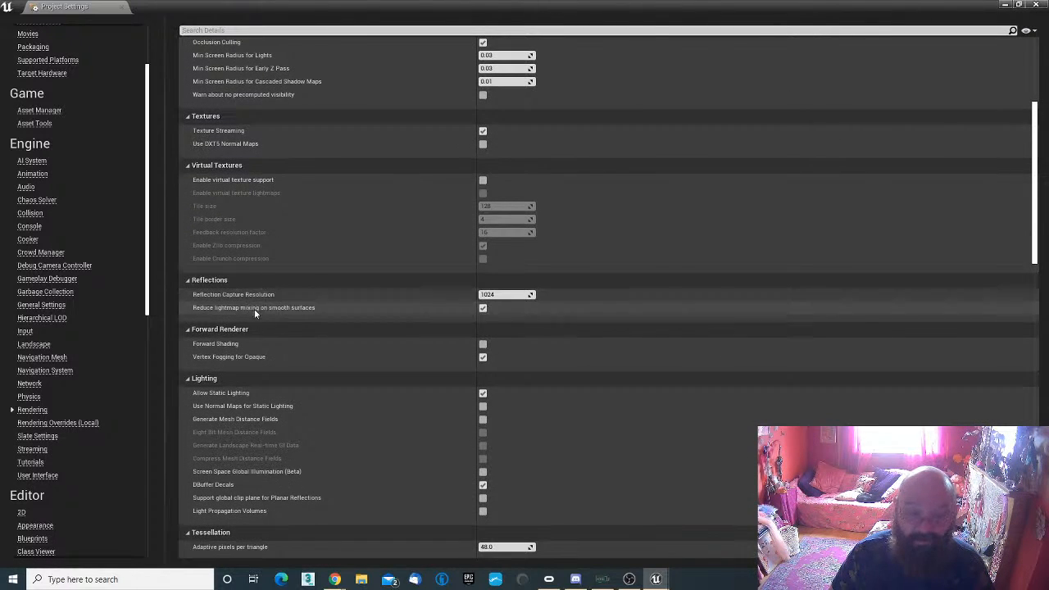
pyautogui.scroll(-2, 270, 311)
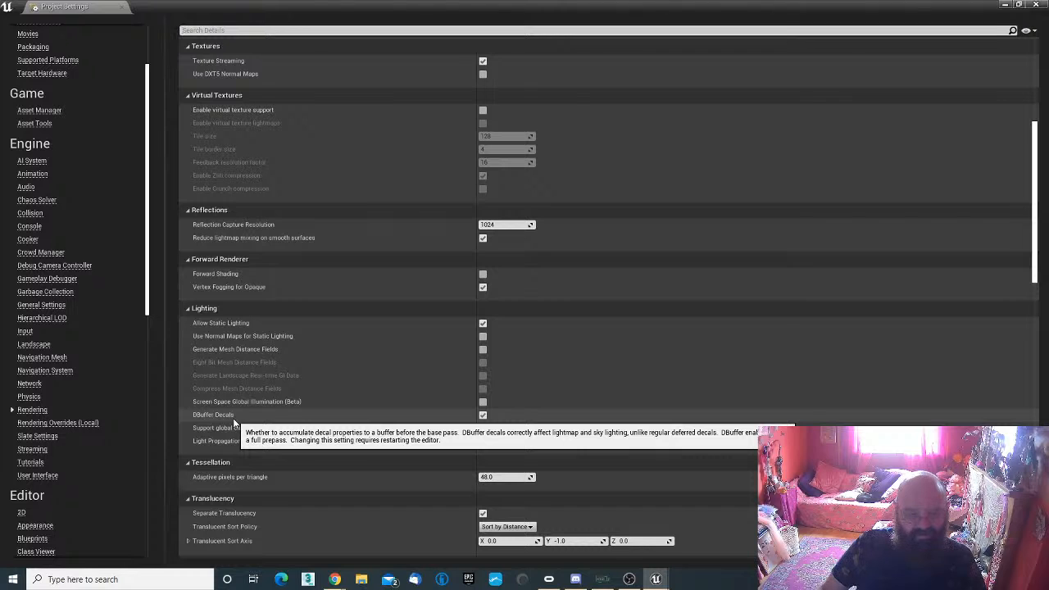
pyautogui.scroll(-3, 234, 422)
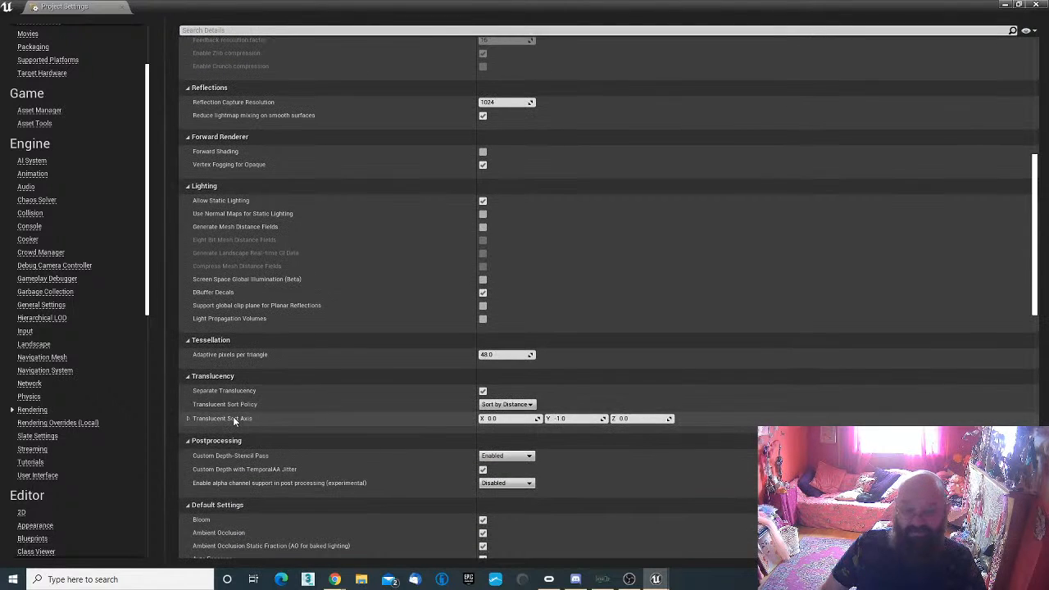
pyautogui.scroll(-3, 235, 391)
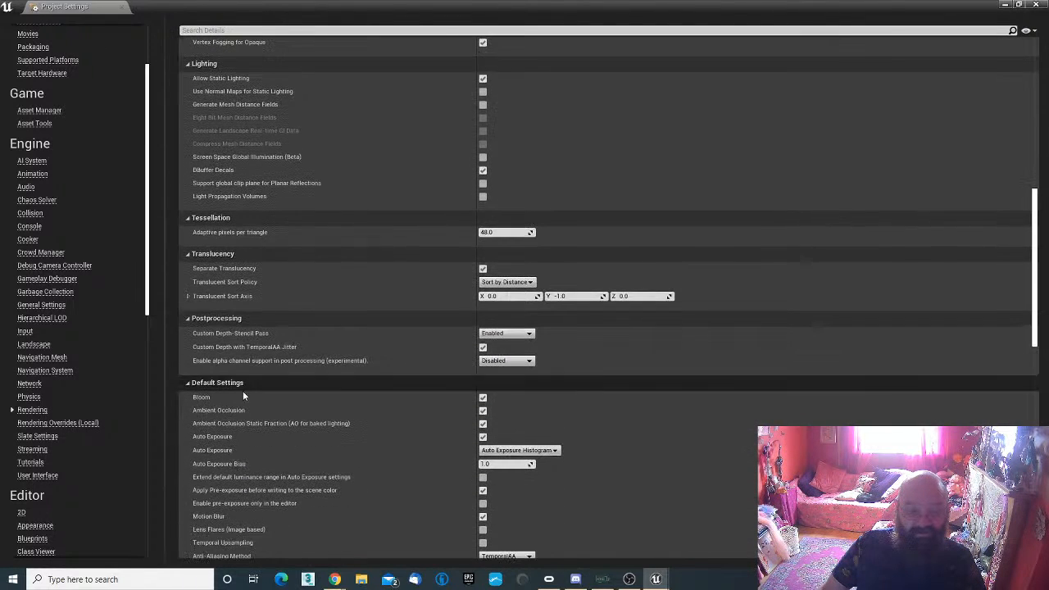
# Step: Disable Bloom, Ambient Occlusion and Ambient Occlusion Static Fraction in the default rendering settings
pyautogui.click(484, 399)
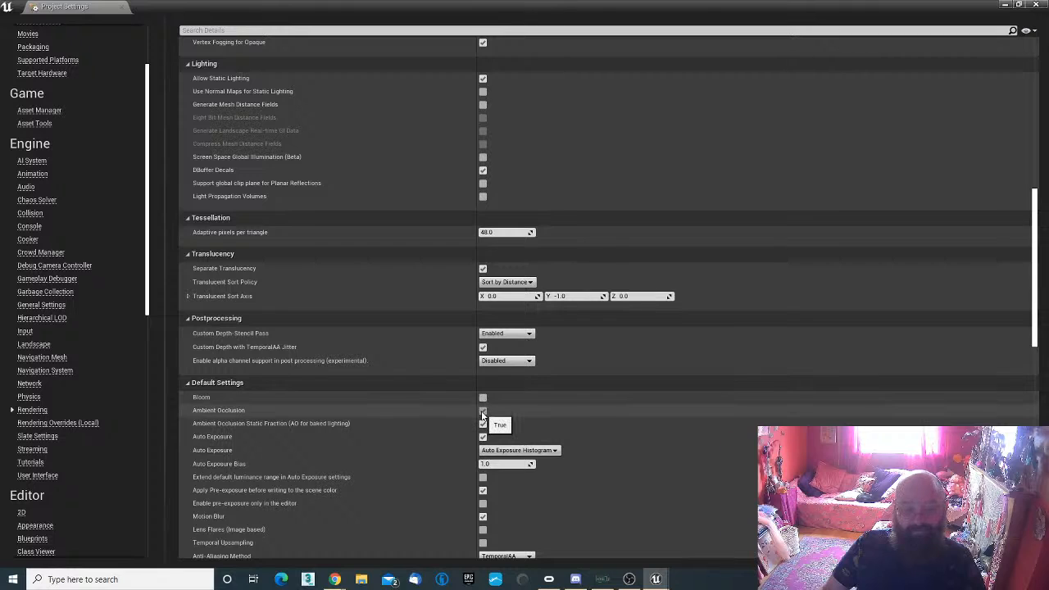
pyautogui.click(483, 411)
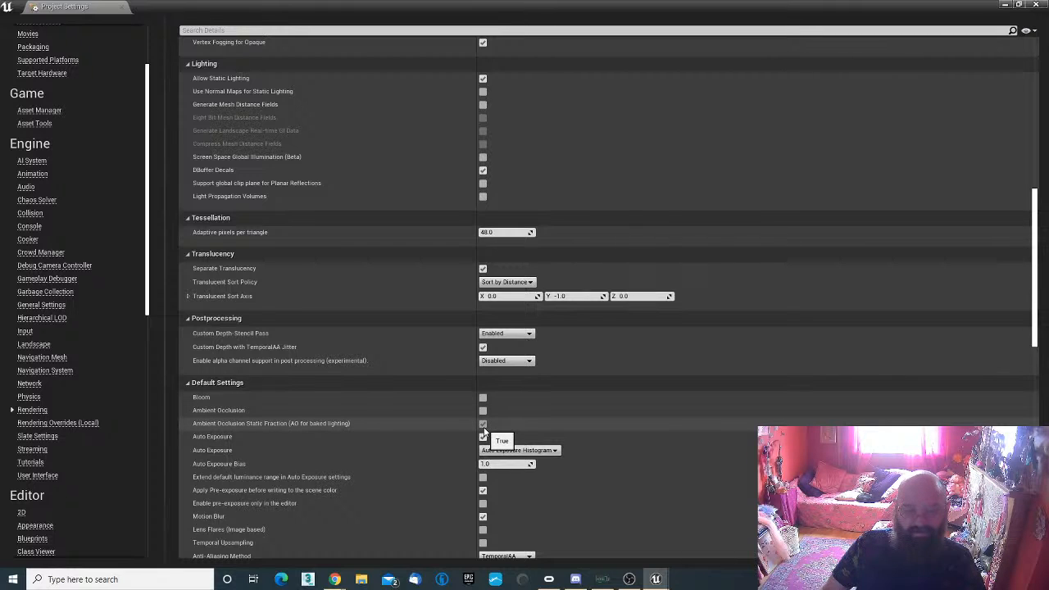
pyautogui.click(483, 424)
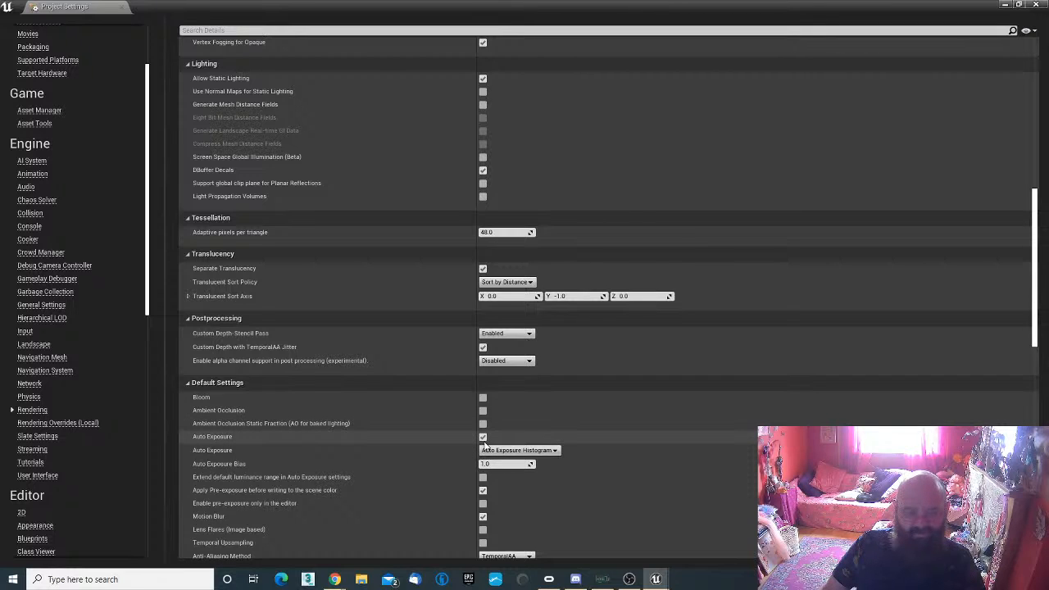
pyautogui.click(483, 490)
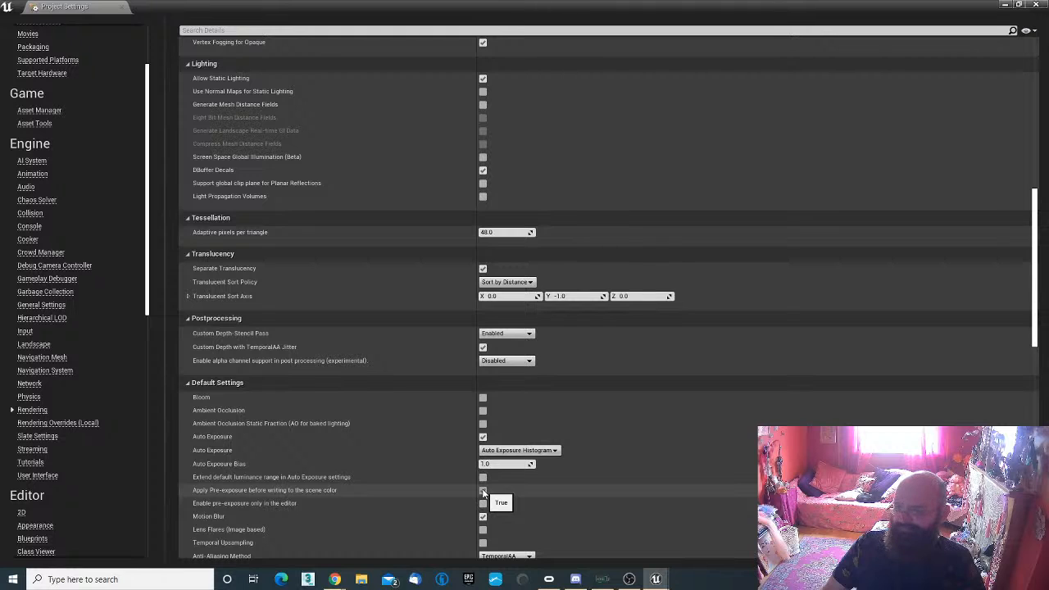
pyautogui.scroll(-2, 483, 491)
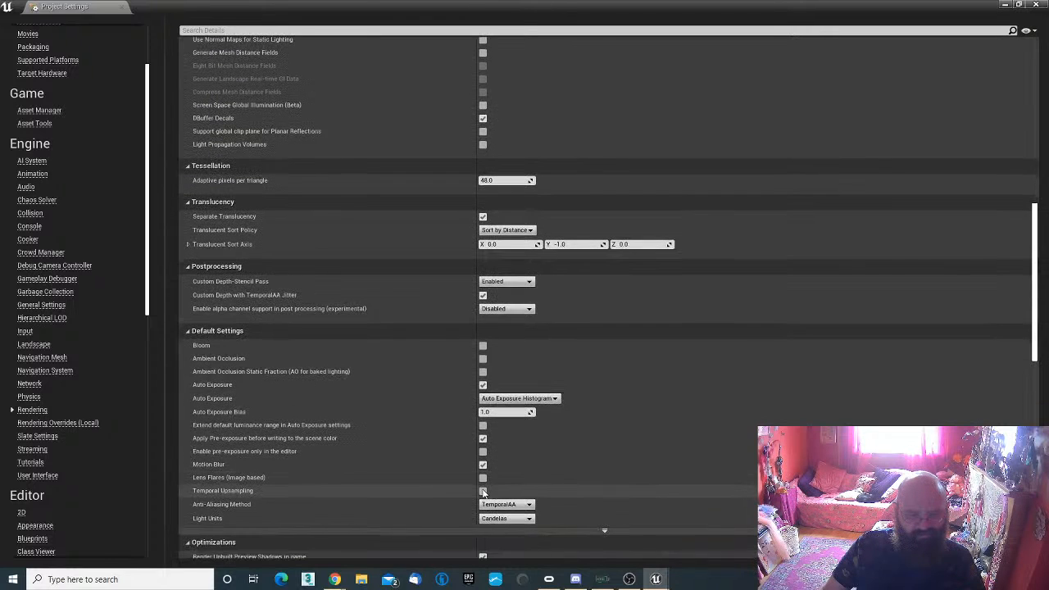
pyautogui.click(483, 465)
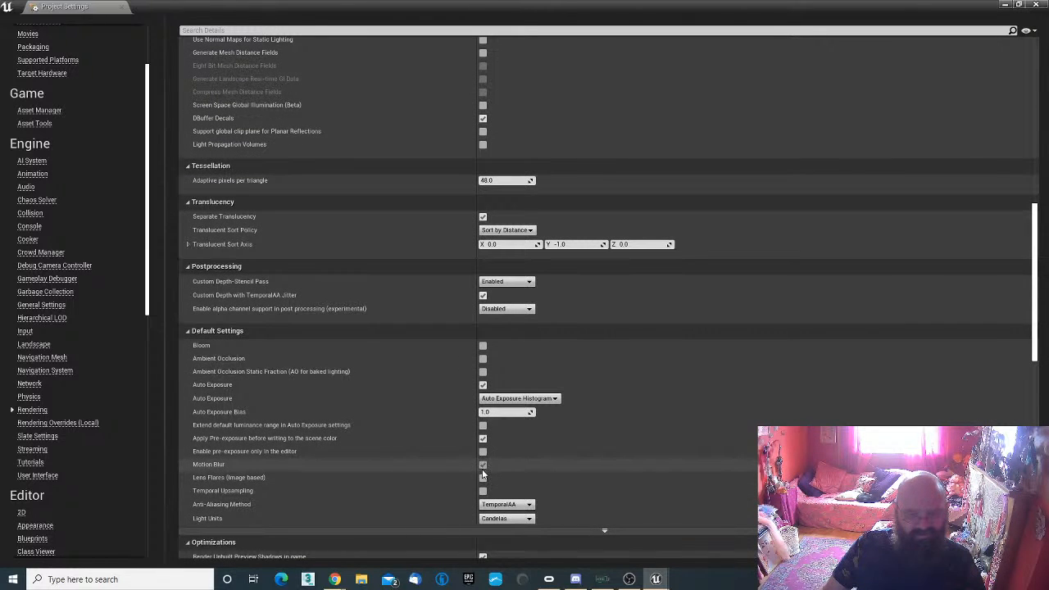
pyautogui.click(482, 465)
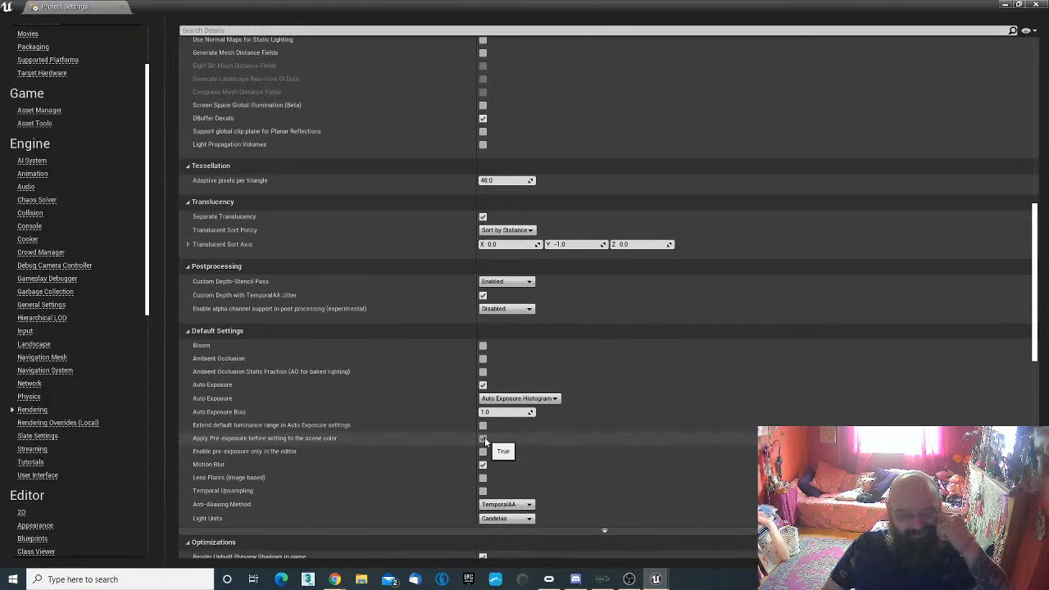
pyautogui.click(483, 438)
# Step: Look over the Optimizations, VR, Ray Tracing and Shader Permutation Reduction options, and close the project settings
pyautogui.scroll(-3, 413, 441)
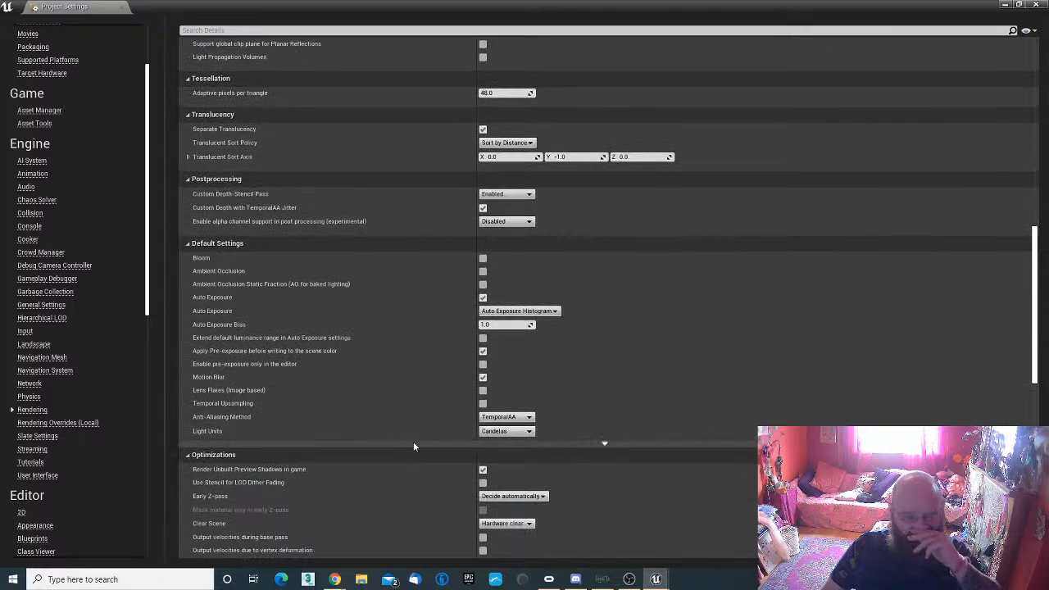
pyautogui.scroll(-9, 415, 440)
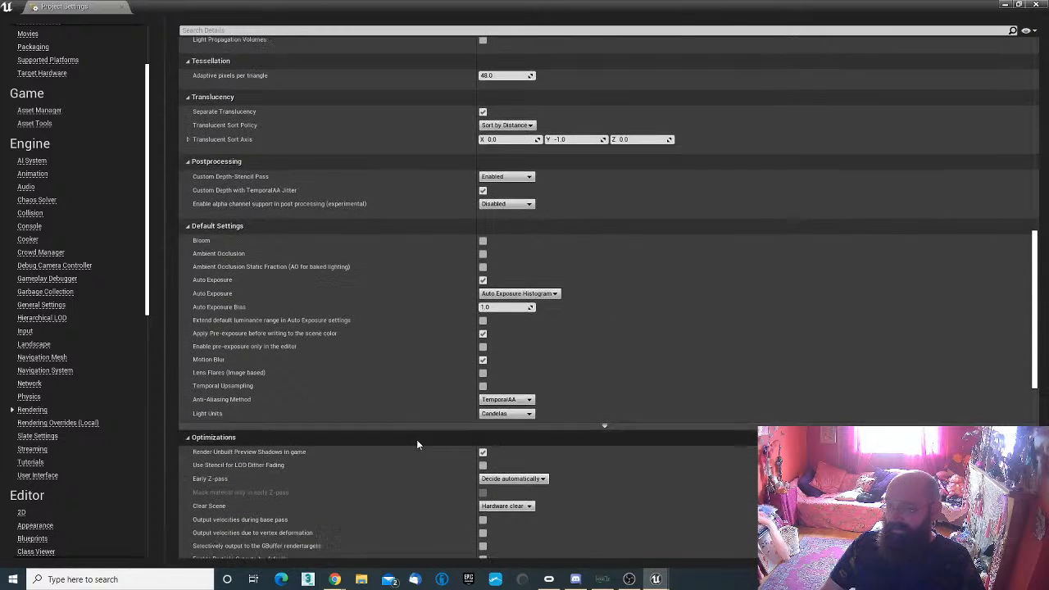
pyautogui.scroll(-8, 417, 441)
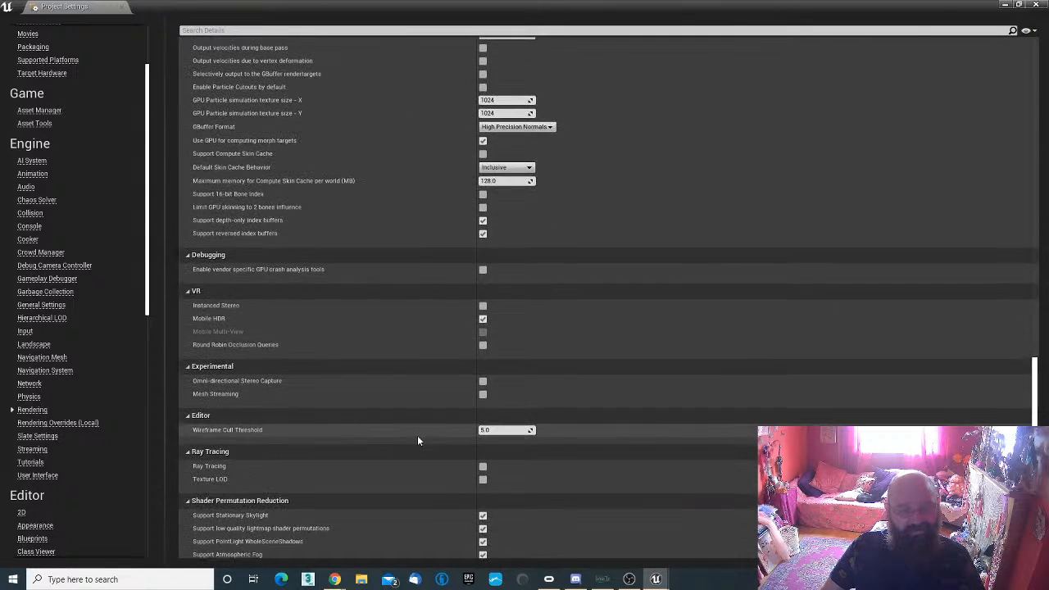
pyautogui.scroll(-4, 417, 441)
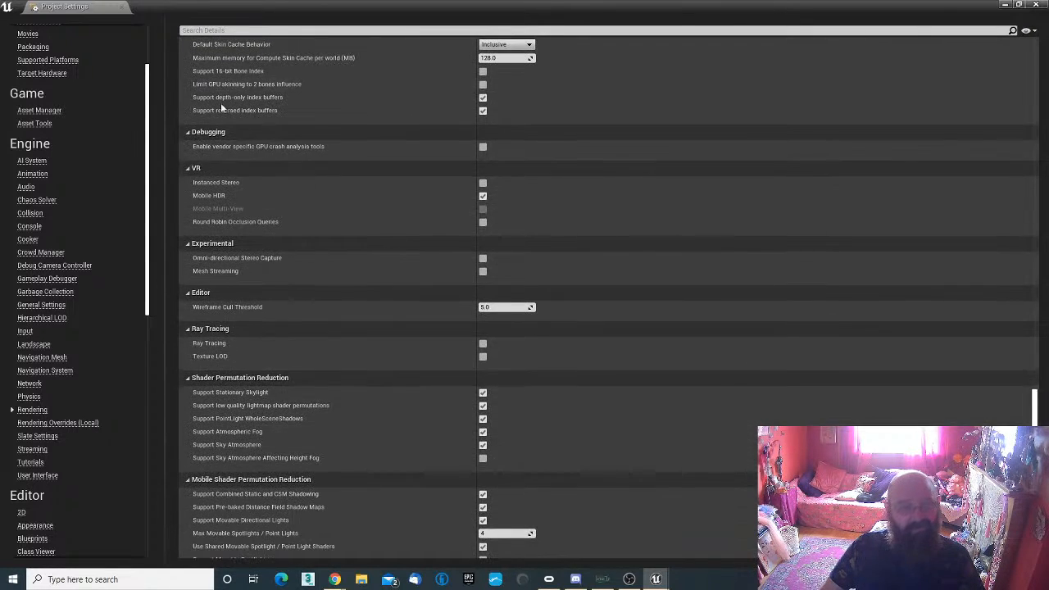
pyautogui.click(122, 8)
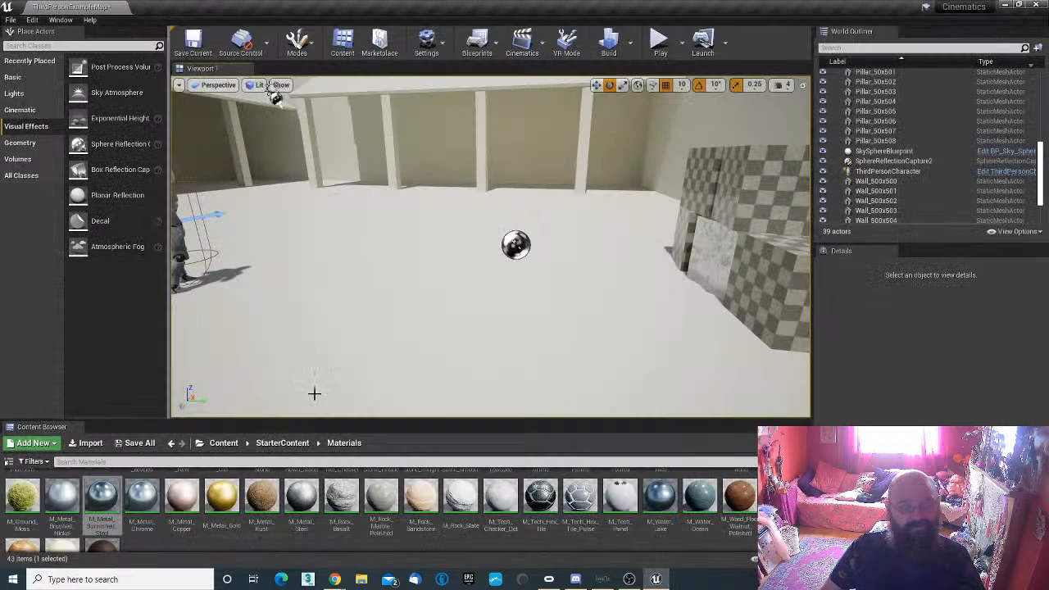
# Step: Place a Post Process Volume on the open floor between the character and the reflection capture sphere
pyautogui.click(19, 159)
pyautogui.scroll(-3, 102, 297)
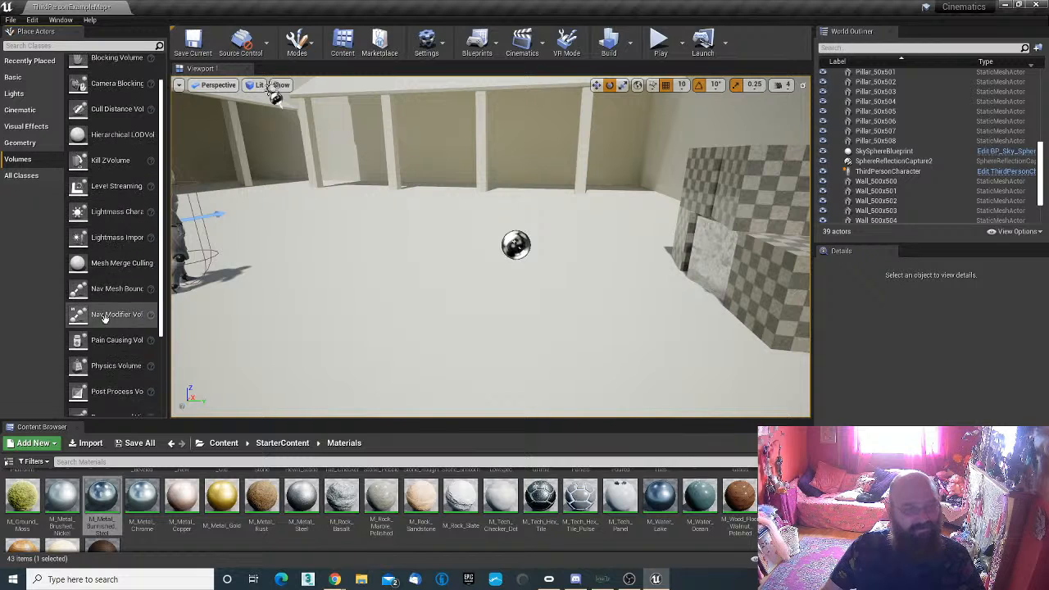
pyautogui.moveTo(117, 356); pyautogui.dragTo(409, 324)
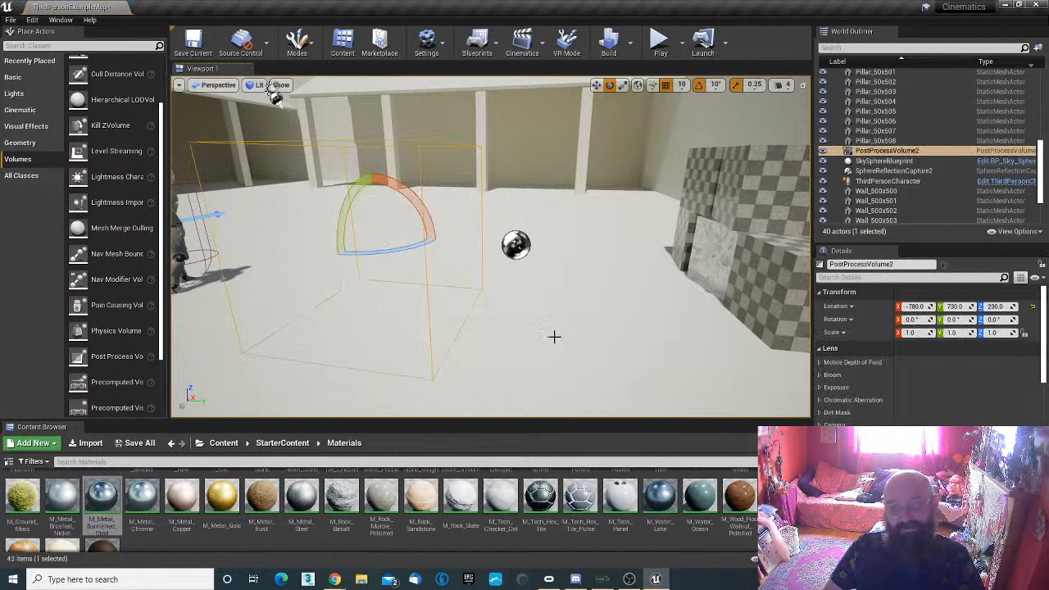
# Step: Filter the Post Process Volume's properties by "unbo" and enable Infinite Extent (Unbound)
pyautogui.click(900, 276)
pyautogui.write('unb')
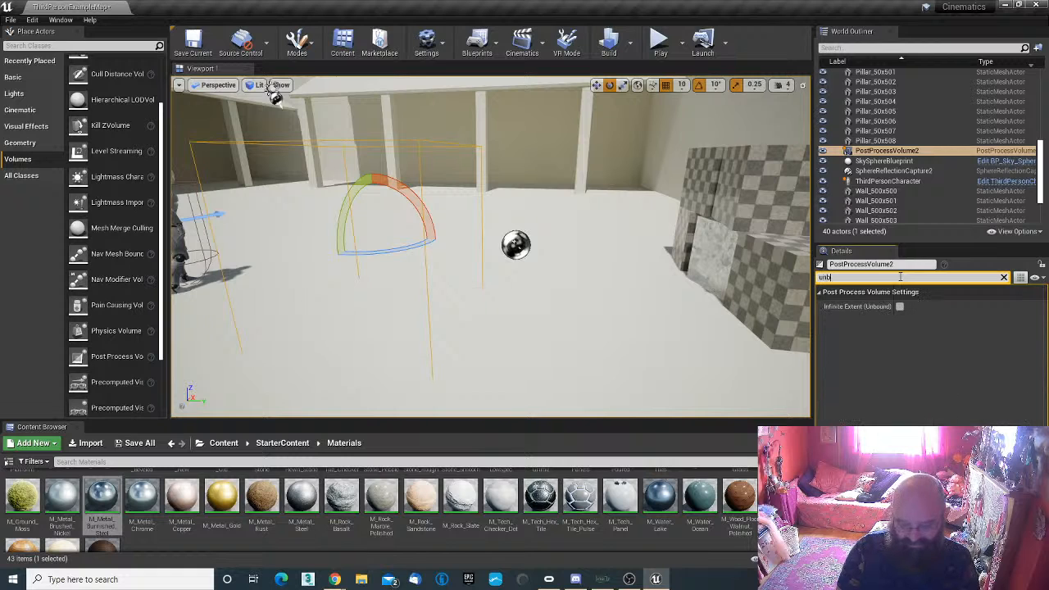
pyautogui.write('o')
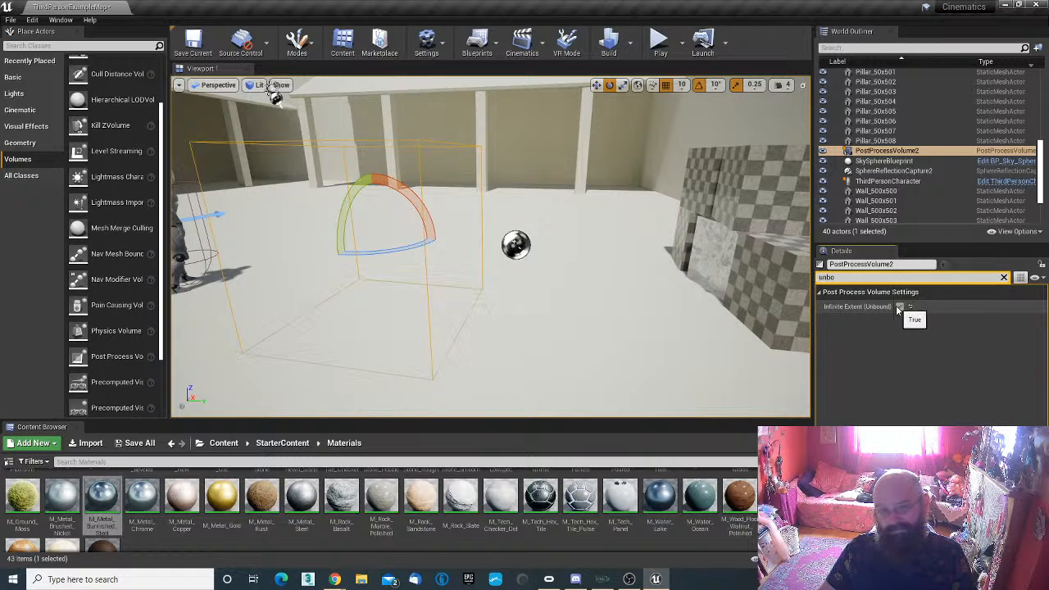
# Step: Clear the property filter and look through the volume's mobile depth of field, bloom, dirt mask, camera and depth of field settings
pyautogui.click(899, 307)
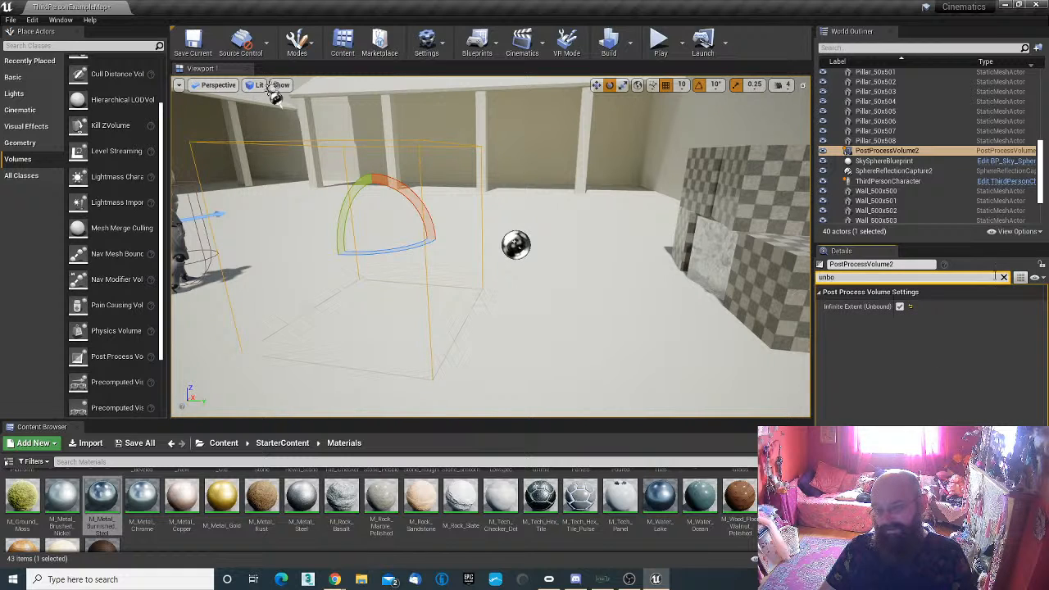
pyautogui.click(1004, 277)
pyautogui.scroll(-8, 908, 412)
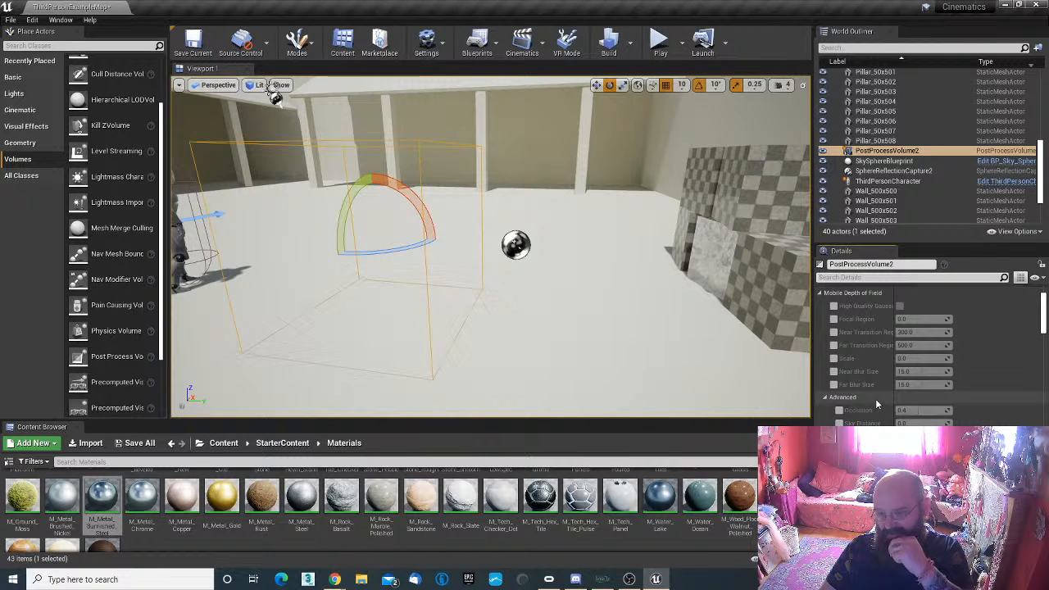
pyautogui.scroll(-4, 876, 398)
pyautogui.scroll(-6, 877, 403)
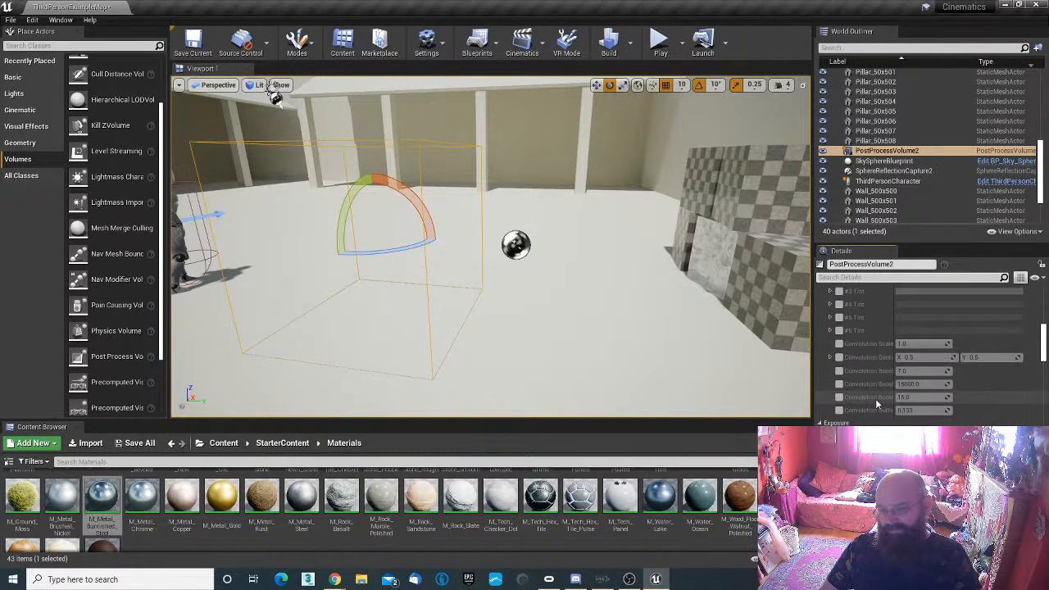
pyautogui.scroll(-6, 876, 403)
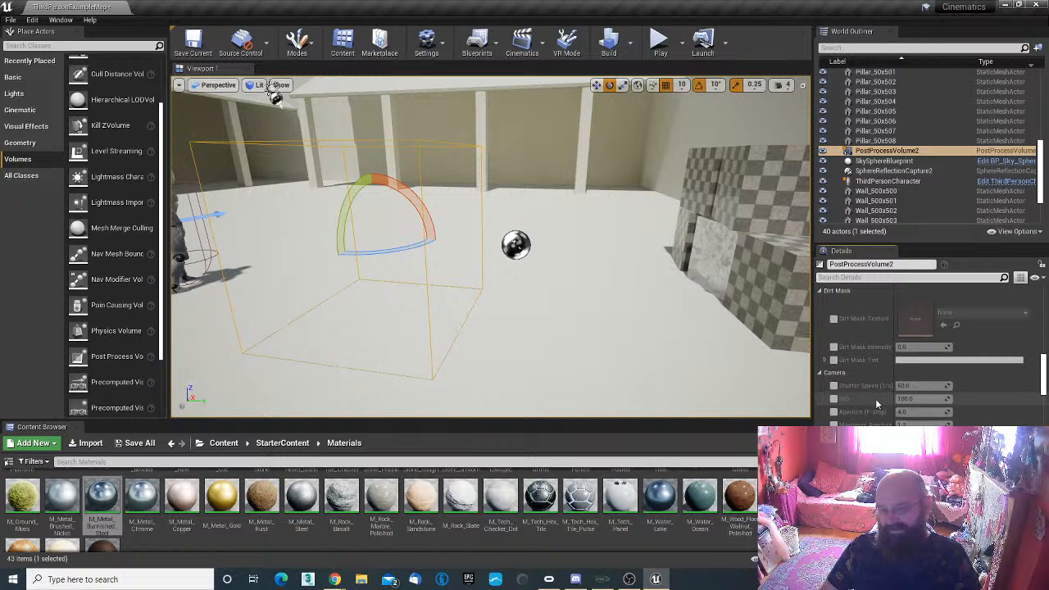
# Step: Filter the Post Process Volume's properties by "vig" to check the vignette settings, and clear the filter
pyautogui.click(879, 279)
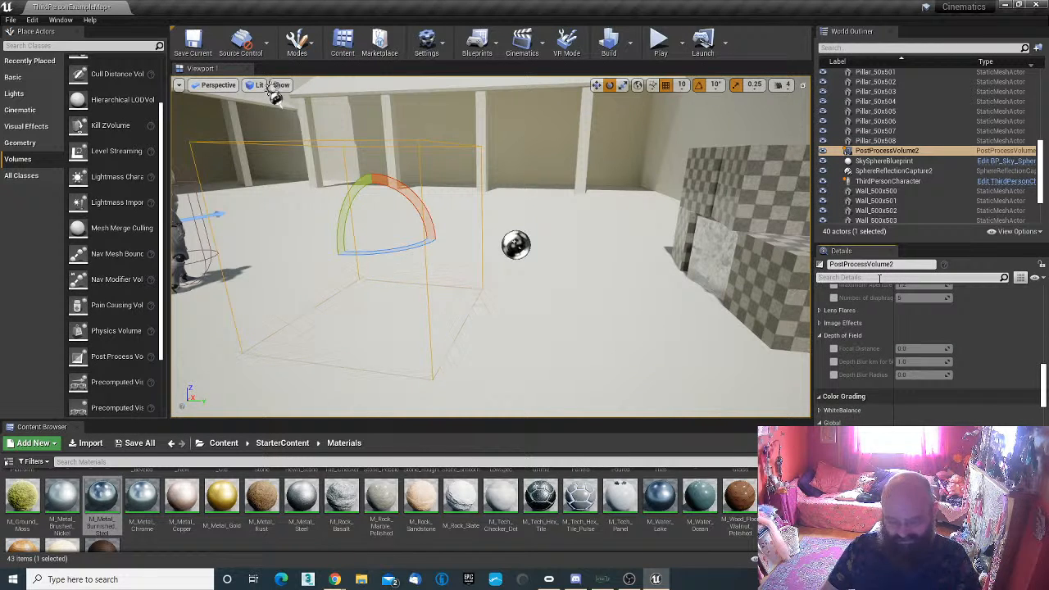
pyautogui.write('vig')
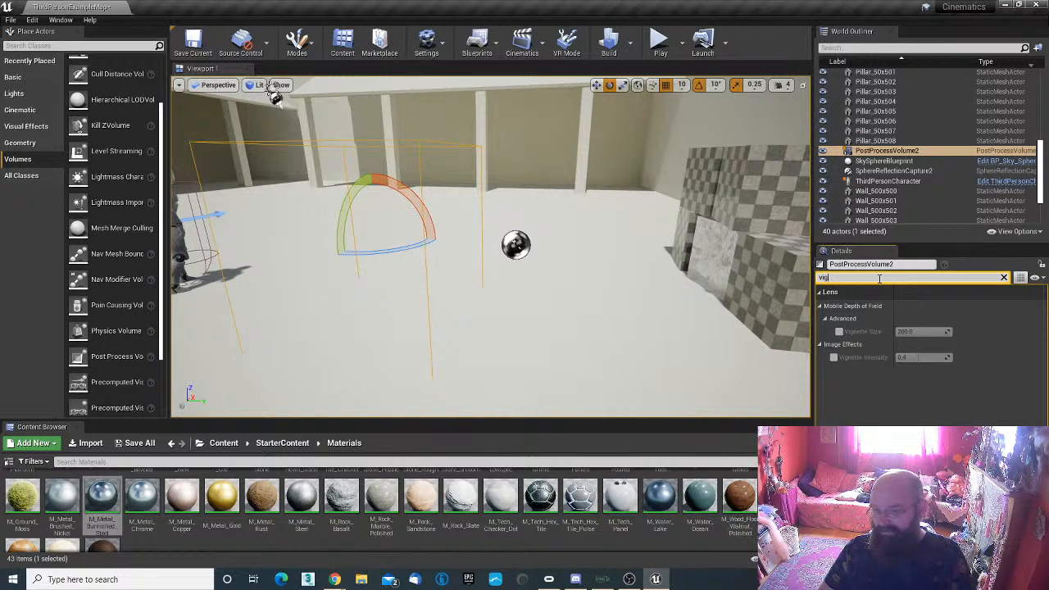
pyautogui.press('BackSpace')
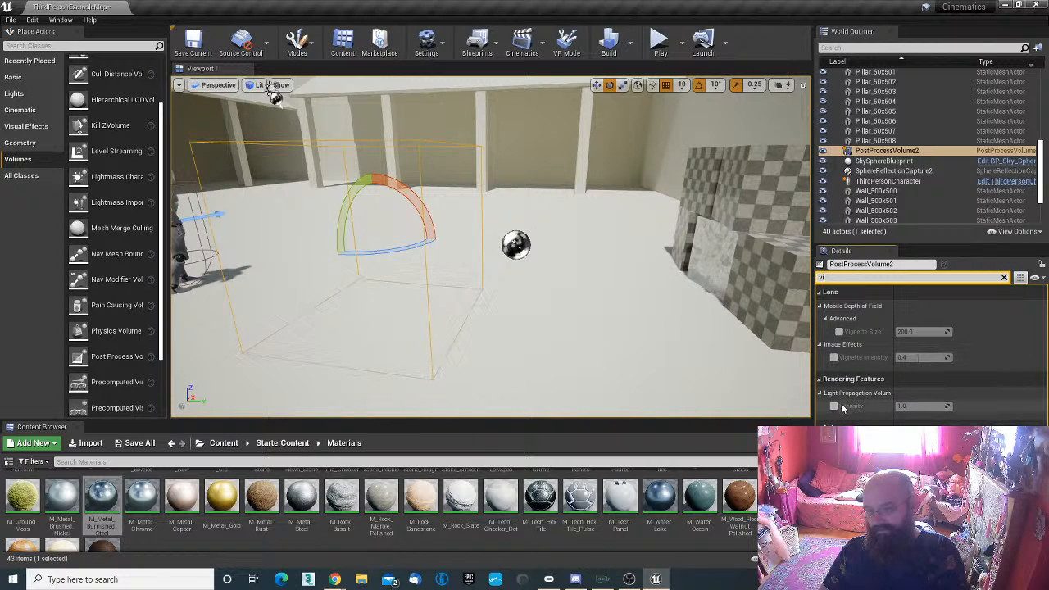
pyautogui.press('BackSpace')
pyautogui.press('BackSpace')
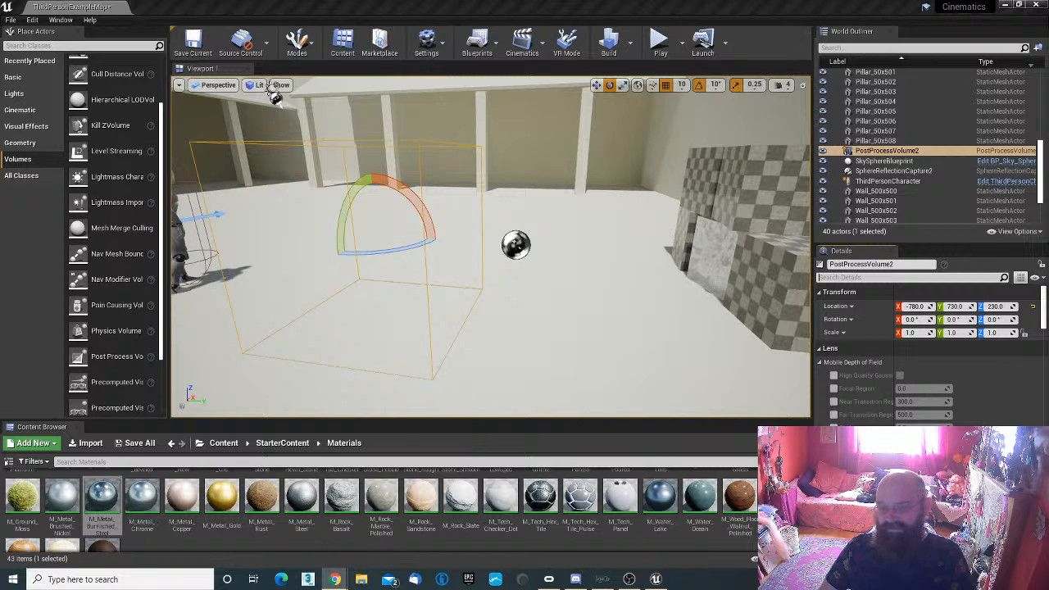
# Step: Move the actors from Cube through Pillar_50x508 into the ArenaGeometry folder and collapse that folder
pyautogui.moveTo(469, 314); pyautogui.dragTo(517, 332, button='right')
pyautogui.press('s')
pyautogui.press('w')
pyautogui.scroll(5, 909, 142)
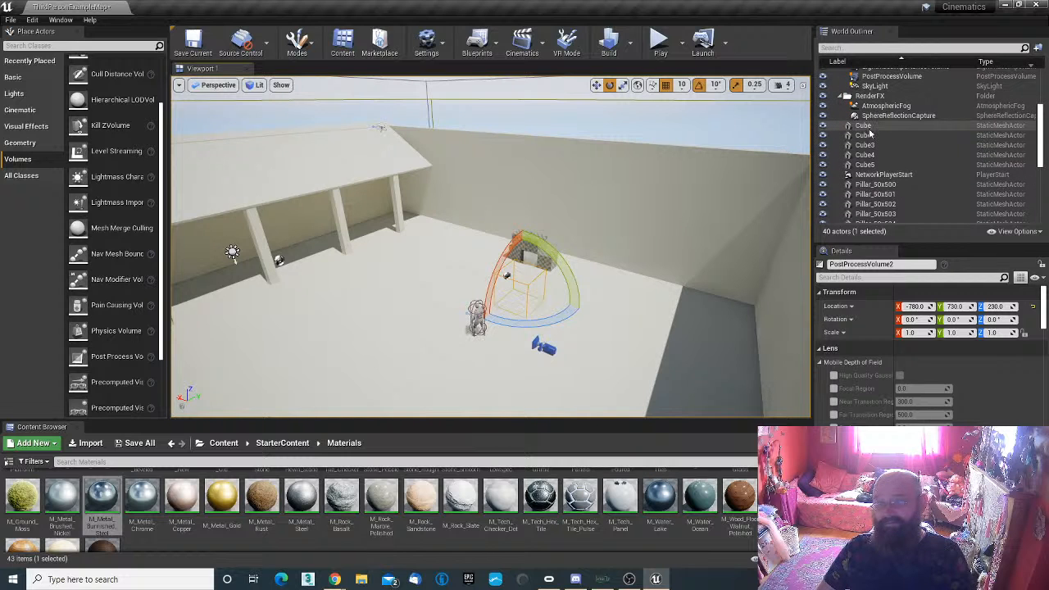
pyautogui.click(867, 125)
pyautogui.scroll(-5, 902, 164)
pyautogui.keyDown('shift'); pyautogui.click(901, 160); pyautogui.keyUp('shift')
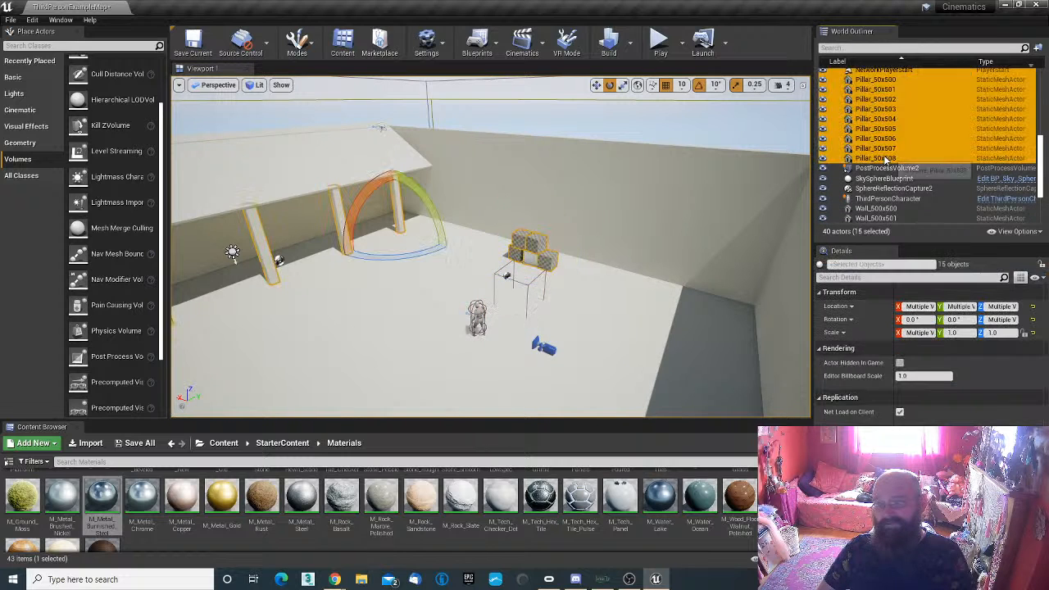
pyautogui.scroll(5, 900, 164)
pyautogui.scroll(3, 900, 160)
pyautogui.scroll(-2, 899, 160)
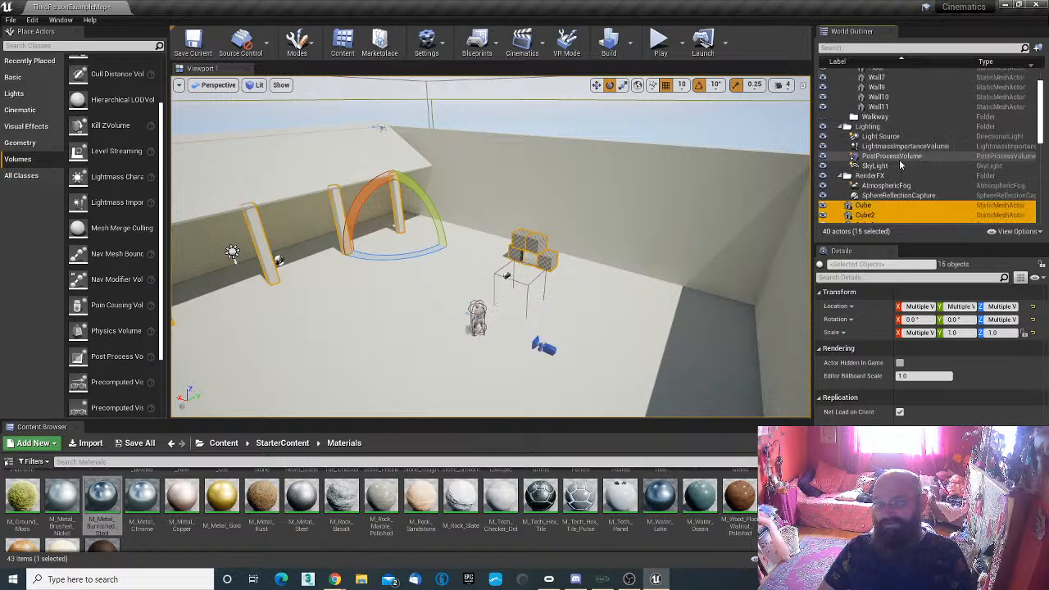
pyautogui.moveTo(872, 174); pyautogui.dragTo(872, 86)
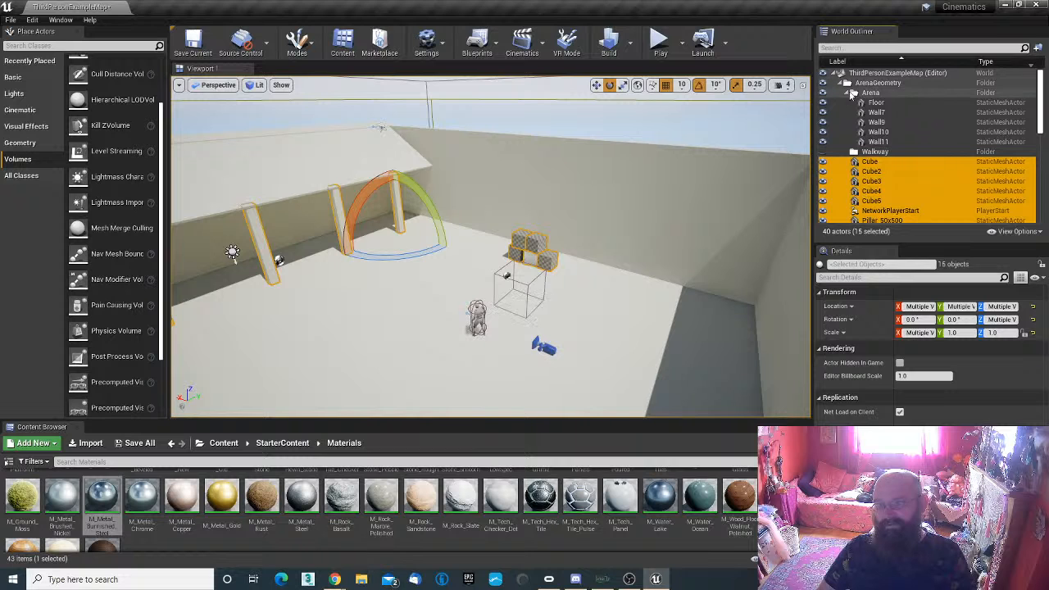
pyautogui.click(841, 83)
# Step: Delete PostProcessVolume2 from the level, and focus the view on the directional Light Source
pyautogui.click(875, 103)
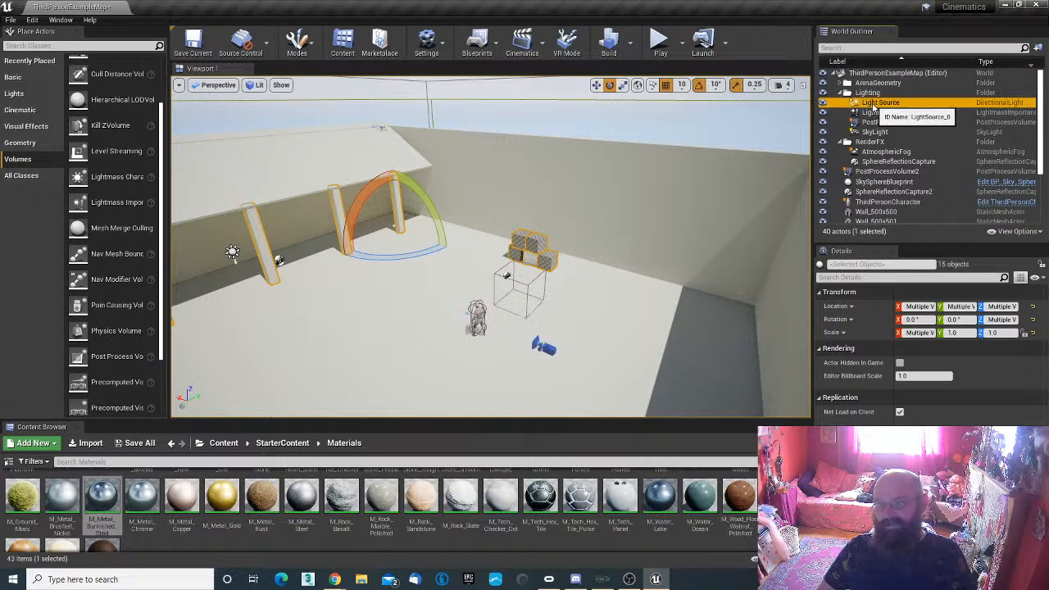
pyautogui.moveTo(731, 212); pyautogui.dragTo(666, 250, button='right')
pyautogui.scroll(-3, 900, 183)
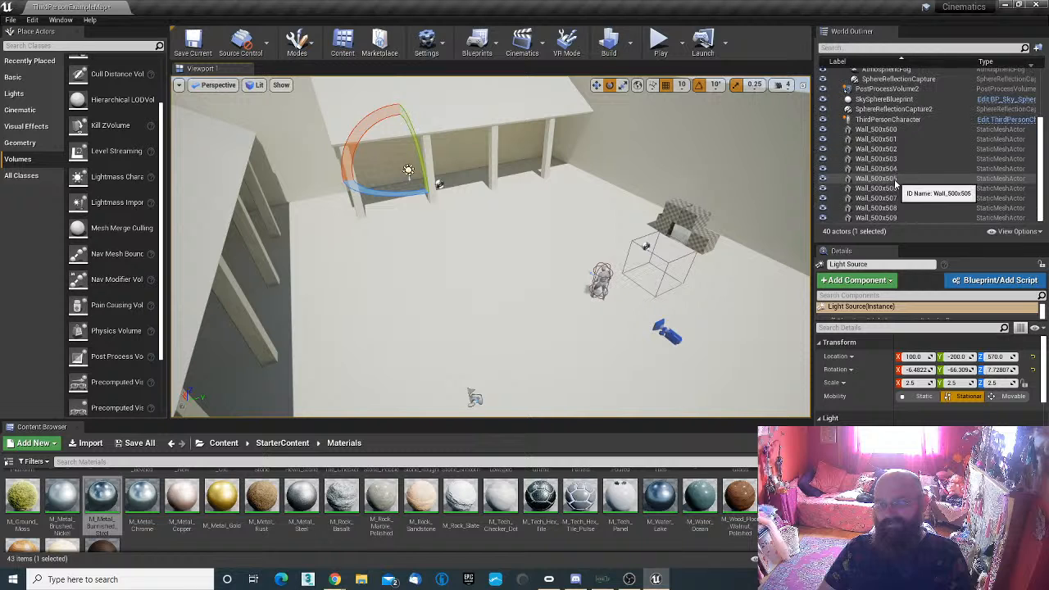
pyautogui.scroll(2, 895, 184)
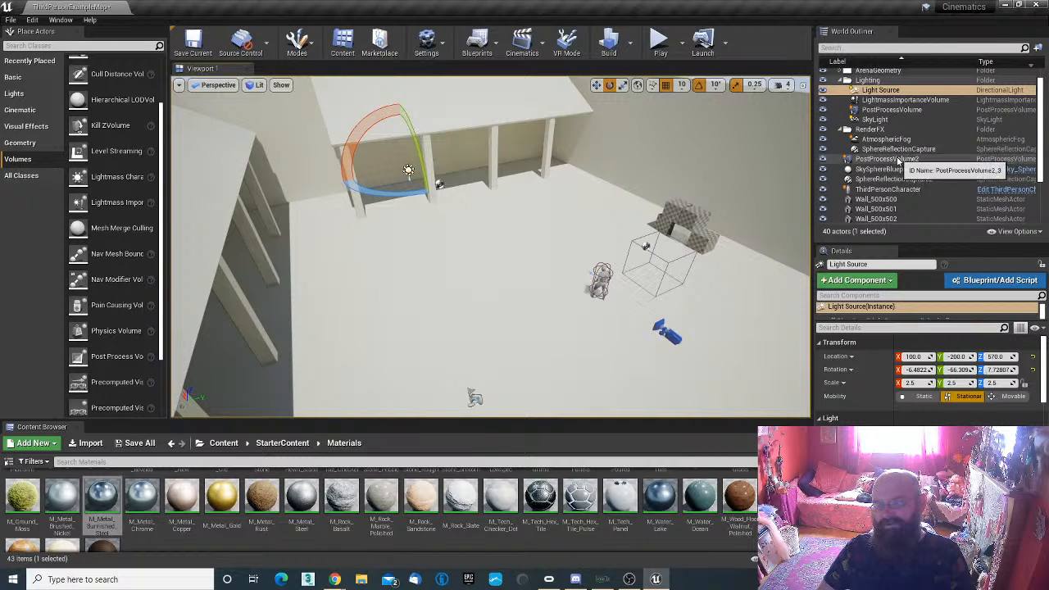
pyautogui.click(900, 159)
pyautogui.press('Delete')
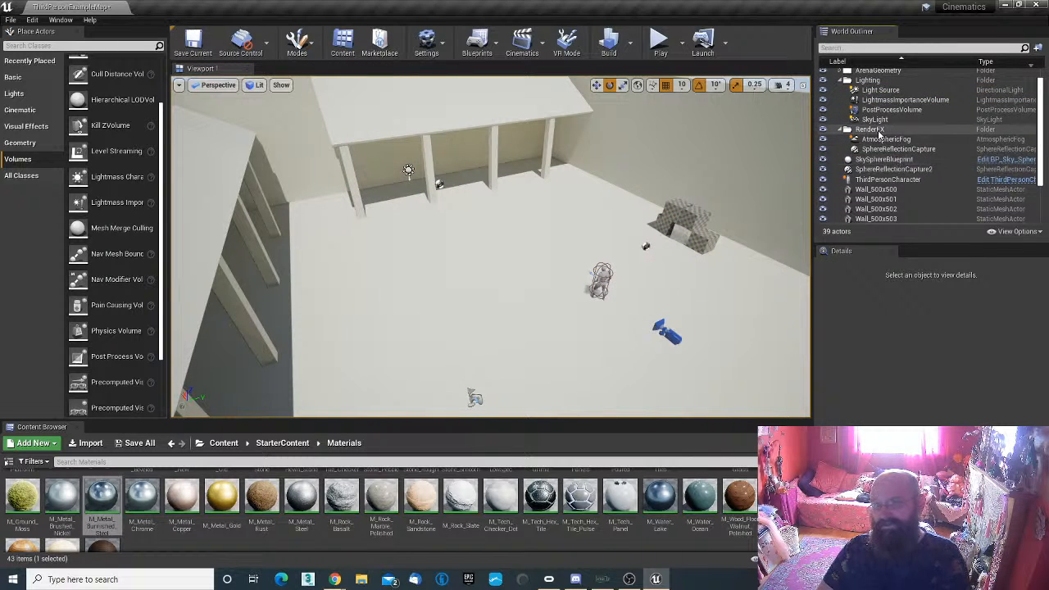
pyautogui.doubleClick(880, 92)
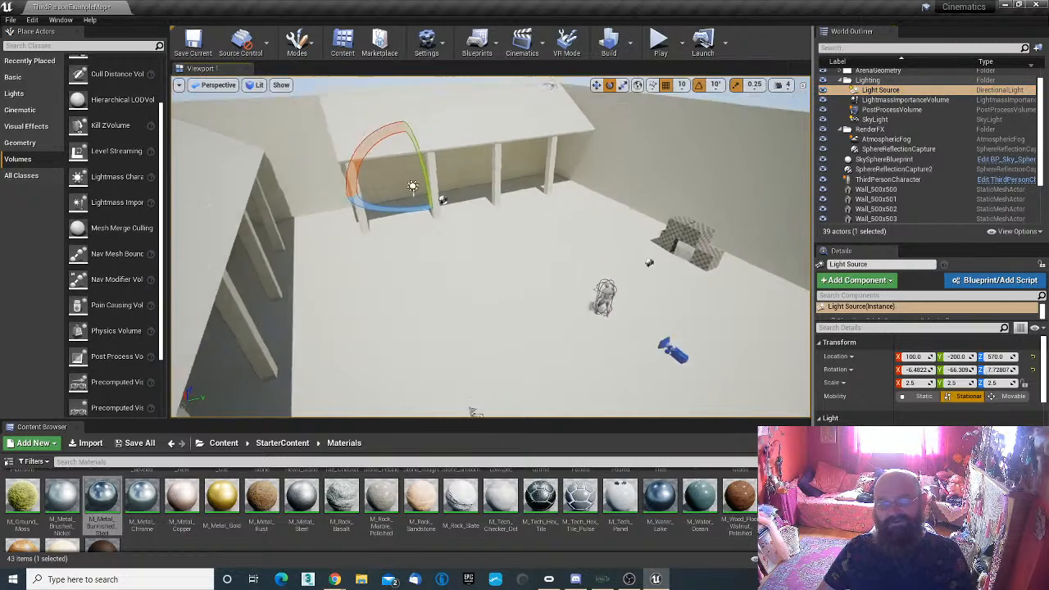
pyautogui.moveTo(492, 246); pyautogui.dragTo(565, 213, button='right')
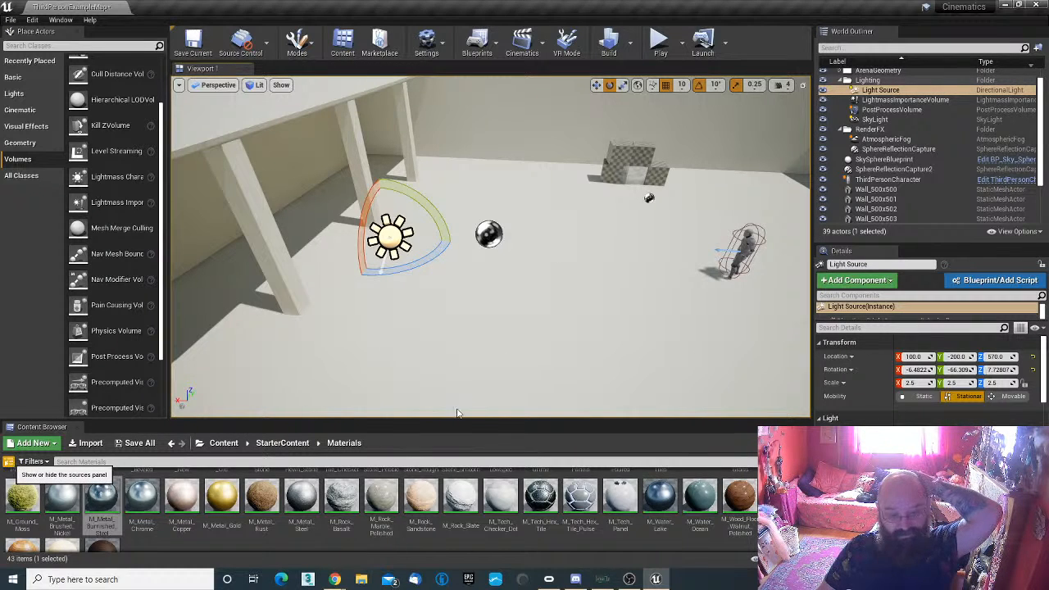
# Step: Look over the asset filters and the view options for browsing the project content
pyautogui.click(41, 463)
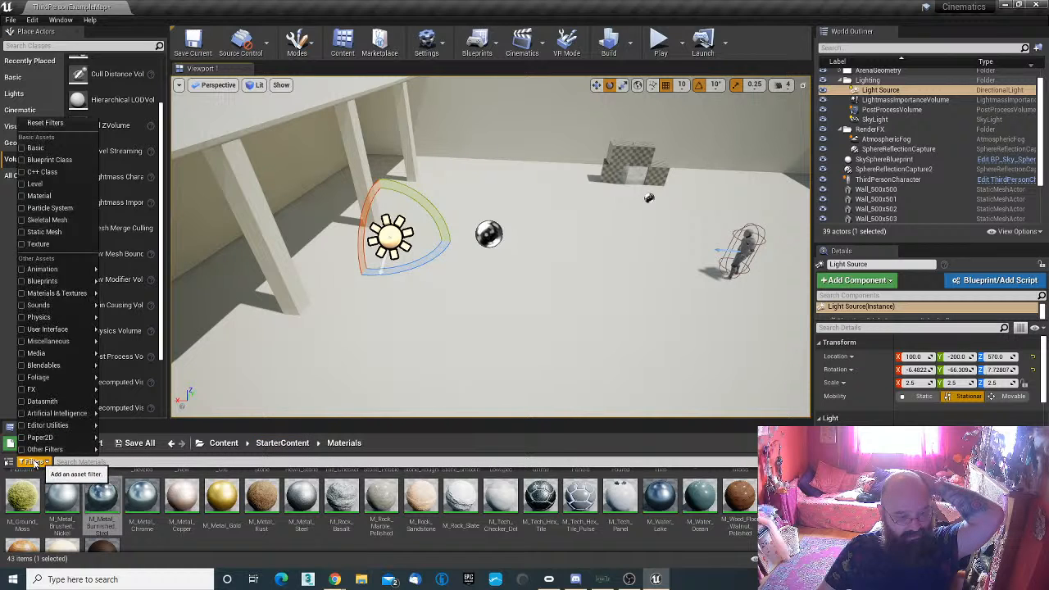
pyautogui.click(37, 464)
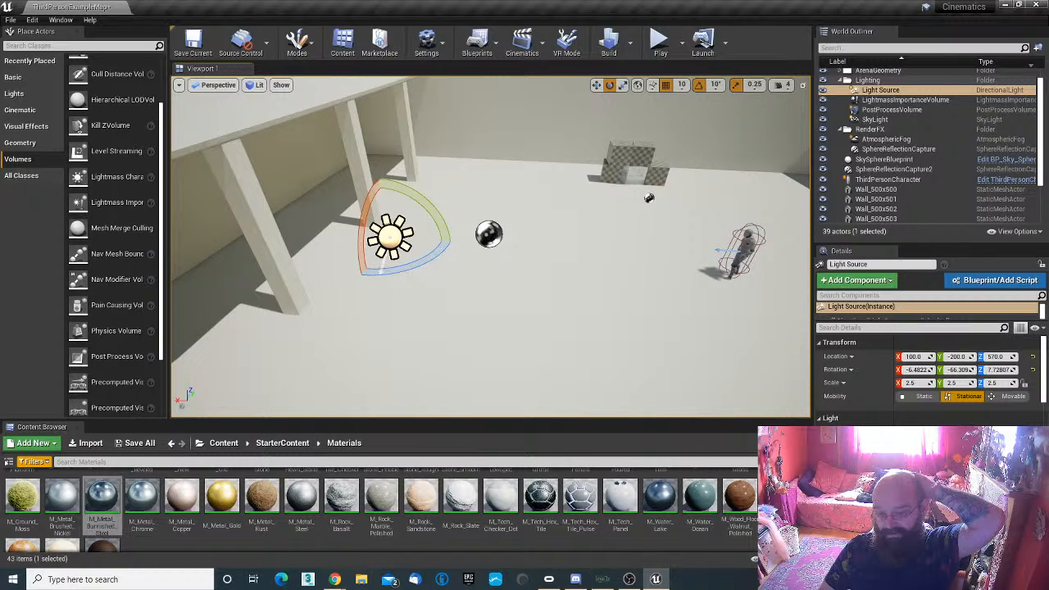
pyautogui.click(755, 559)
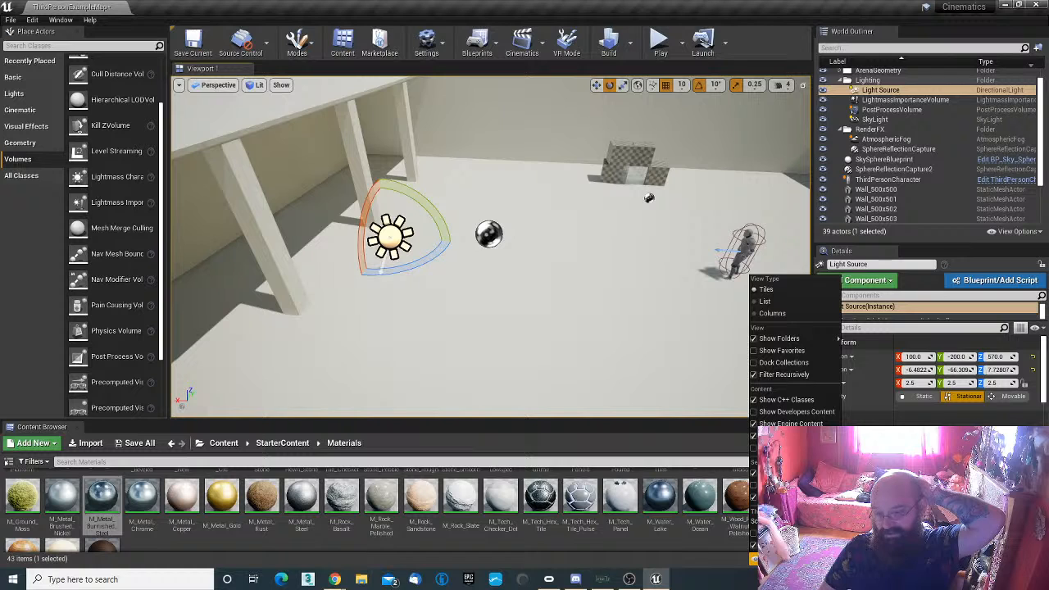
pyautogui.click(769, 559)
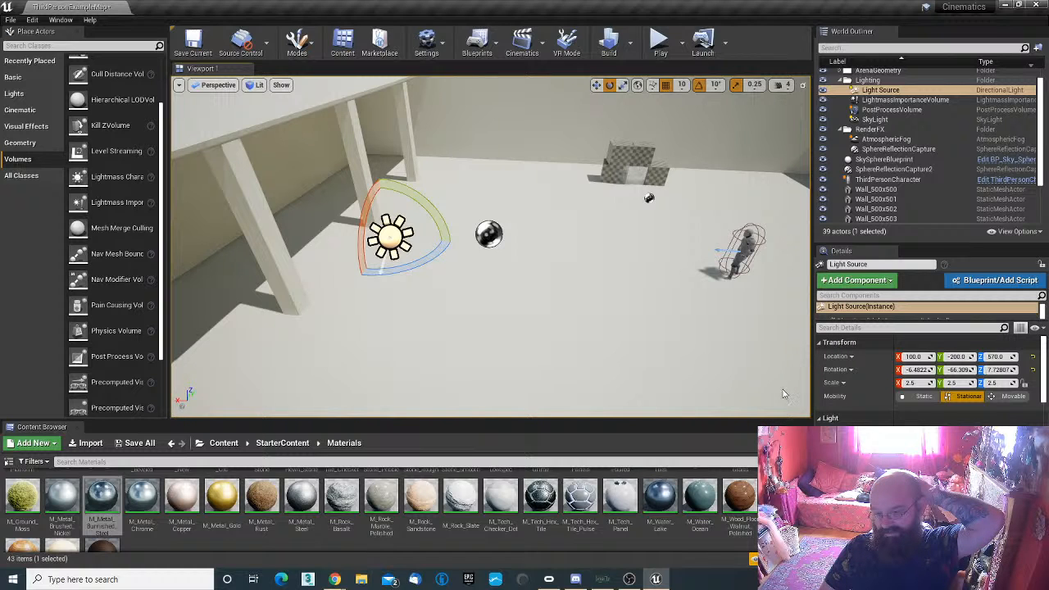
pyautogui.click(754, 559)
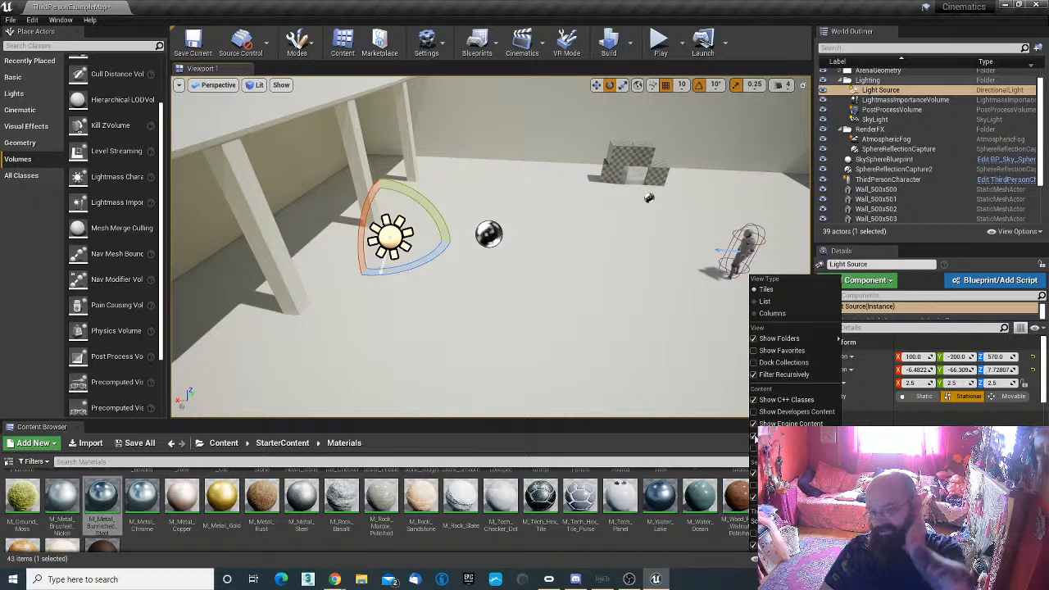
pyautogui.click(571, 375)
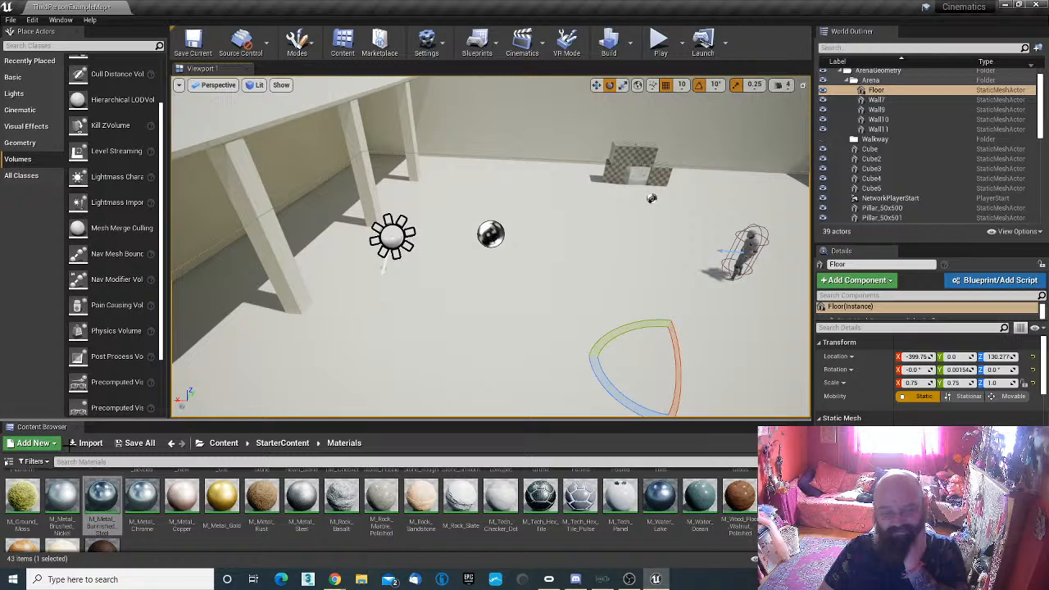
# Step: Show the content folder tree and search the Engine Content folder for "cali"
pyautogui.click(9, 462)
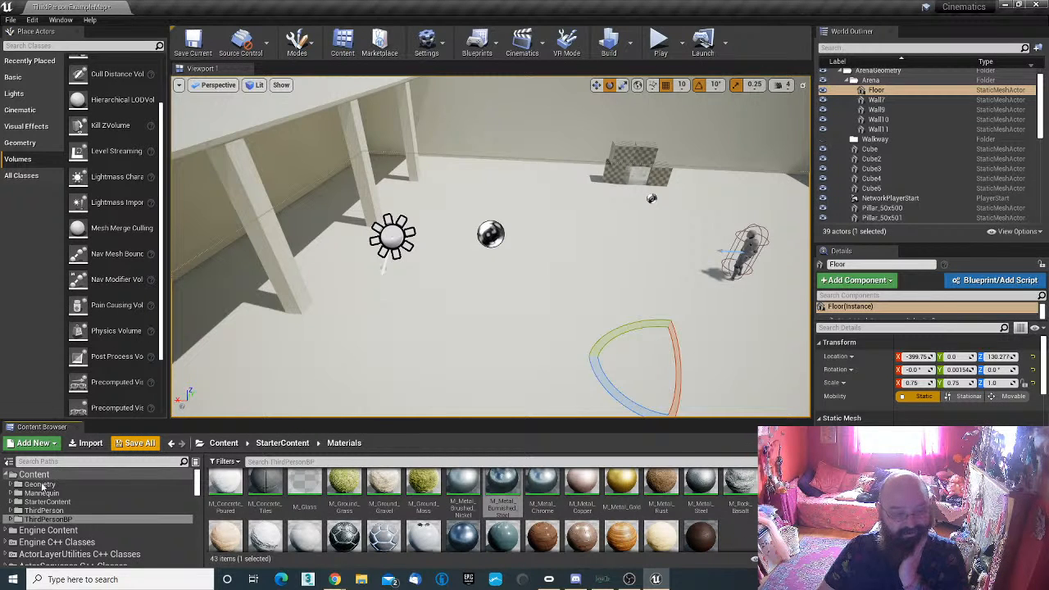
pyautogui.click(149, 444)
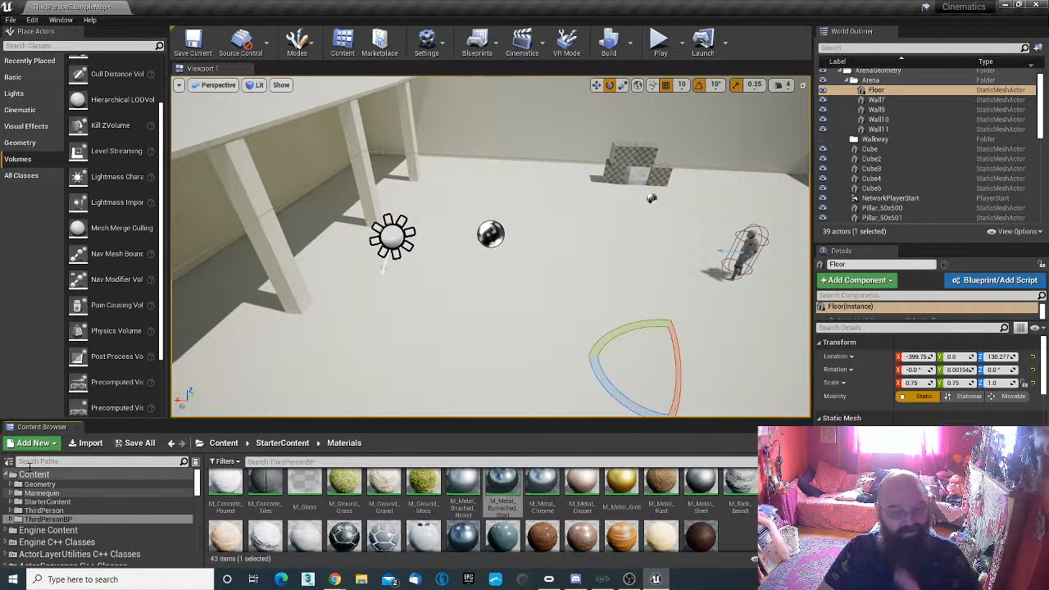
pyautogui.click(287, 466)
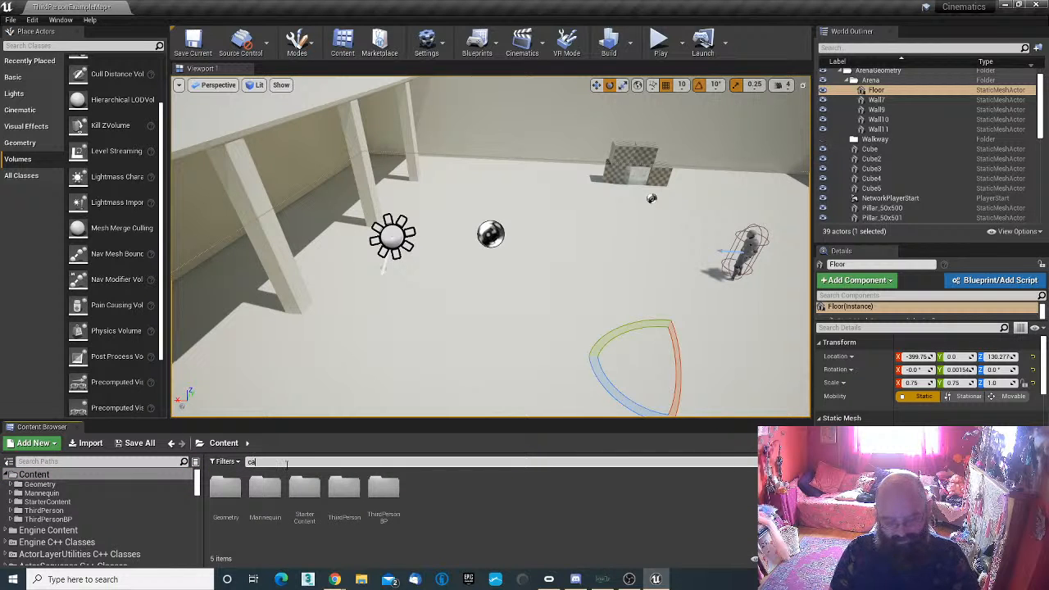
pyautogui.write('cali')
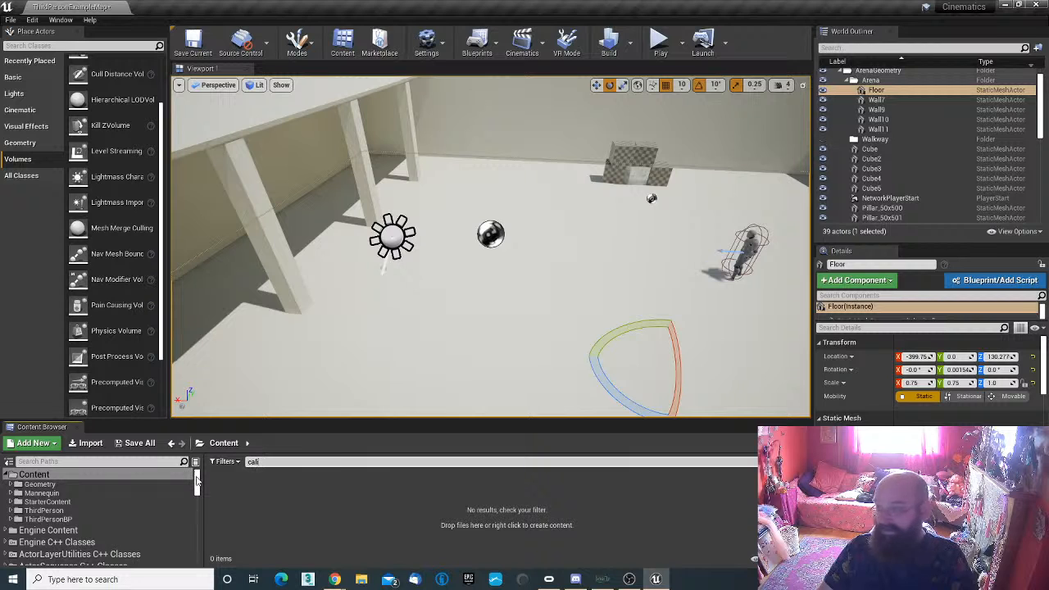
pyautogui.moveTo(197, 484)
pyautogui.mouseDown()
pyautogui.moveTo(189, 541)
pyautogui.moveTo(200, 472)
pyautogui.mouseUp()
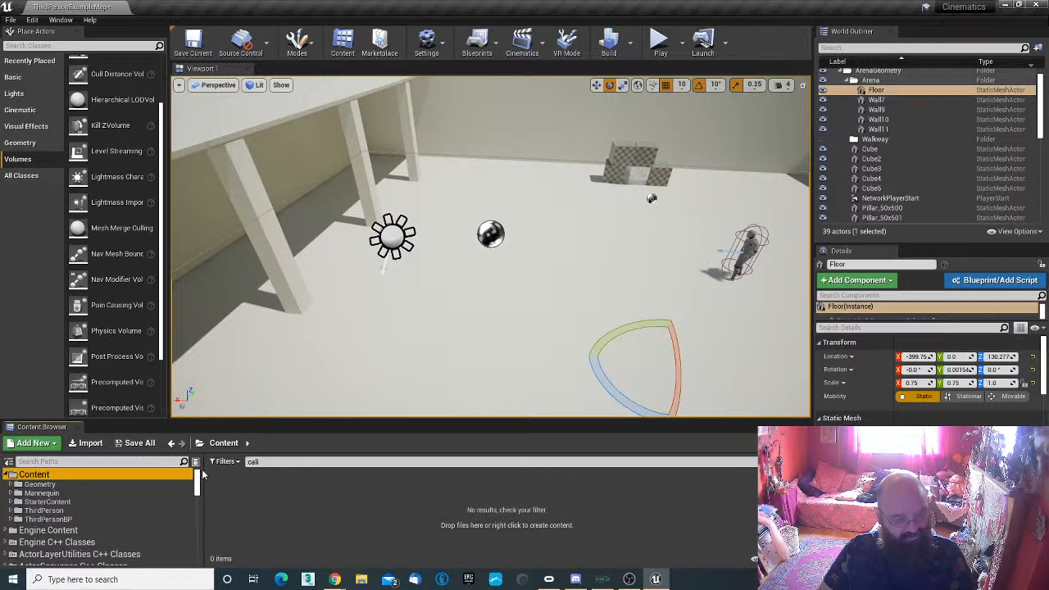
pyautogui.click(65, 531)
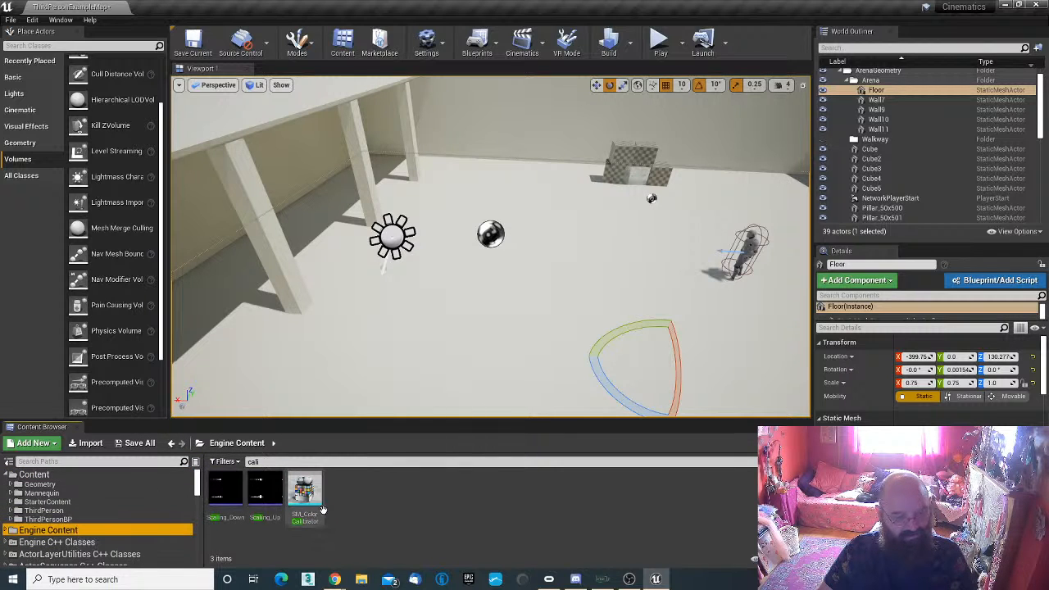
# Step: Place the SM_ColorCalibrator mesh on the open arena floor near the light source and frame it up close
pyautogui.moveTo(321, 507); pyautogui.dragTo(560, 262)
pyautogui.press('w')
pyautogui.press('f')
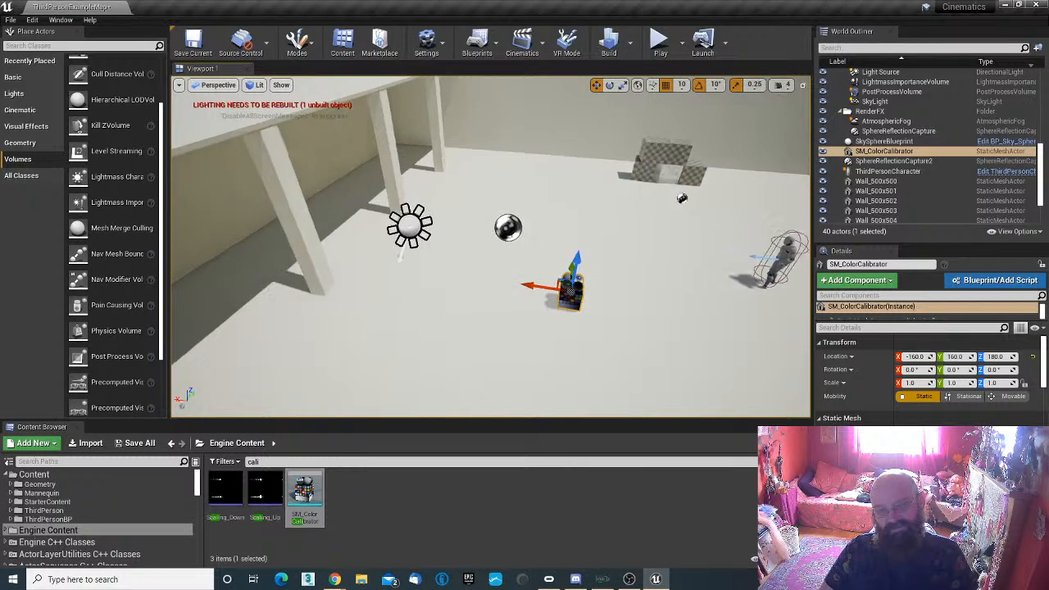
pyautogui.press('w')
pyautogui.moveTo(525, 246); pyautogui.dragTo(502, 247, button='right')
pyautogui.press('d')
pyautogui.press('s')
pyautogui.press('a')
pyautogui.moveTo(666, 329); pyautogui.dragTo(666, 328, button='right')
pyautogui.press('d')
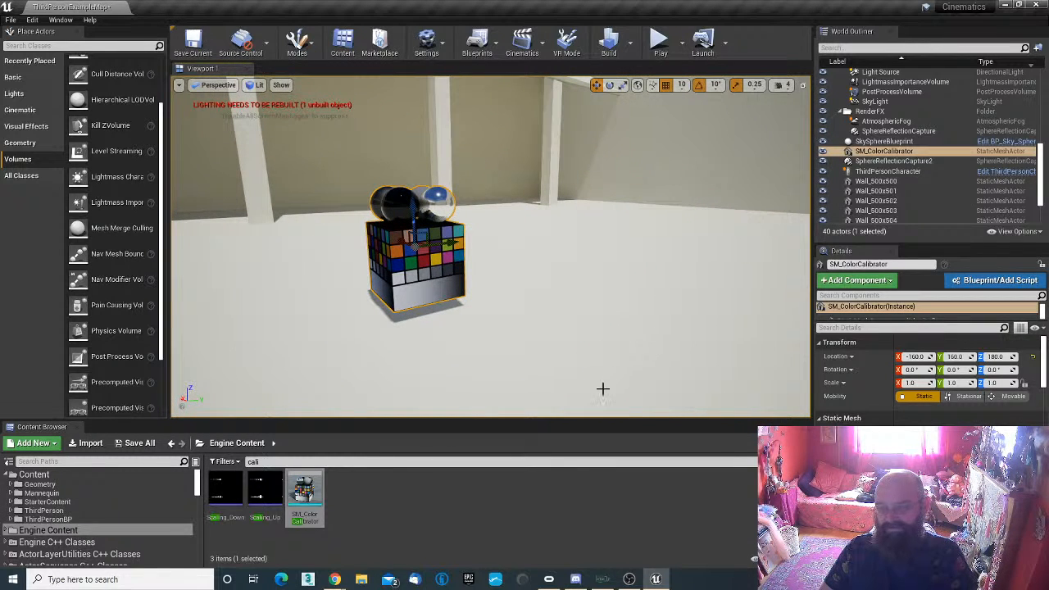
# Step: Return the asset browsing to the project's Content folder and hide the folder tree
pyautogui.click(392, 518)
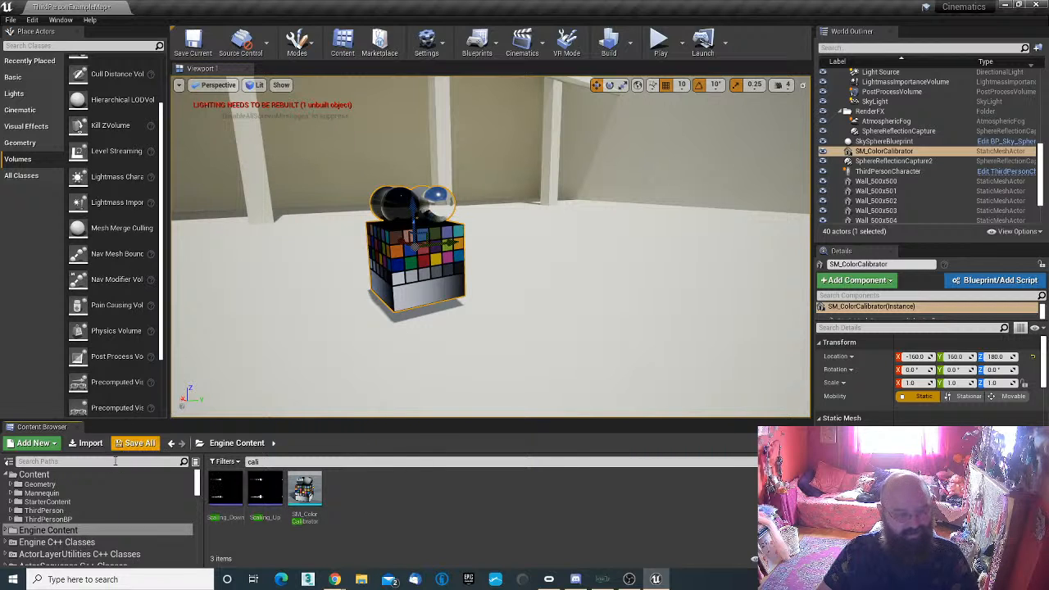
pyautogui.click(29, 475)
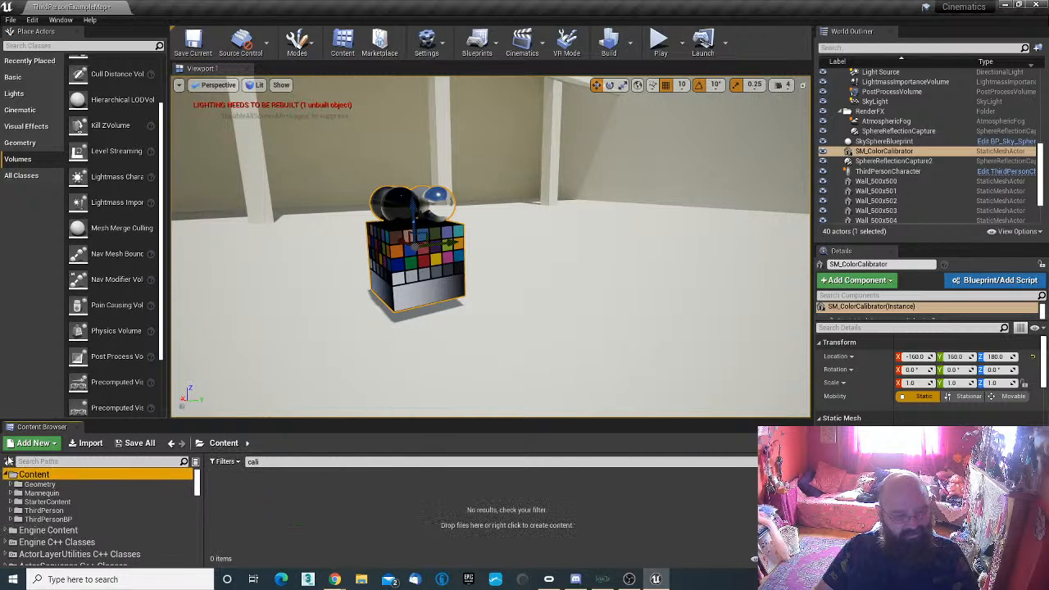
pyautogui.click(9, 462)
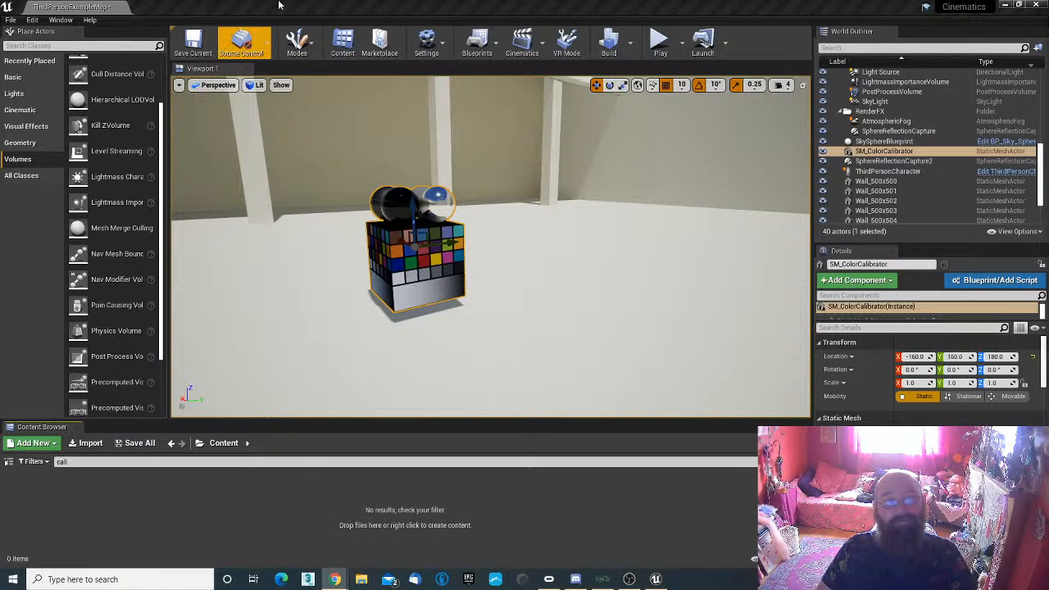
# Step: Open the Pixel Inspector from the developer tools and place its window clear of the color calibrator
pyautogui.click(56, 21)
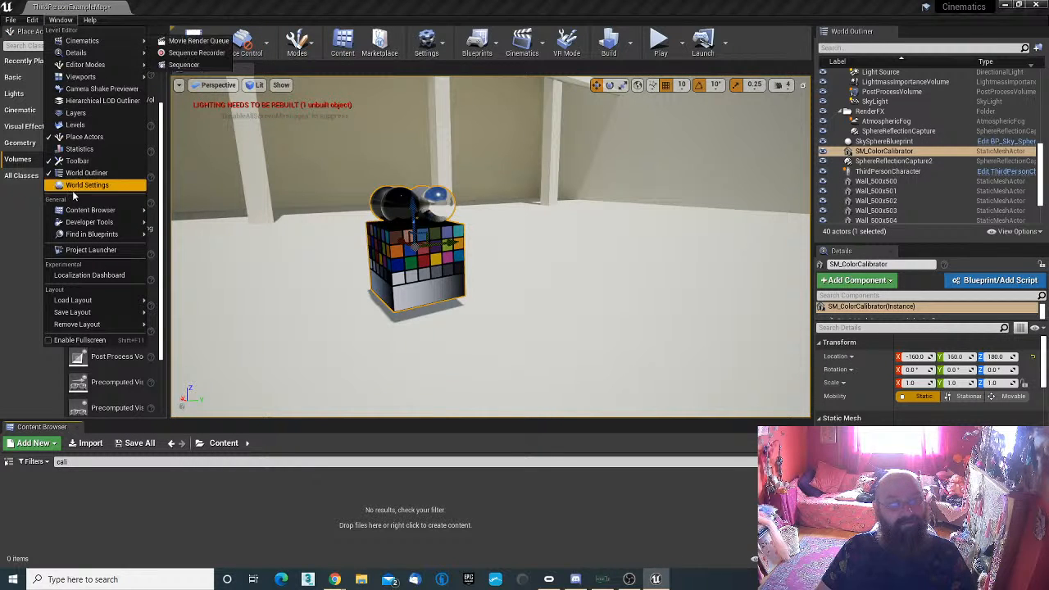
pyautogui.moveTo(73, 223)
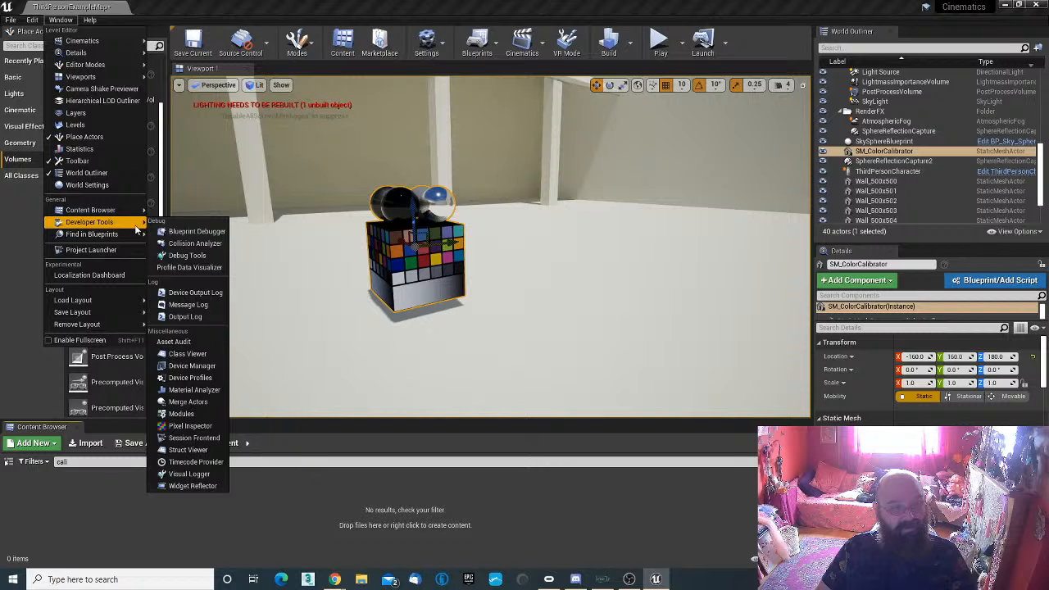
pyautogui.click(191, 426)
pyautogui.moveTo(437, 130); pyautogui.dragTo(773, 290)
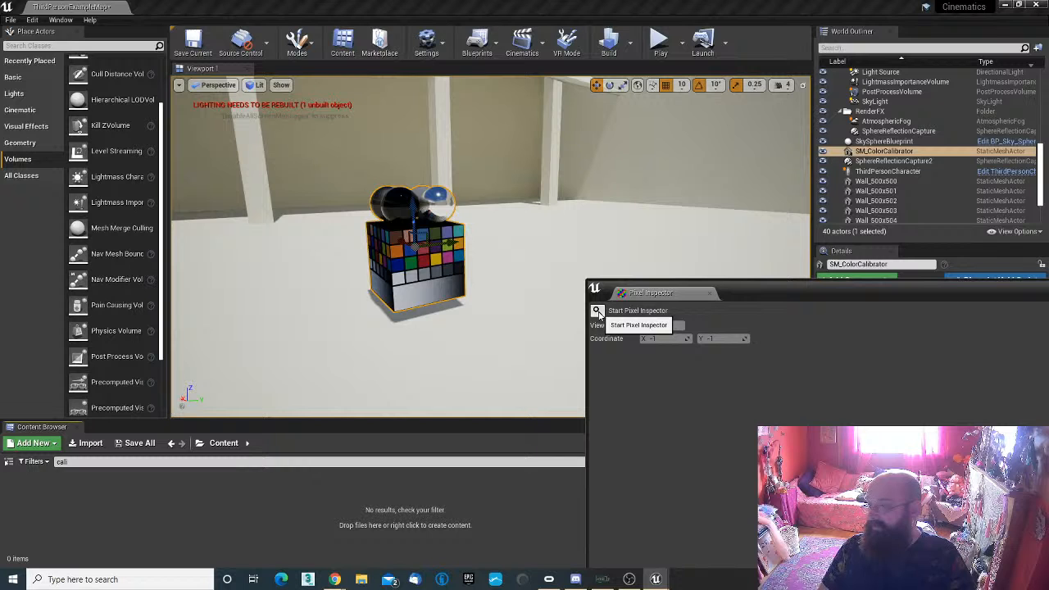
# Step: Frame the color calibrator's swatches and spheres from above and start inspecting its pixels with the Pixel Inspector
pyautogui.moveTo(429, 323); pyautogui.dragTo(961, 353, button='right')
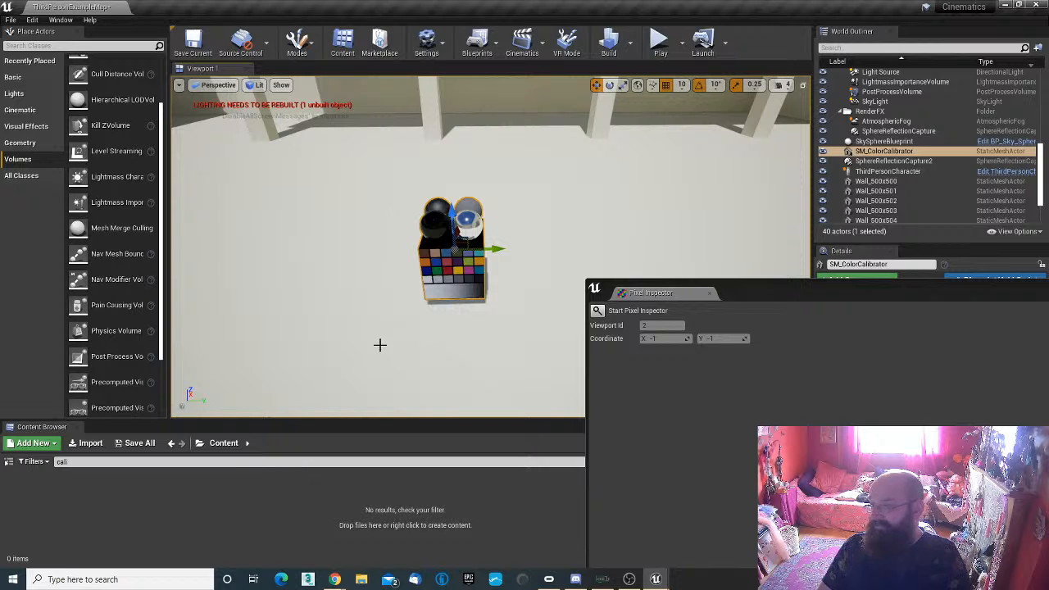
pyautogui.moveTo(347, 328)
pyautogui.mouseDown(button='right')
pyautogui.moveTo(358, 331)
pyautogui.moveTo(351, 318)
pyautogui.mouseUp(button='right')
pyautogui.press('a')
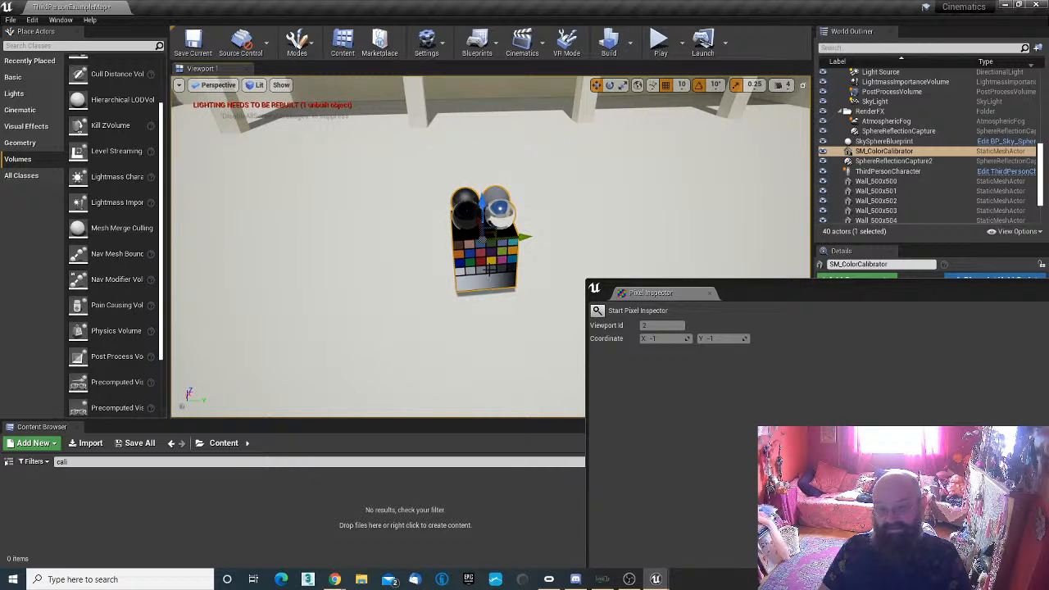
pyautogui.moveTo(471, 300); pyautogui.dragTo(481, 304, button='right')
pyautogui.press('w')
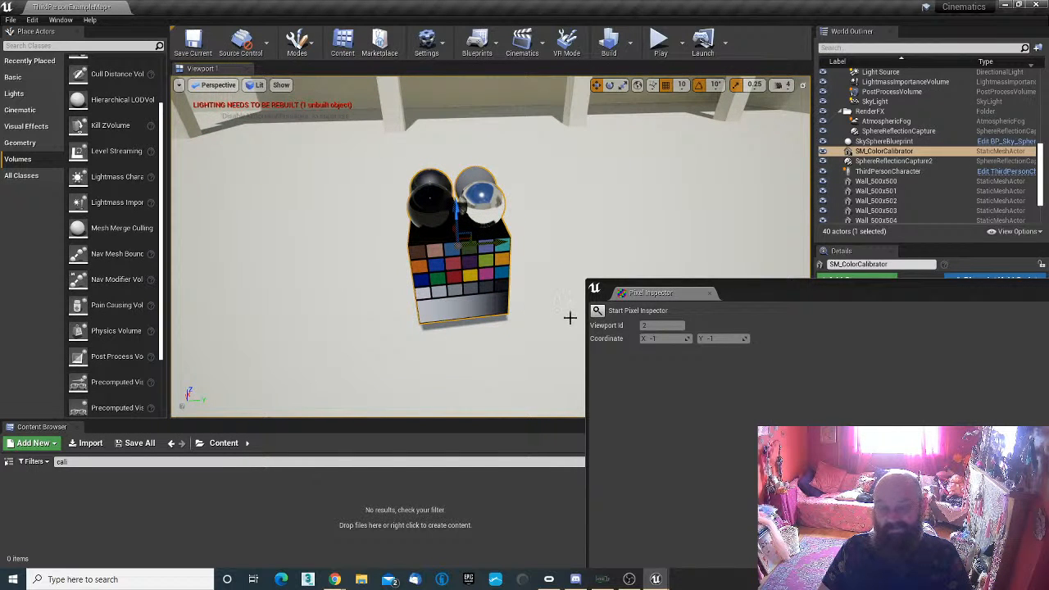
pyautogui.click(598, 310)
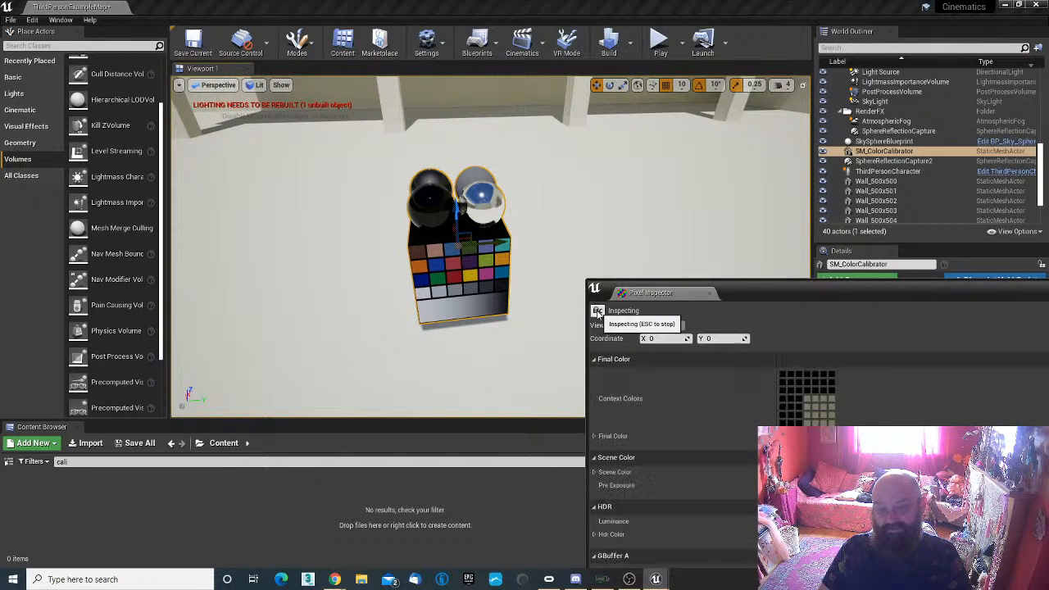
pyautogui.click(471, 290)
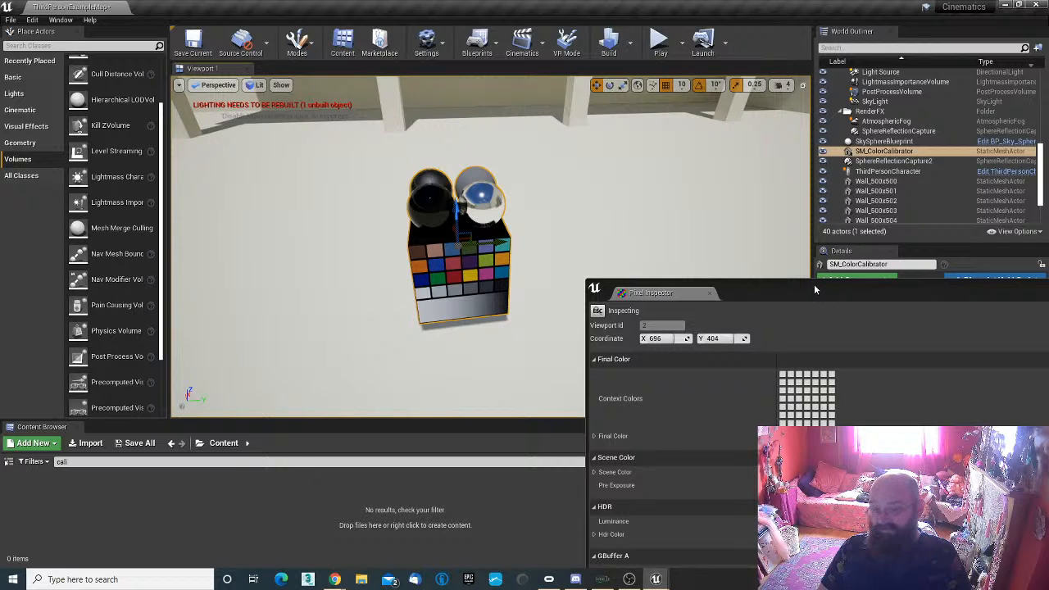
# Step: Enlarge the Pixel Inspector, review its buffer readings and expand the Final Color channels, then move the inspector out of the way
pyautogui.moveTo(814, 283); pyautogui.dragTo(781, 151)
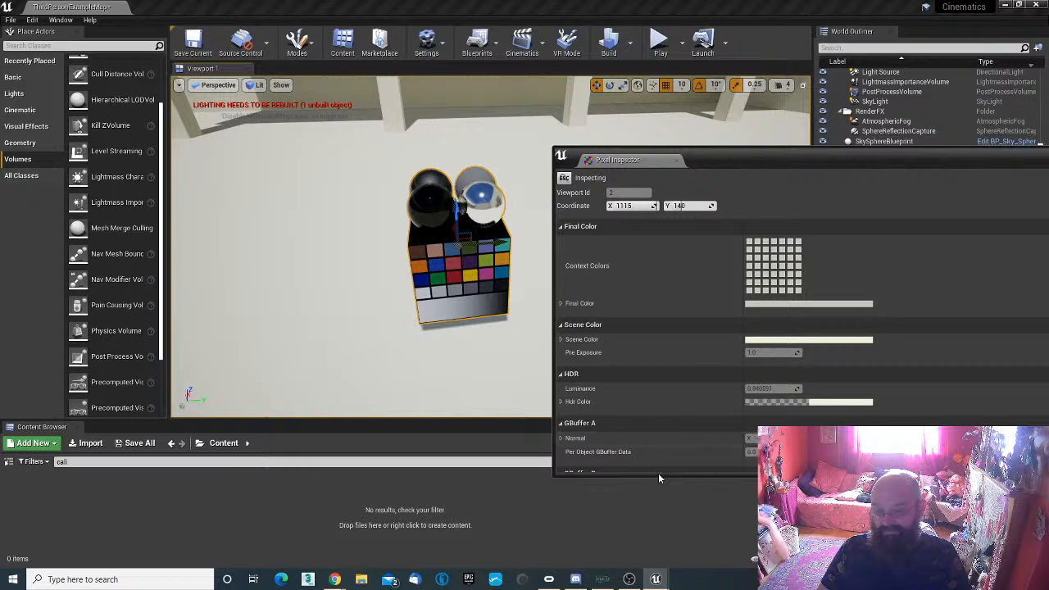
pyautogui.moveTo(658, 474); pyautogui.dragTo(648, 562)
pyautogui.scroll(-1, 679, 434)
pyautogui.scroll(-1, 679, 439)
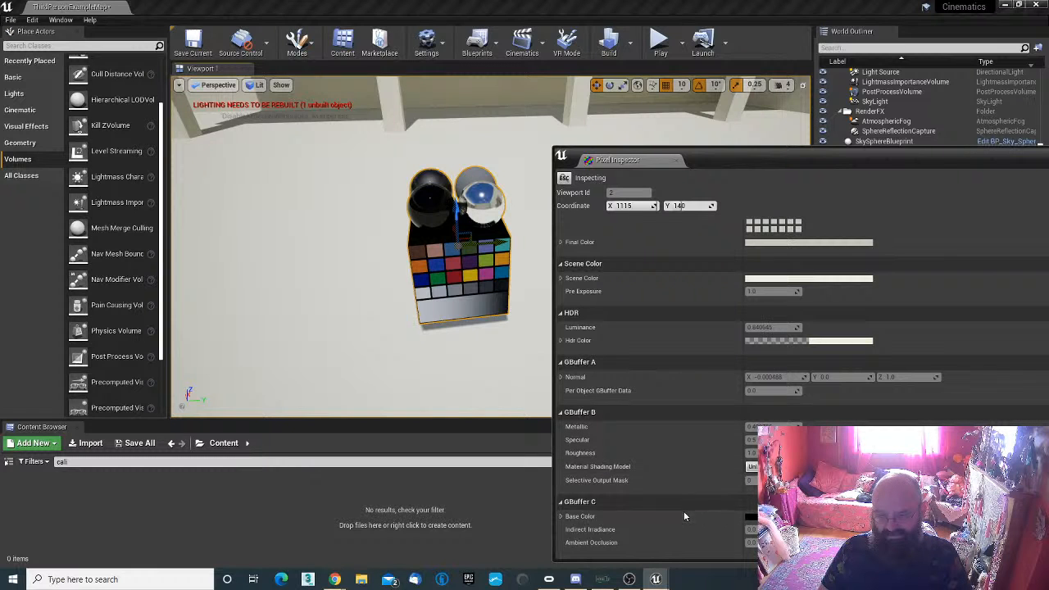
pyautogui.scroll(3, 684, 510)
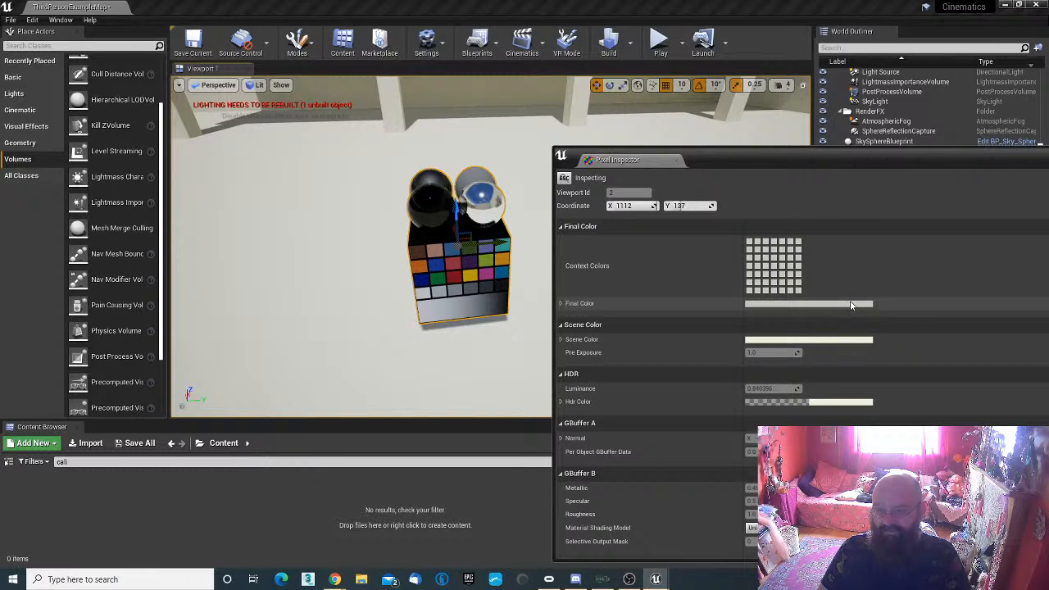
pyautogui.click(561, 305)
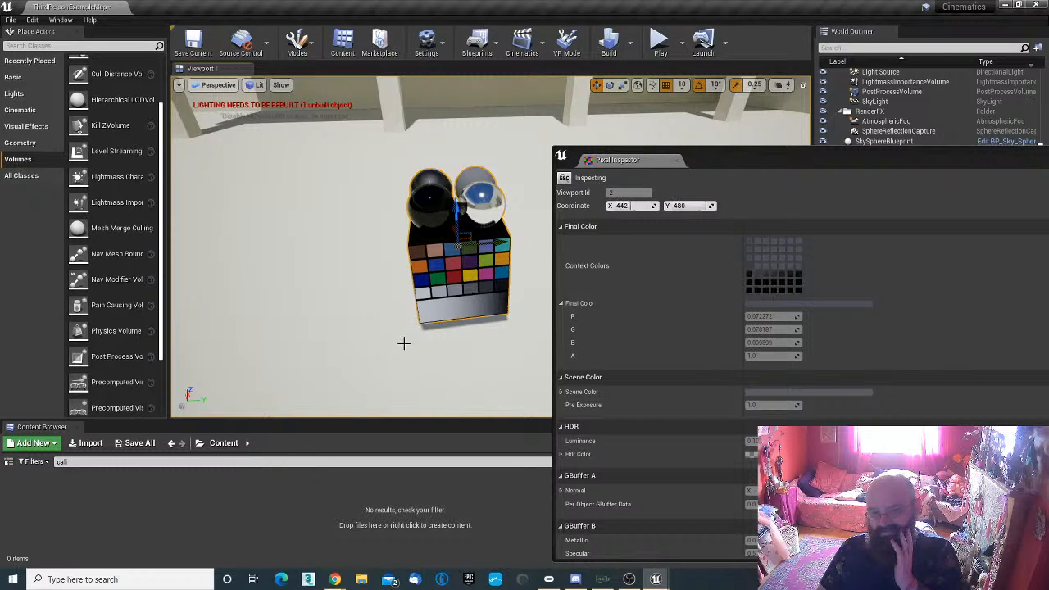
pyautogui.moveTo(730, 156); pyautogui.dragTo(1048, 154)
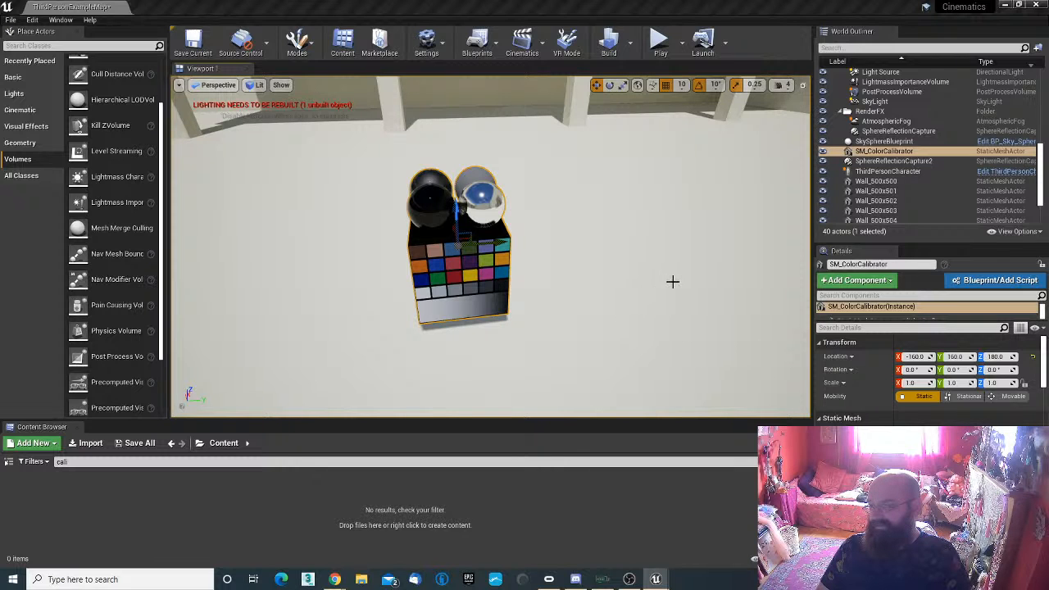
# Step: Select the Light Source directional light while keeping the color calibrator in view
pyautogui.moveTo(575, 314)
pyautogui.mouseDown(button='middle')
pyautogui.moveTo(611, 305)
pyautogui.moveTo(572, 312)
pyautogui.mouseUp(button='middle')
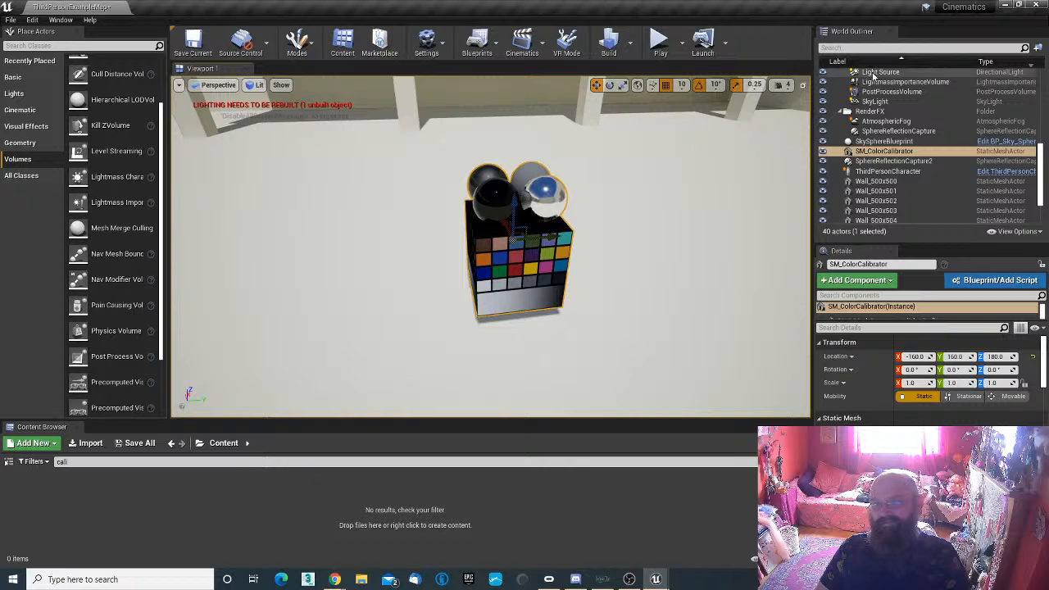
pyautogui.click(876, 72)
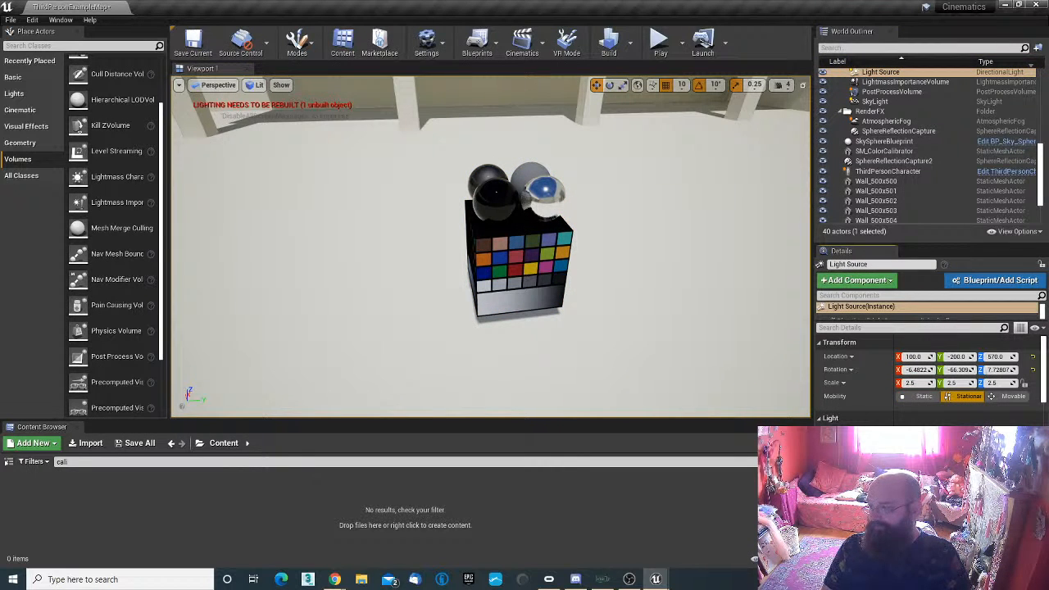
pyautogui.press('Return')
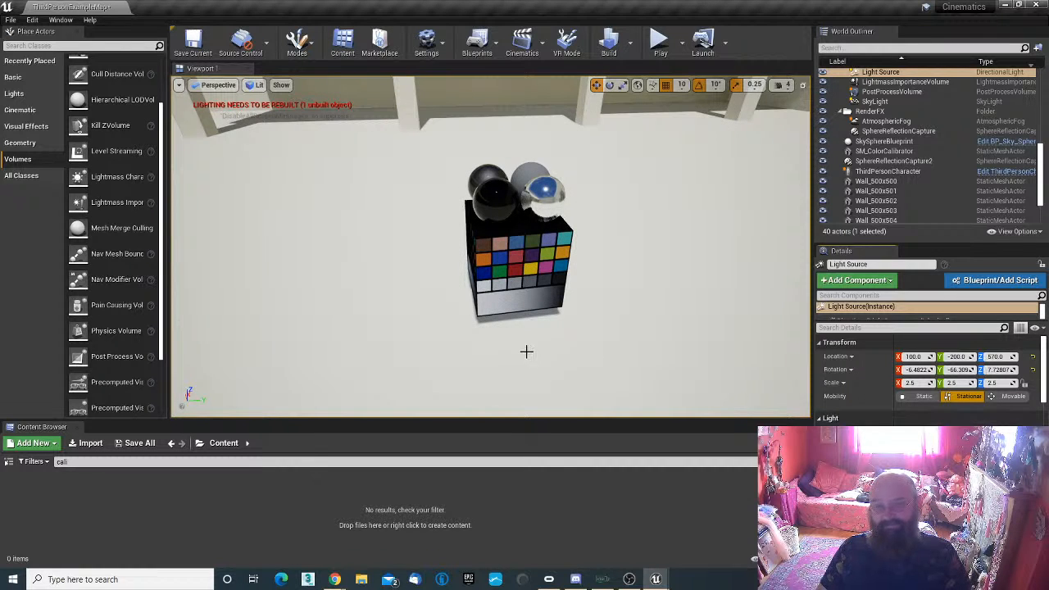
# Step: Examine the pixel colour values around the colour calibrator with the Pixel Inspector, and close the inspector
pyautogui.keyDown('alt'); pyautogui.moveTo(492, 246); pyautogui.dragTo(512, 230); pyautogui.keyUp('alt')
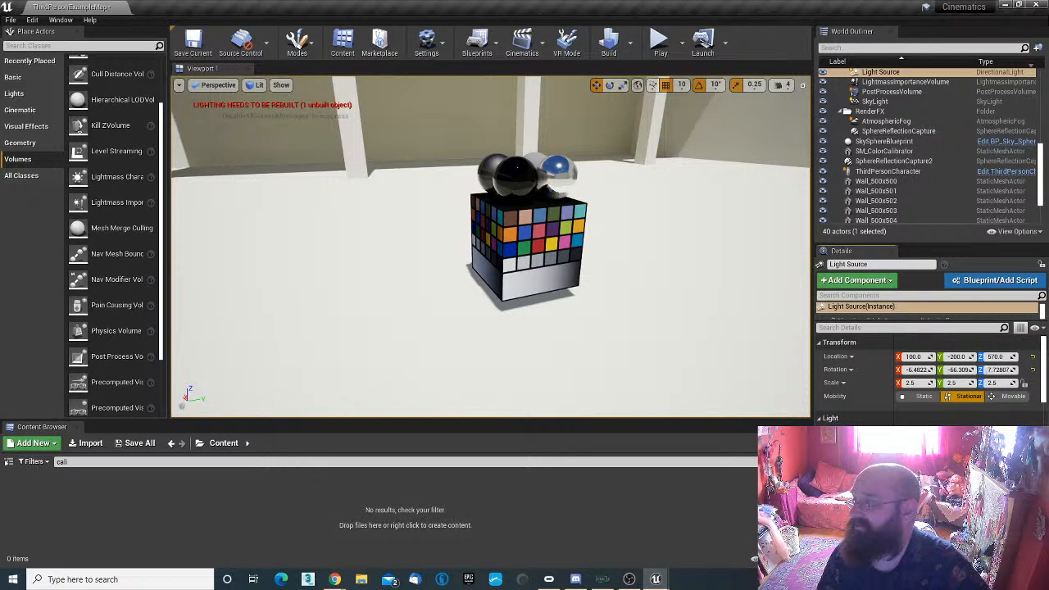
pyautogui.moveTo(1048, 163); pyautogui.dragTo(184, 47)
pyautogui.moveTo(625, 251); pyautogui.dragTo(600, 256, button='right')
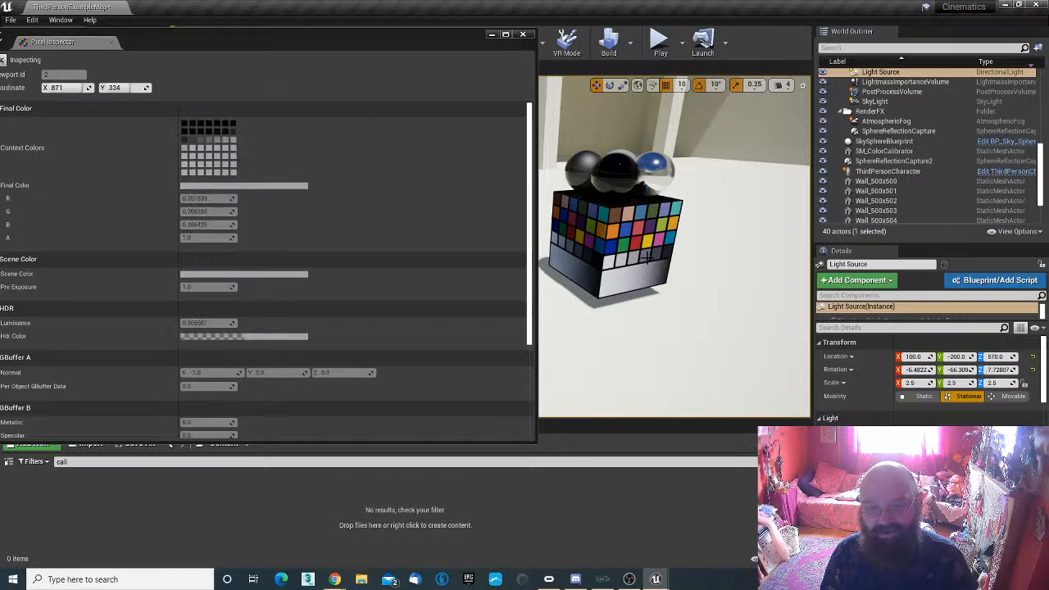
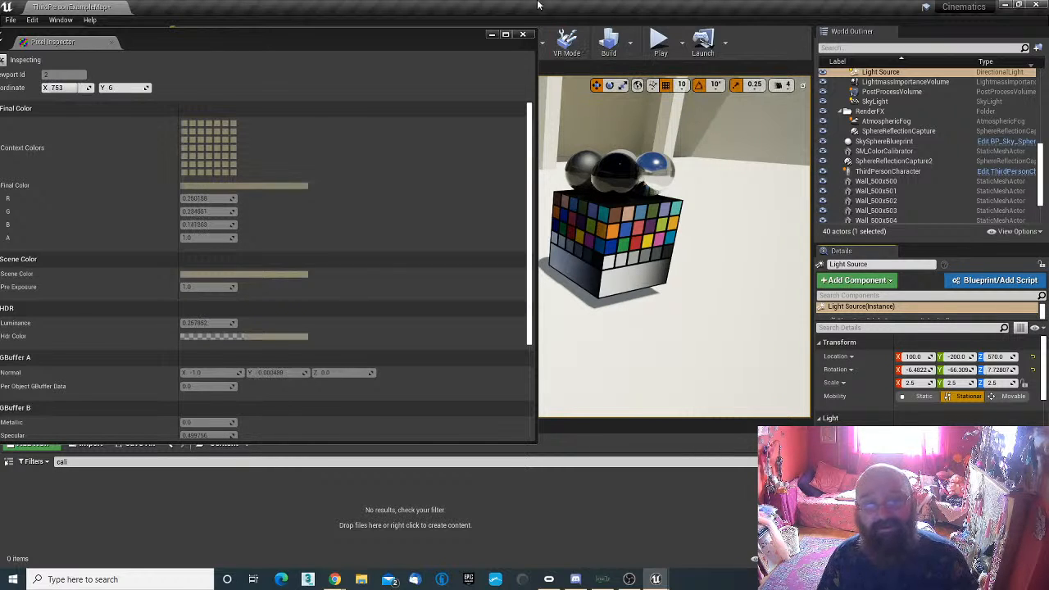
pyautogui.click(522, 34)
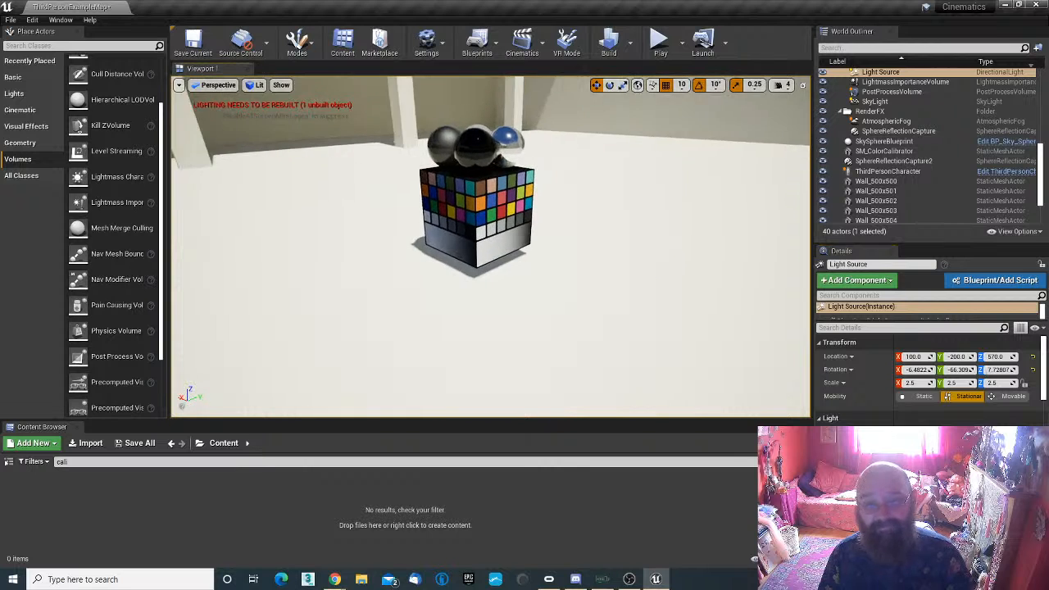
# Step: Select the PostProcessVolume and filter its details by "unb" to check the Infinite Extent (Unbound) setting
pyautogui.moveTo(490, 246); pyautogui.dragTo(541, 267, button='right')
pyautogui.press('s')
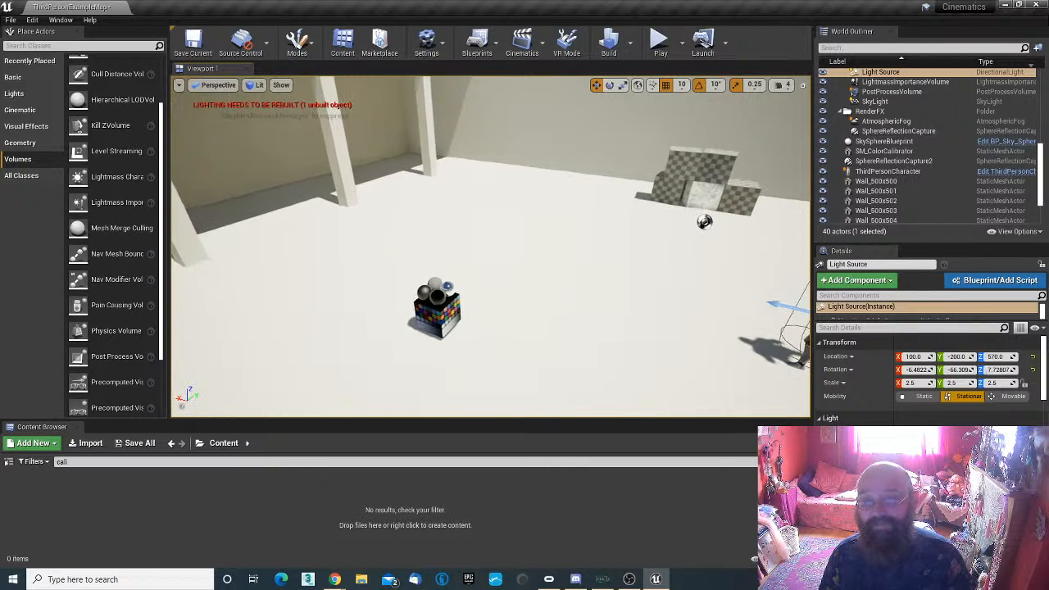
pyautogui.press('d')
pyautogui.moveTo(451, 241); pyautogui.dragTo(424, 242, button='right')
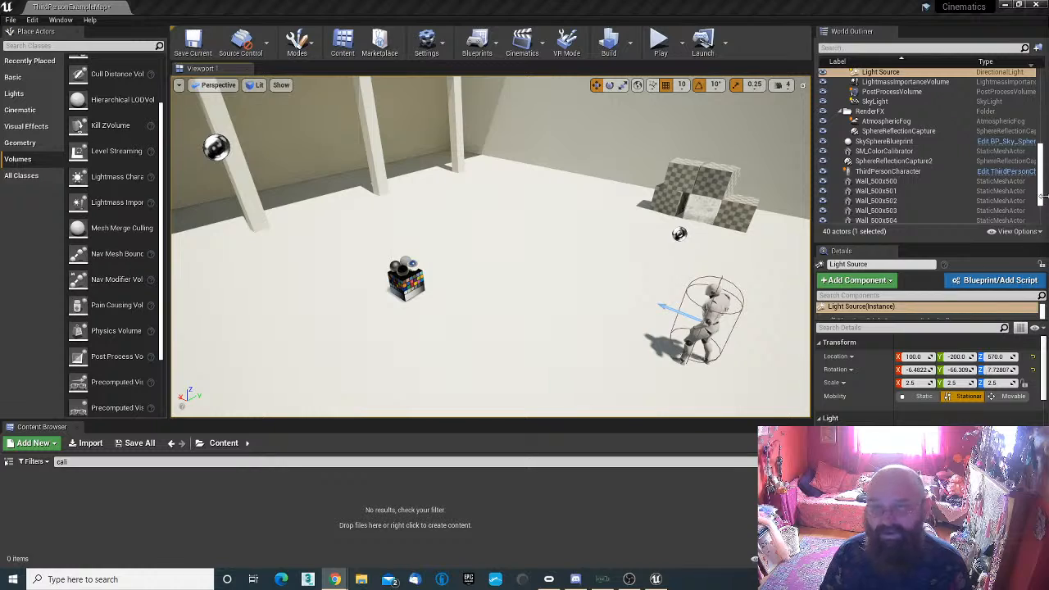
pyautogui.click(892, 91)
pyautogui.moveTo(545, 287); pyautogui.dragTo(469, 264, button='right')
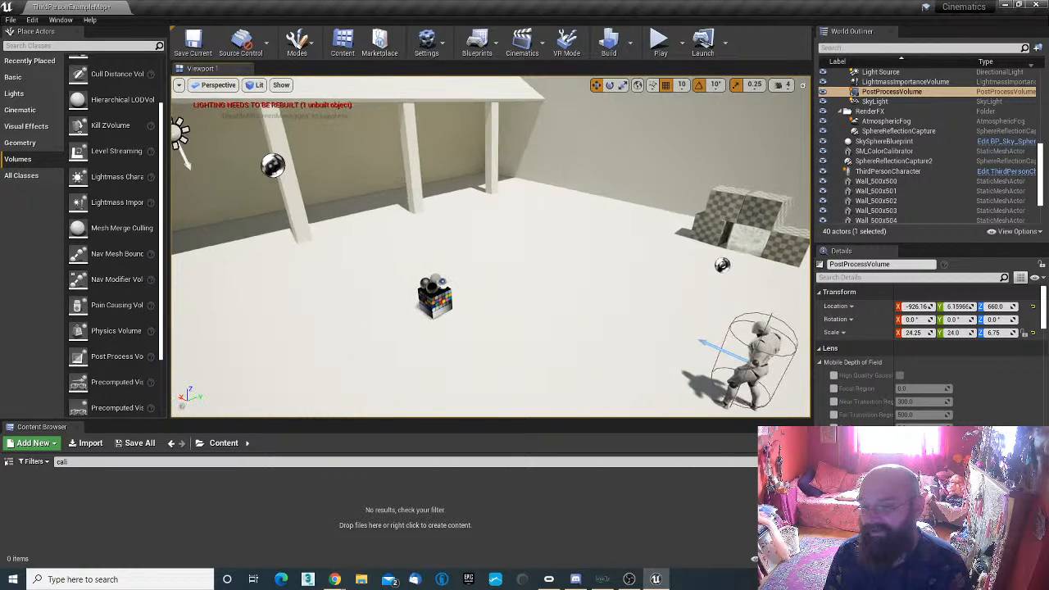
pyautogui.click(867, 277)
pyautogui.write('unb')
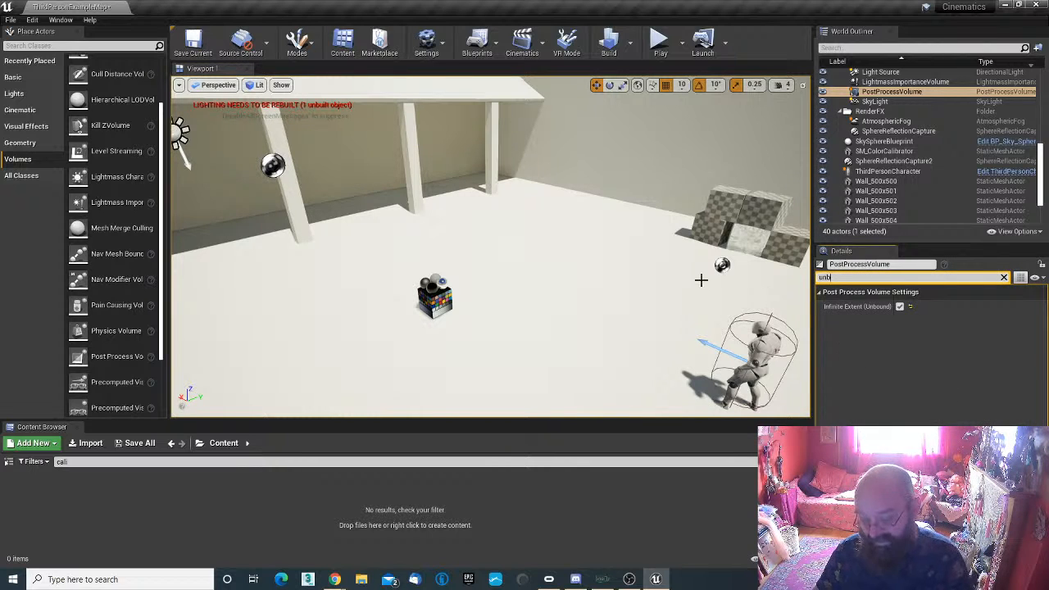
# Step: Replace the PostProcessVolume's details filter with "expo" to bring up the exposure settings
pyautogui.press('BackSpace')
pyautogui.press('BackSpace')
pyautogui.press('BackSpace')
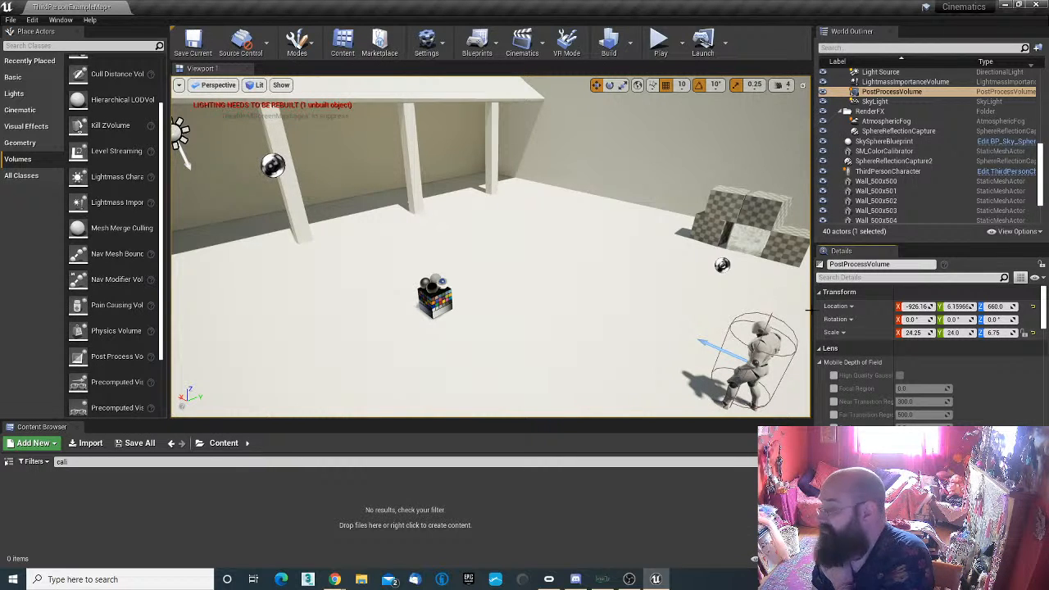
pyautogui.write('expo')
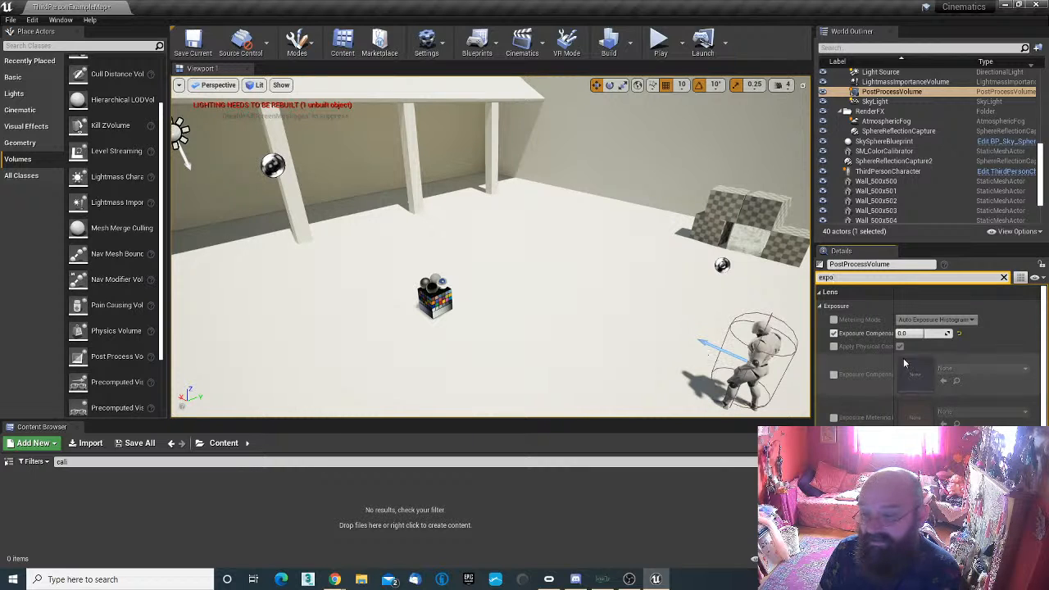
# Step: Set the PostProcessVolume's Exposure Compensation to 5.4 and check the scene
pyautogui.click(926, 334)
pyautogui.write('5.4')
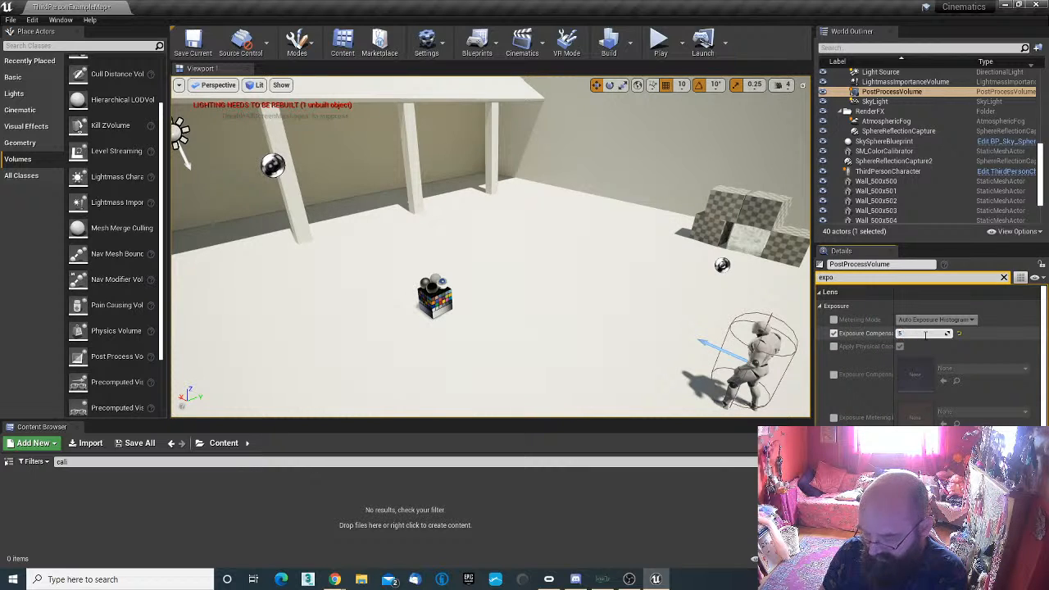
pyautogui.press('Return')
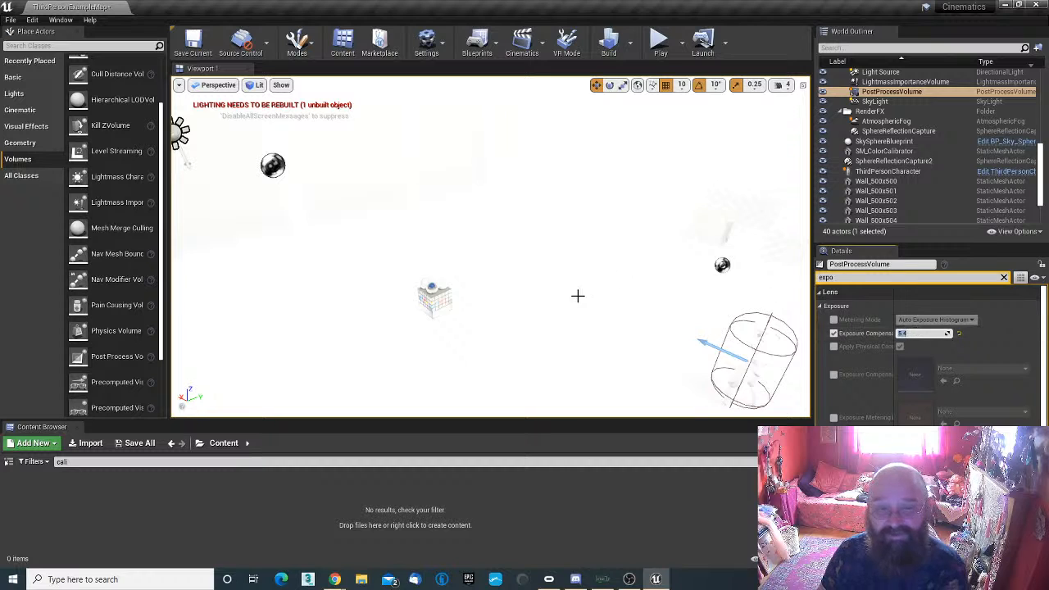
pyautogui.moveTo(578, 297)
pyautogui.mouseDown(button='right')
pyautogui.moveTo(459, 226)
pyautogui.moveTo(328, 287)
pyautogui.moveTo(553, 318)
pyautogui.moveTo(579, 295)
pyautogui.mouseUp(button='right')
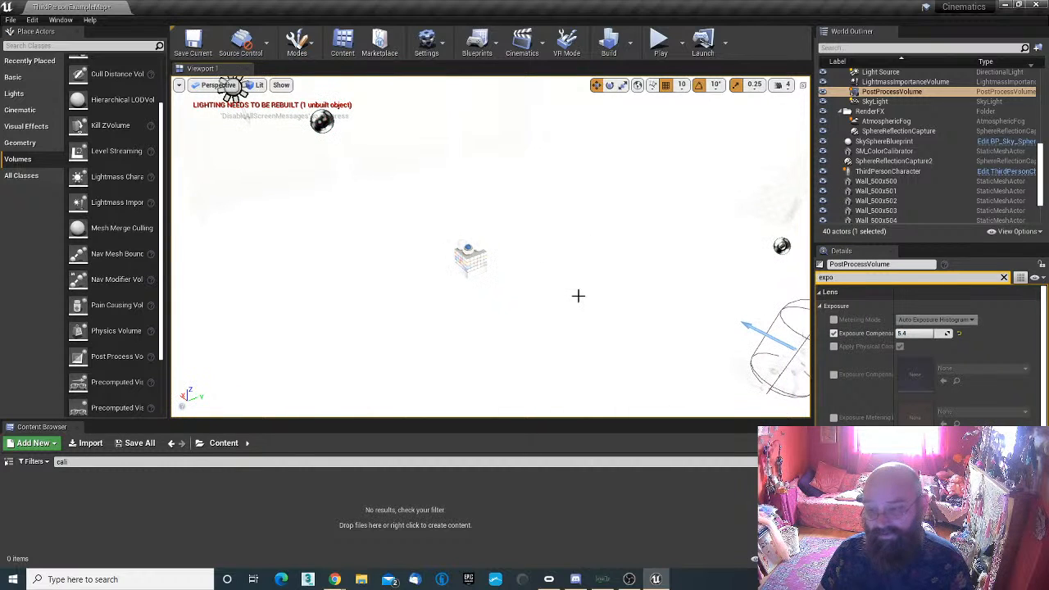
# Step: Reduce the PostProcessVolume's Exposure Compensation to 1.25 and check the scene
pyautogui.click(918, 334)
pyautogui.write('1.25')
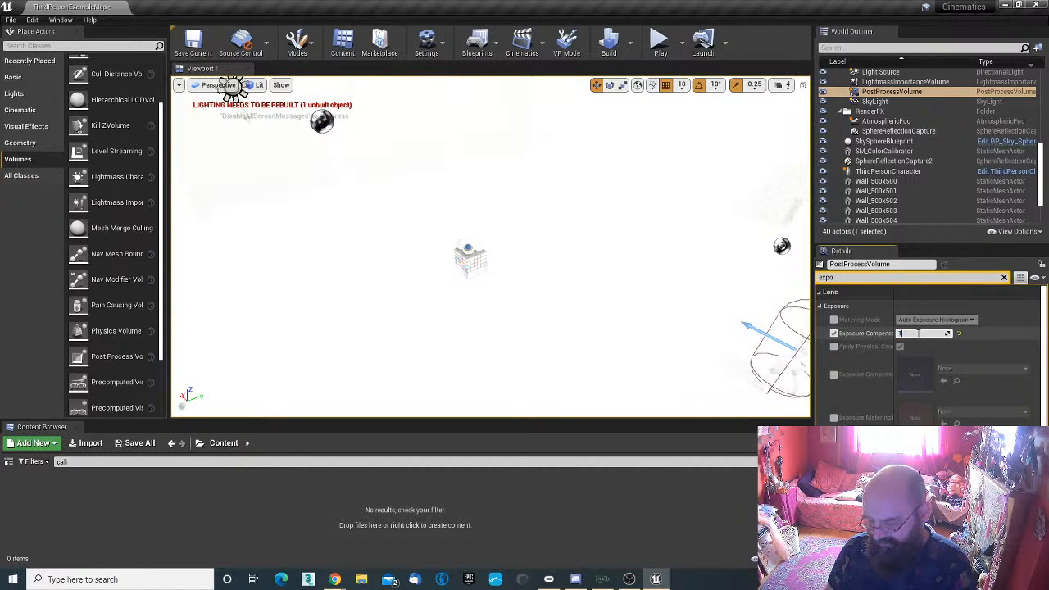
pyautogui.press('Return')
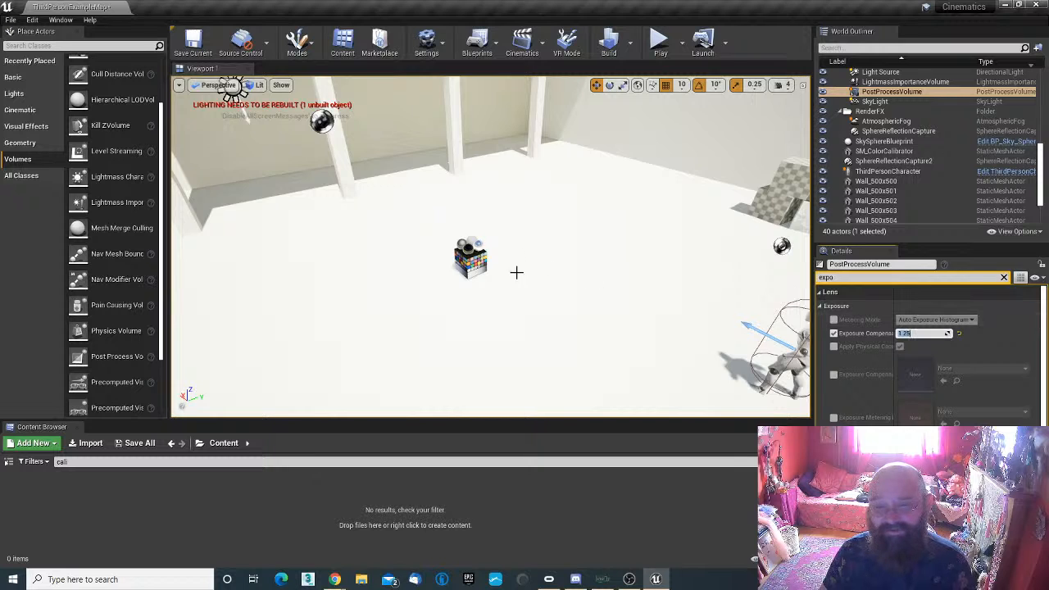
pyautogui.moveTo(515, 272)
pyautogui.mouseDown(button='right')
pyautogui.moveTo(467, 205)
pyautogui.moveTo(328, 217)
pyautogui.moveTo(591, 262)
pyautogui.moveTo(459, 270)
pyautogui.moveTo(517, 273)
pyautogui.mouseUp(button='right')
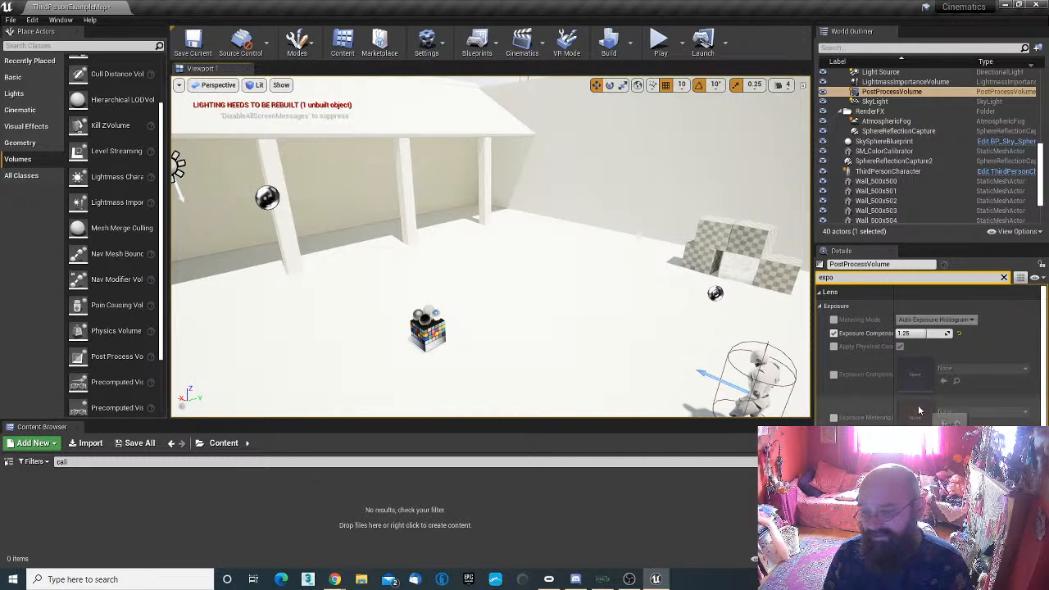
# Step: Set the PostProcessVolume's Exposure Compensation to 0.25 and check the scene
pyautogui.click(932, 334)
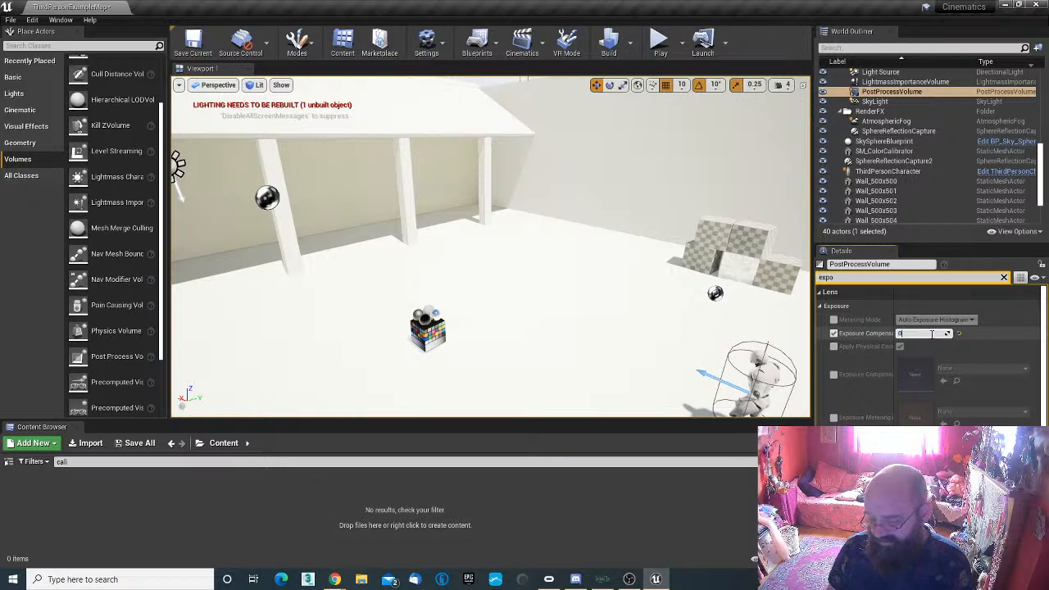
pyautogui.write('0.25')
pyautogui.press('Return')
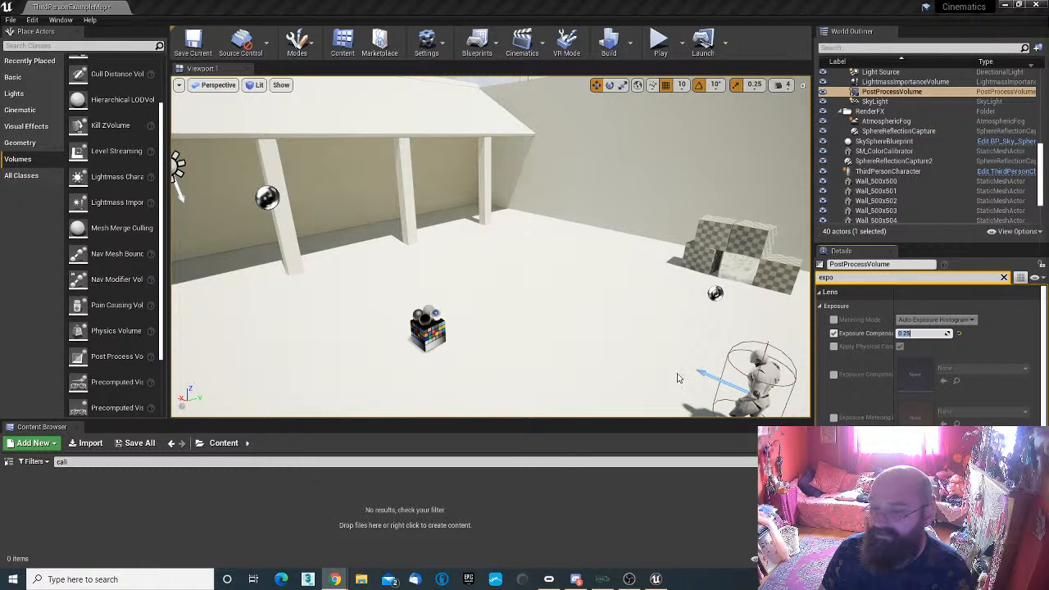
pyautogui.moveTo(660, 363)
pyautogui.mouseDown(button='right')
pyautogui.moveTo(612, 379)
pyautogui.moveTo(648, 379)
pyautogui.moveTo(661, 362)
pyautogui.mouseUp(button='right')
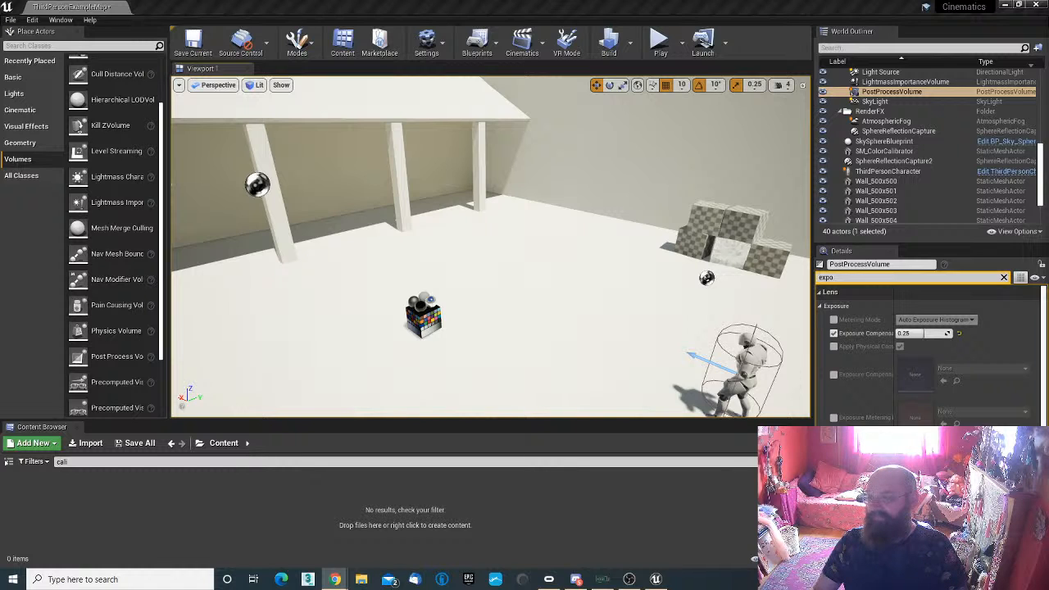
pyautogui.moveTo(571, 279); pyautogui.dragTo(595, 279, button='right')
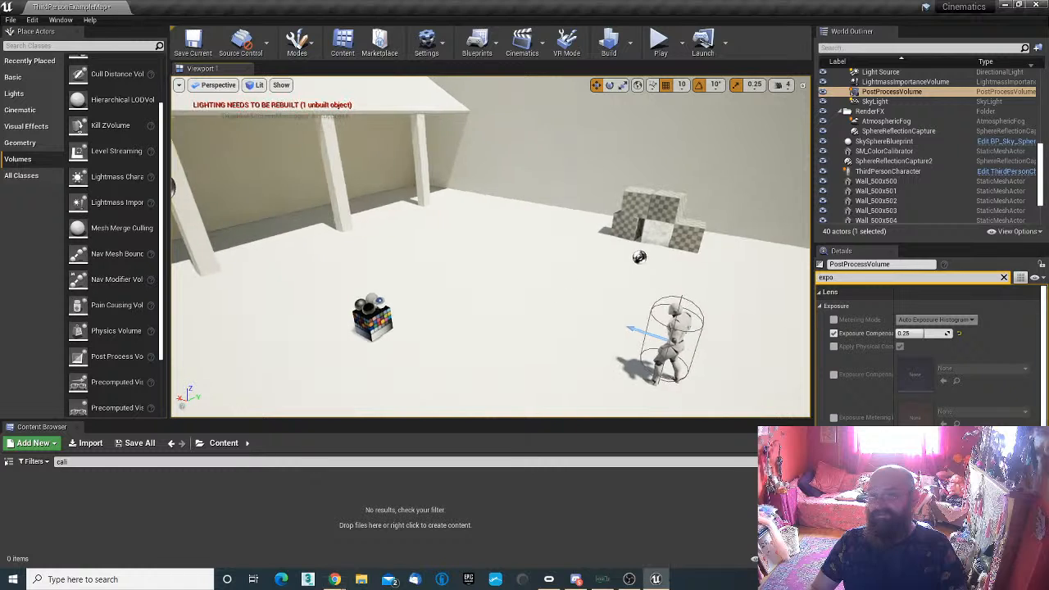
# Step: Rename the Light Source directional light as "main light"
pyautogui.click(893, 73)
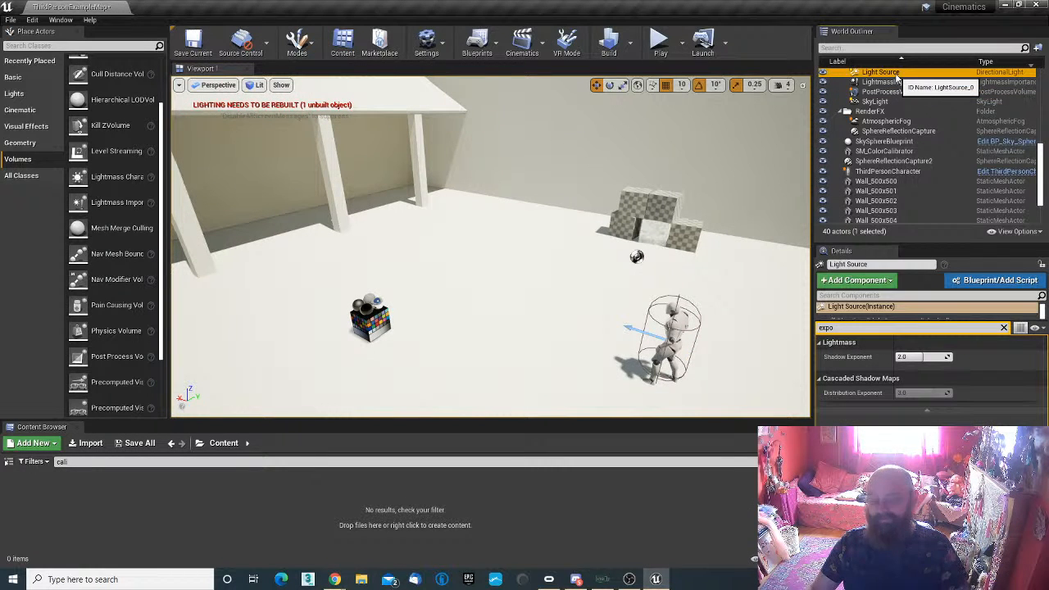
pyautogui.press('F2')
pyautogui.write('main light')
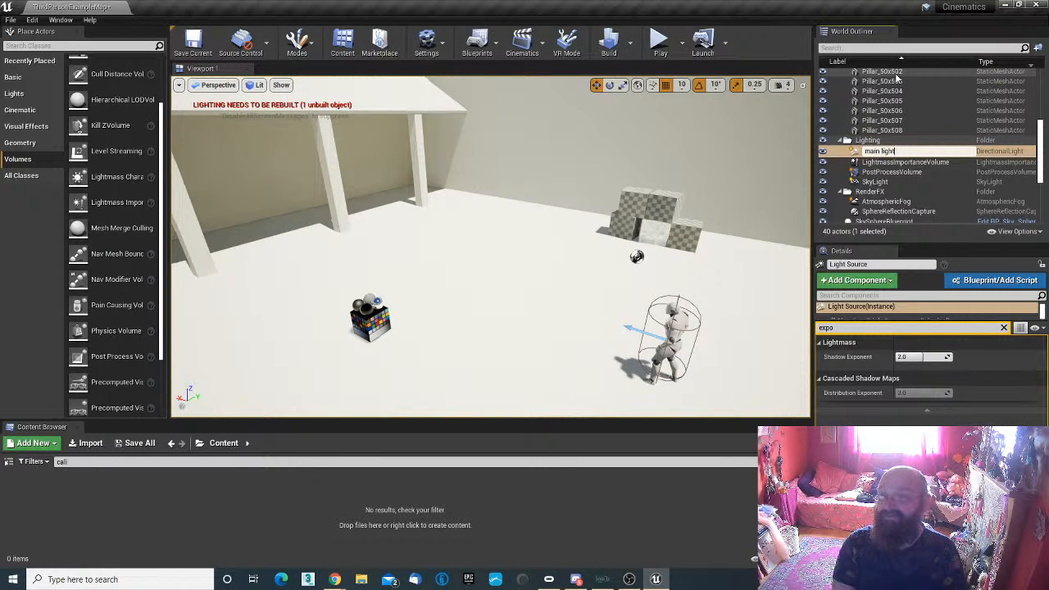
pyautogui.press('Return')
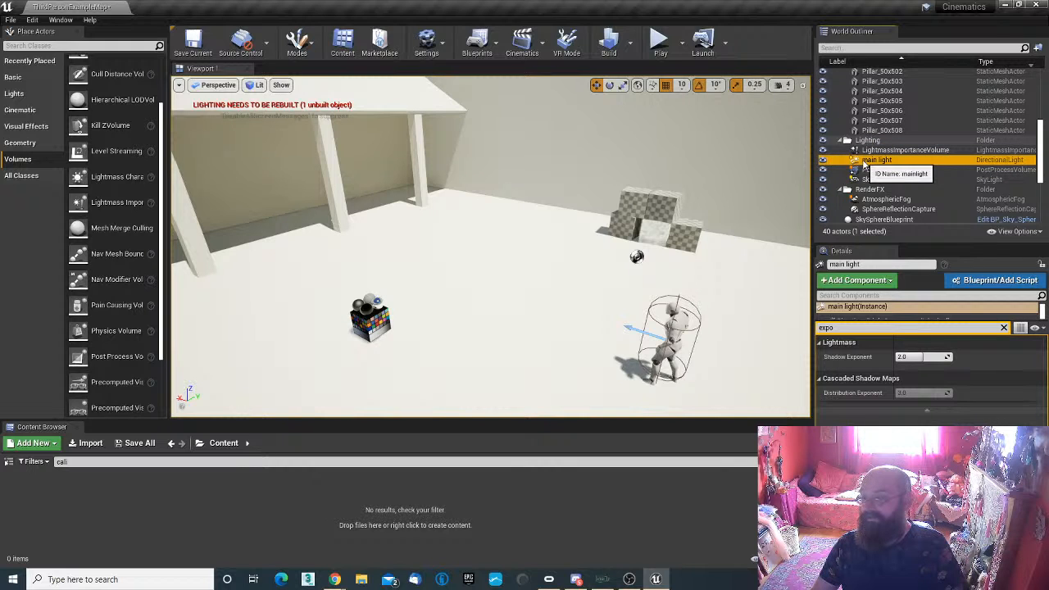
# Step: Clear the details filter and review the main light's Transform, Light, Rendering and Lightmass settings
pyautogui.click(848, 329)
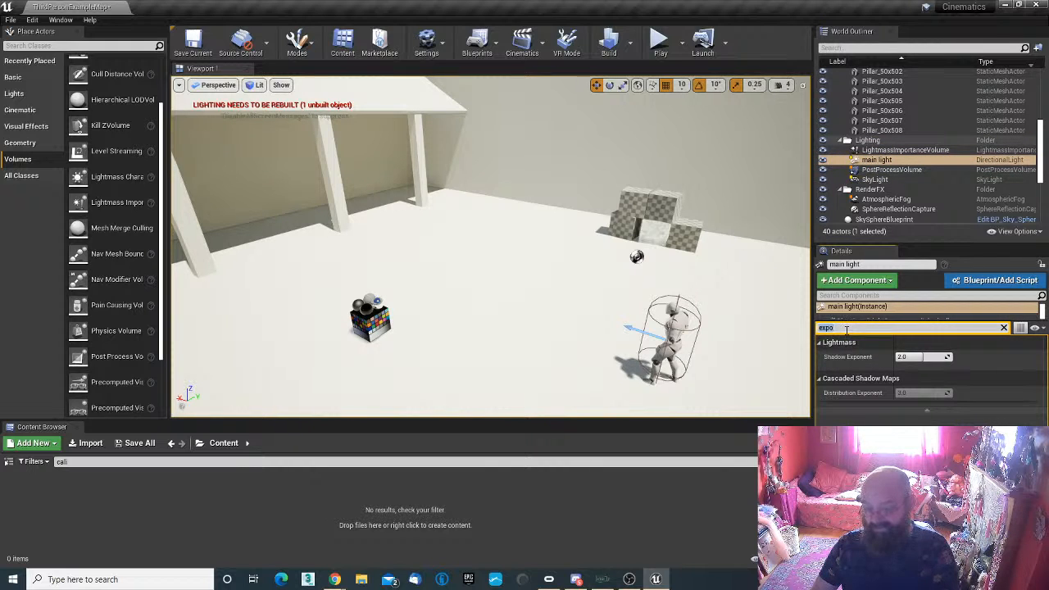
pyautogui.press('BackSpace')
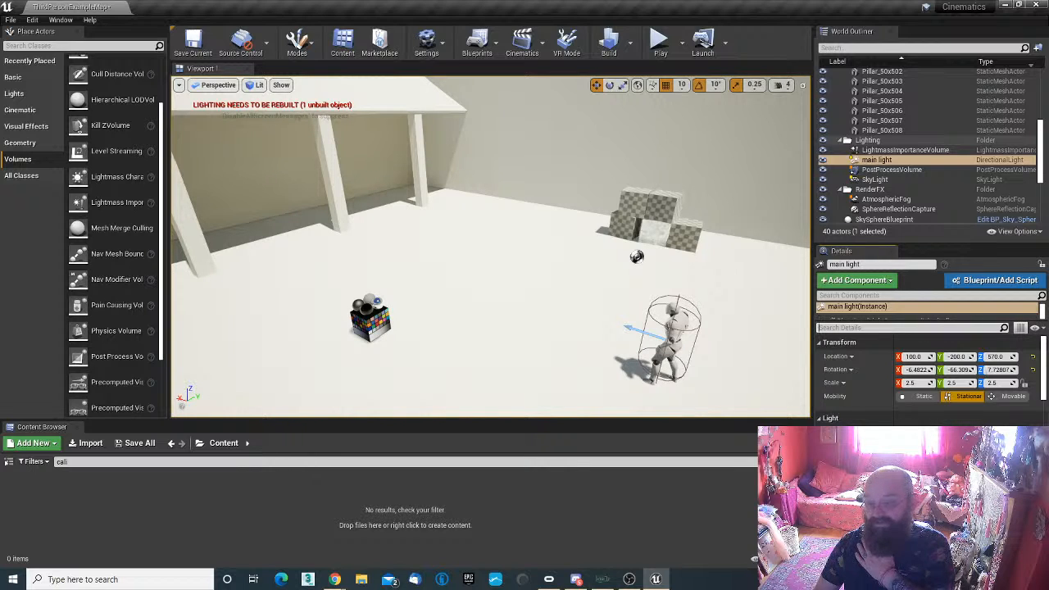
pyautogui.scroll(-10, 926, 377)
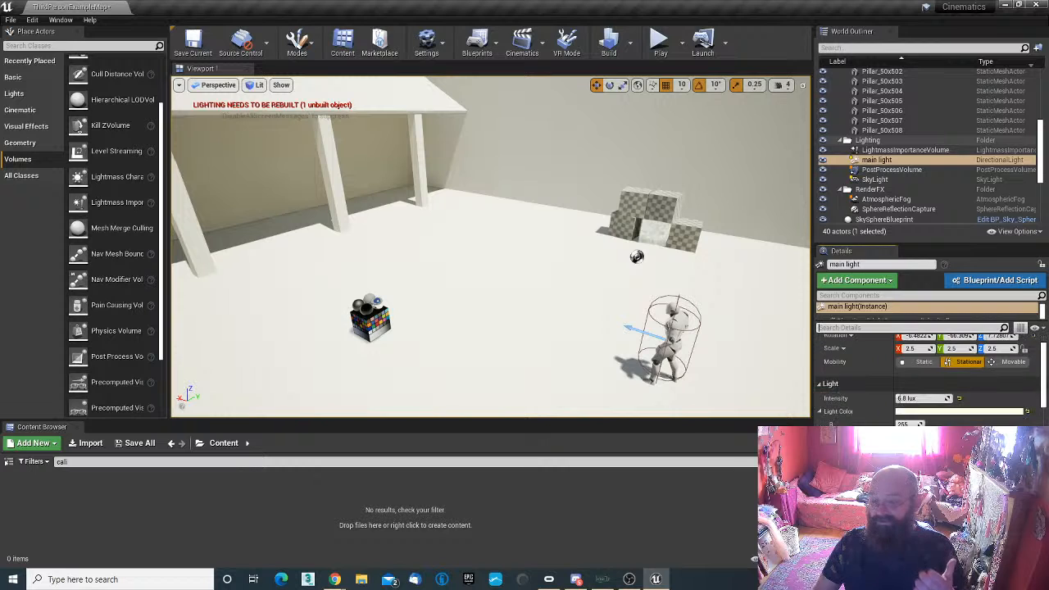
pyautogui.click(869, 328)
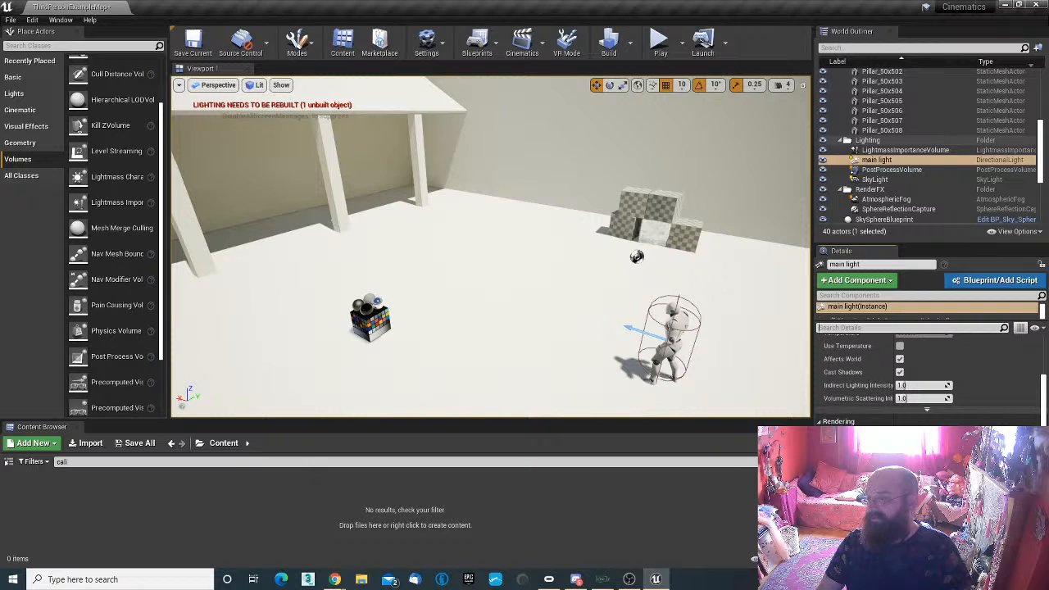
pyautogui.scroll(-3, 930, 377)
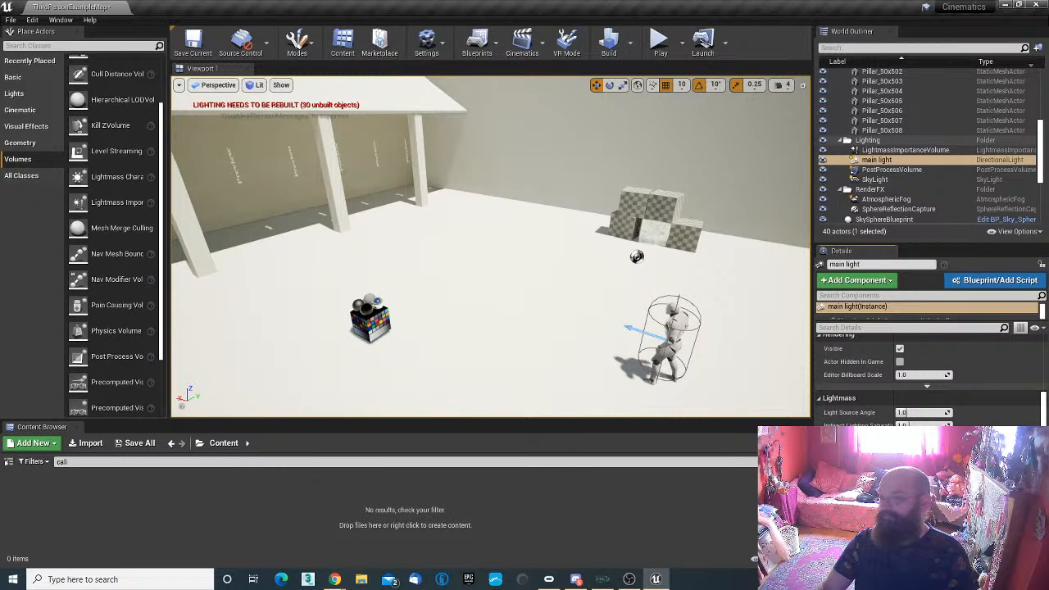
pyautogui.hotkey('alt', 'Tab')
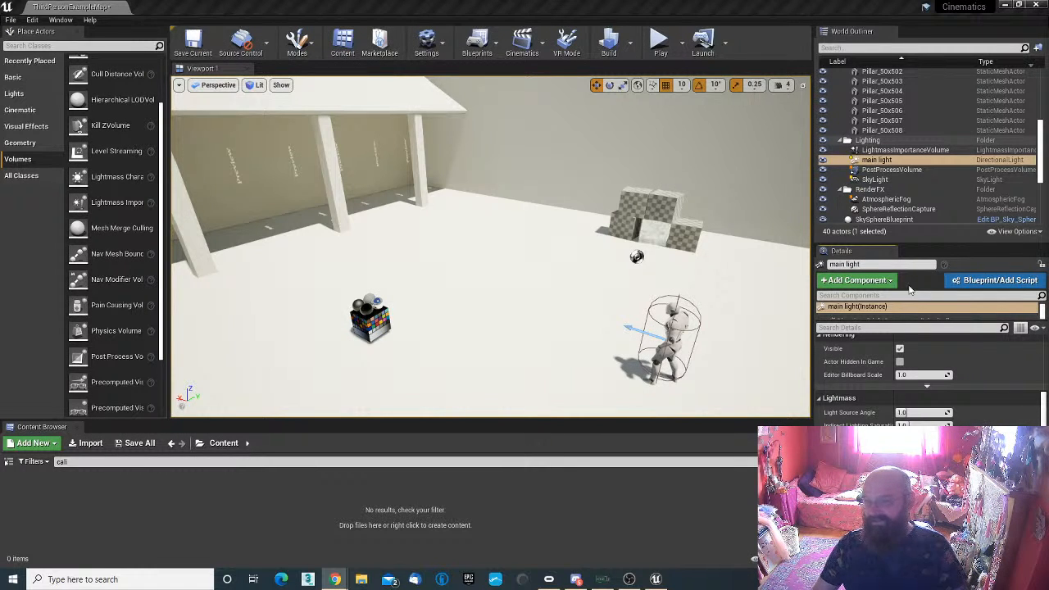
pyautogui.scroll(5, 979, 364)
pyautogui.scroll(6, 1032, 398)
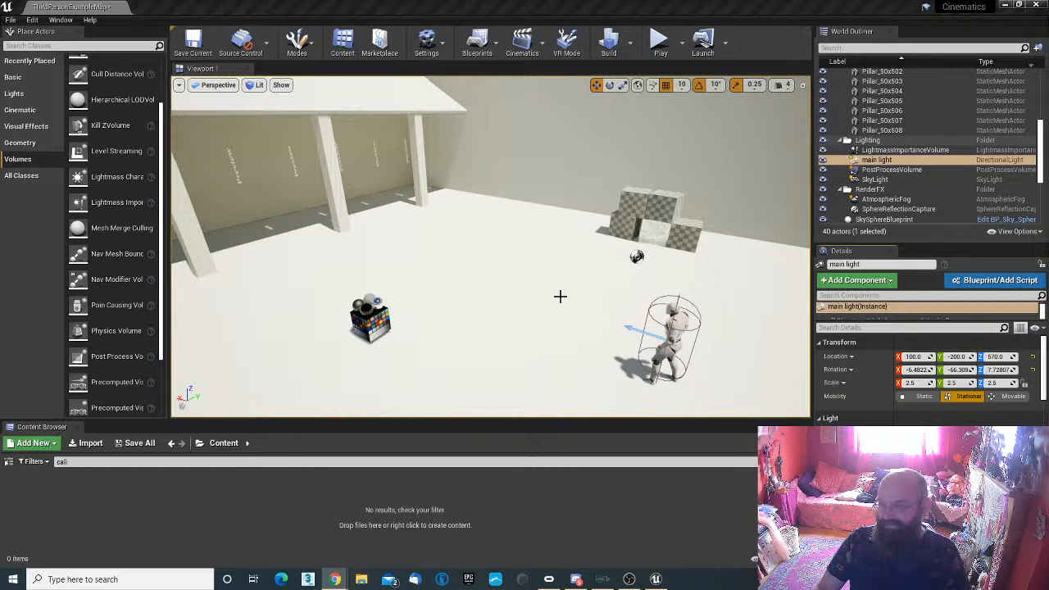
# Step: Set the lighting quality to Production and build the level
pyautogui.moveTo(560, 297); pyautogui.dragTo(506, 306, button='right')
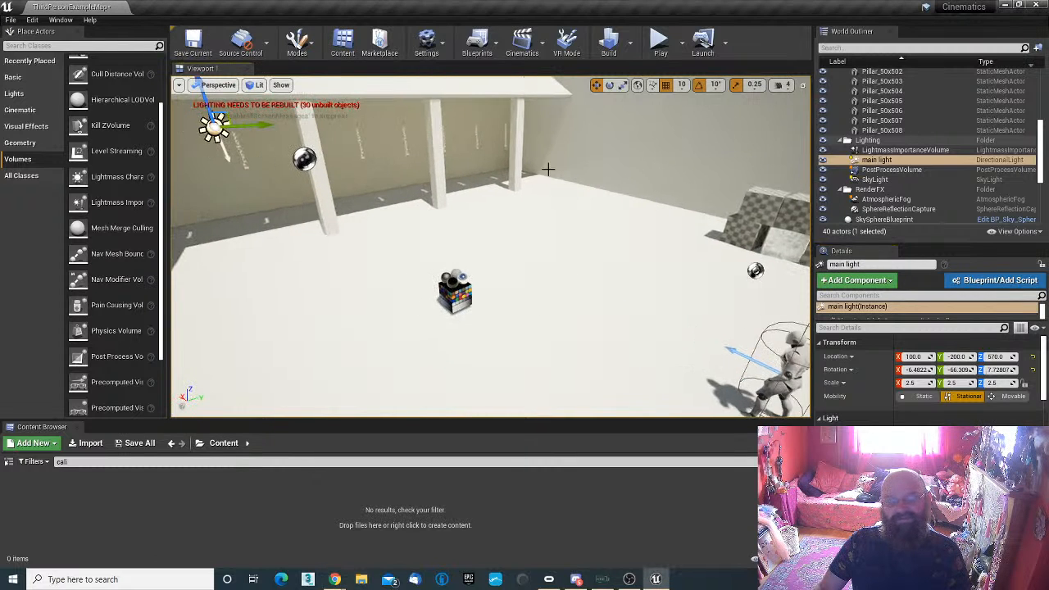
pyautogui.click(630, 42)
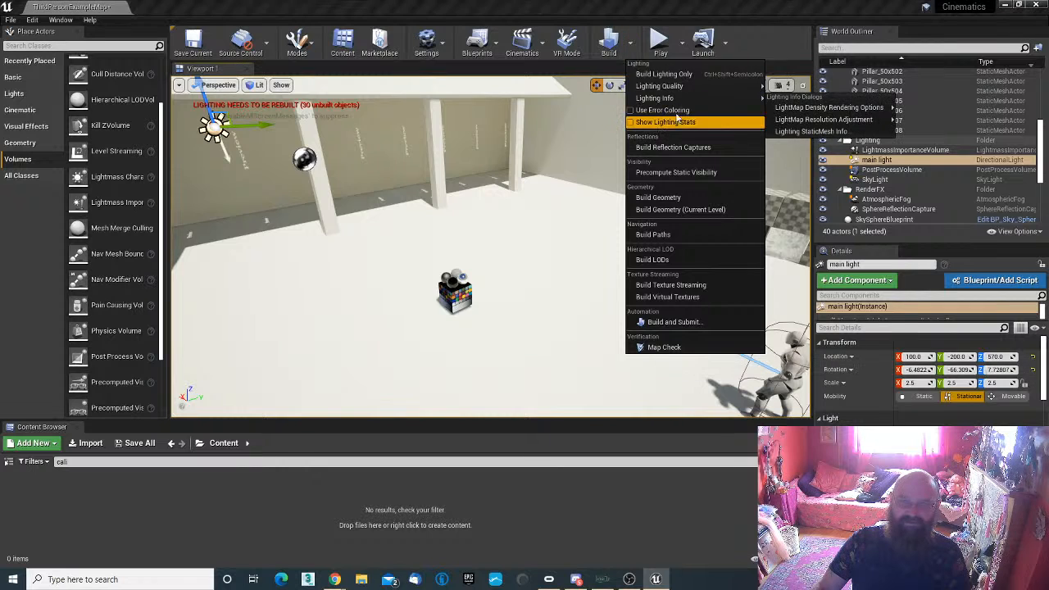
pyautogui.moveTo(727, 89)
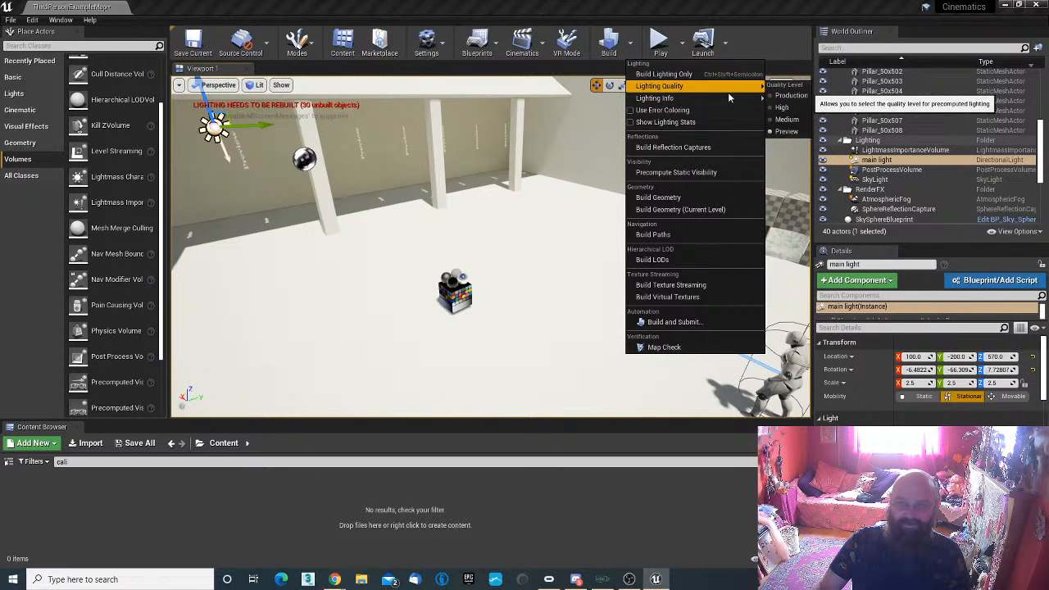
pyautogui.click(791, 96)
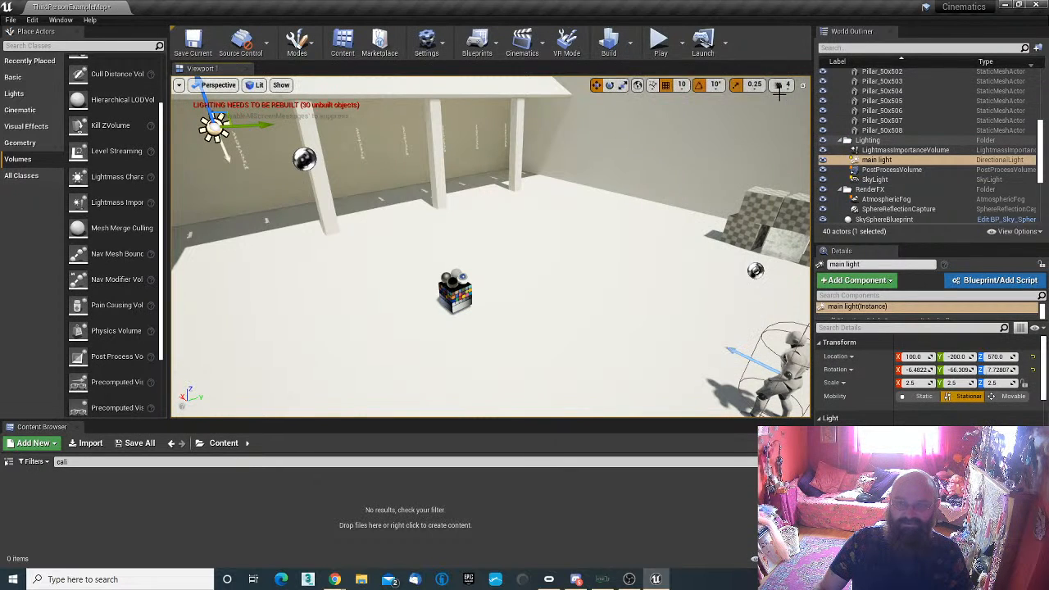
pyautogui.click(609, 42)
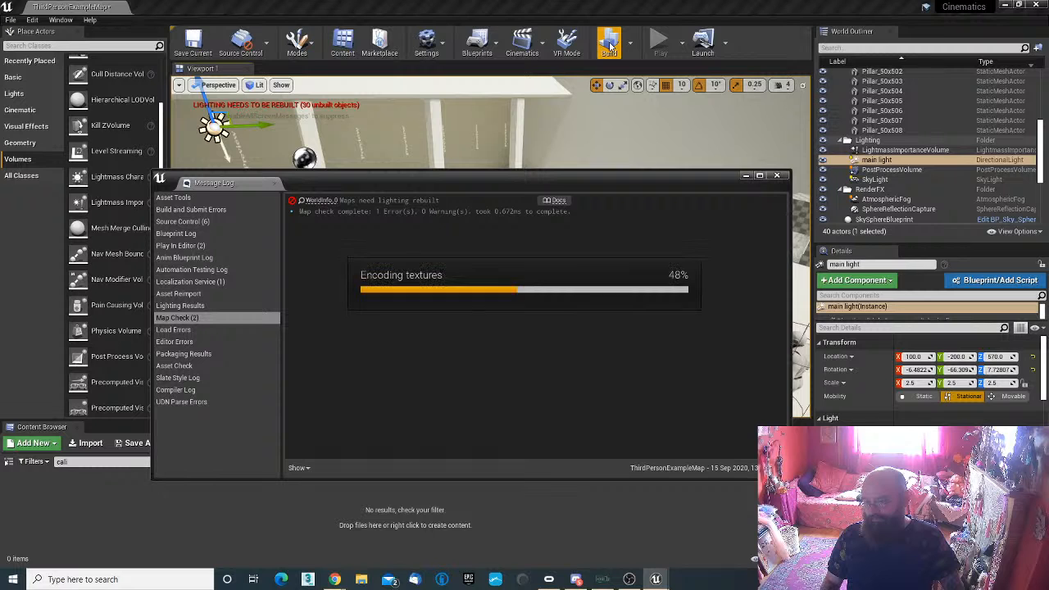
# Step: Dismiss the build's Message Log and play the level, running the character past the pillars to check the rebuilt lighting and shadows
pyautogui.click(609, 46)
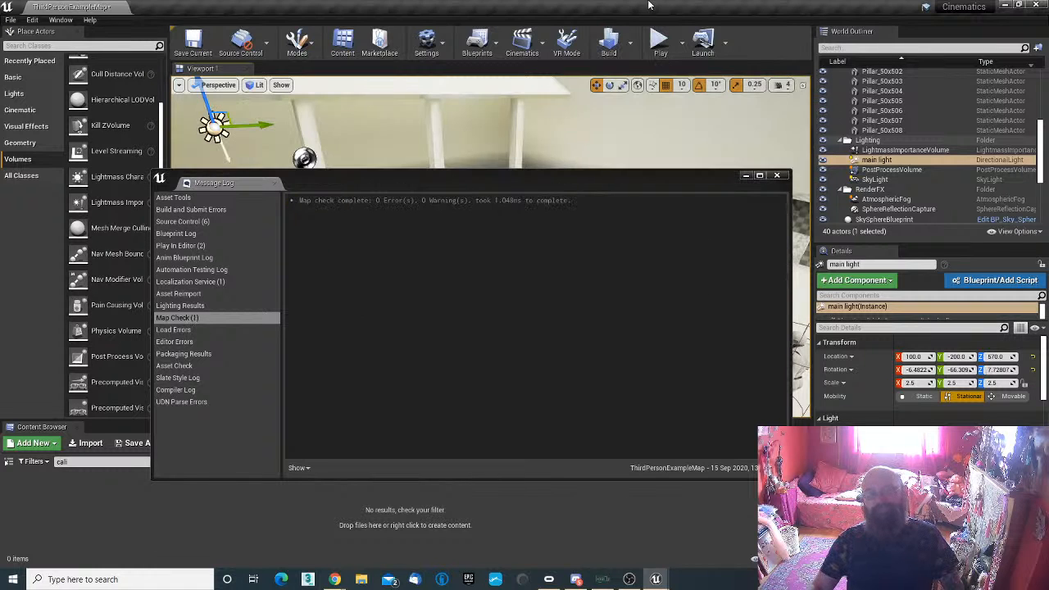
pyautogui.click(785, 177)
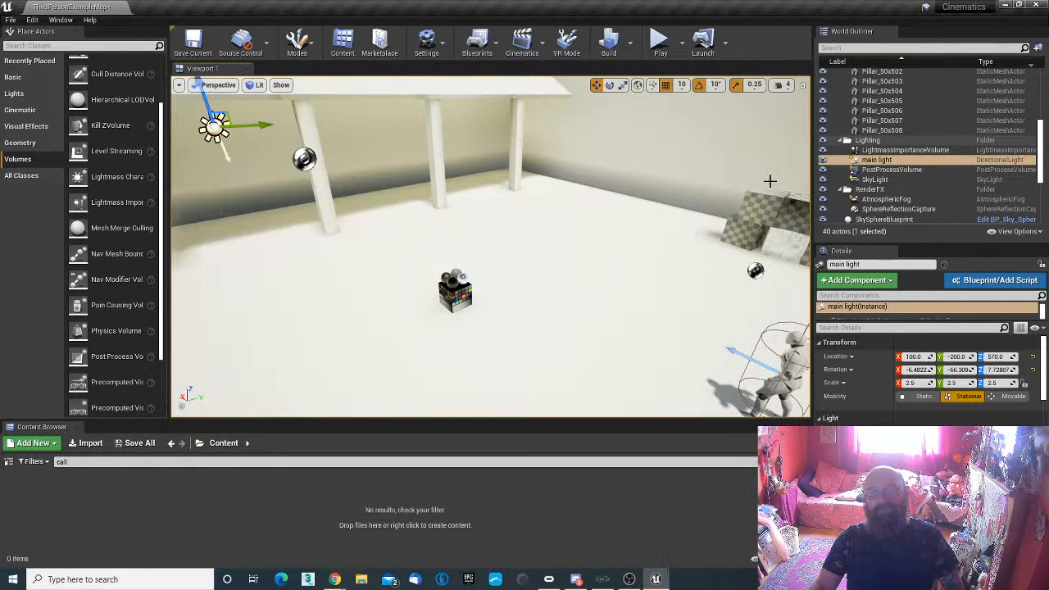
pyautogui.click(661, 41)
pyautogui.click(519, 305)
pyautogui.press('w')
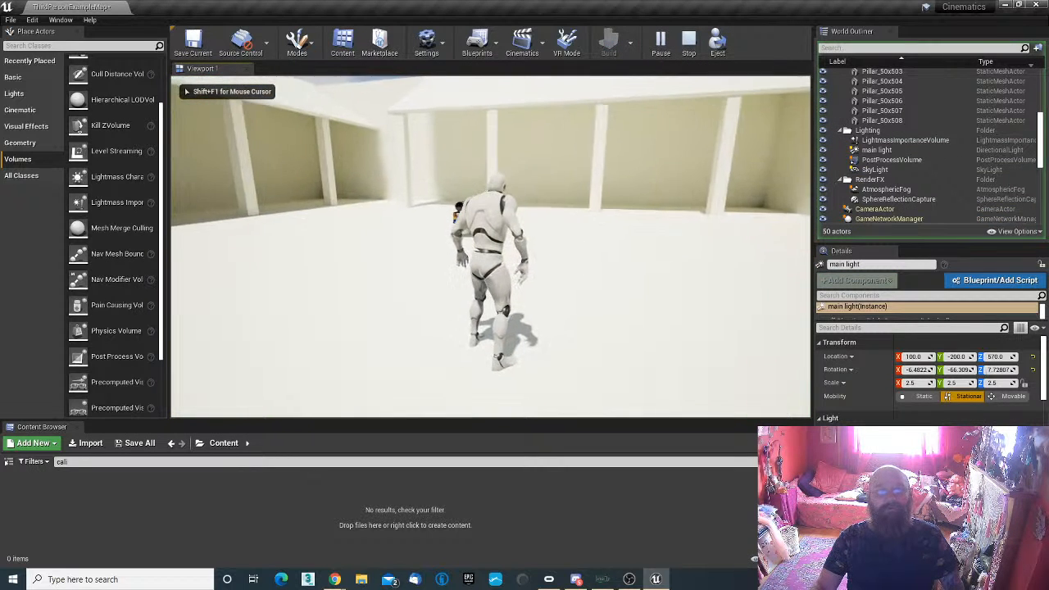
pyautogui.press('w')
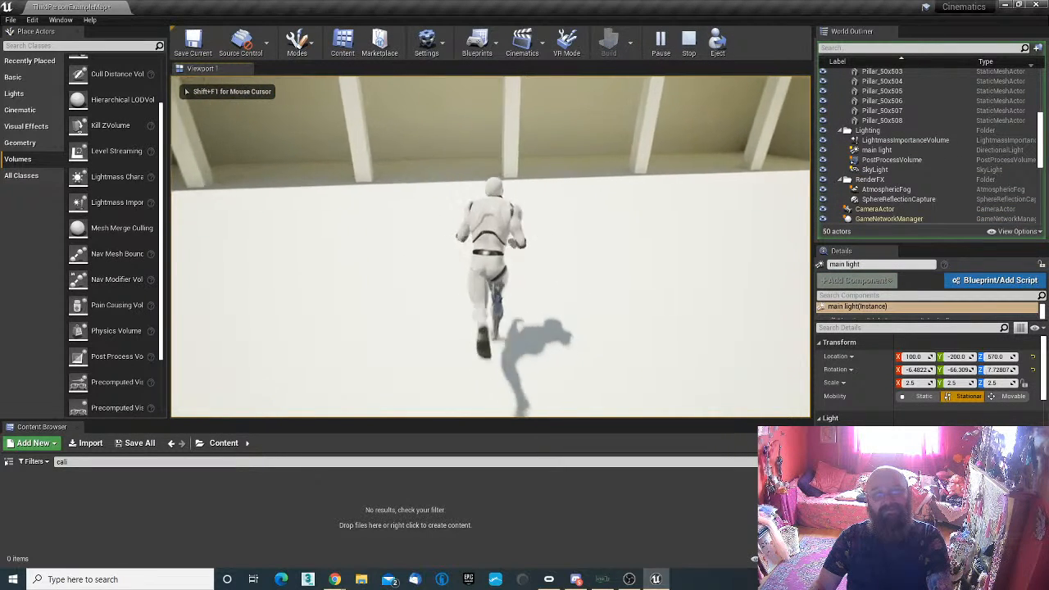
pyautogui.press('w')
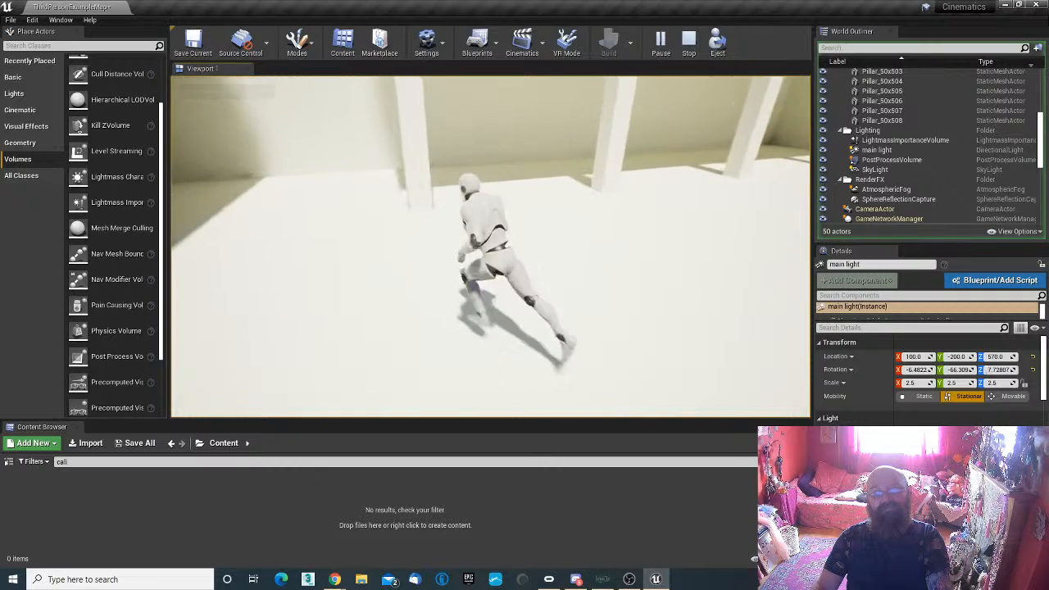
pyautogui.press('w')
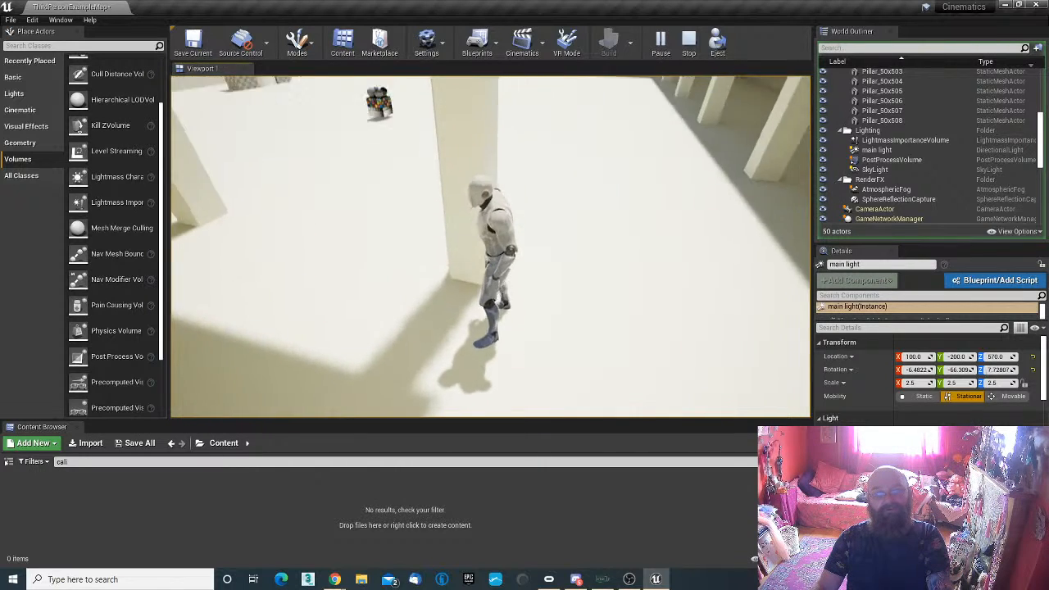
pyautogui.press('w')
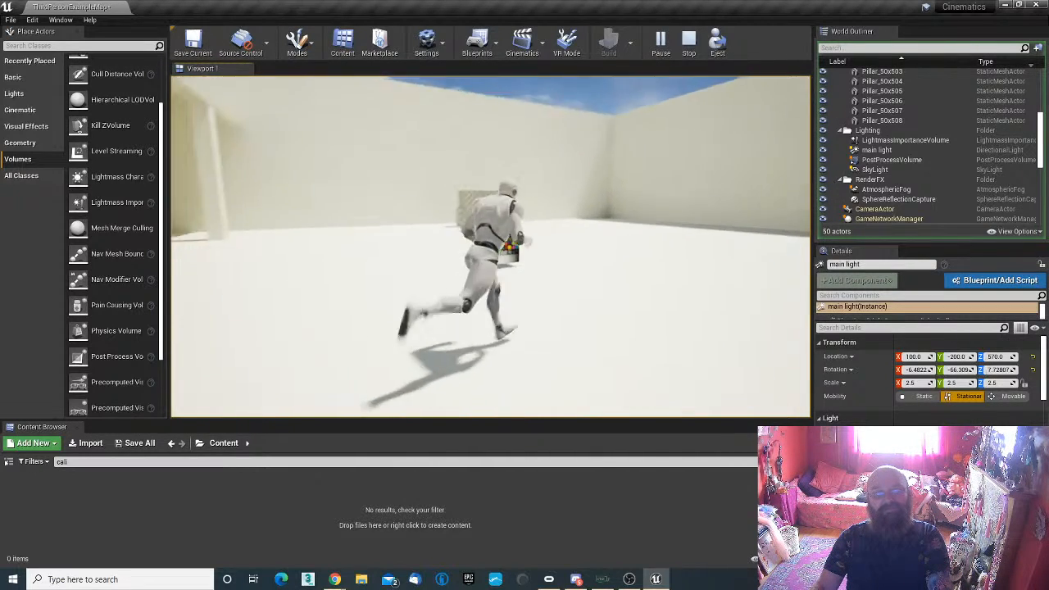
pyautogui.press('w')
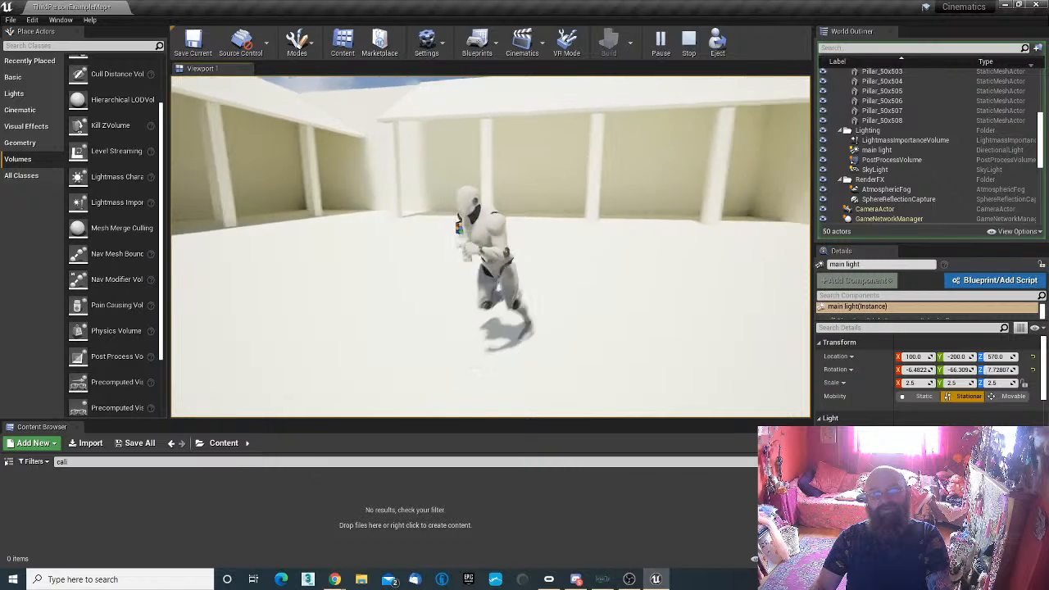
pyautogui.press('w')
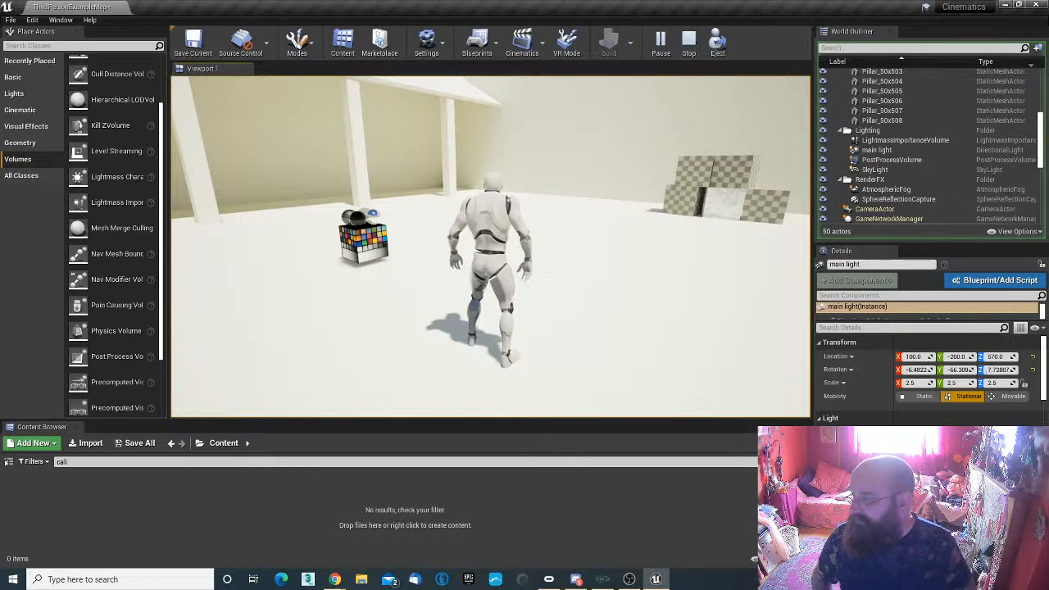
pyautogui.press('Escape')
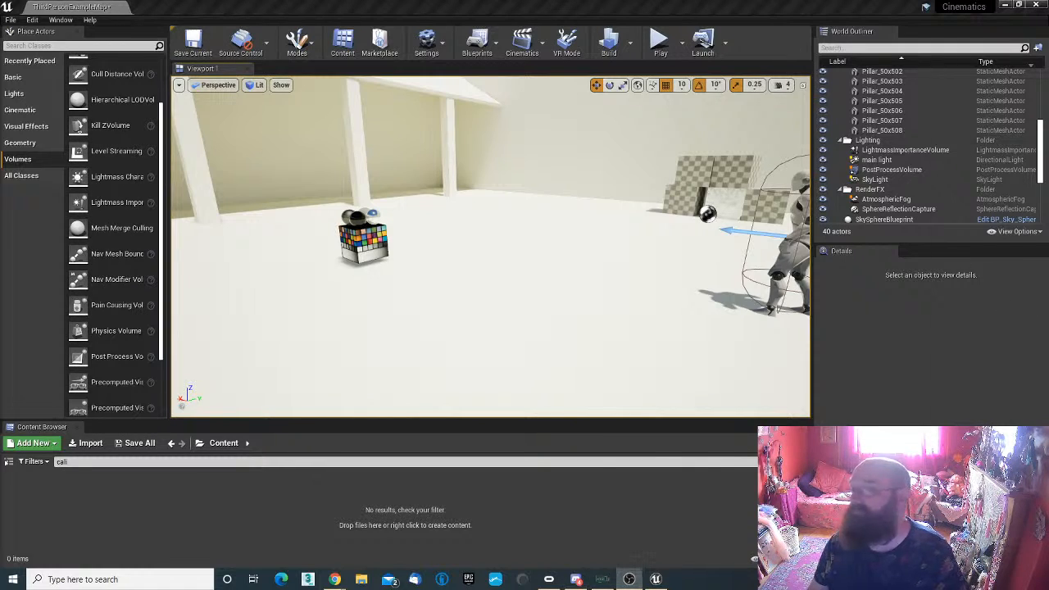
# Step: Switch to OBS, unmute the Desktop Audio and Audio Input Capture sources, and move its window off the Unreal Editor screen
pyautogui.click(629, 579)
pyautogui.moveTo(691, 45); pyautogui.dragTo(439, 84)
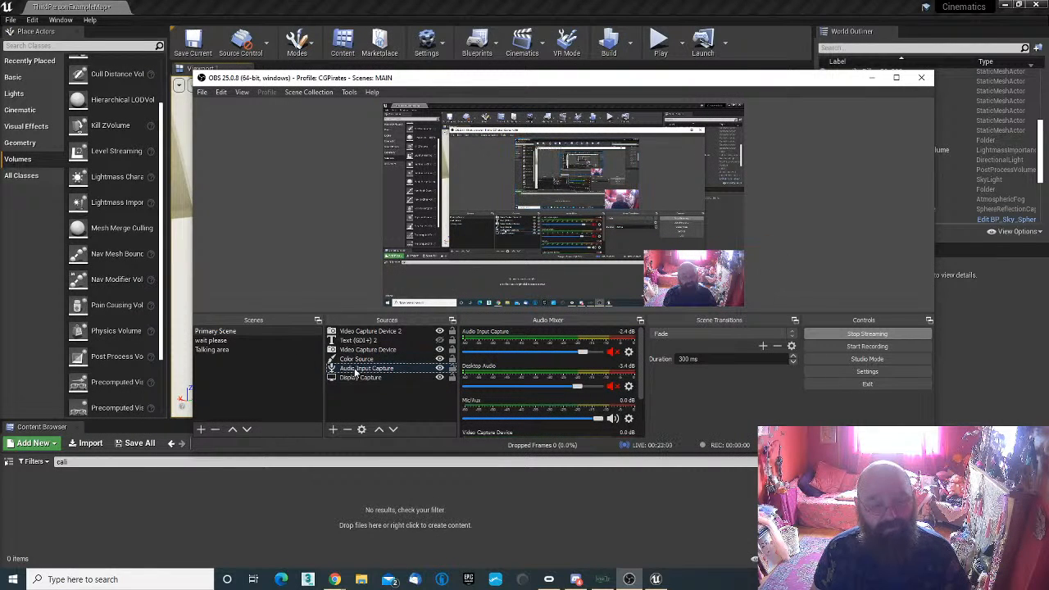
pyautogui.click(613, 386)
pyautogui.click(612, 352)
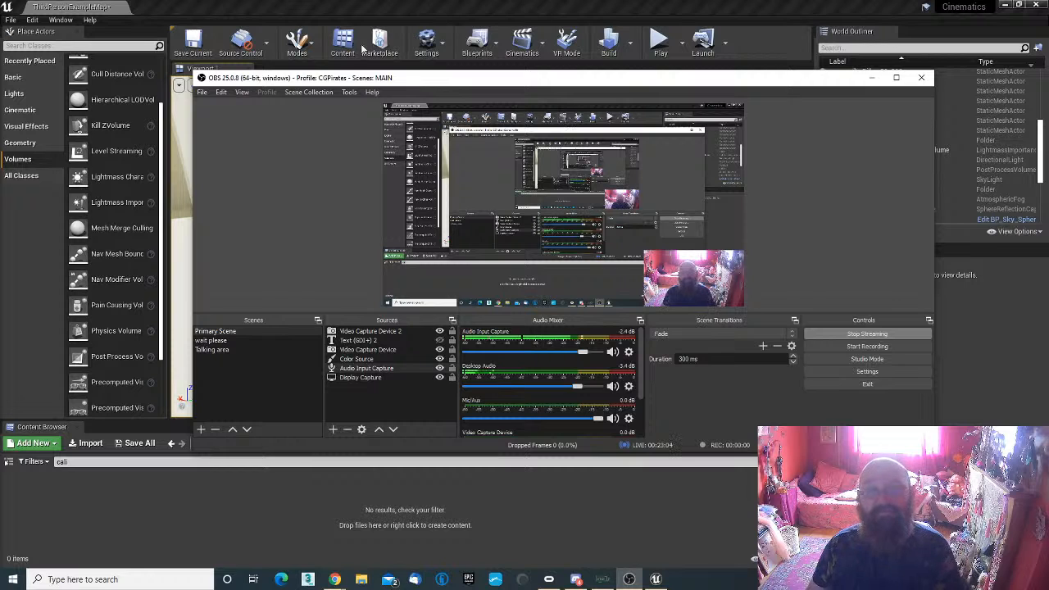
pyautogui.moveTo(318, 82); pyautogui.dragTo(1048, 246)
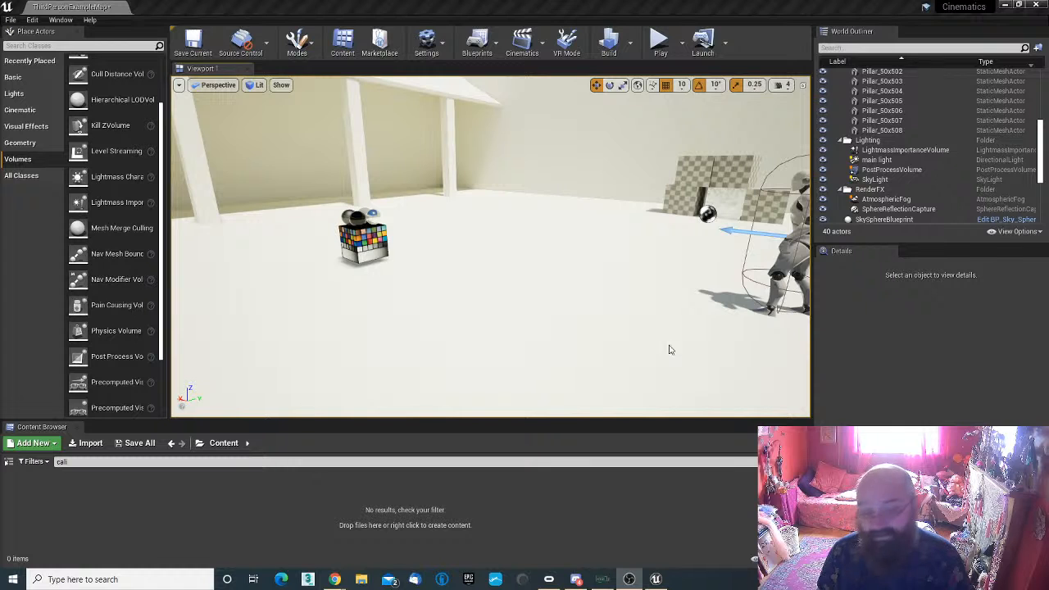
# Step: Place a basic Cylinder on the floor beside the colour calibrator, at about X -220, Y 330, Z 180
pyautogui.moveTo(464, 320); pyautogui.dragTo(464, 321, button='right')
pyautogui.moveTo(458, 279); pyautogui.dragTo(457, 280, button='right')
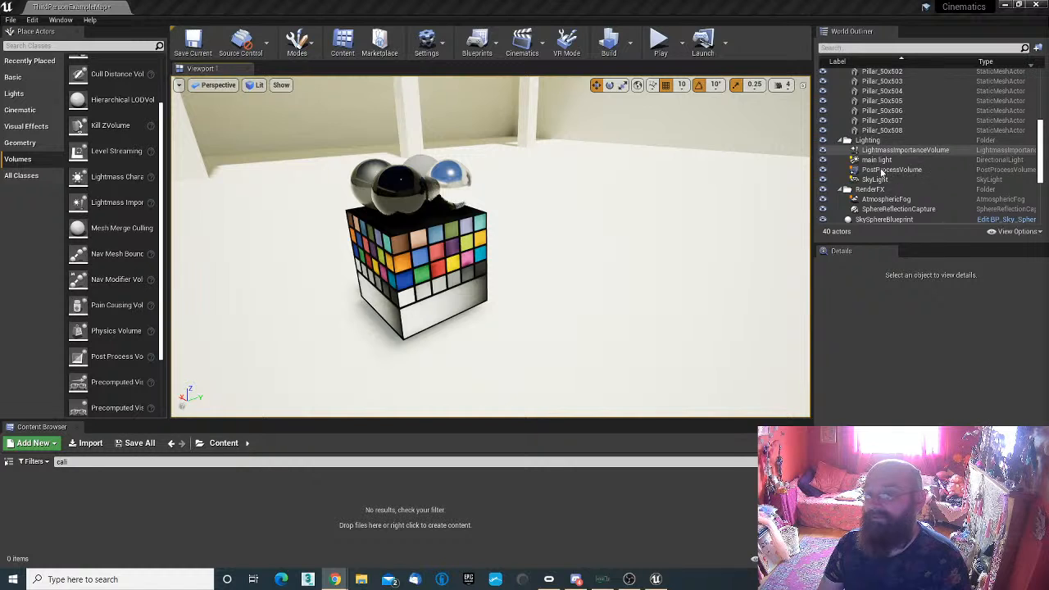
pyautogui.click(882, 161)
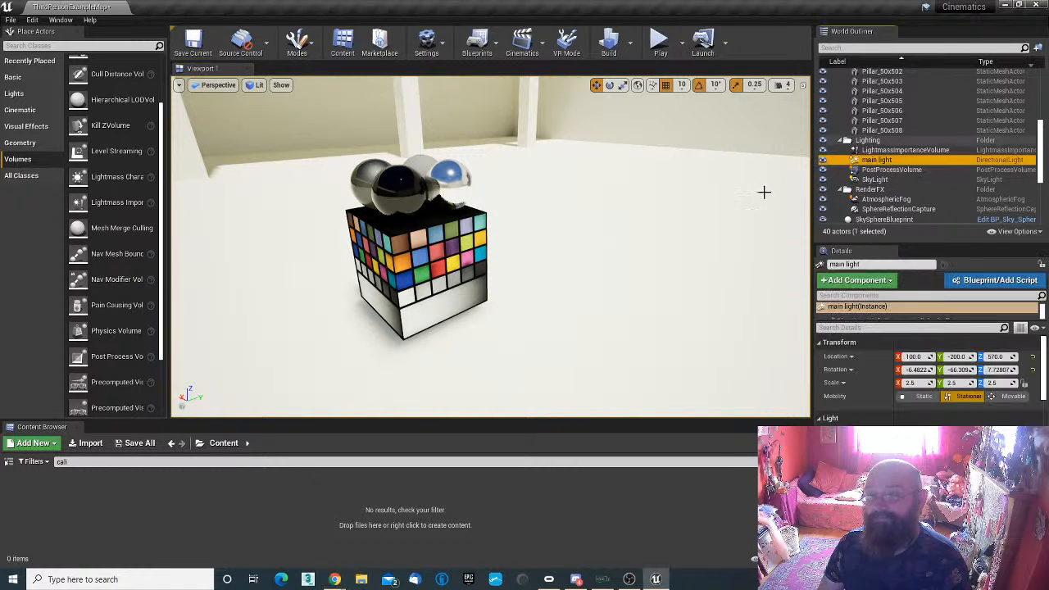
pyautogui.click(13, 77)
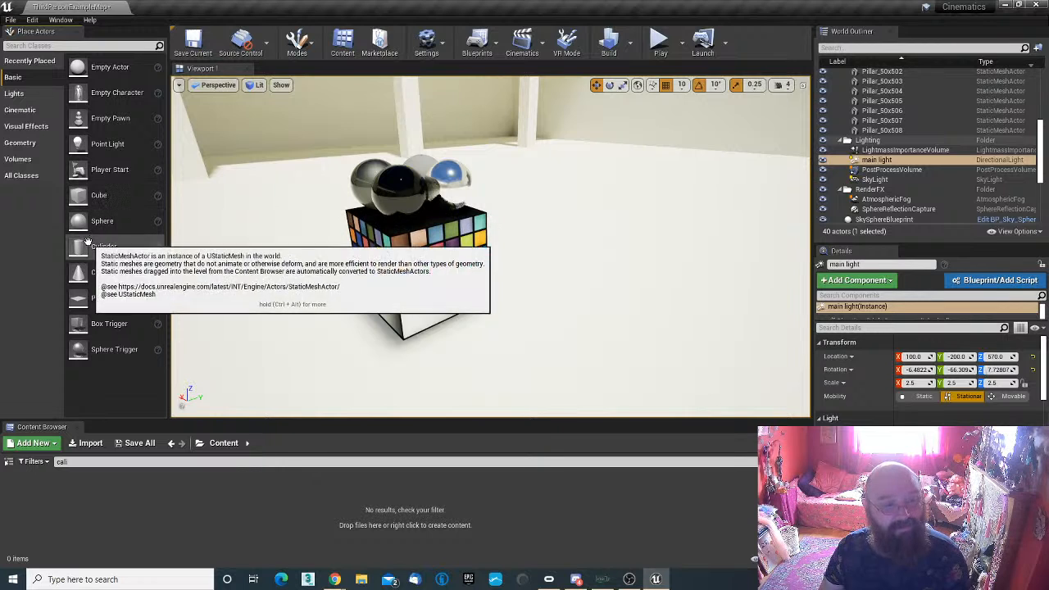
pyautogui.moveTo(98, 246); pyautogui.dragTo(660, 175)
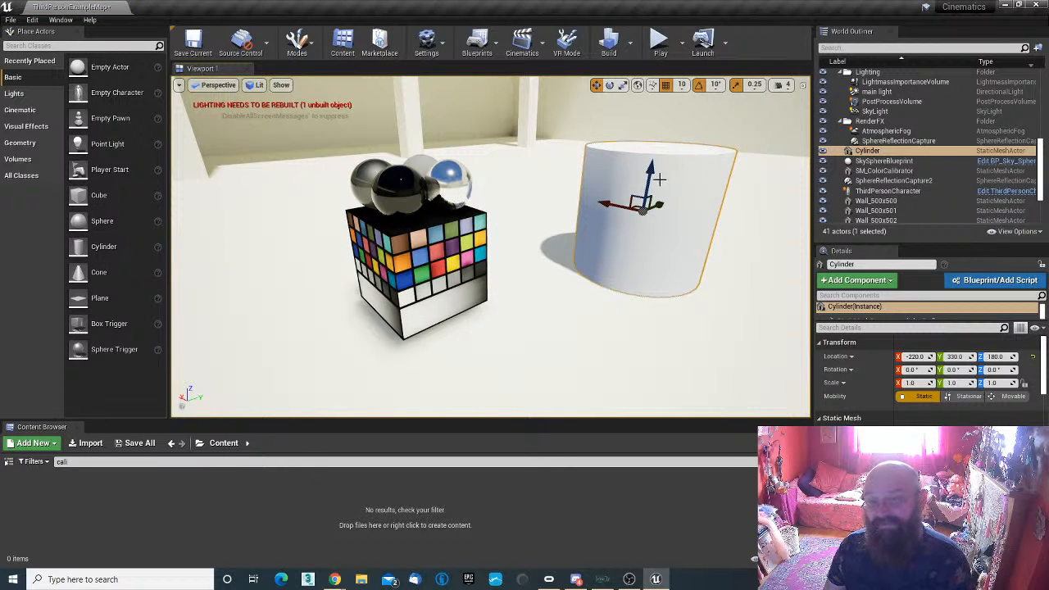
# Step: Build the level to include the new cylinder in the lighting and close the Message Log
pyautogui.click(611, 51)
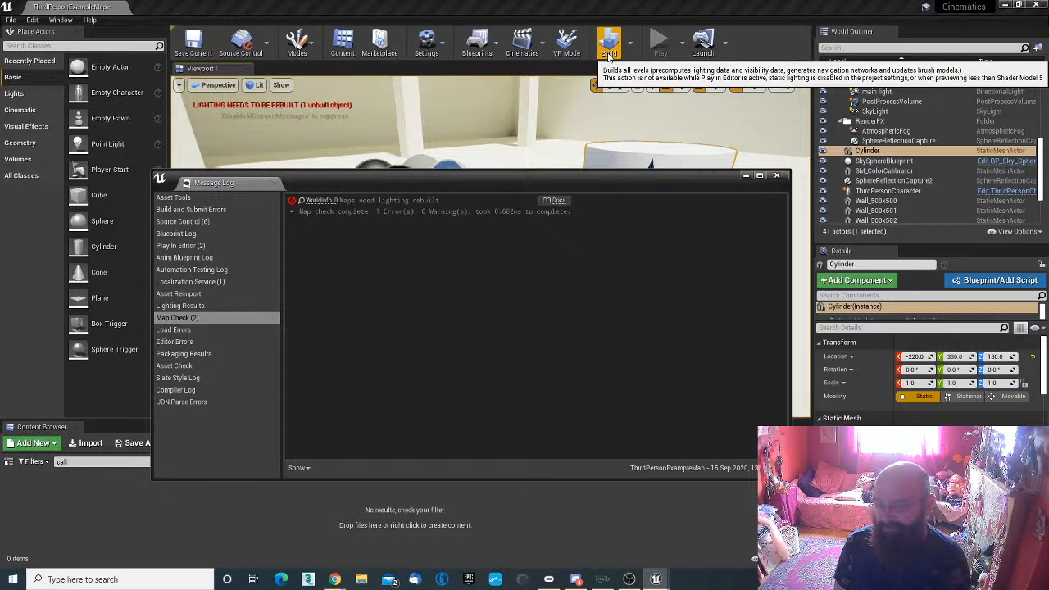
pyautogui.click(609, 54)
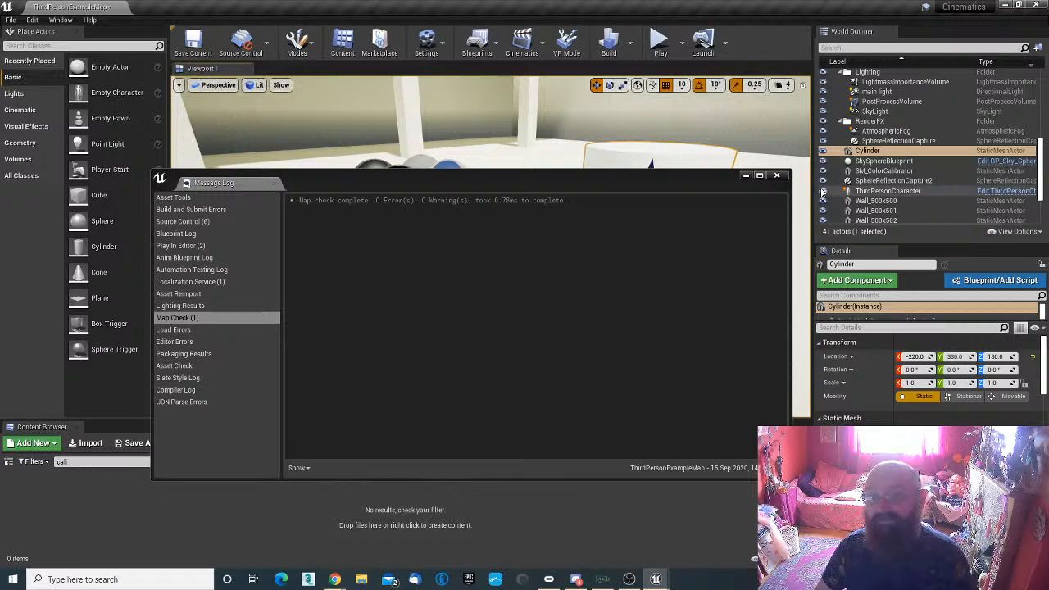
pyautogui.click(777, 175)
# Step: Play the level and walk the character around the cylinder and colour calibrator to compare their shadows
pyautogui.moveTo(784, 179)
pyautogui.mouseDown(button='right')
pyautogui.moveTo(803, 193)
pyautogui.moveTo(784, 195)
pyautogui.mouseUp(button='right')
pyautogui.click(661, 41)
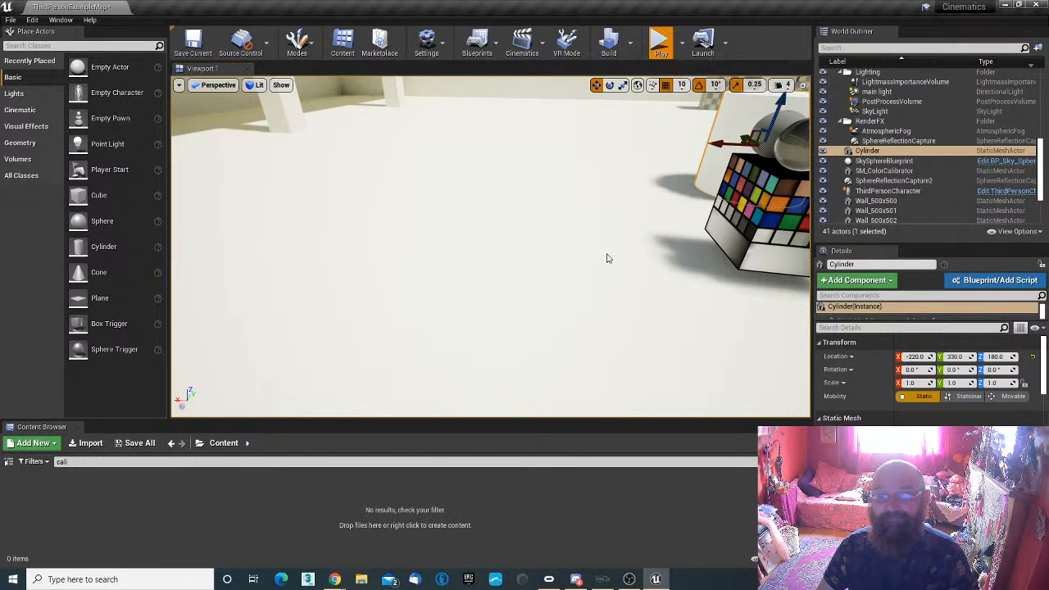
pyautogui.press('w')
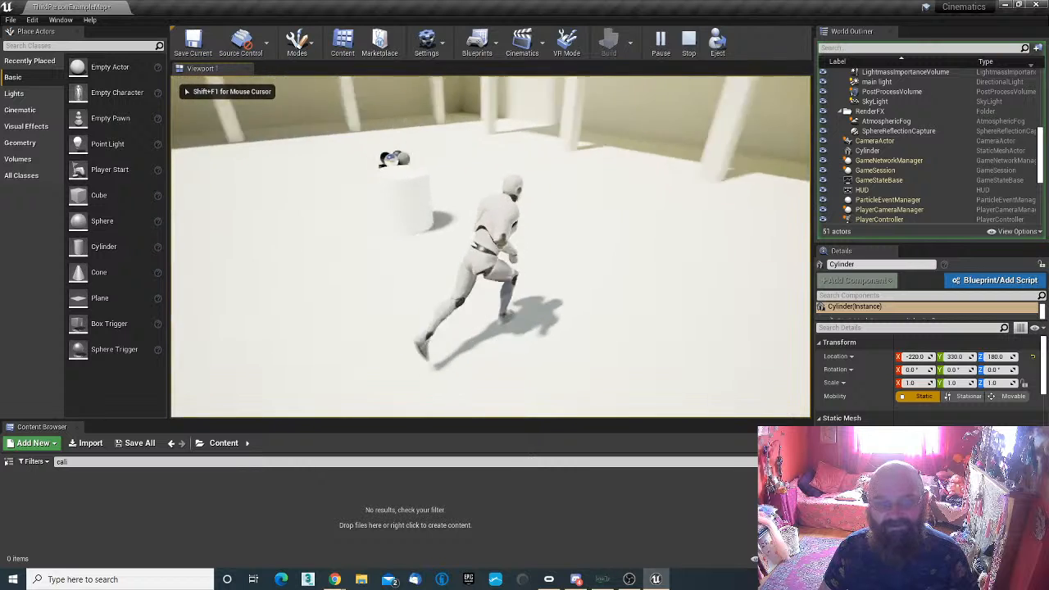
pyautogui.press('s')
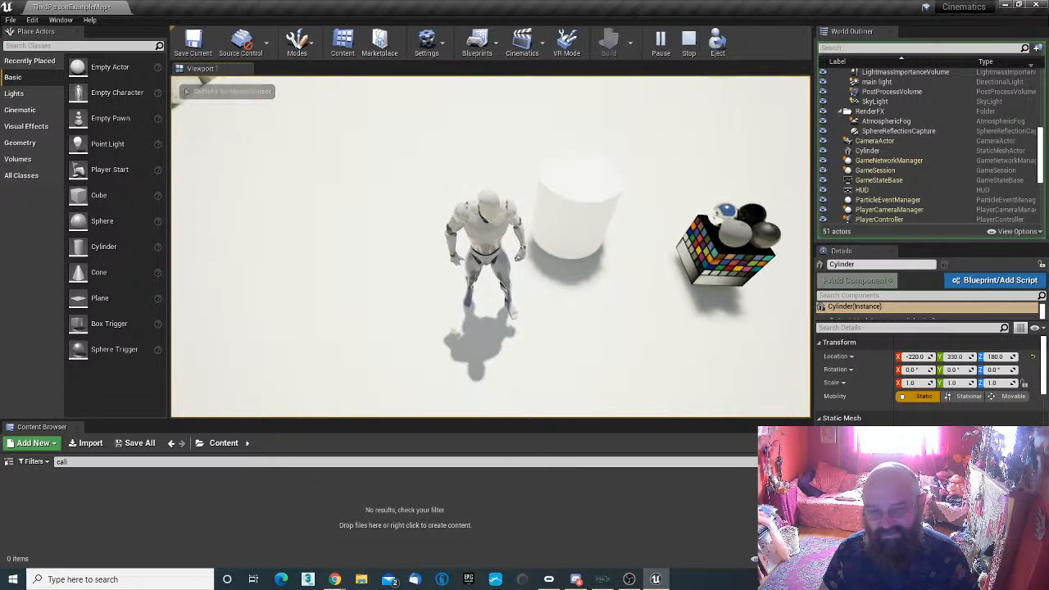
pyautogui.press('Escape')
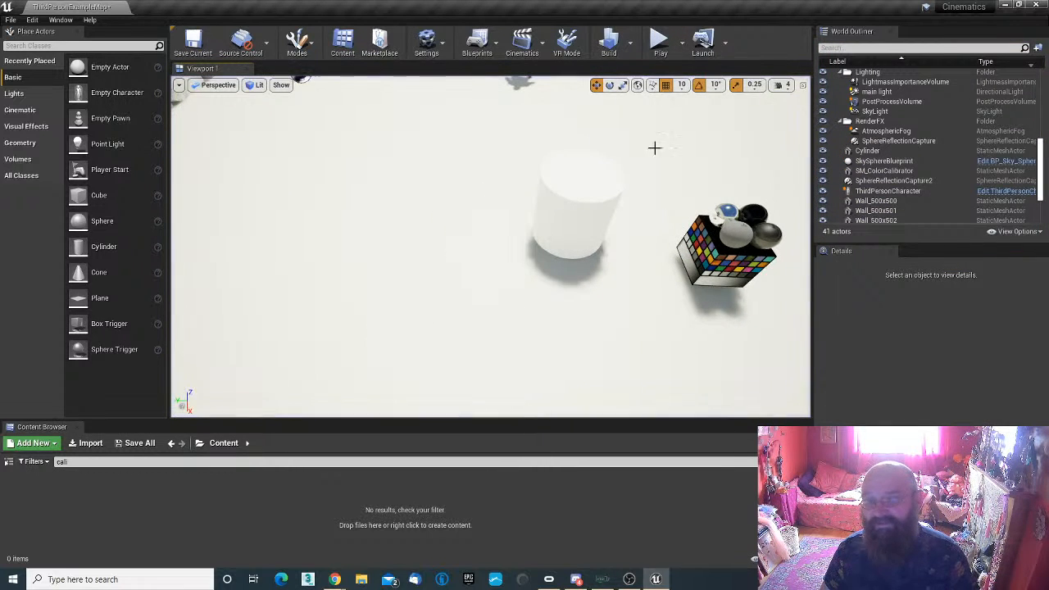
# Step: Set the main light's Lightmass Light Source Angle to 1.19
pyautogui.click(882, 92)
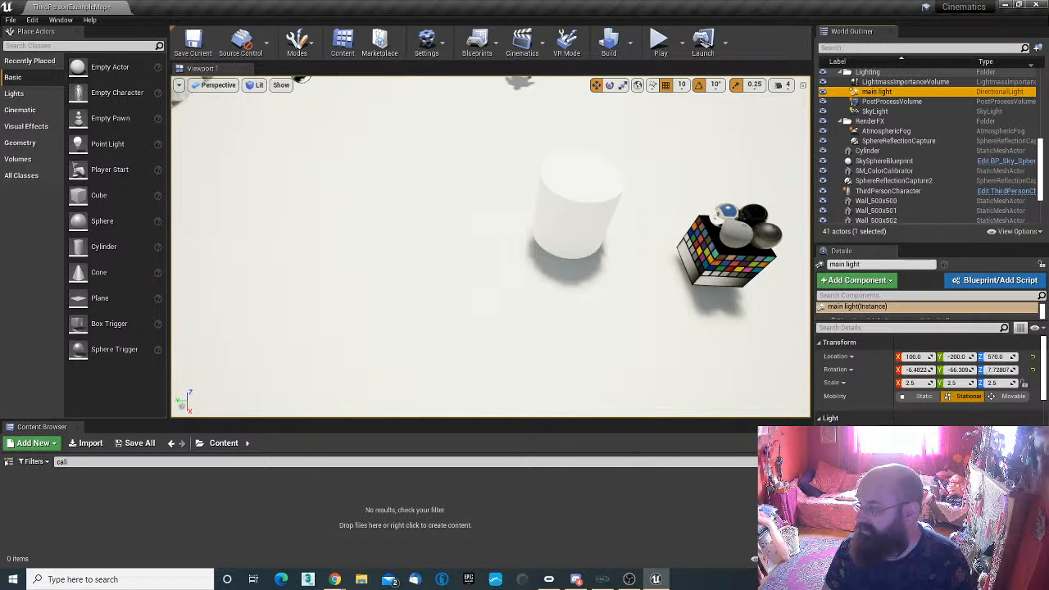
pyautogui.scroll(-4, 902, 394)
pyautogui.scroll(-8, 926, 377)
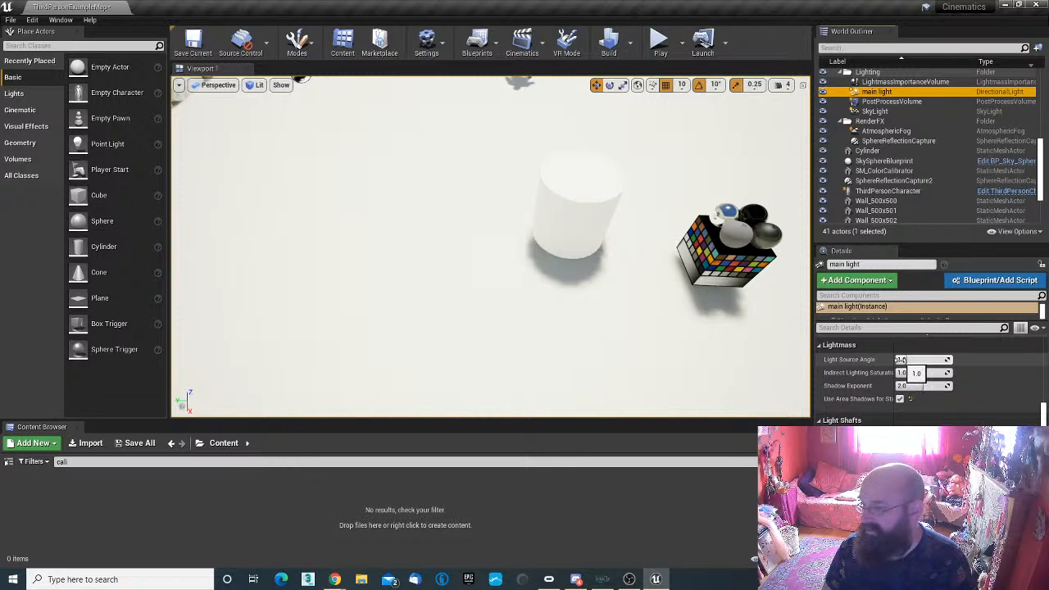
pyautogui.click(924, 359)
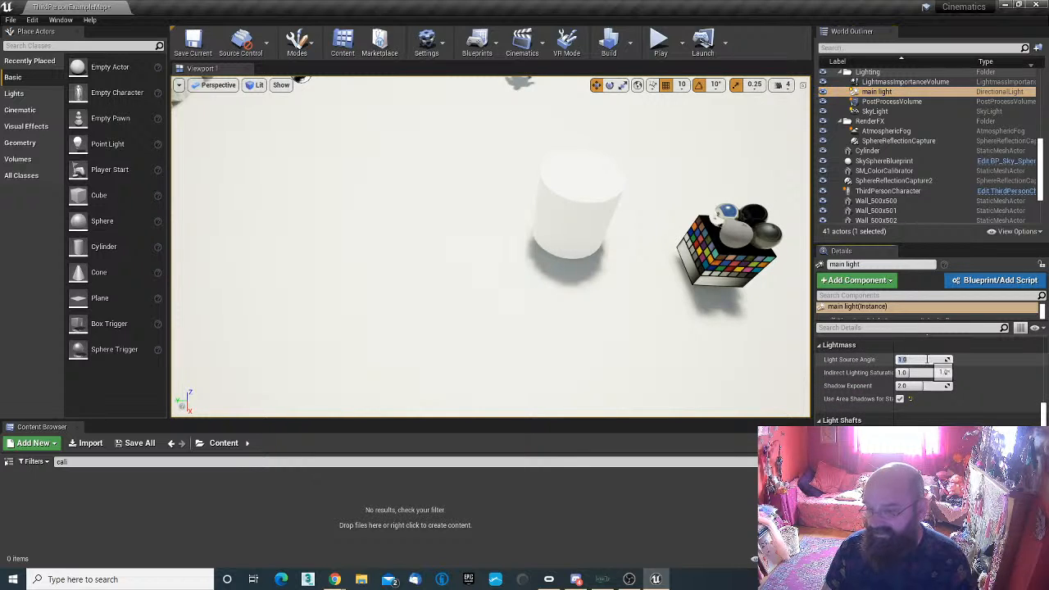
pyautogui.write('19')
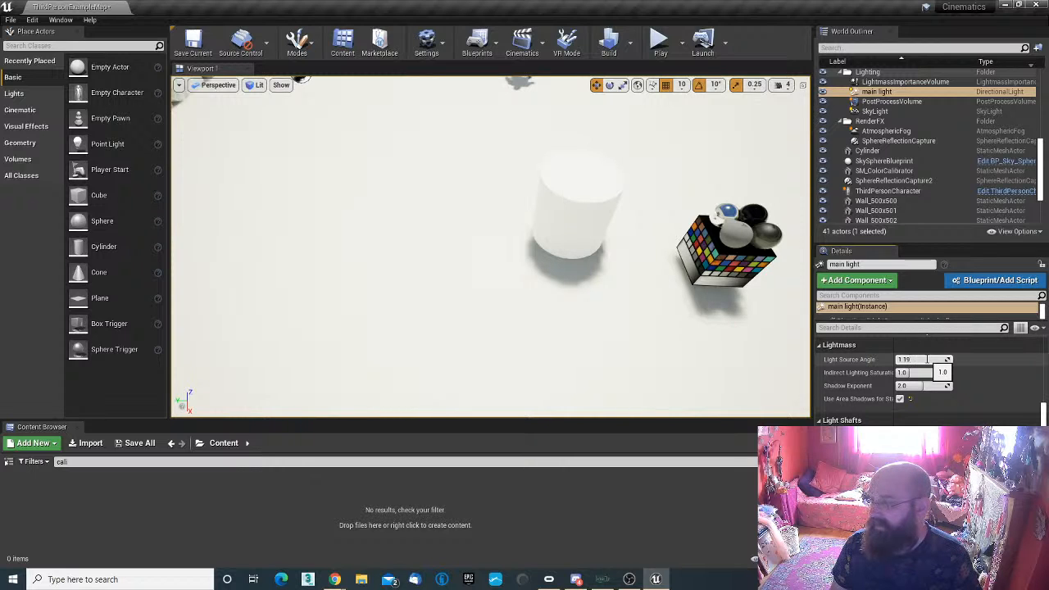
pyautogui.press('Return')
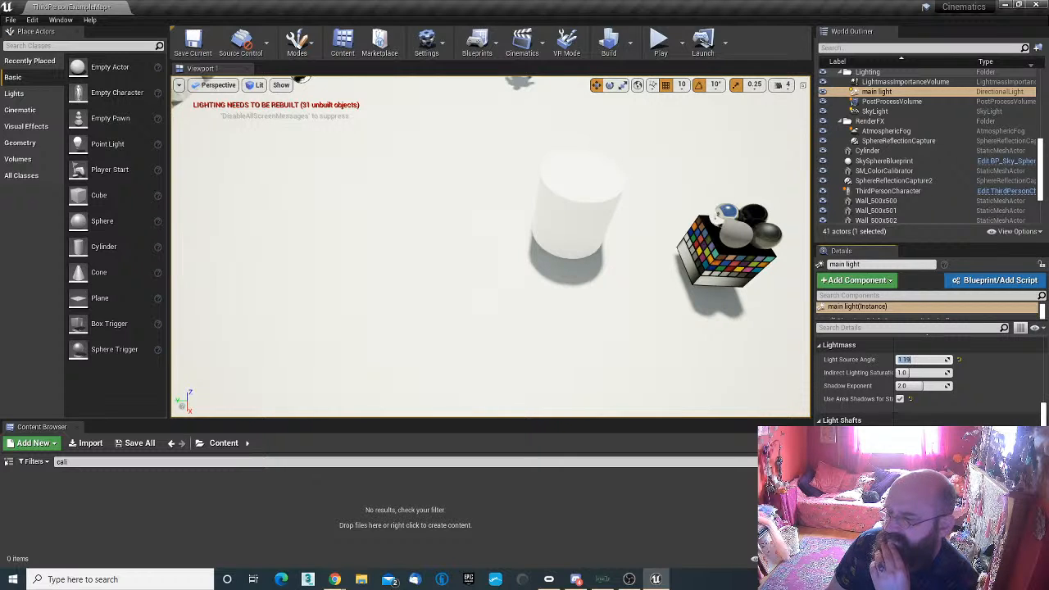
# Step: Set the main light's Lightmass Light Source Angle back to 1.0
pyautogui.click(903, 327)
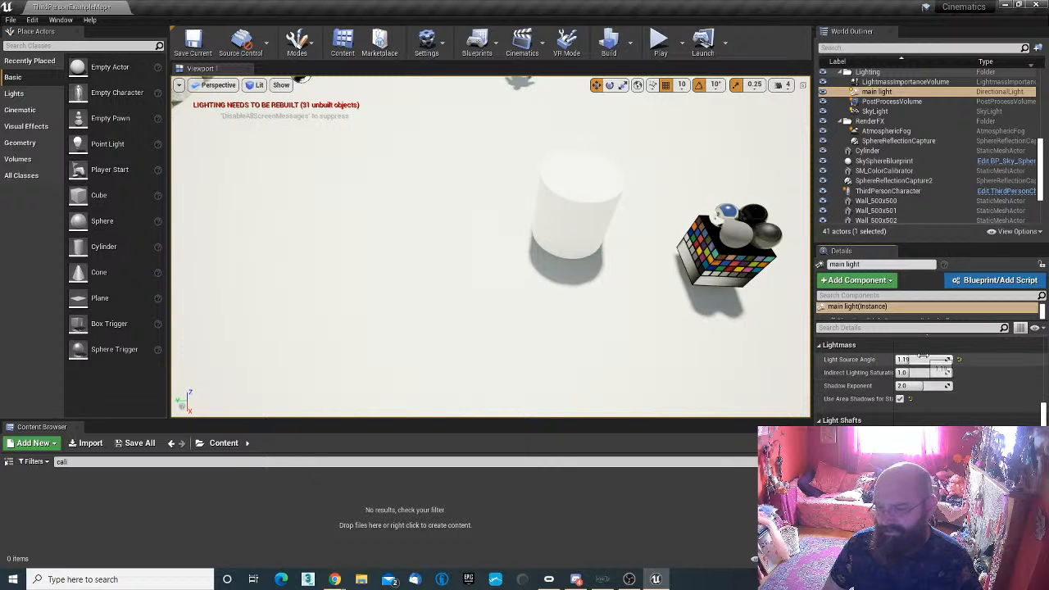
pyautogui.click(921, 360)
pyautogui.write('1.0')
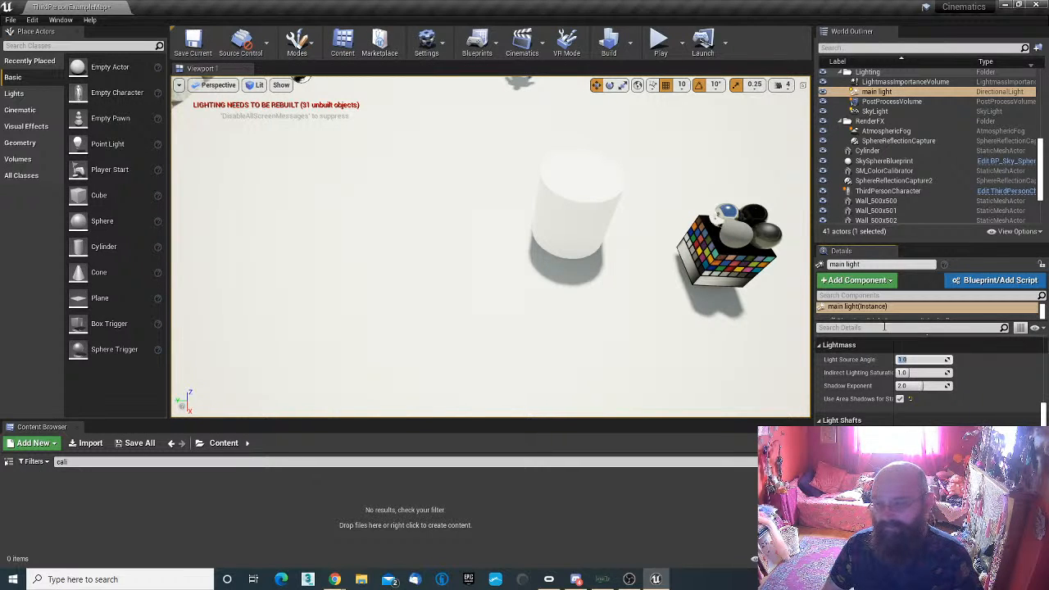
# Step: Filter the main light's details by "sour", set its Source Angle to 1.19 and rebuild the level
pyautogui.click(889, 327)
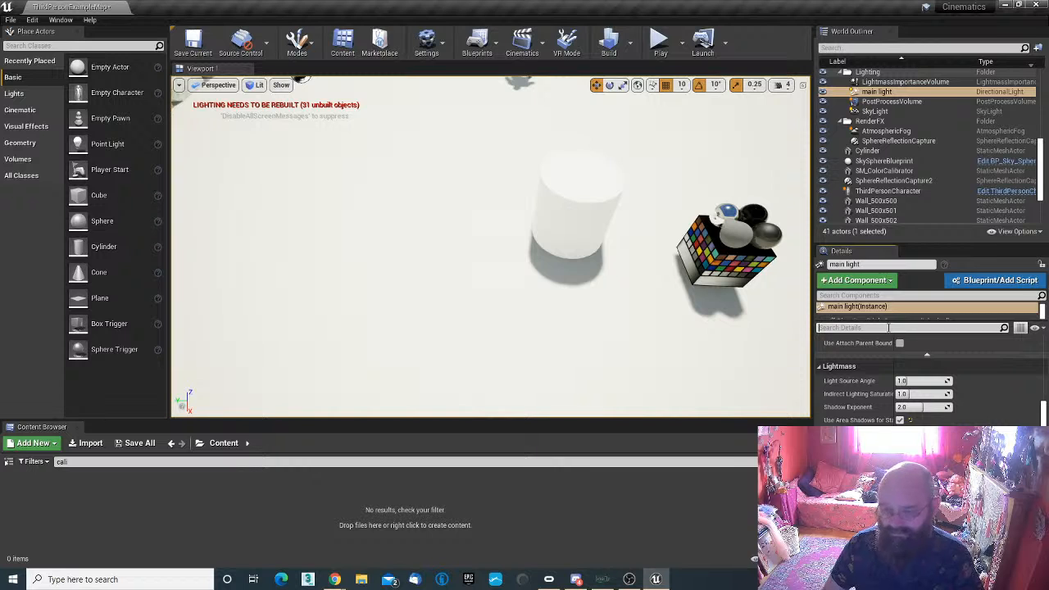
pyautogui.write('sour')
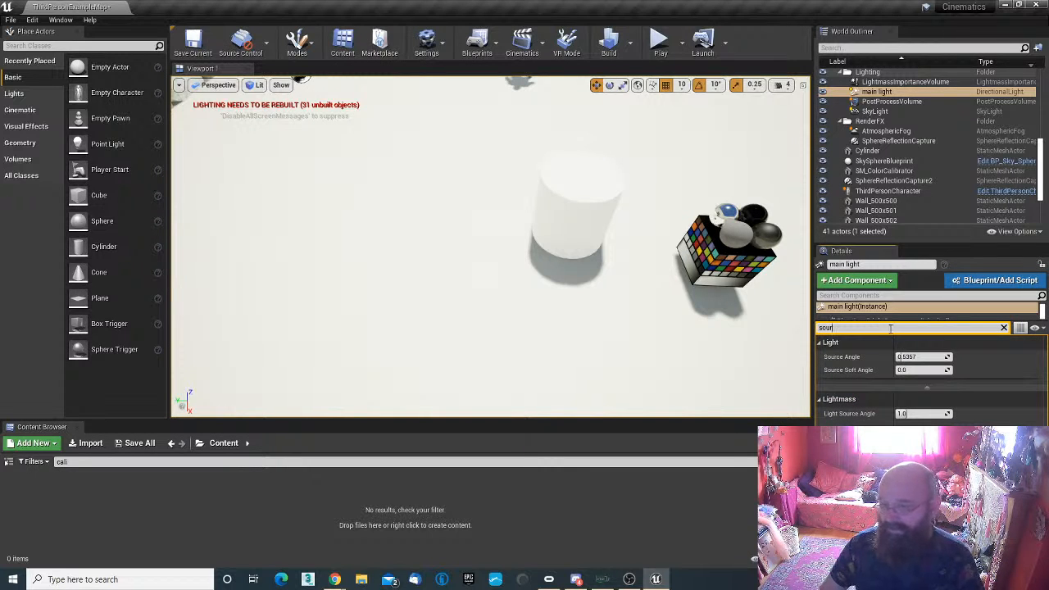
pyautogui.click(922, 358)
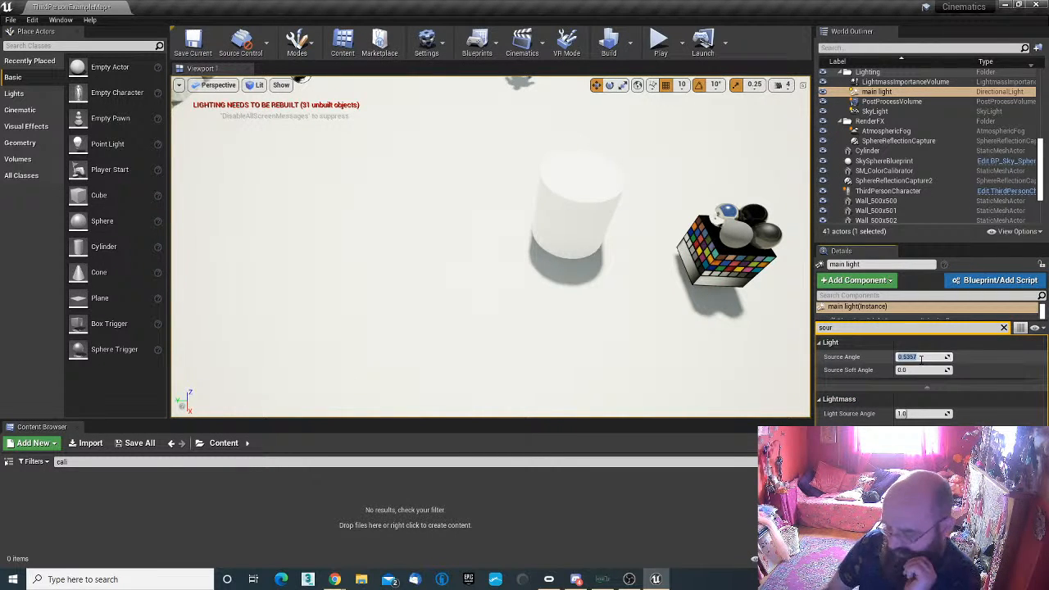
pyautogui.write('1.19')
pyautogui.press('Return')
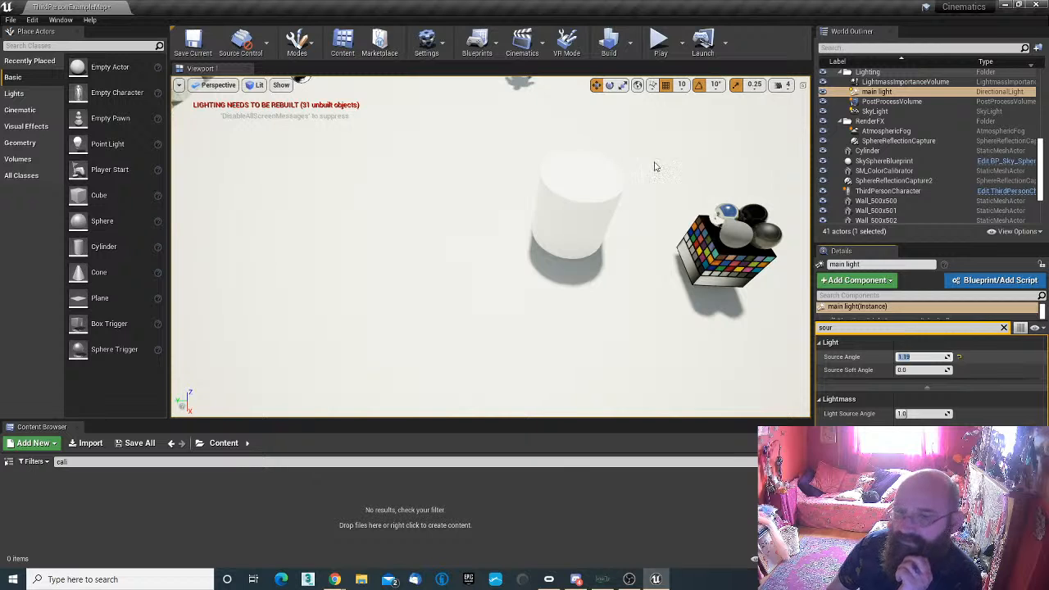
pyautogui.click(609, 45)
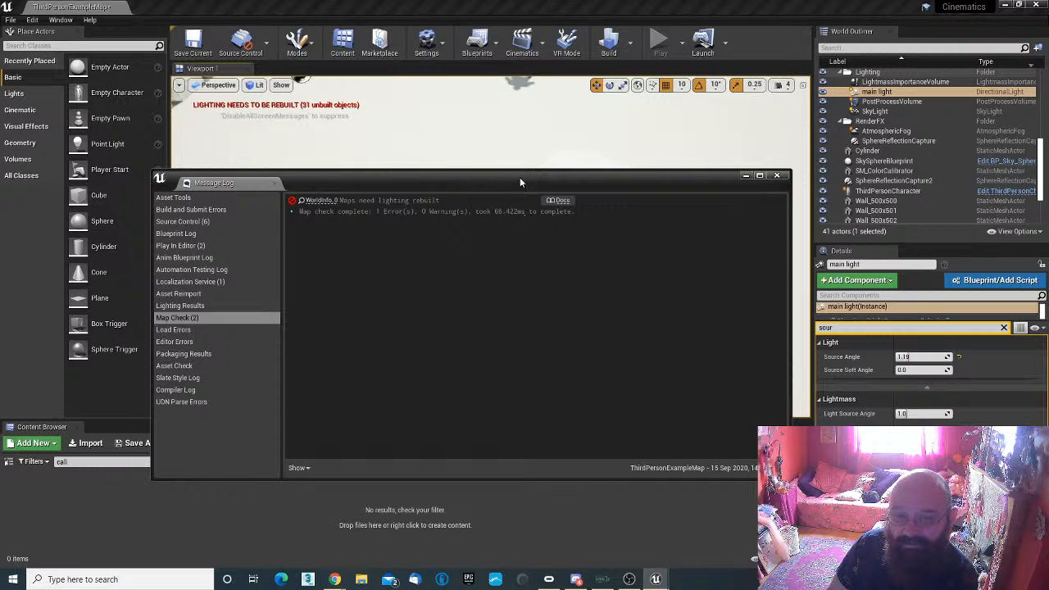
# Step: Capture the cylinder and its shadow in the viewport with the Snipping Tool and set the snip aside
pyautogui.moveTo(519, 177); pyautogui.dragTo(236, 133)
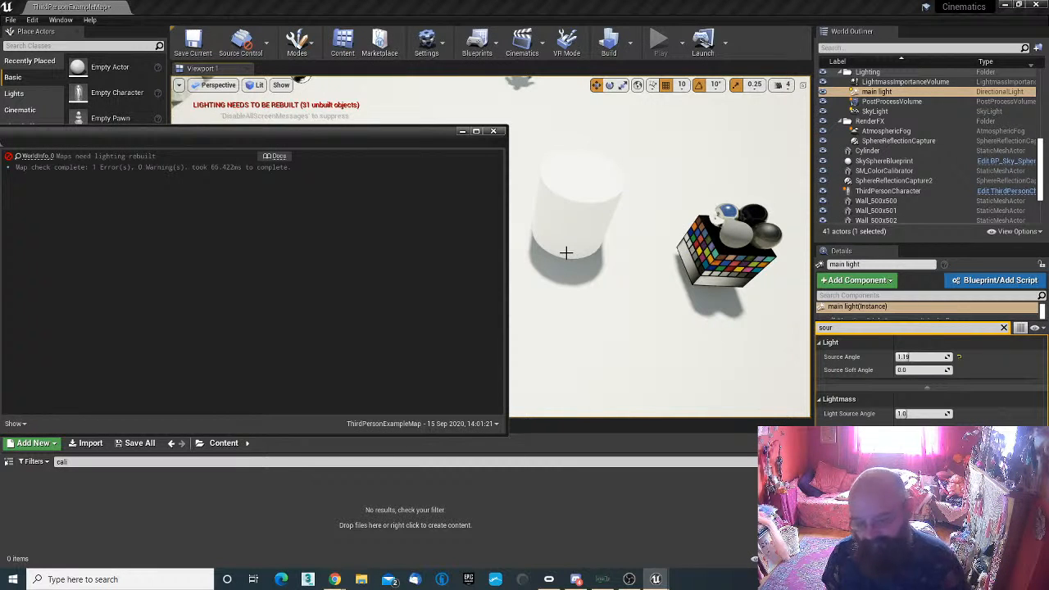
pyautogui.press('super')
pyautogui.write('snip')
pyautogui.press('Return')
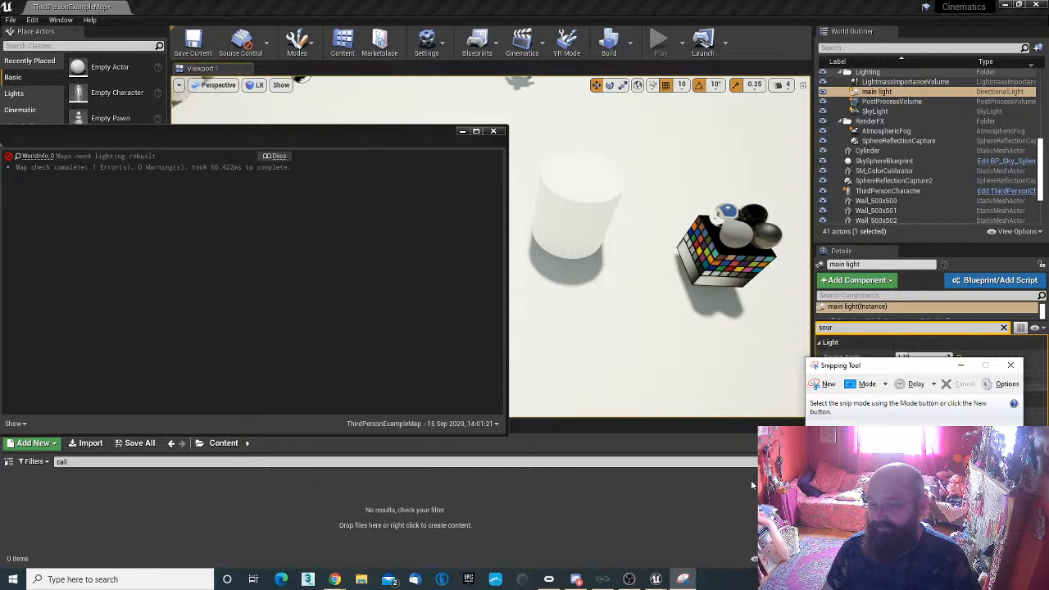
pyautogui.click(823, 385)
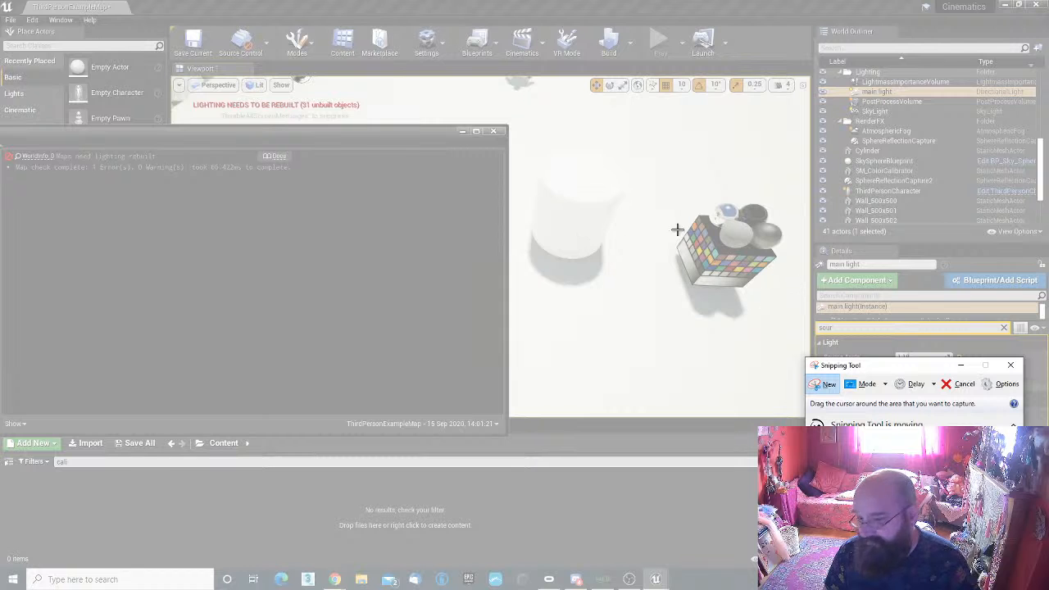
pyautogui.moveTo(519, 125); pyautogui.dragTo(655, 343)
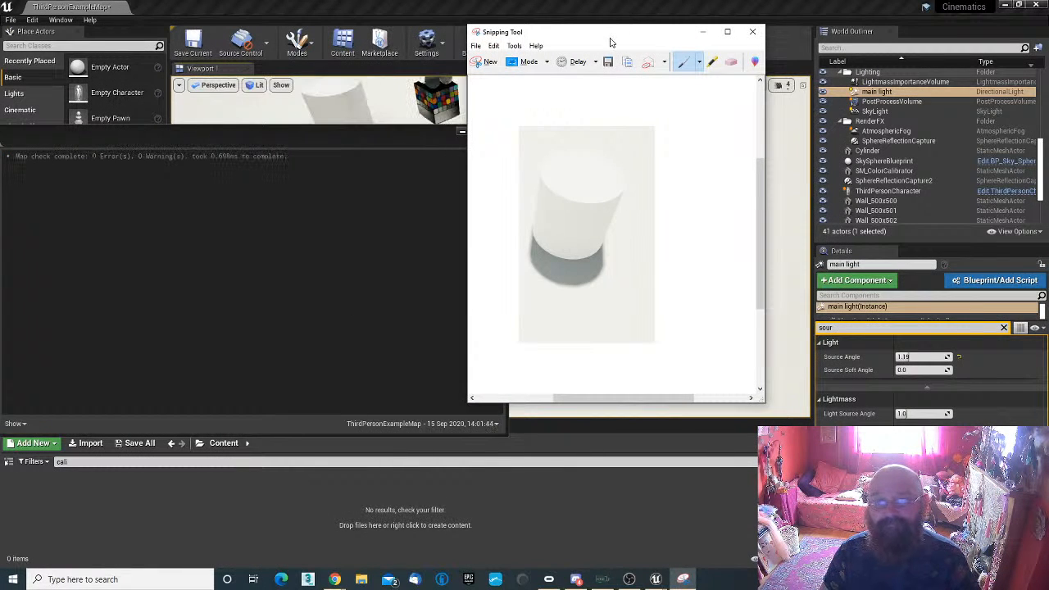
pyautogui.moveTo(620, 22); pyautogui.dragTo(1048, 90)
# Step: Compare the cylinder's rebuilt shadow in the viewport with the captured snip, matching the viewing angle
pyautogui.press('s')
pyautogui.moveTo(655, 246); pyautogui.dragTo(584, 217, button='right')
pyautogui.press('w')
pyautogui.press('w')
pyautogui.press('s')
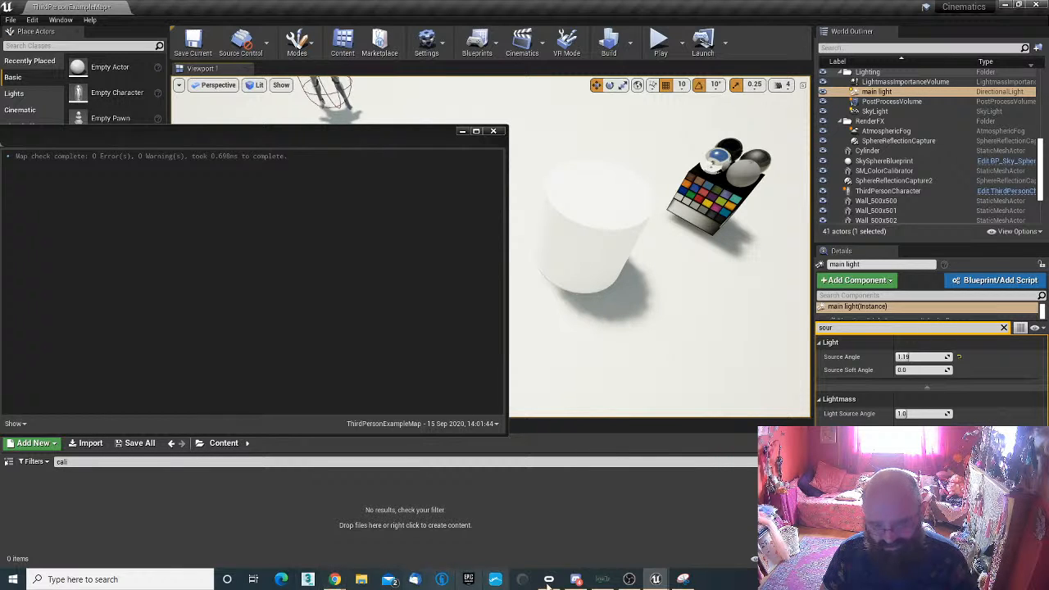
pyautogui.click(684, 580)
pyautogui.moveTo(706, 298); pyautogui.dragTo(709, 294, button='right')
pyautogui.press('a')
pyautogui.press('d')
pyautogui.press('a')
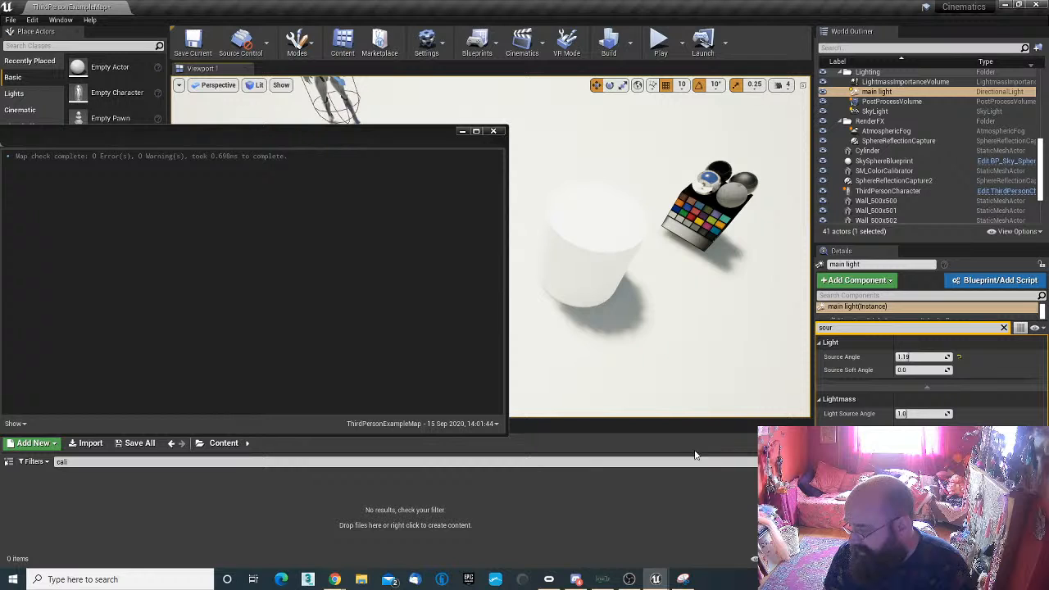
pyautogui.click(683, 580)
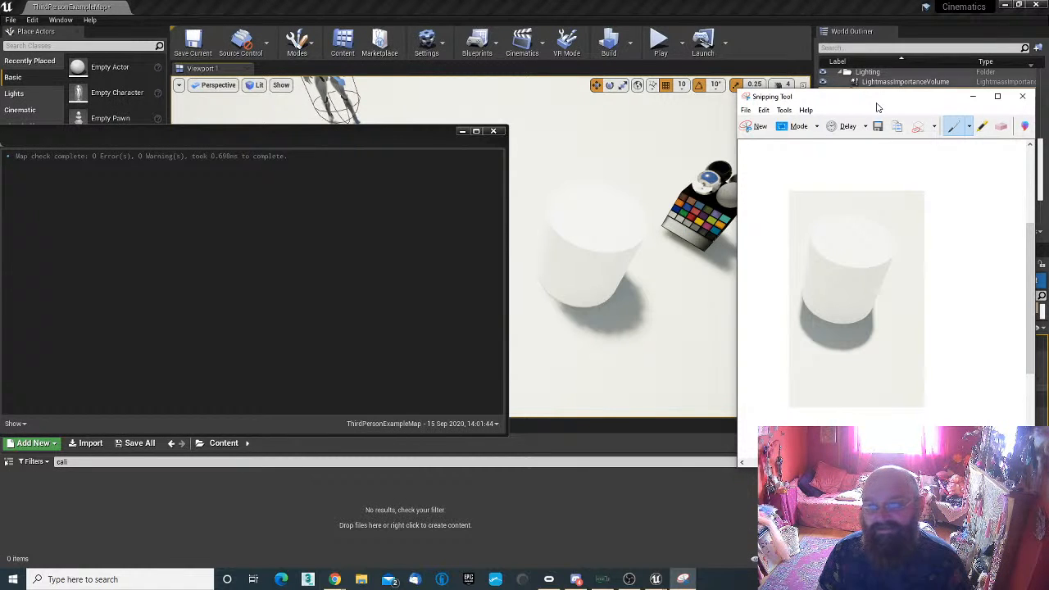
pyautogui.moveTo(874, 91); pyautogui.dragTo(1048, 218)
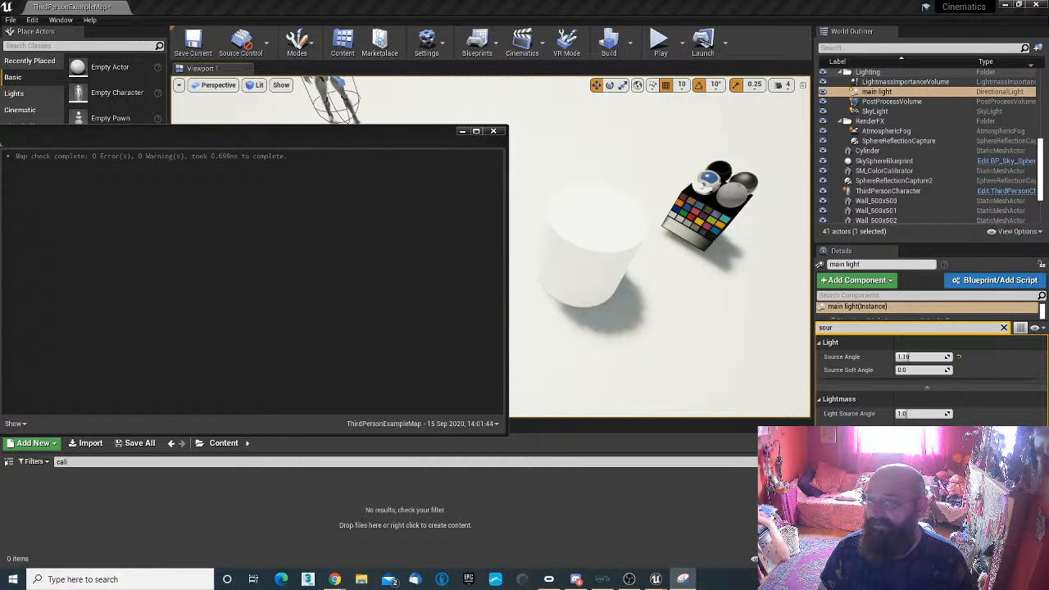
# Step: Play the level briefly to check the cylinder and colour calibrator shadows, and stop the session
pyautogui.click(661, 43)
pyautogui.click(635, 338)
pyautogui.press('w')
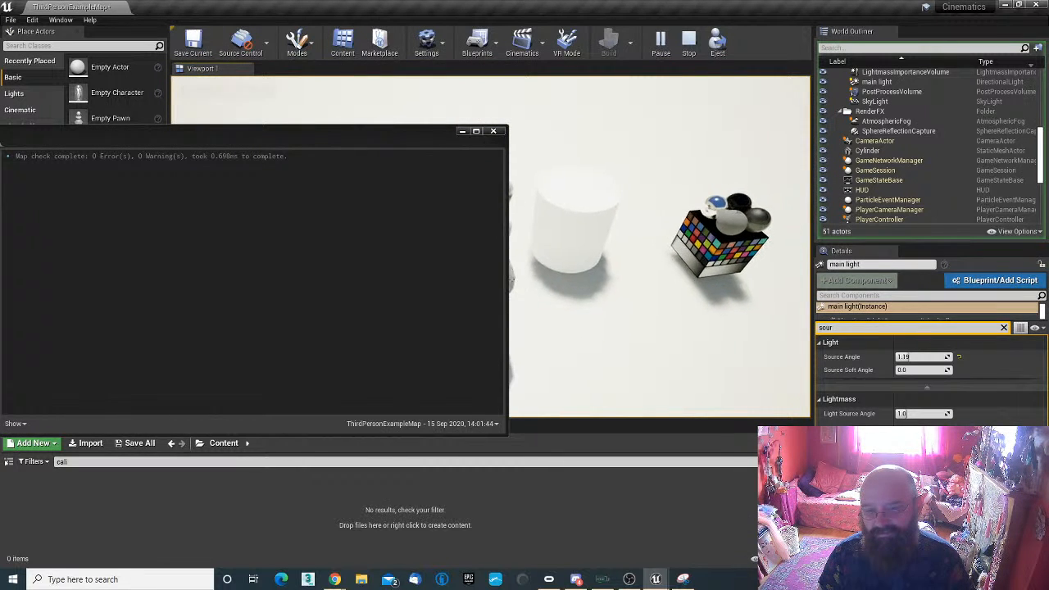
pyautogui.press('Escape')
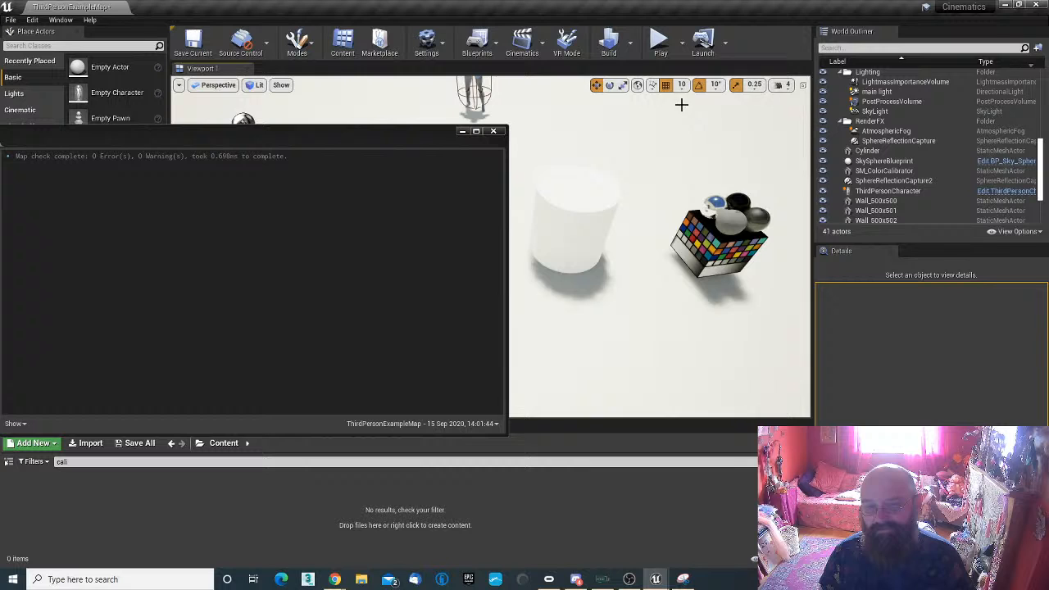
# Step: Set the main light's Source Angle to 5.0 and its Lightmass Light Source Angle to 2.95
pyautogui.click(905, 82)
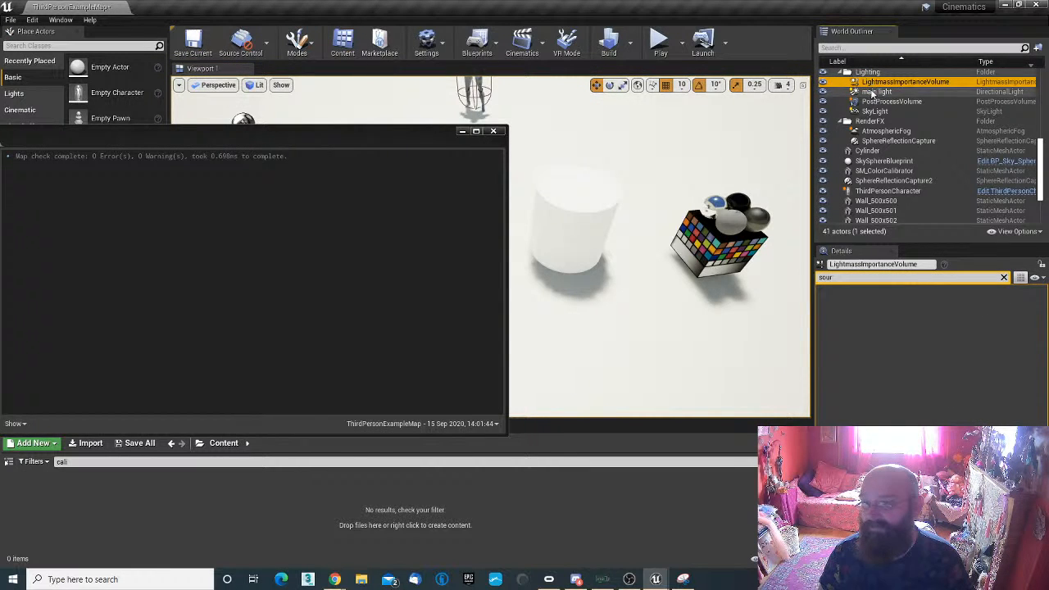
pyautogui.click(874, 91)
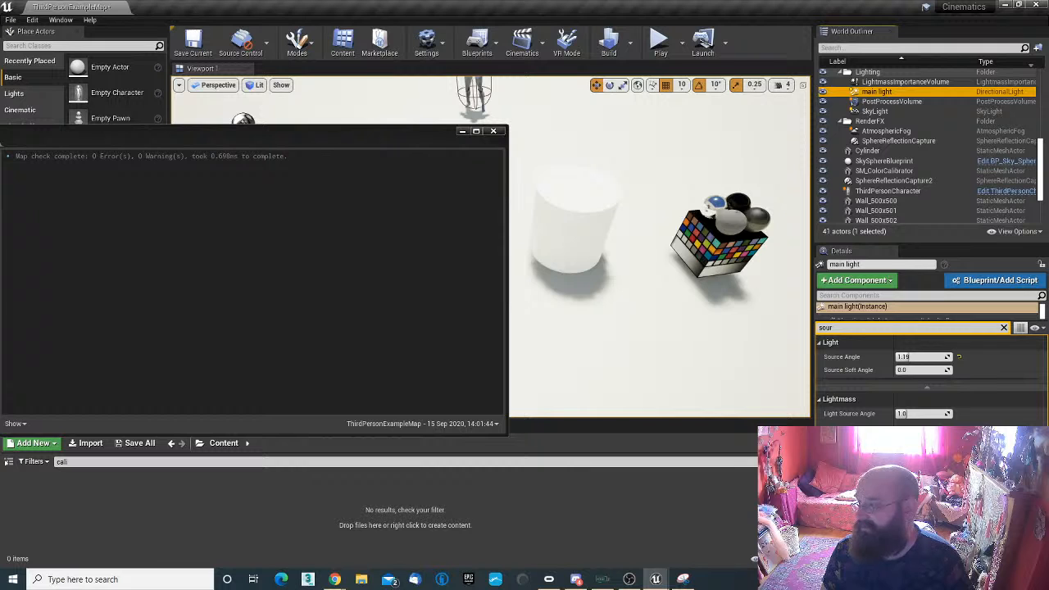
pyautogui.click(921, 357)
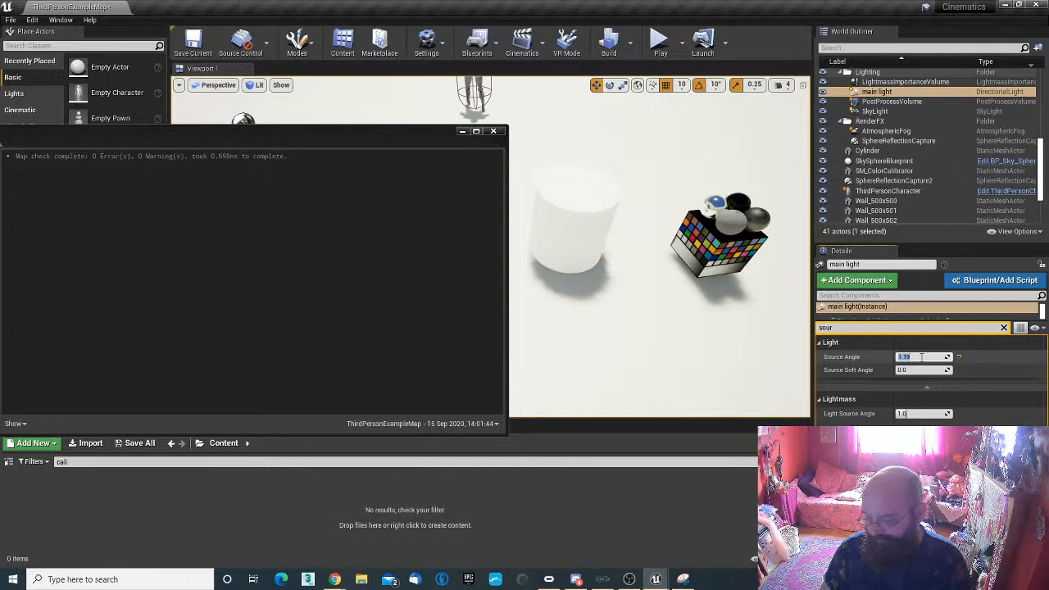
pyautogui.write('5')
pyautogui.press('Return')
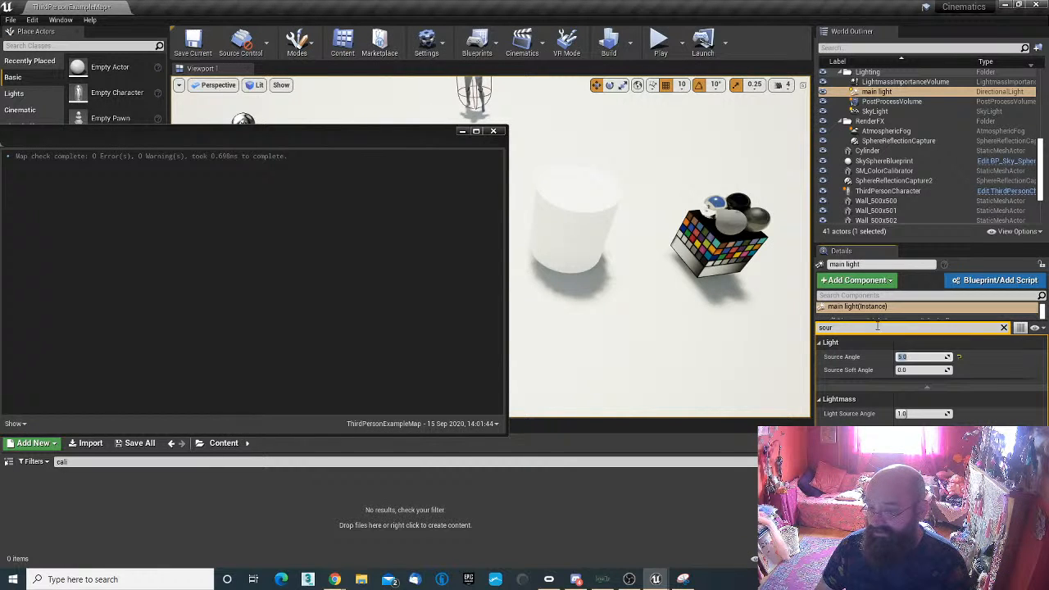
pyautogui.click(917, 414)
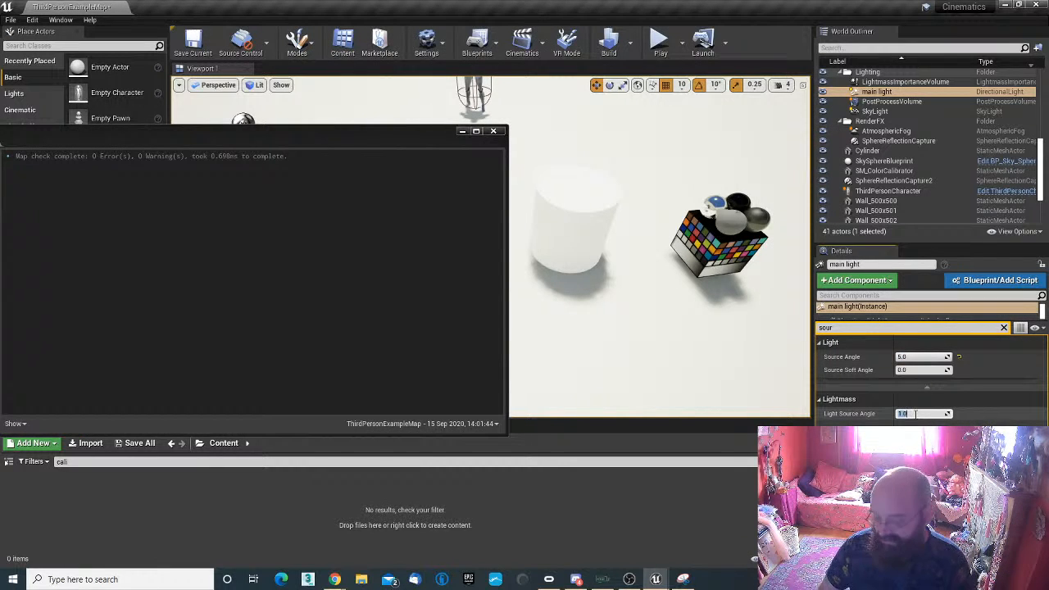
pyautogui.write('2.95')
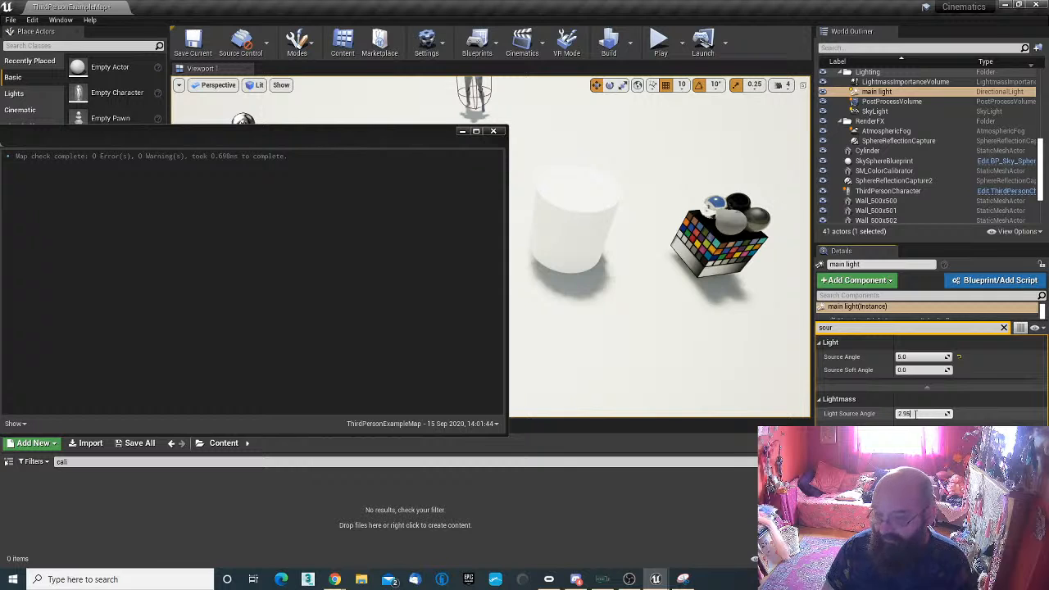
pyautogui.press('Return')
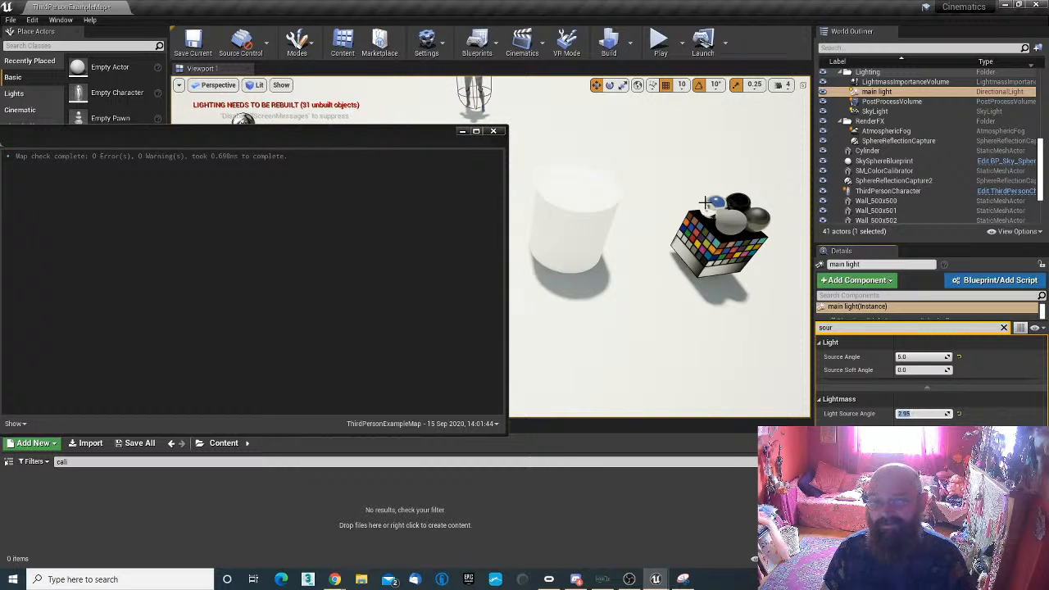
# Step: Rebuild the level with the new source angles and close the Message Log
pyautogui.moveTo(381, 143); pyautogui.dragTo(194, 283)
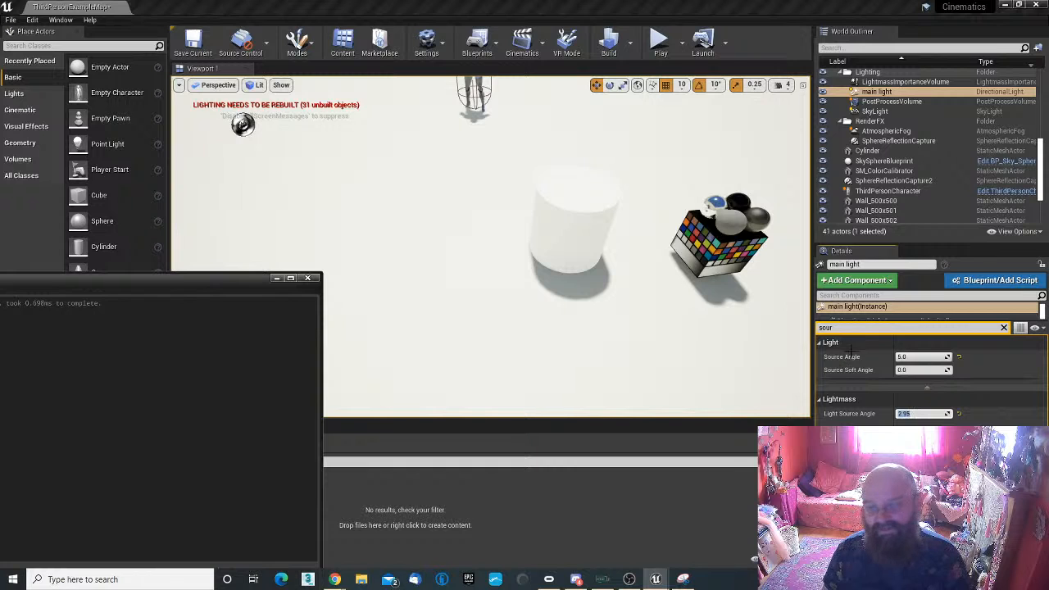
pyautogui.click(307, 279)
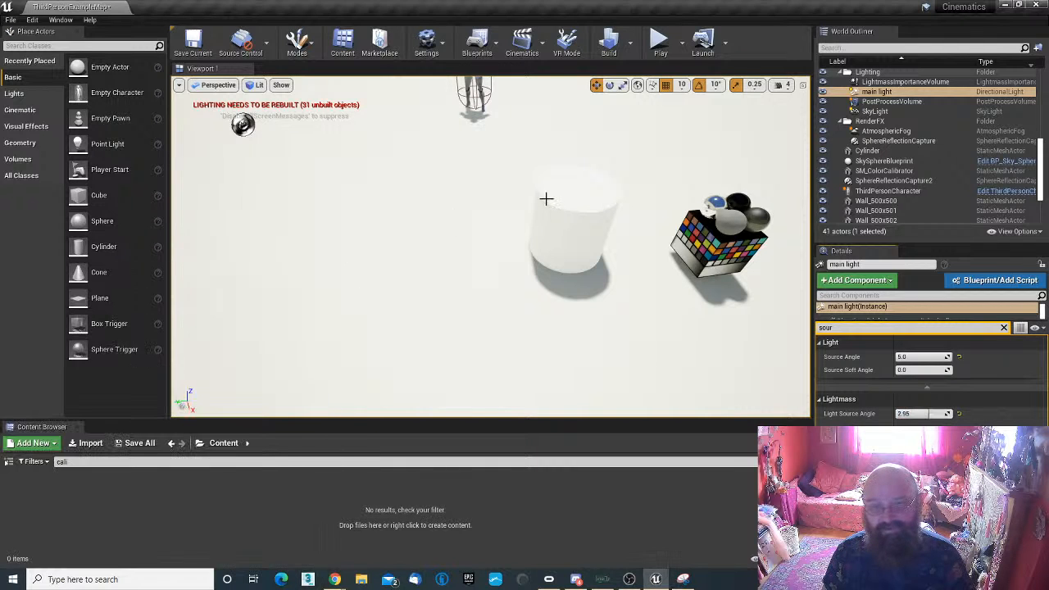
pyautogui.click(608, 41)
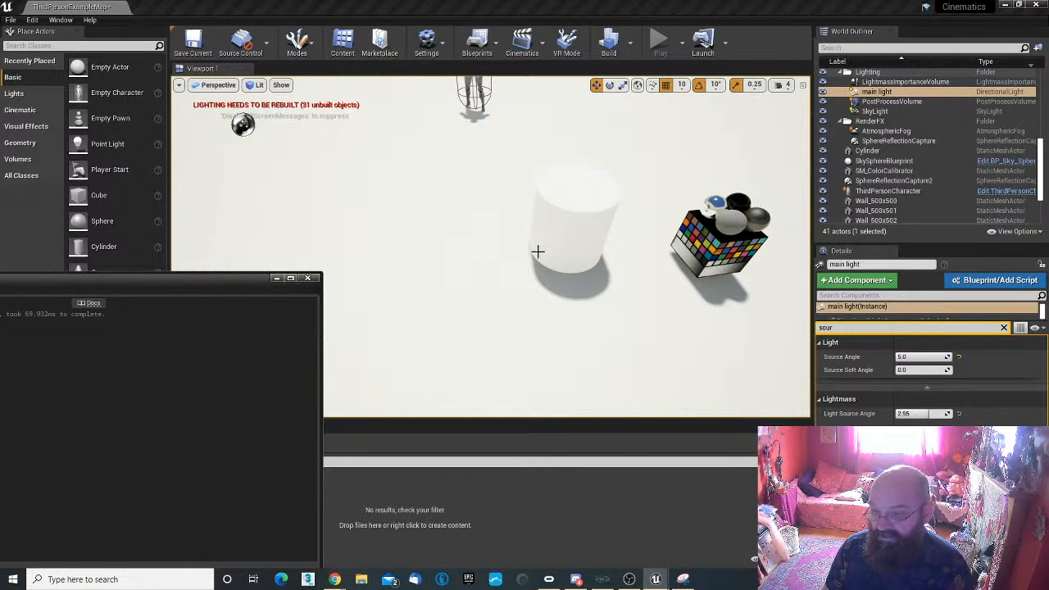
pyautogui.click(899, 359)
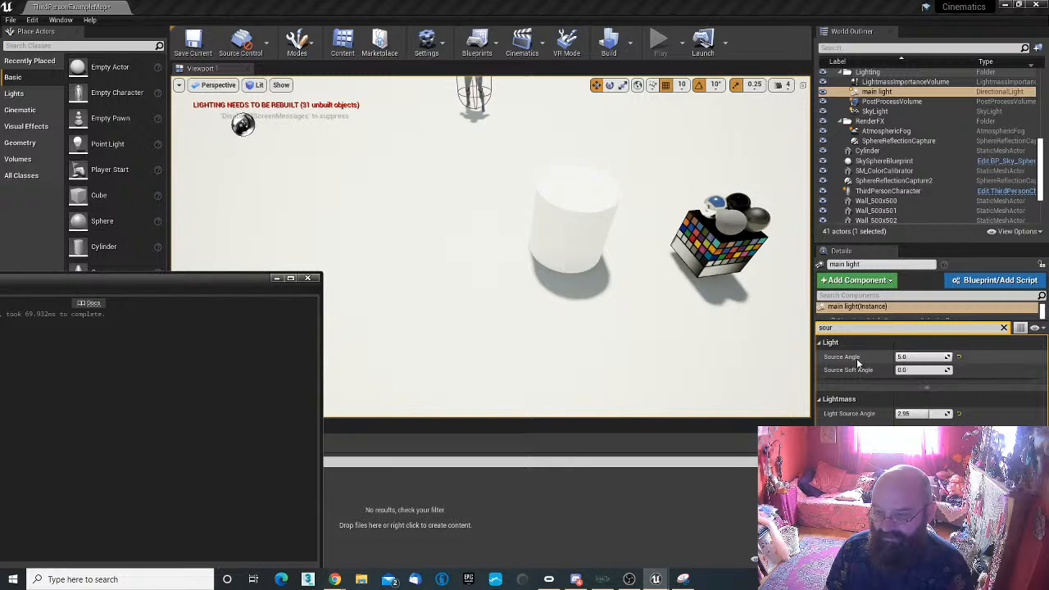
pyautogui.moveTo(858, 362)
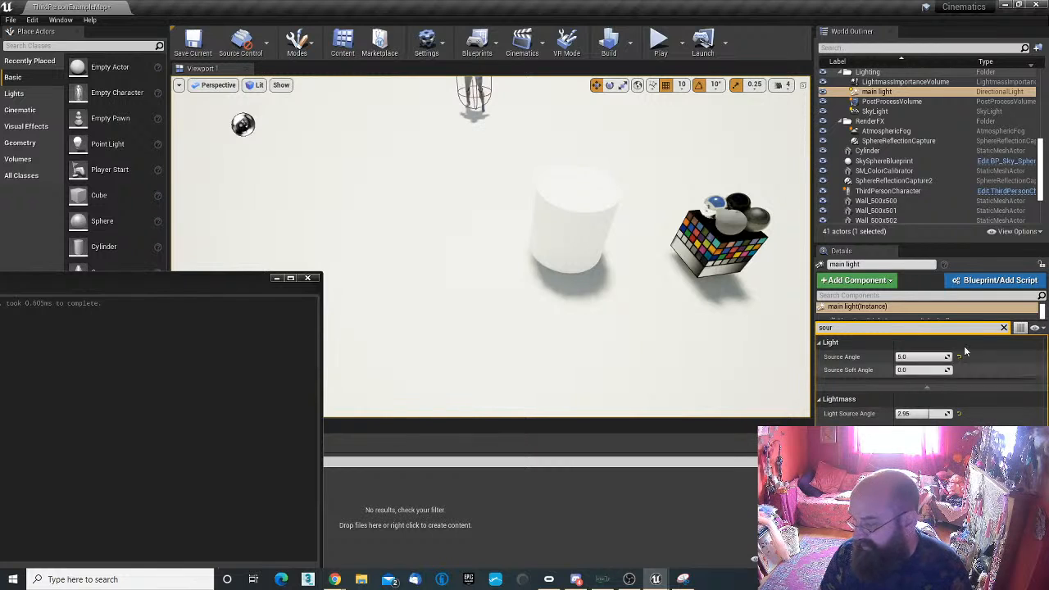
pyautogui.moveTo(122, 282); pyautogui.dragTo(493, 185)
pyautogui.click(680, 182)
# Step: Play the level and run the character around the cylinder and colour calibrator to examine the softened shadows, then stop
pyautogui.moveTo(390, 373); pyautogui.dragTo(393, 311, button='right')
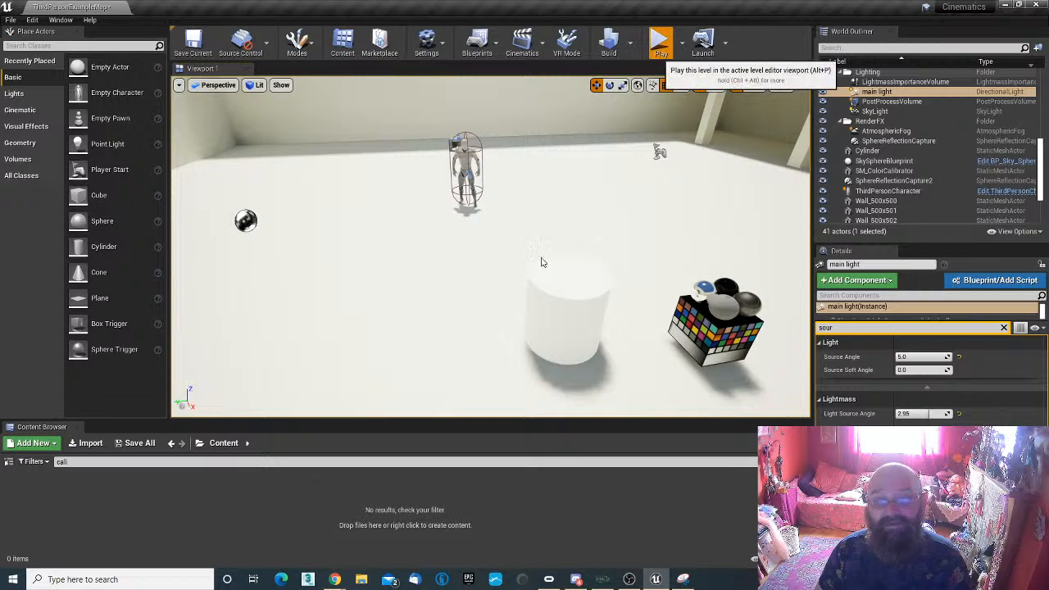
pyautogui.click(661, 45)
pyautogui.press('w')
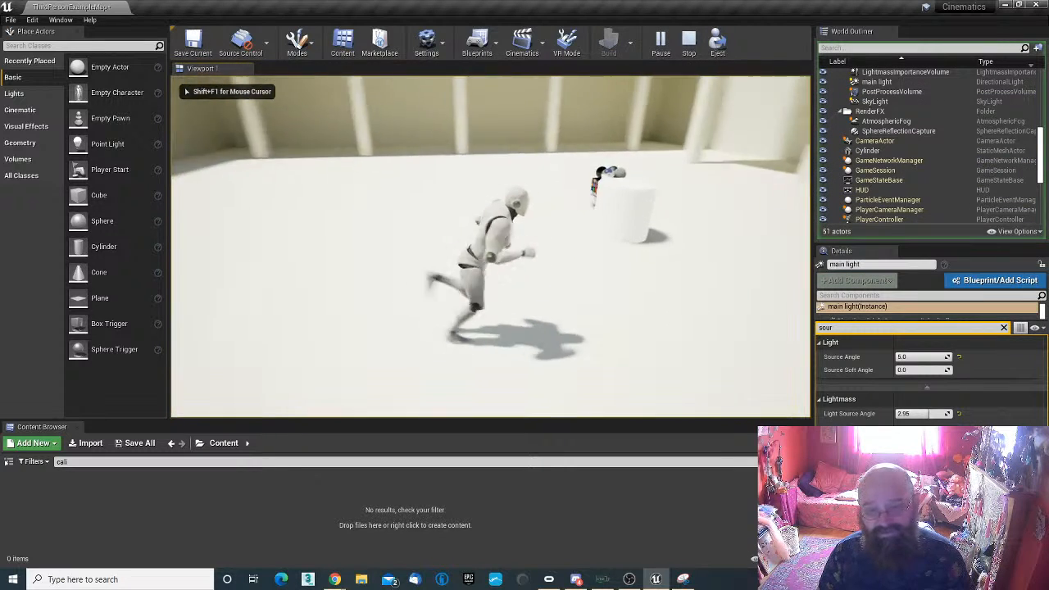
pyautogui.press('s')
pyautogui.press('d')
pyautogui.press('w')
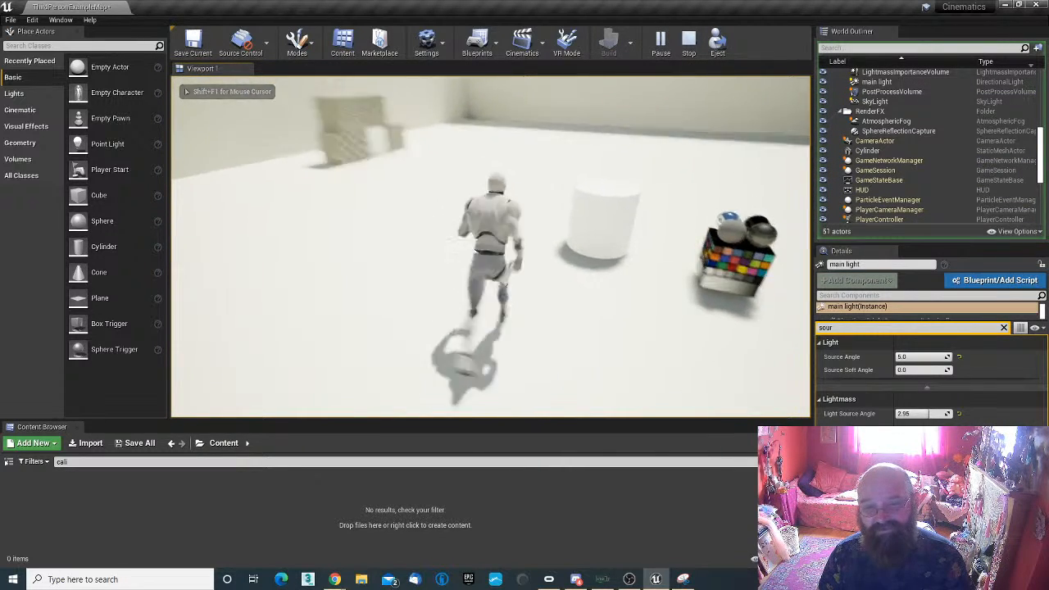
pyautogui.press('a')
pyautogui.press('w')
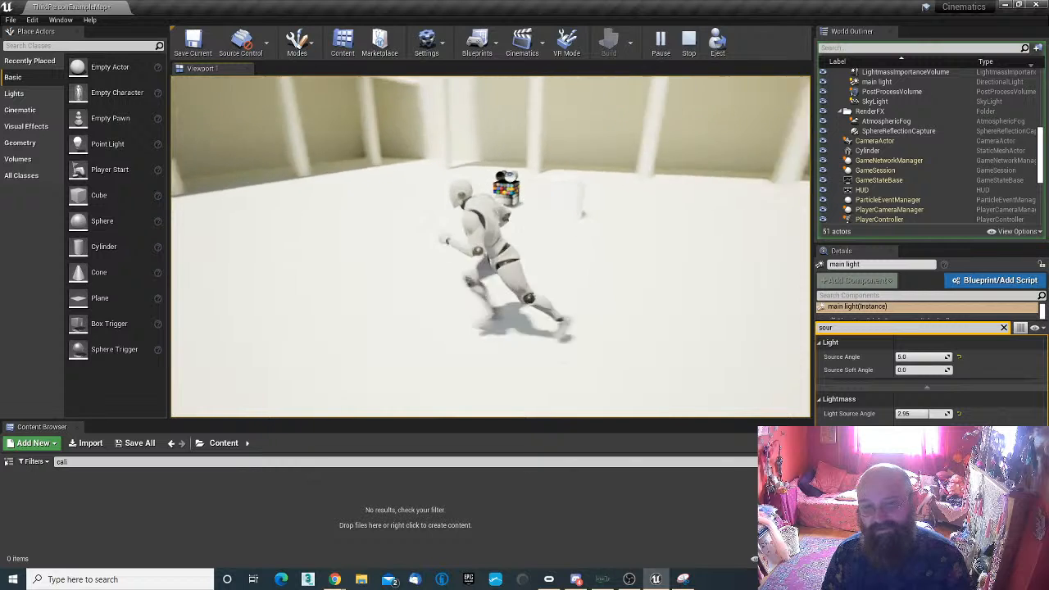
pyautogui.press('a')
pyautogui.press('w')
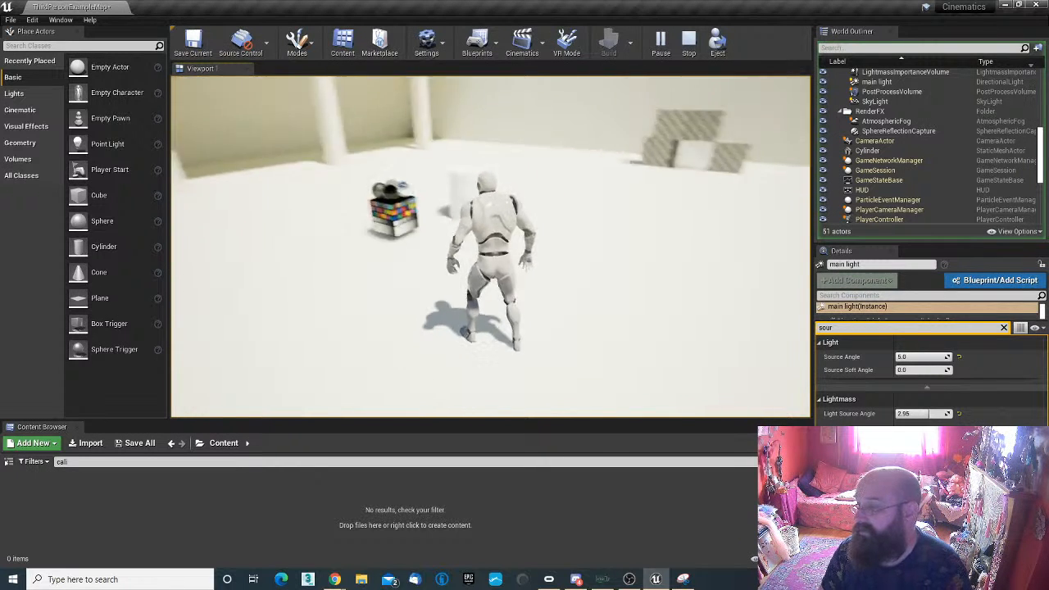
pyautogui.press('Escape')
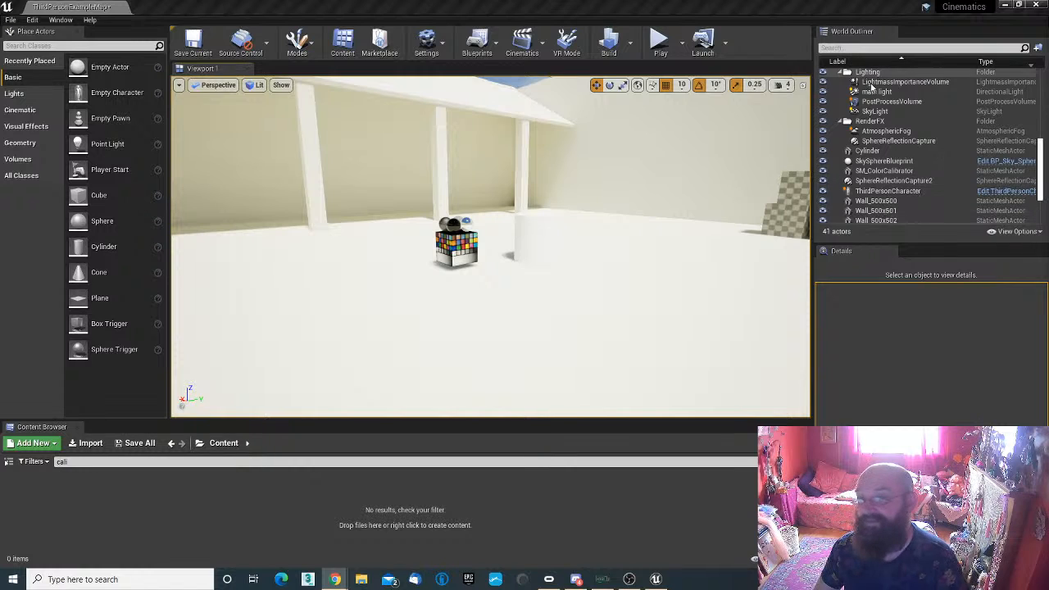
# Step: Clear the main light's details filter and review its Light Shafts settings and the surrounding scene
pyautogui.click(877, 92)
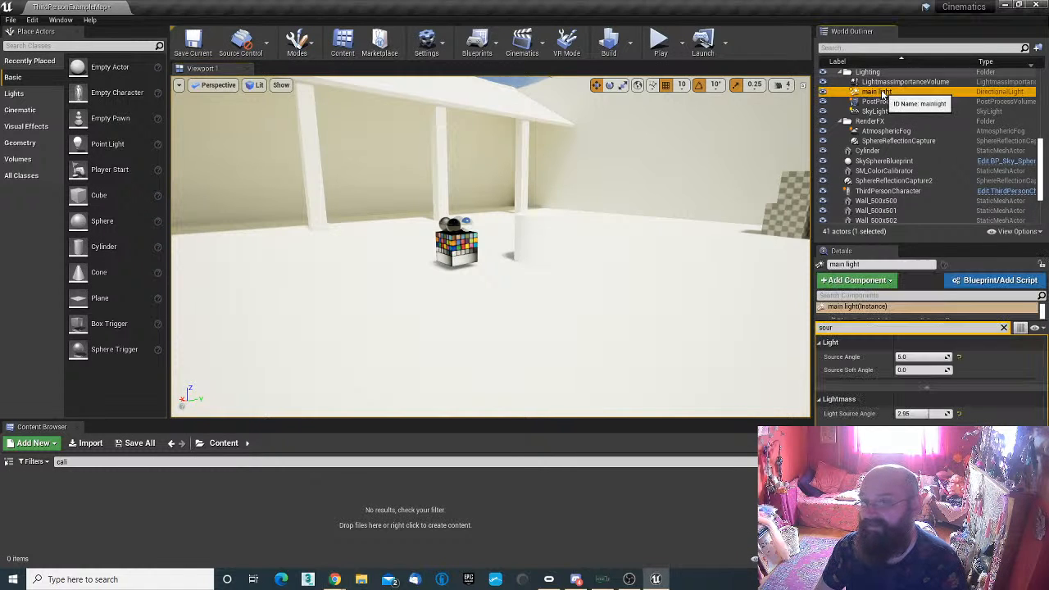
pyautogui.click(1004, 328)
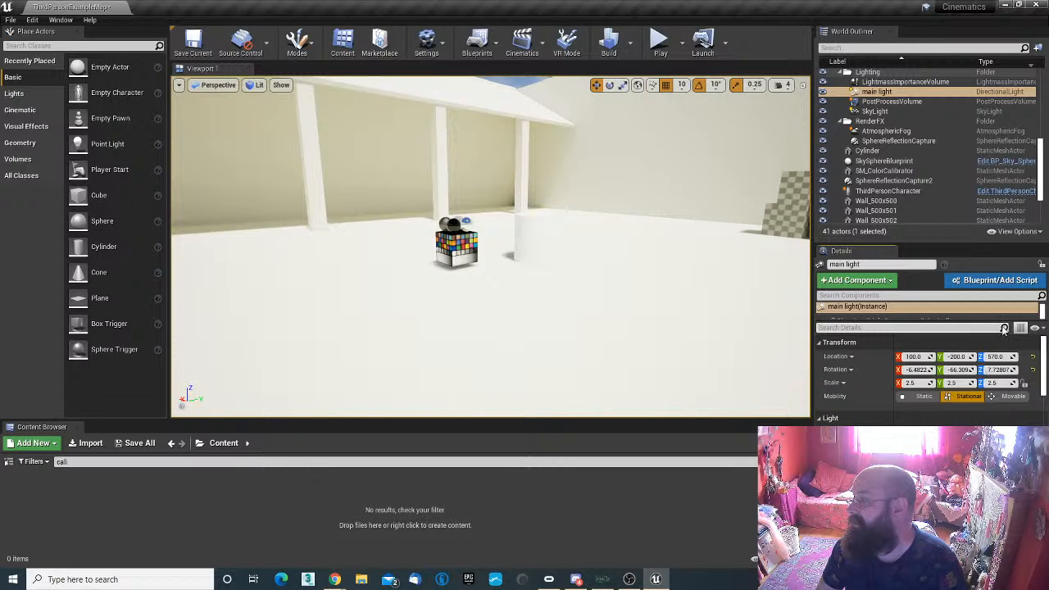
pyautogui.scroll(-15, 926, 377)
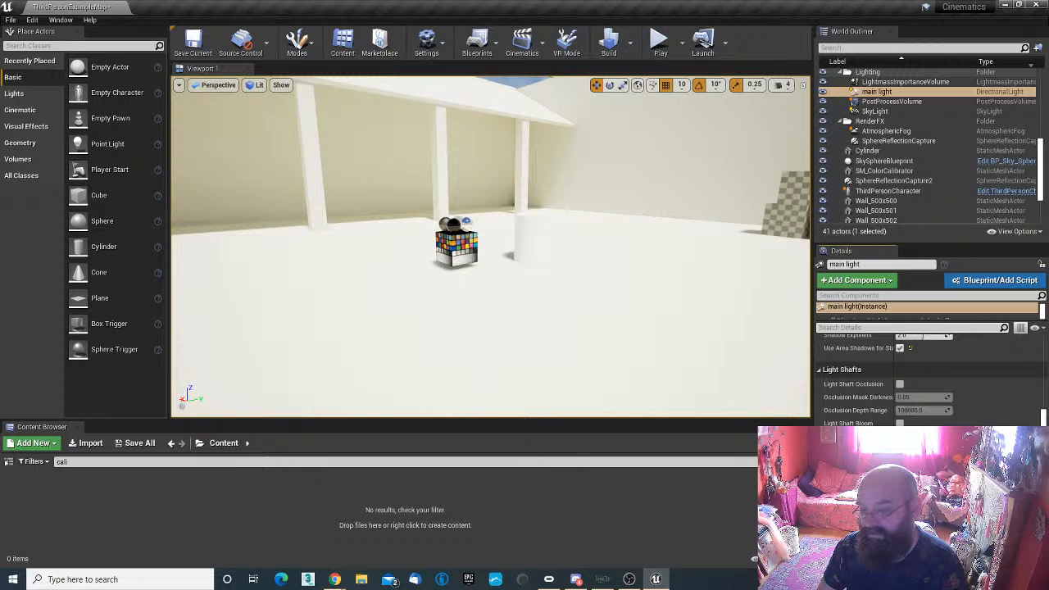
pyautogui.scroll(-1, 976, 410)
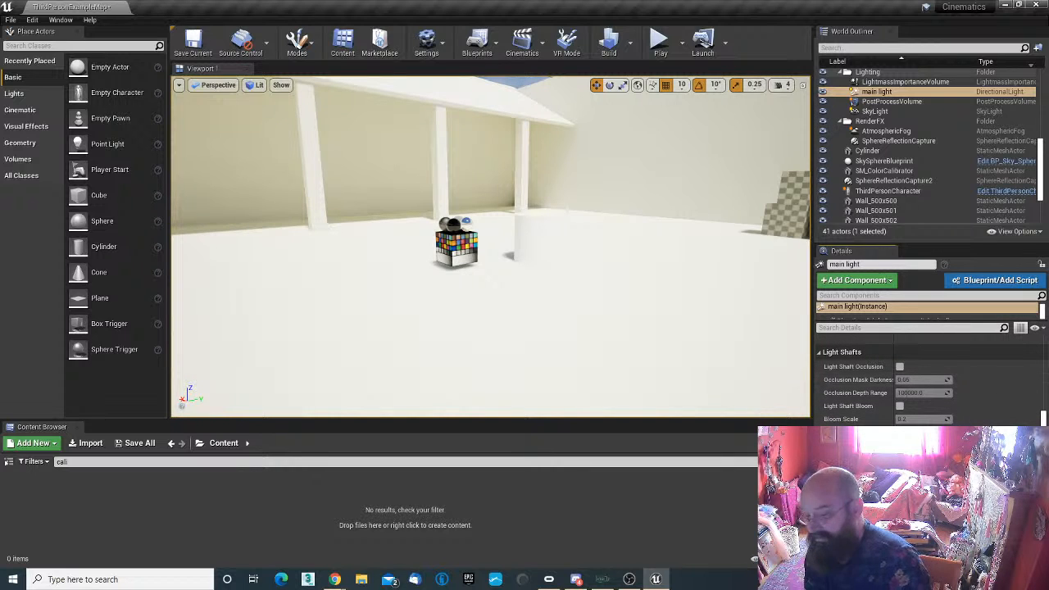
pyautogui.scroll(-1, 976, 409)
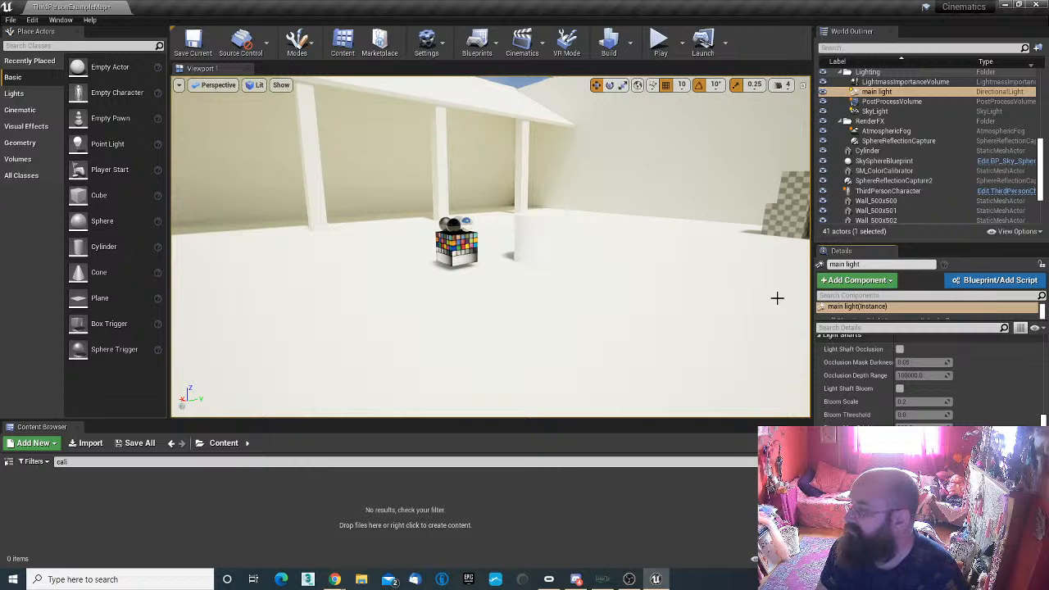
pyautogui.moveTo(611, 270); pyautogui.dragTo(688, 246, button='right')
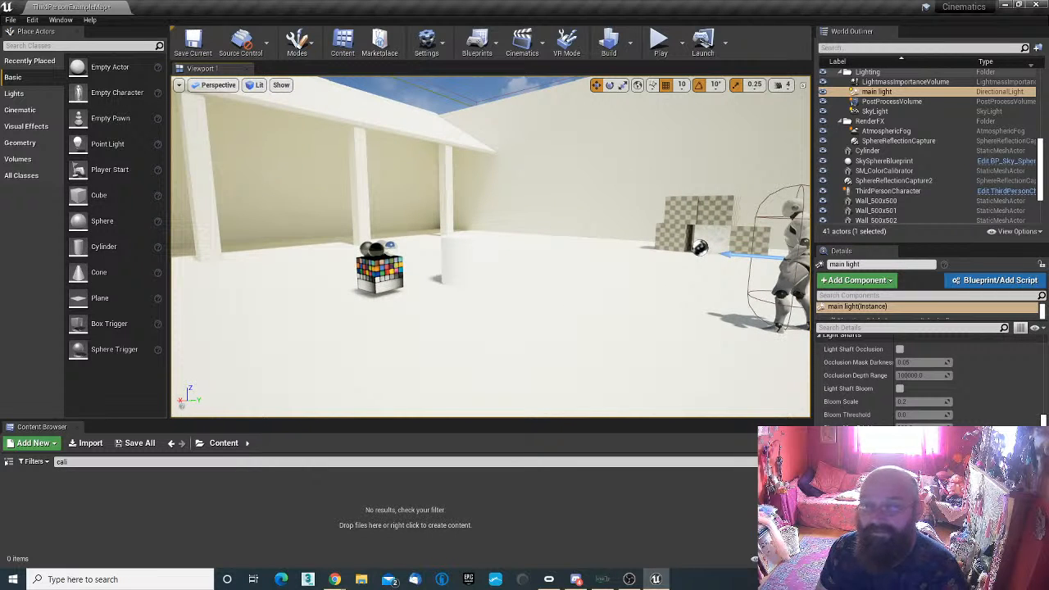
pyautogui.scroll(3, 869, 139)
pyautogui.scroll(-1, 878, 141)
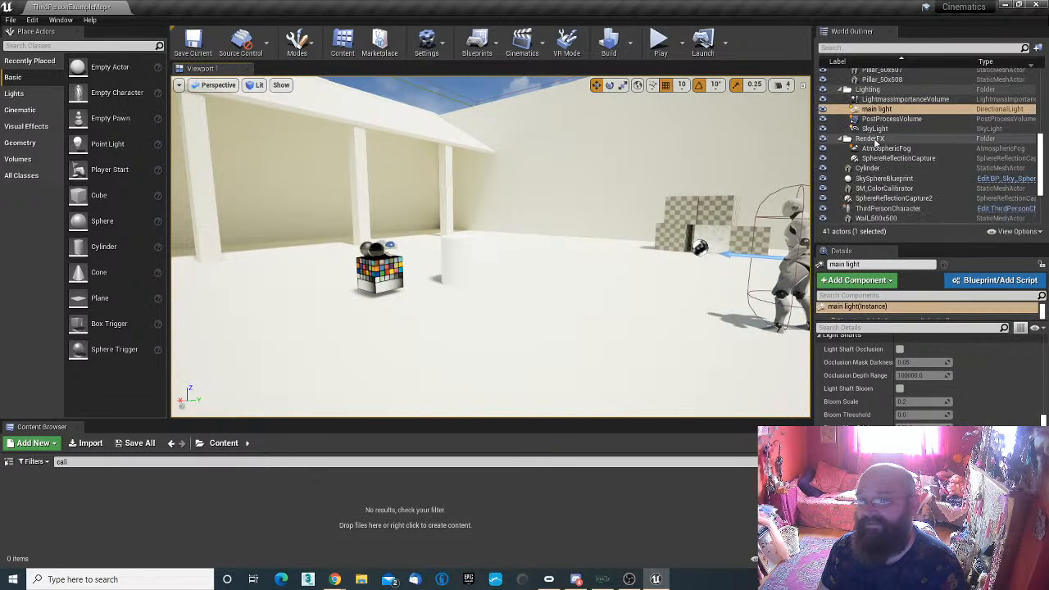
# Step: Delete the AtmosphericFog actor and the SkySphereBlueprint from the level
pyautogui.click(884, 148)
pyautogui.press('Delete')
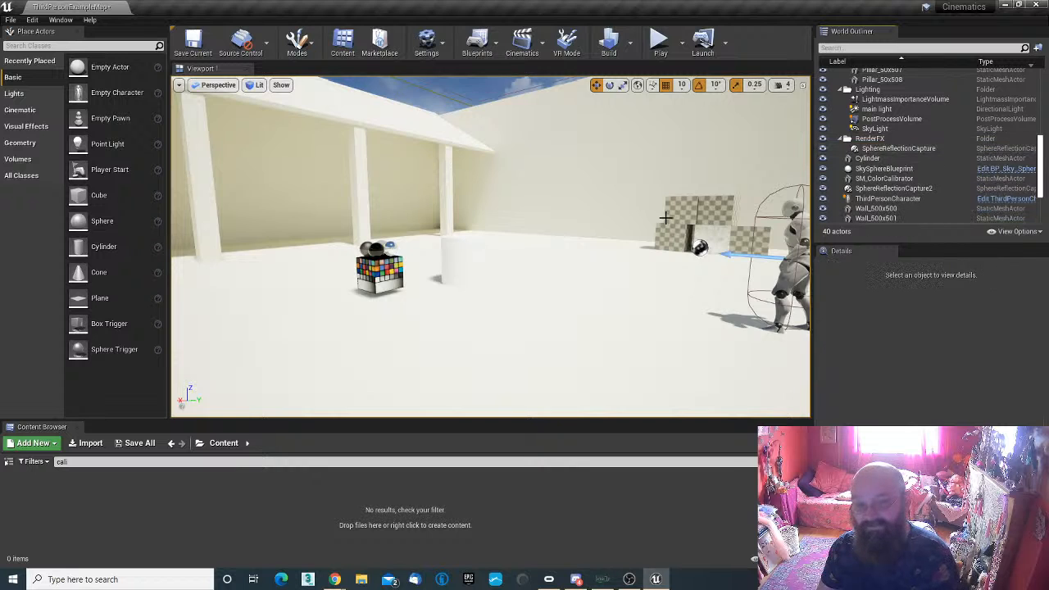
pyautogui.moveTo(665, 217); pyautogui.dragTo(610, 202, button='right')
pyautogui.click(555, 109)
pyautogui.press('Delete')
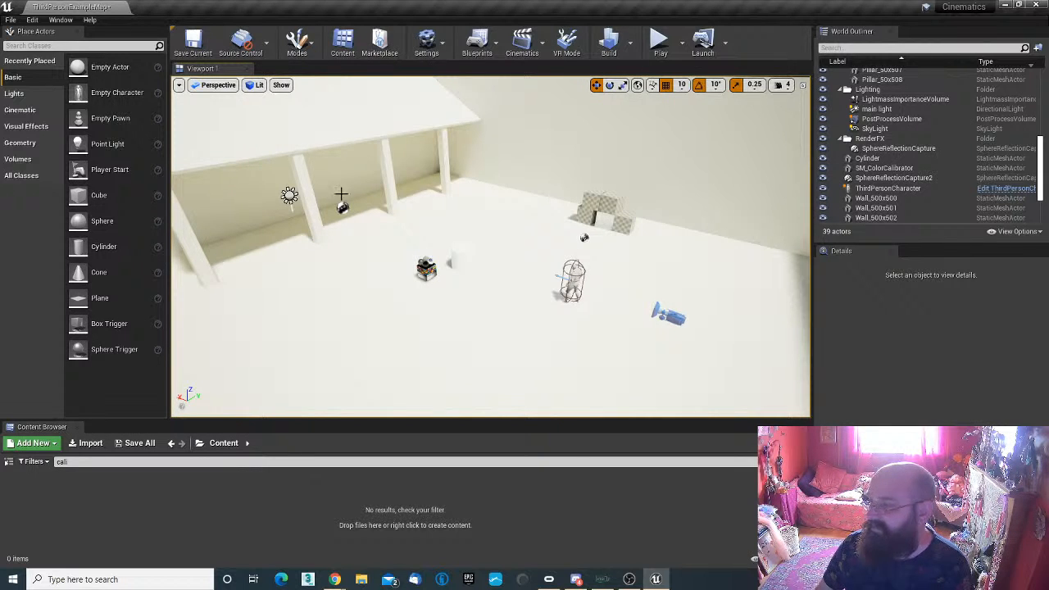
# Step: Place a Sky Atmosphere and an Atmospheric Fog on the level floor, and delete the Sky Atmosphere again
pyautogui.click(17, 130)
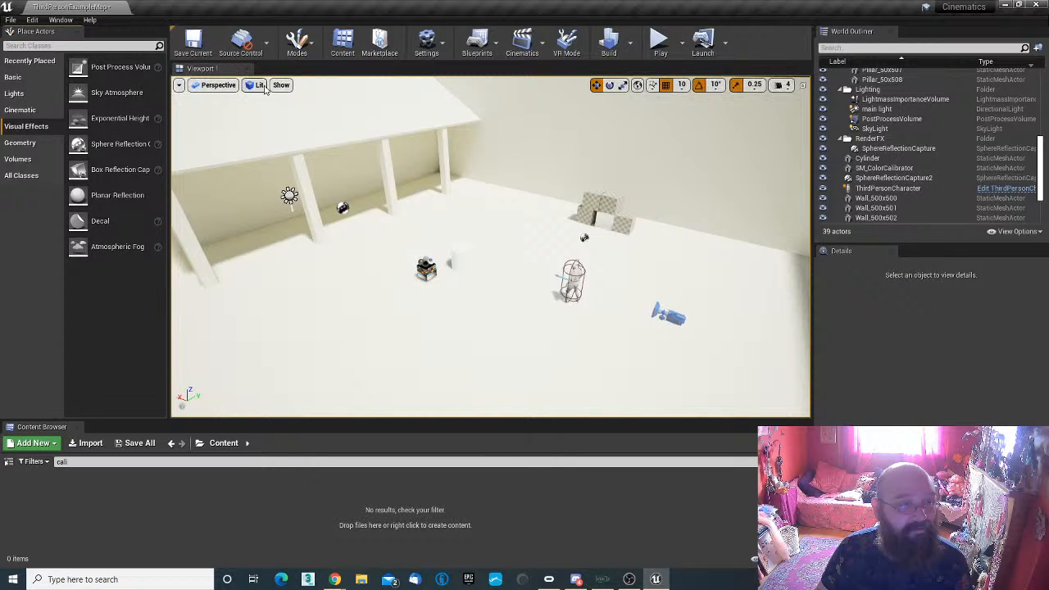
pyautogui.moveTo(116, 93); pyautogui.dragTo(517, 257)
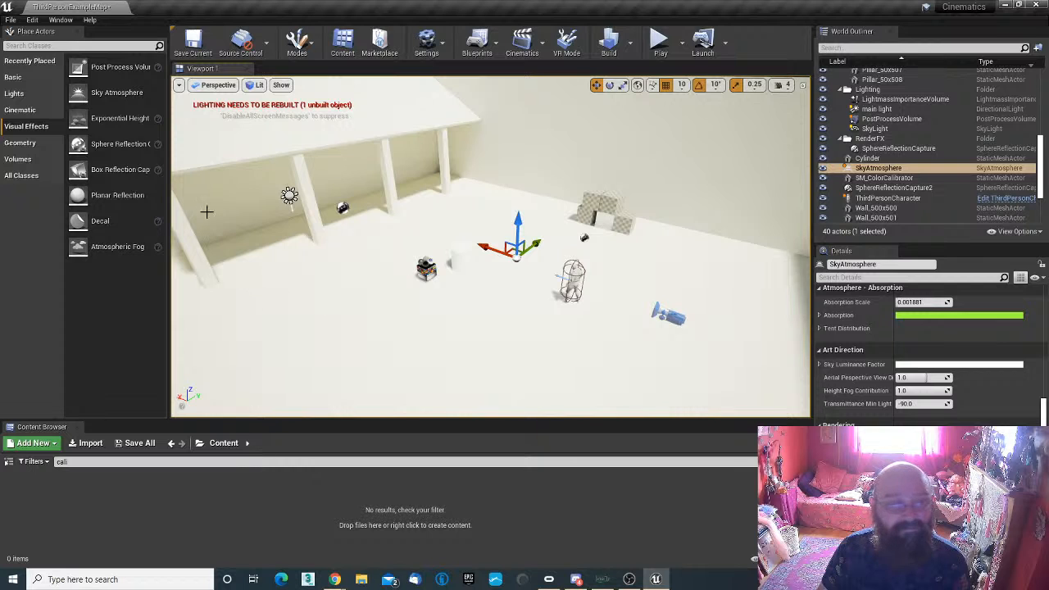
pyautogui.moveTo(94, 241); pyautogui.dragTo(413, 342)
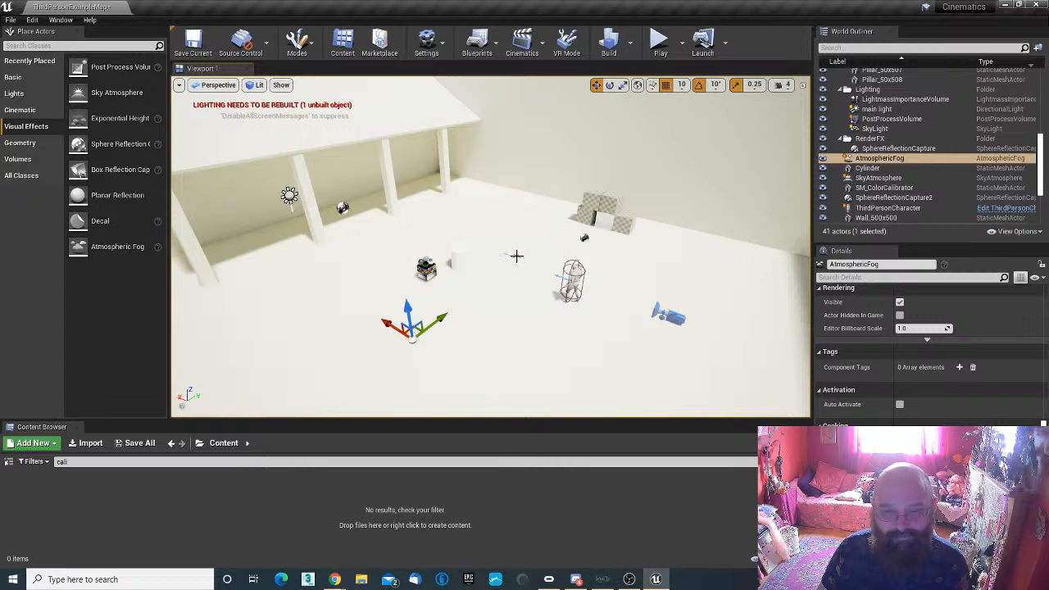
pyautogui.click(516, 257)
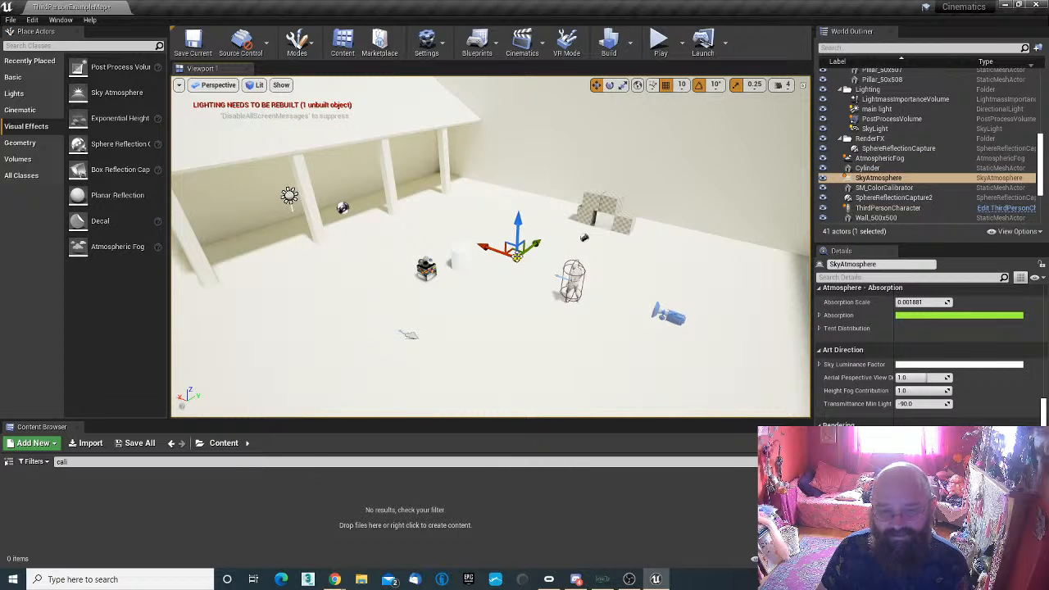
pyautogui.press('Delete')
# Step: Select the new AtmosphericFog and examine its Atmosphere, Sun, Ground and Rendering settings and the level's actor list
pyautogui.moveTo(445, 330); pyautogui.dragTo(480, 329, button='right')
pyautogui.click(482, 333)
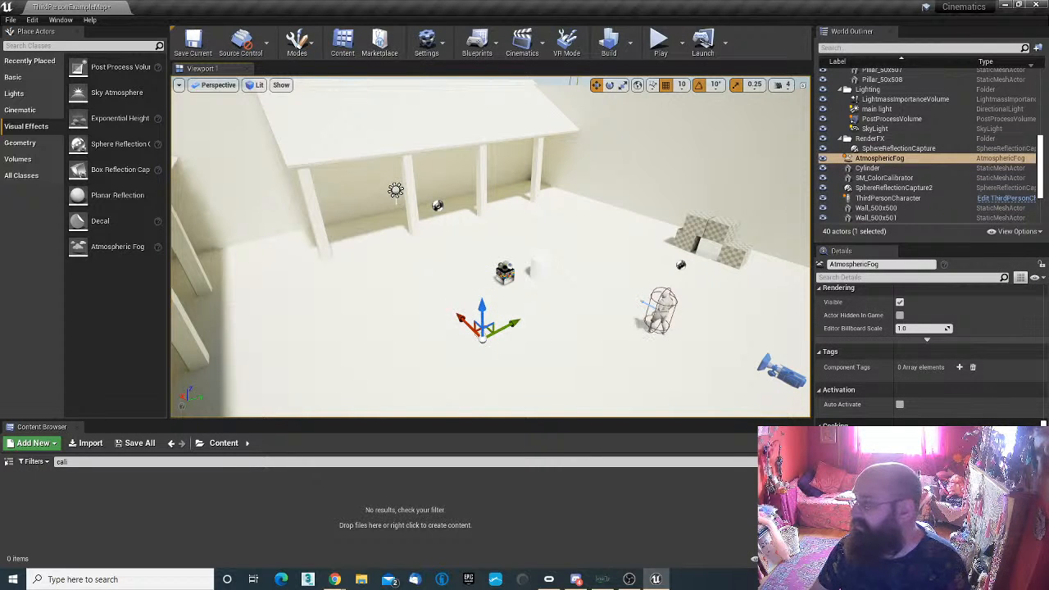
pyautogui.scroll(-6, 932, 353)
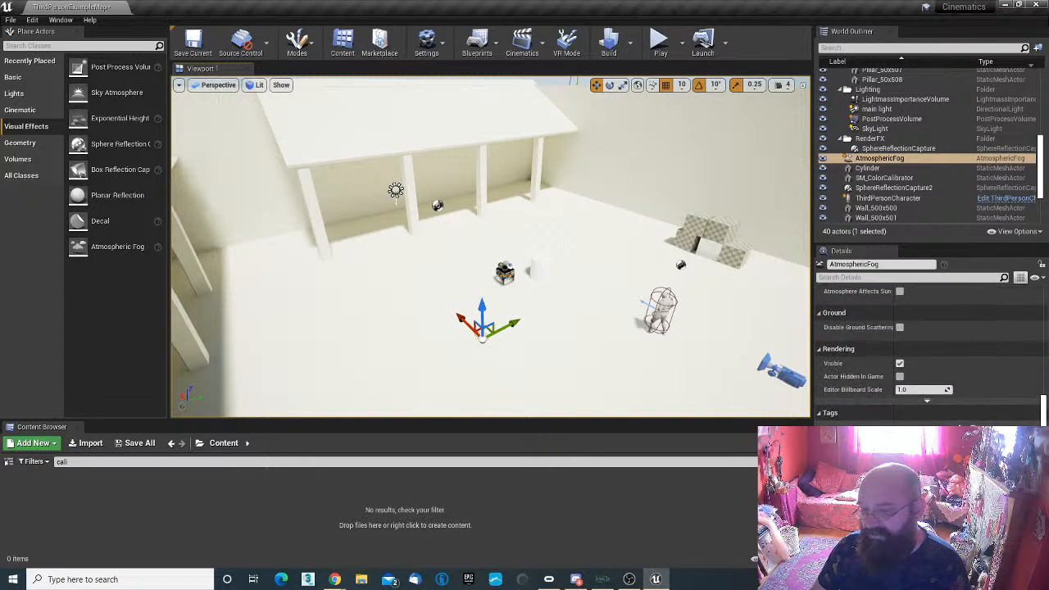
pyautogui.scroll(8, 932, 353)
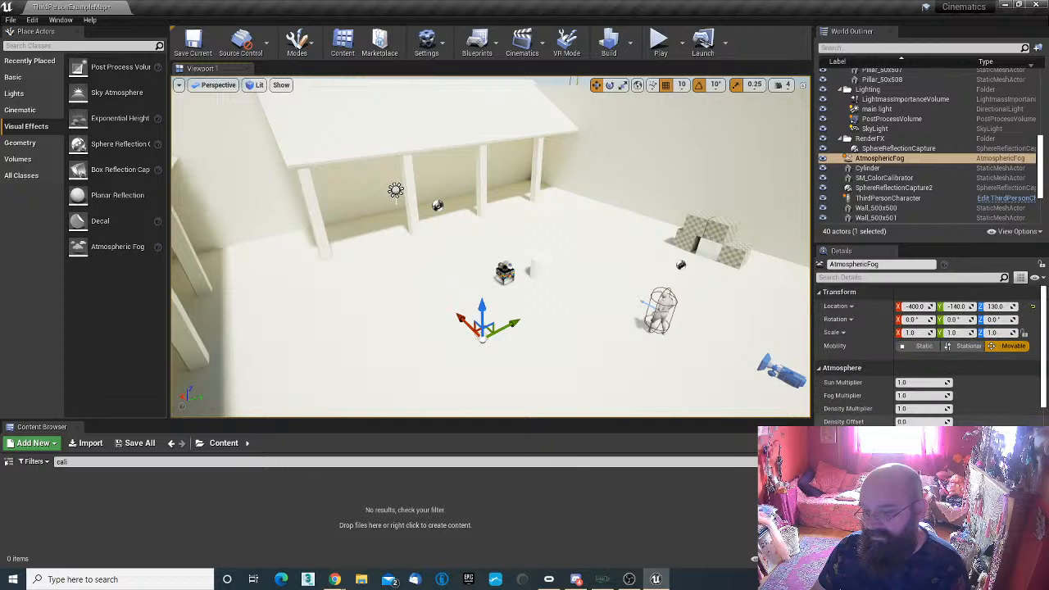
pyautogui.scroll(-8, 929, 410)
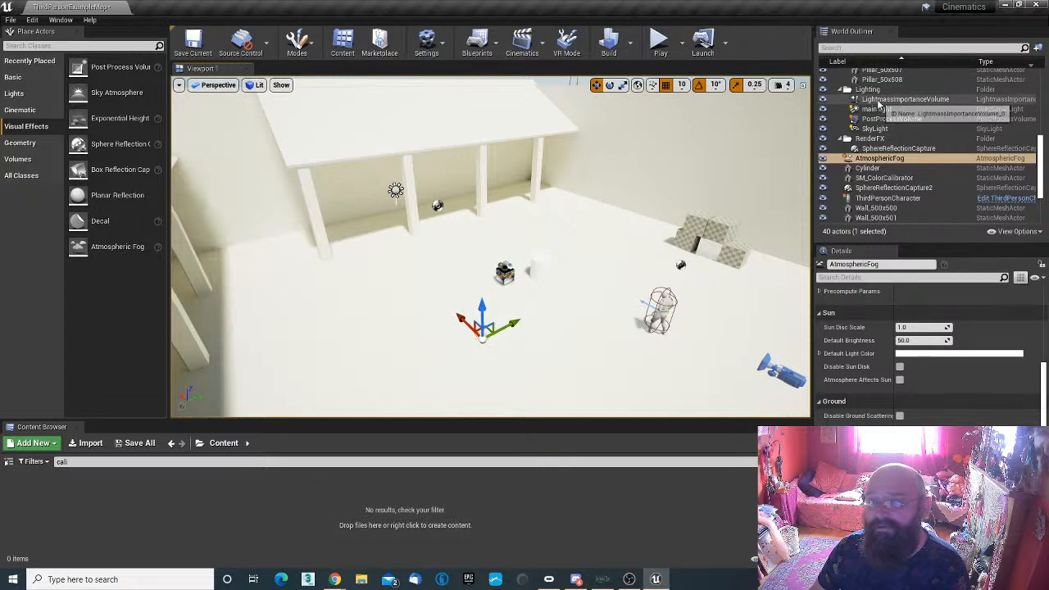
pyautogui.scroll(3, 879, 178)
pyautogui.scroll(3, 880, 173)
pyautogui.scroll(-5, 881, 164)
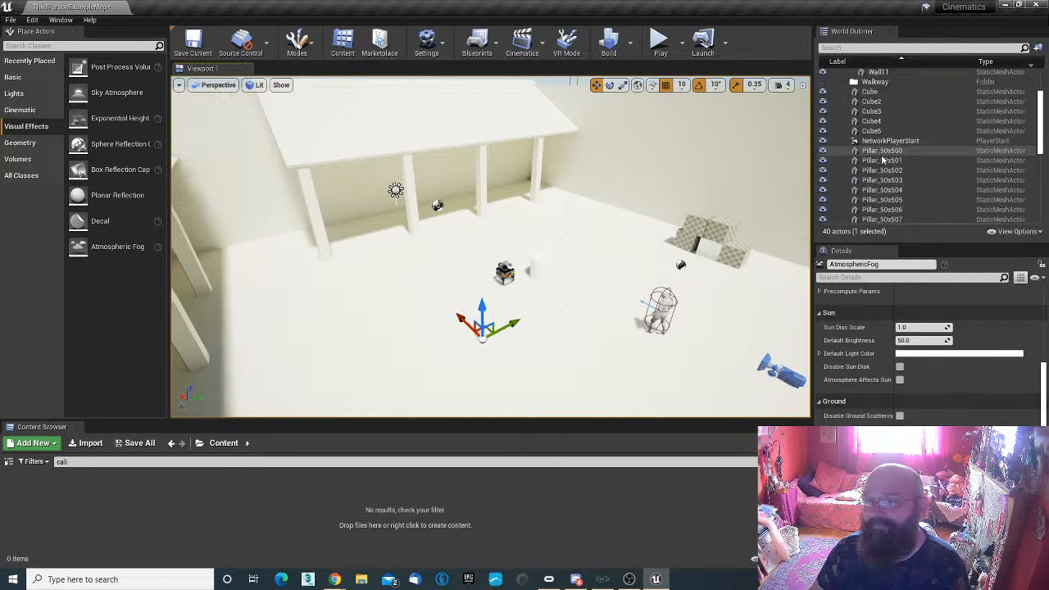
pyautogui.scroll(-3, 881, 162)
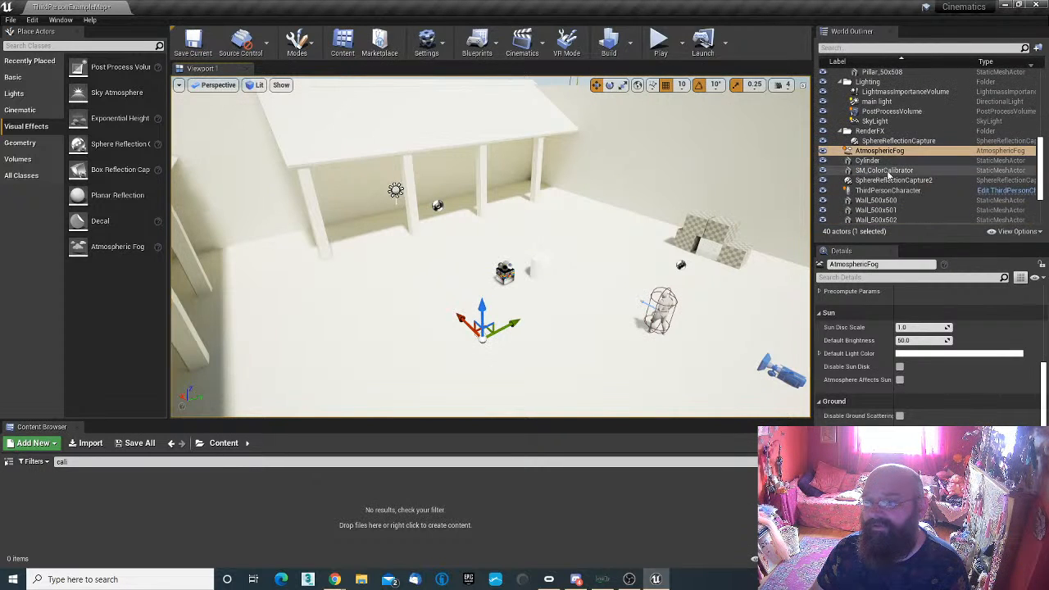
# Step: Select the main light and look through its Light, Rendering and Light Shafts settings
pyautogui.click(885, 104)
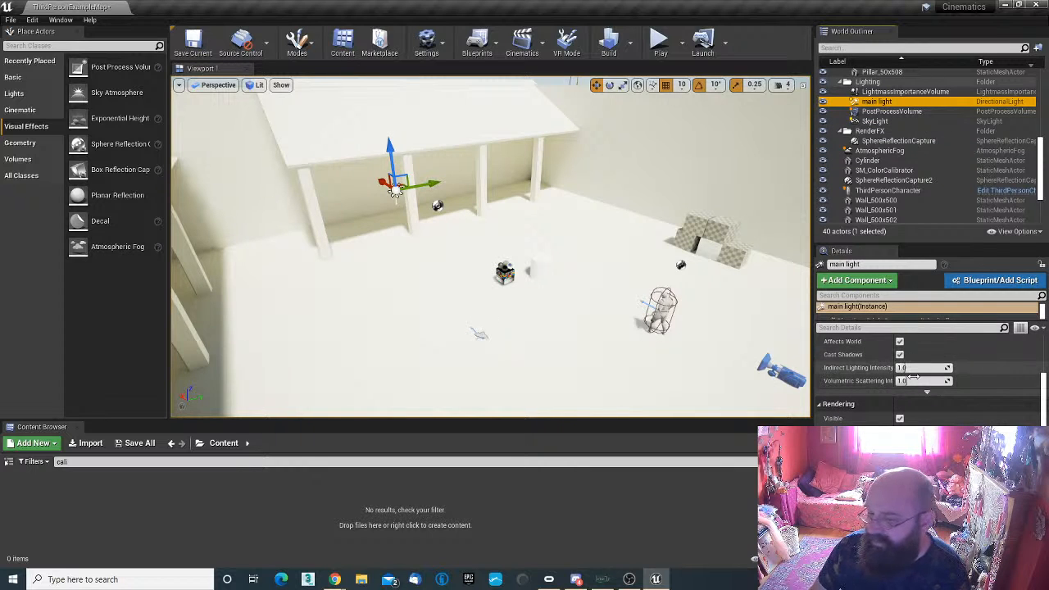
pyautogui.scroll(-1, 929, 388)
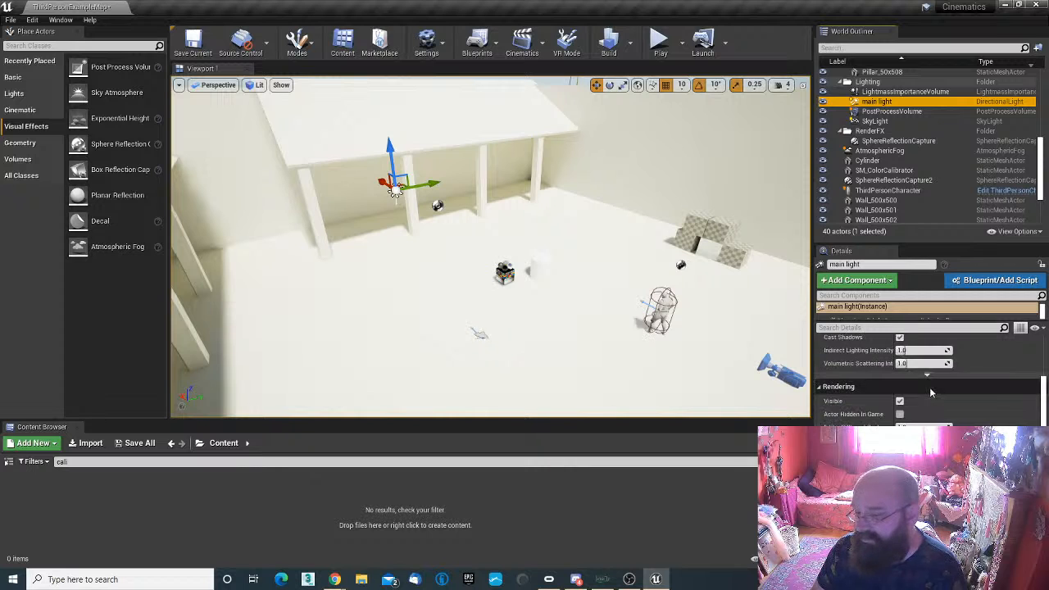
pyautogui.scroll(5, 930, 390)
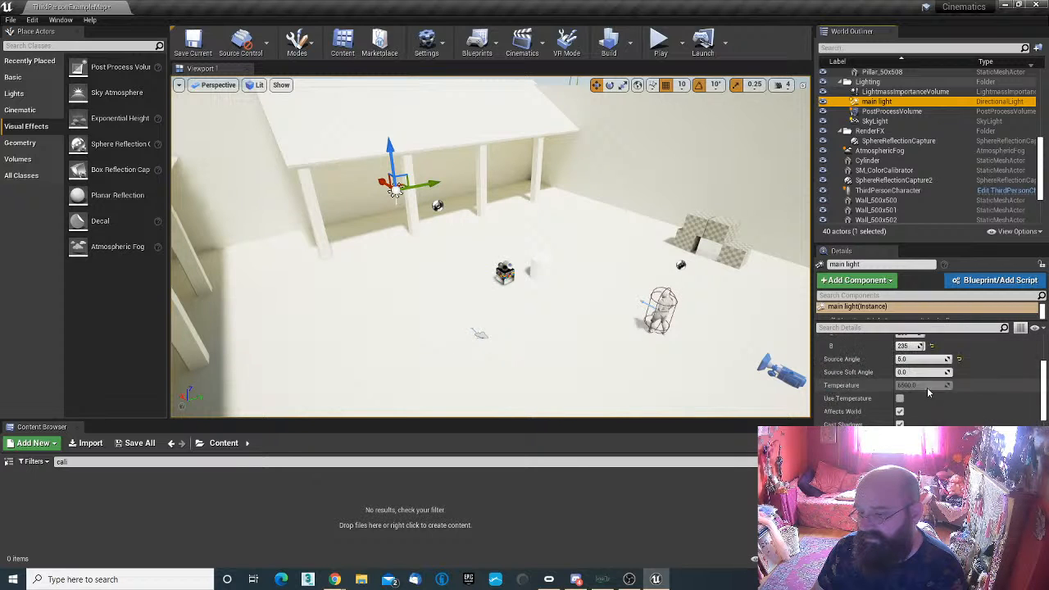
pyautogui.scroll(-10, 927, 391)
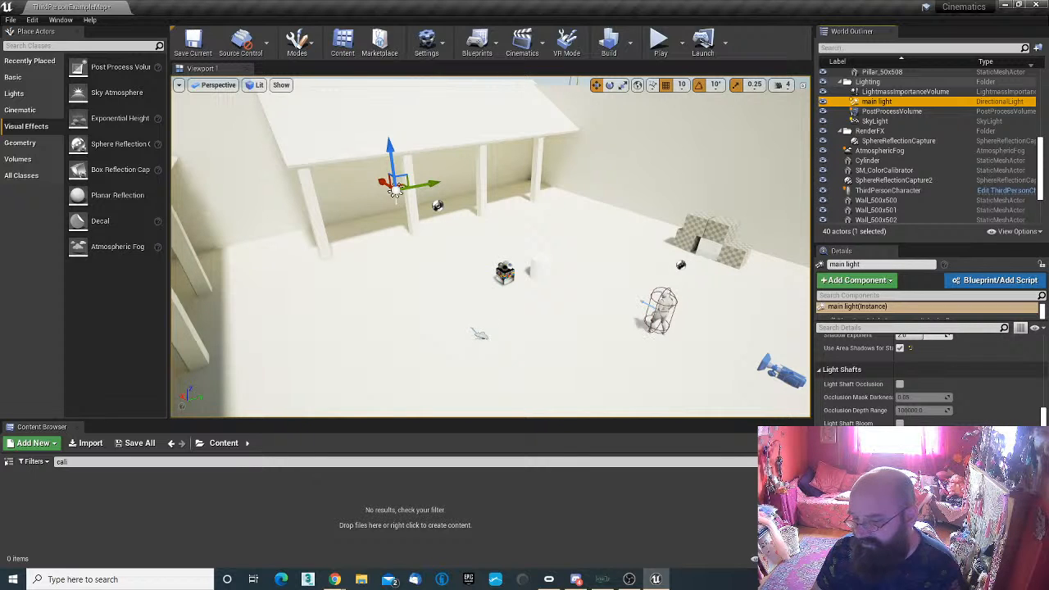
pyautogui.scroll(-2, 926, 377)
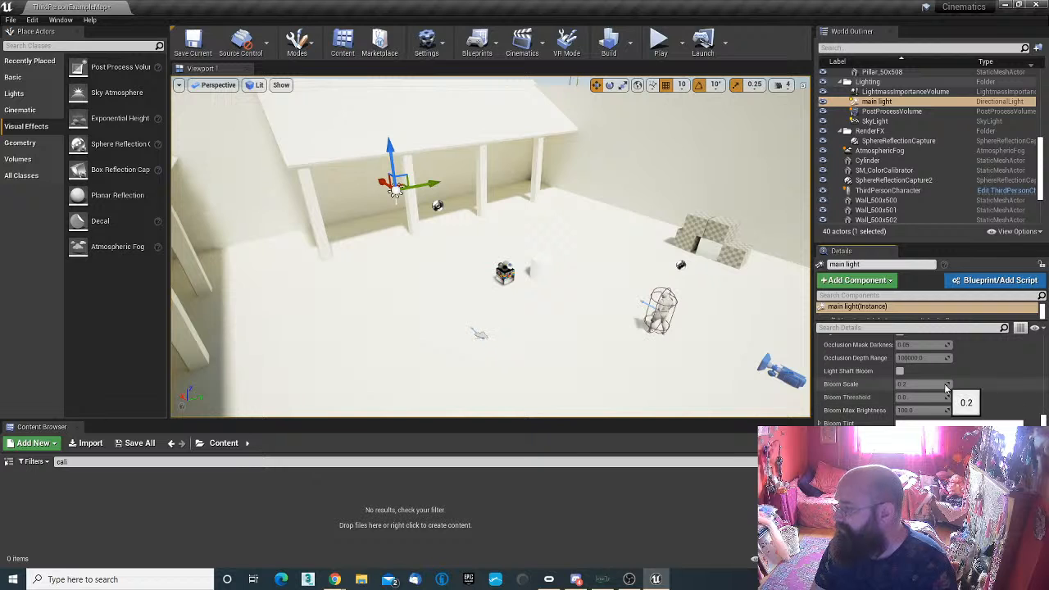
# Step: Search the main light's components for "atmosphe" and clear the search
pyautogui.click(886, 295)
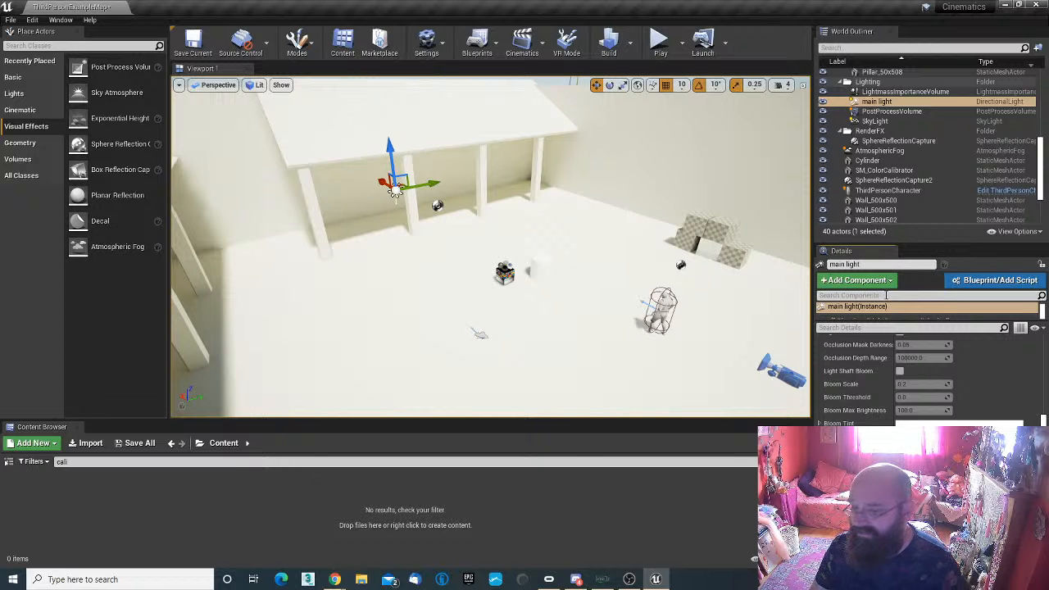
pyautogui.write('atmosp')
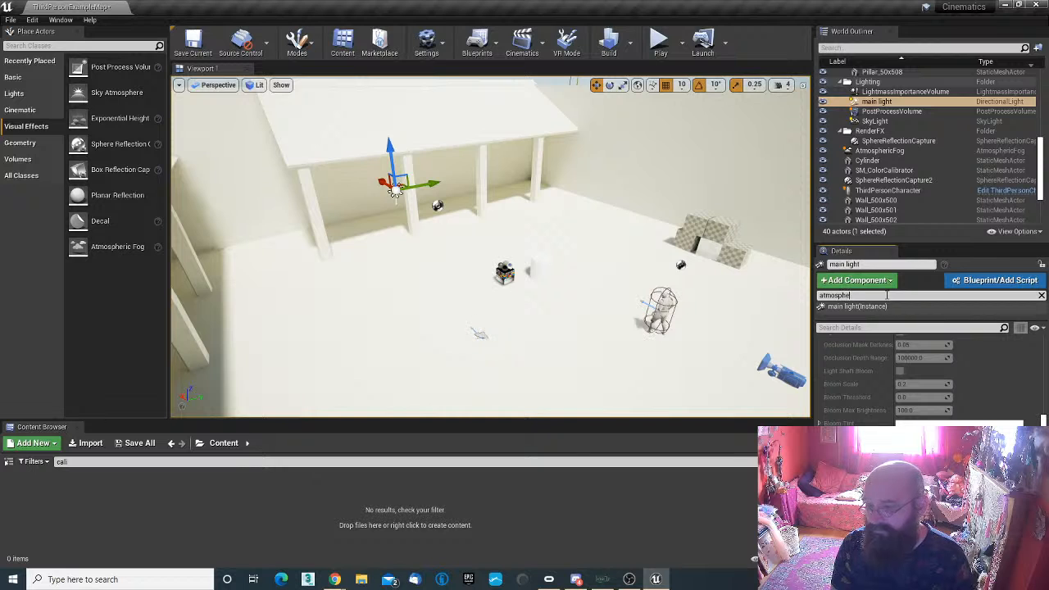
pyautogui.write('he')
pyautogui.press('BackSpace')
pyautogui.press('BackSpace')
pyautogui.press('BackSpace')
pyautogui.press('BackSpace')
pyautogui.press('BackSpace')
pyautogui.press('BackSpace')
pyautogui.press('BackSpace')
pyautogui.press('BackSpace')
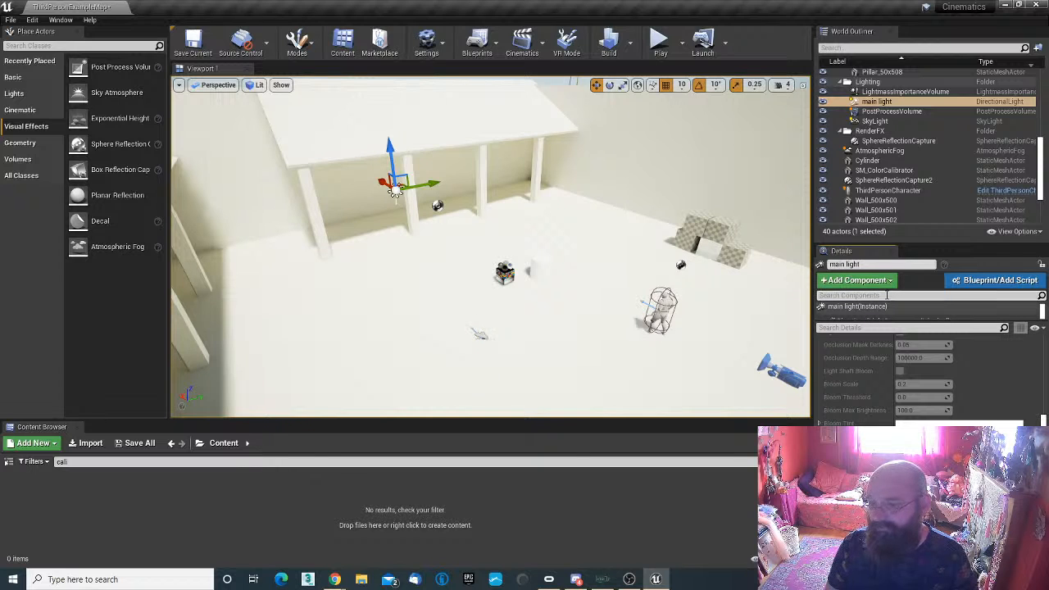
# Step: Filter the main light's details by "atmo" to check its atmosphere options, and clear the filter
pyautogui.click(847, 329)
pyautogui.write('atmo')
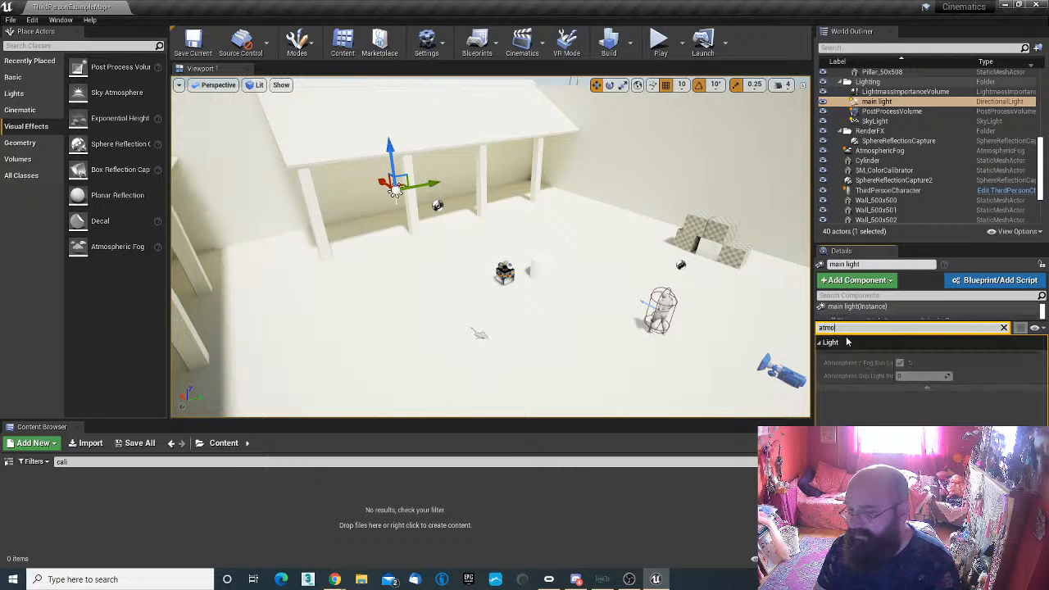
pyautogui.press('BackSpace')
pyautogui.press('BackSpace')
pyautogui.press('BackSpace')
pyautogui.press('BackSpace')
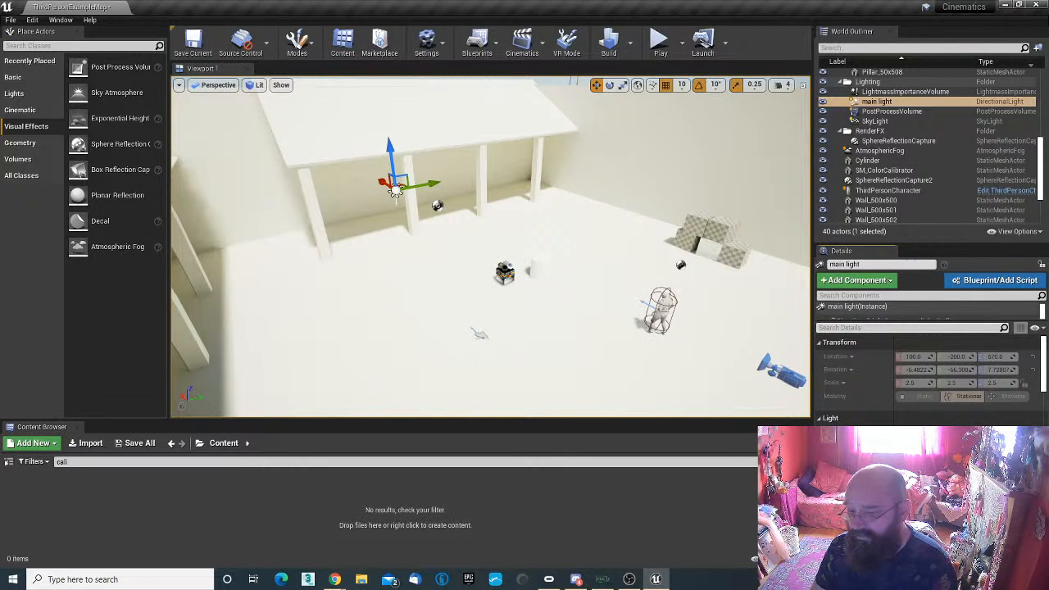
# Step: Review the main light's Light and Transform properties and try to turn off Cast Modulated Shadows
pyautogui.scroll(-4, 931, 378)
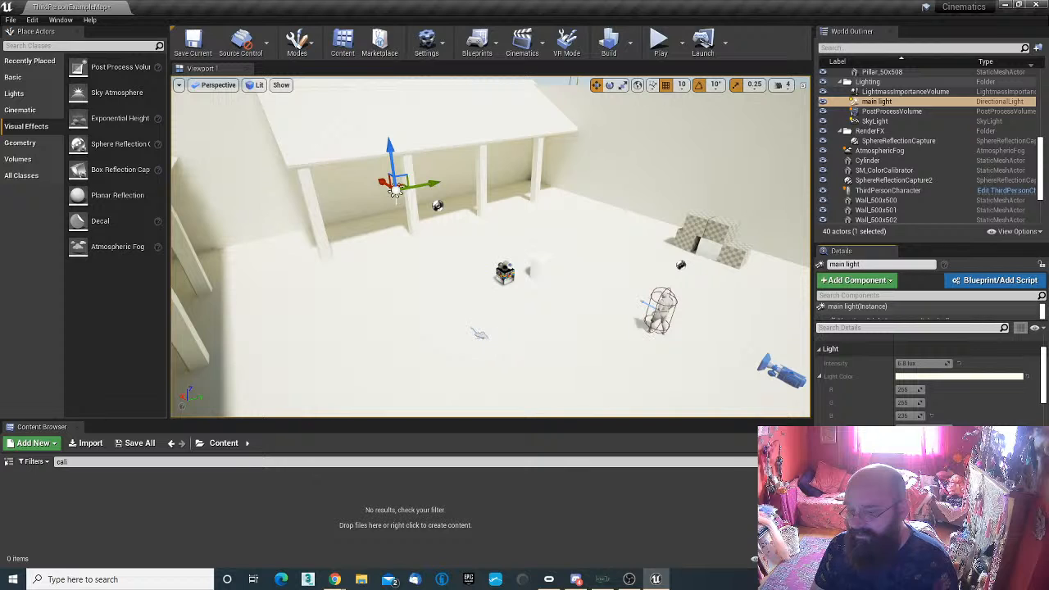
pyautogui.click(928, 544)
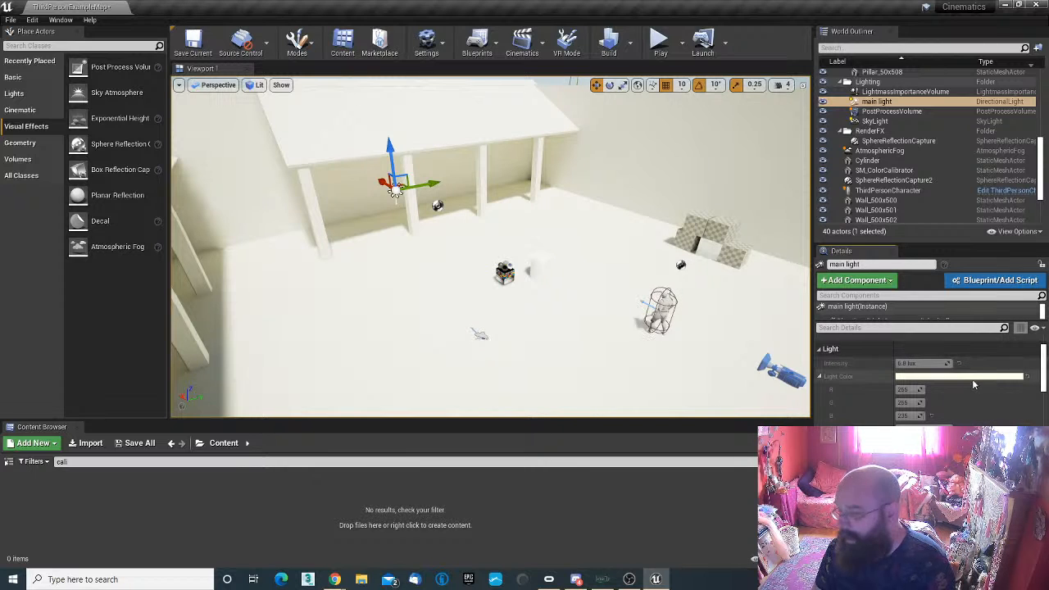
pyautogui.scroll(-2, 974, 381)
pyautogui.scroll(-6, 974, 381)
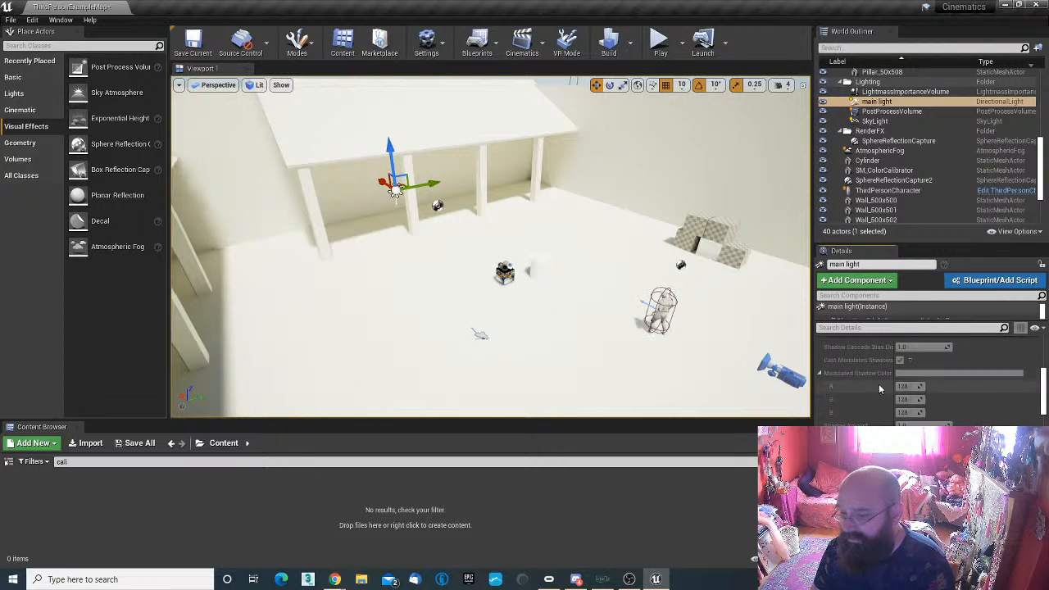
pyautogui.click(901, 360)
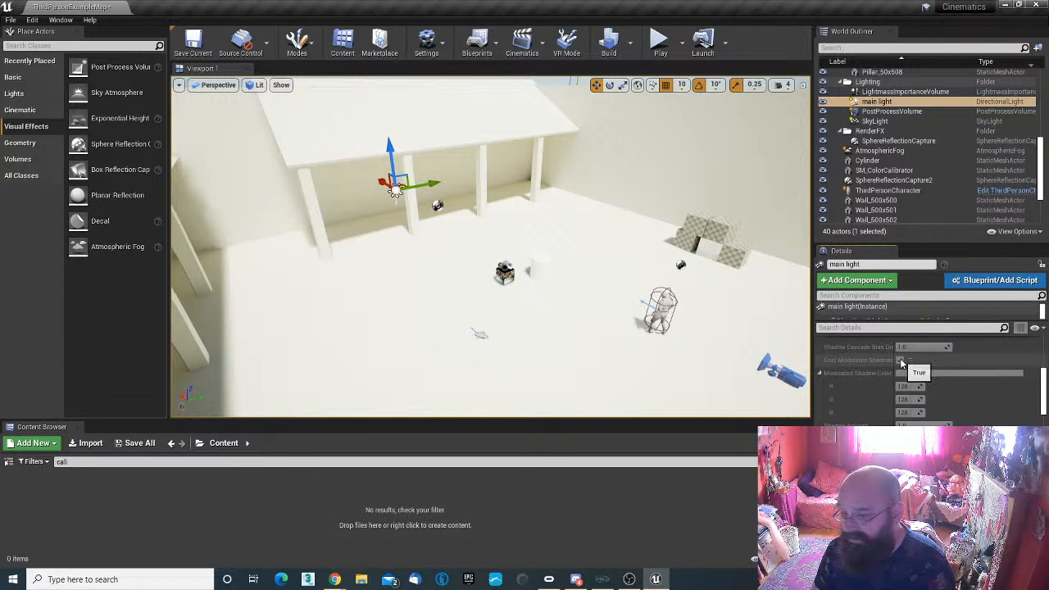
pyautogui.scroll(8, 919, 374)
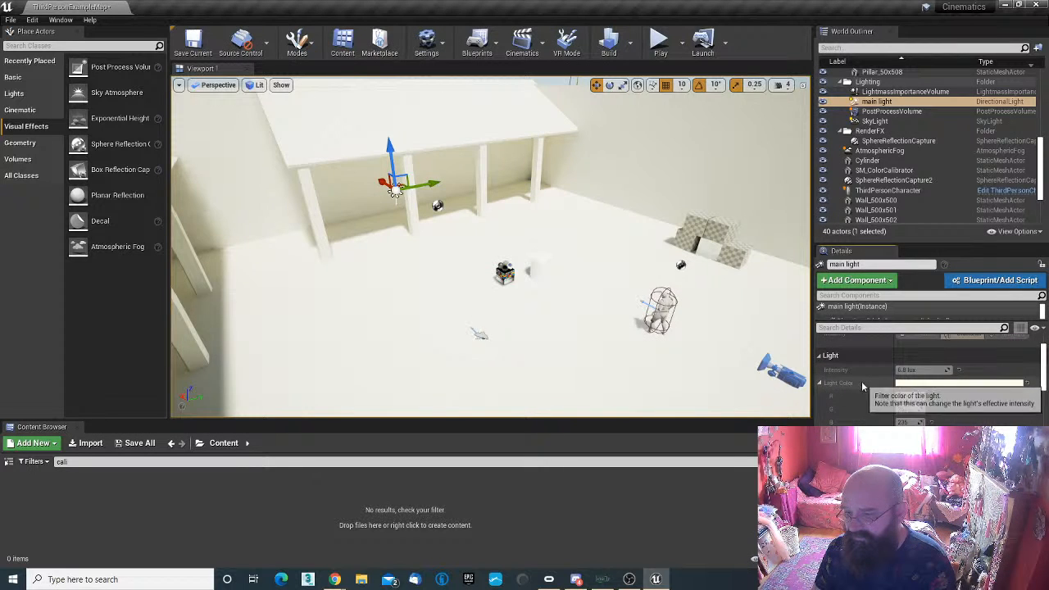
pyautogui.scroll(2, 863, 381)
pyautogui.scroll(1, 863, 381)
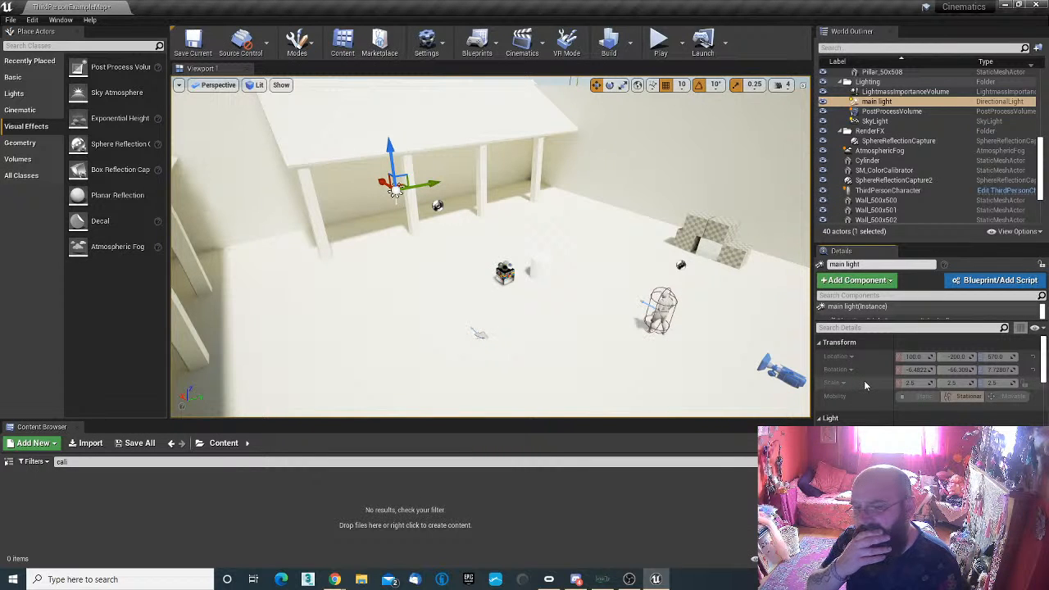
# Step: Reselect the main light and turn off Cast Modulated Shadows
pyautogui.click(879, 150)
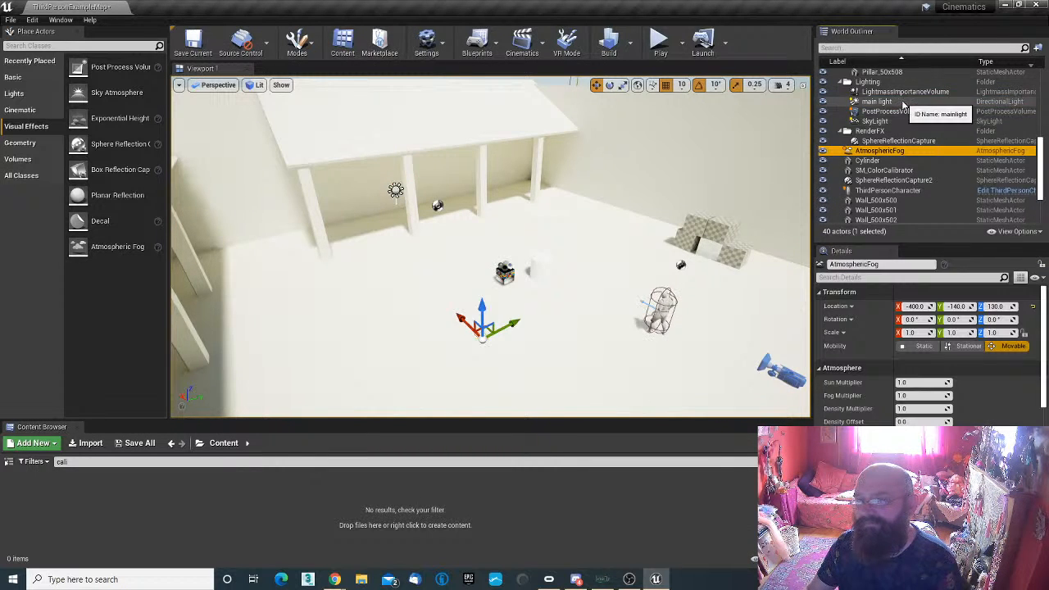
pyautogui.click(902, 102)
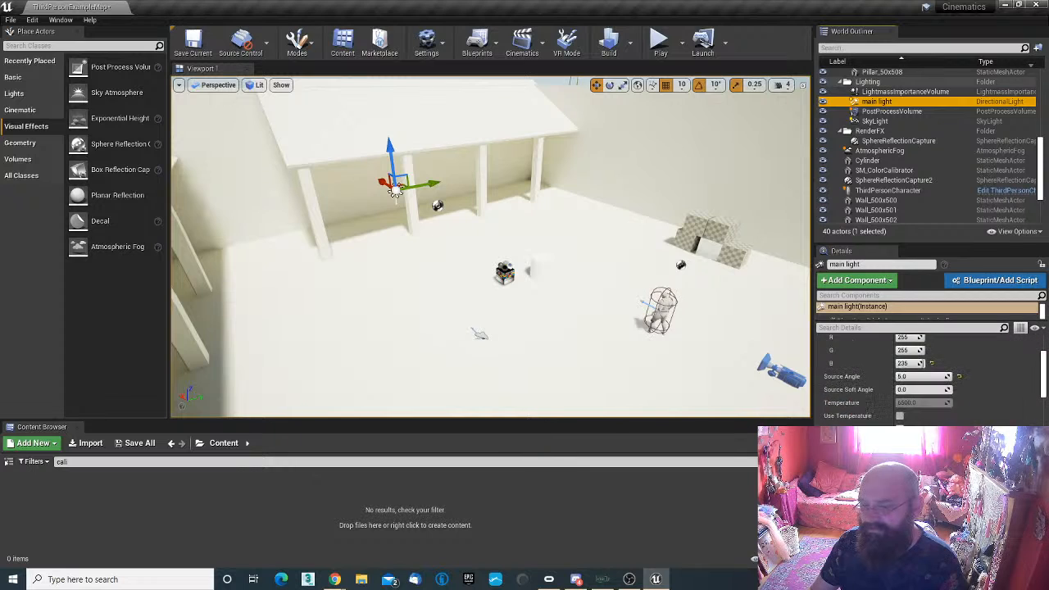
pyautogui.scroll(-4, 926, 377)
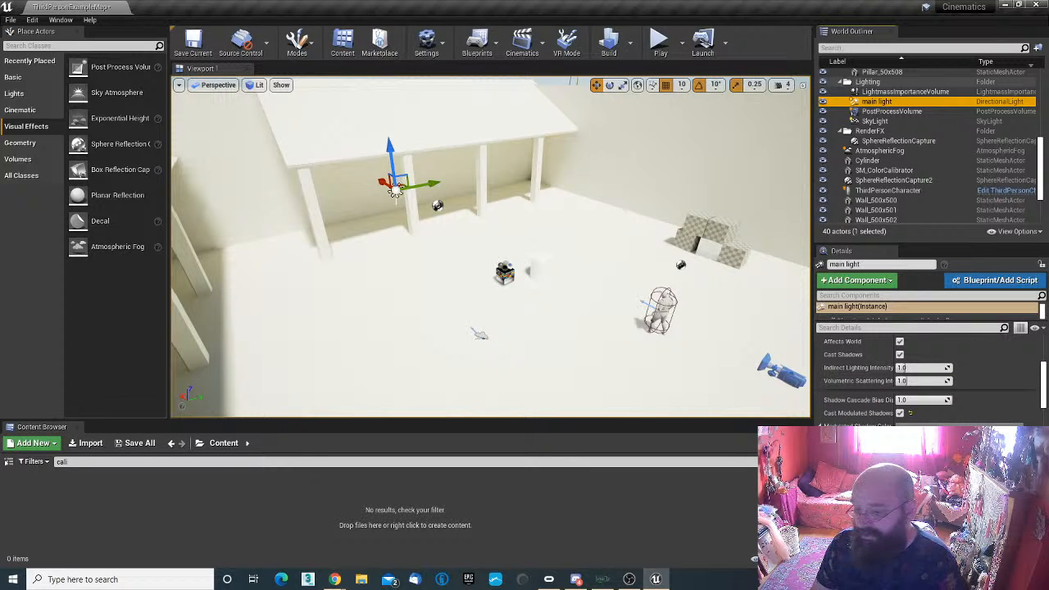
pyautogui.scroll(-3, 926, 377)
pyautogui.scroll(-4, 926, 377)
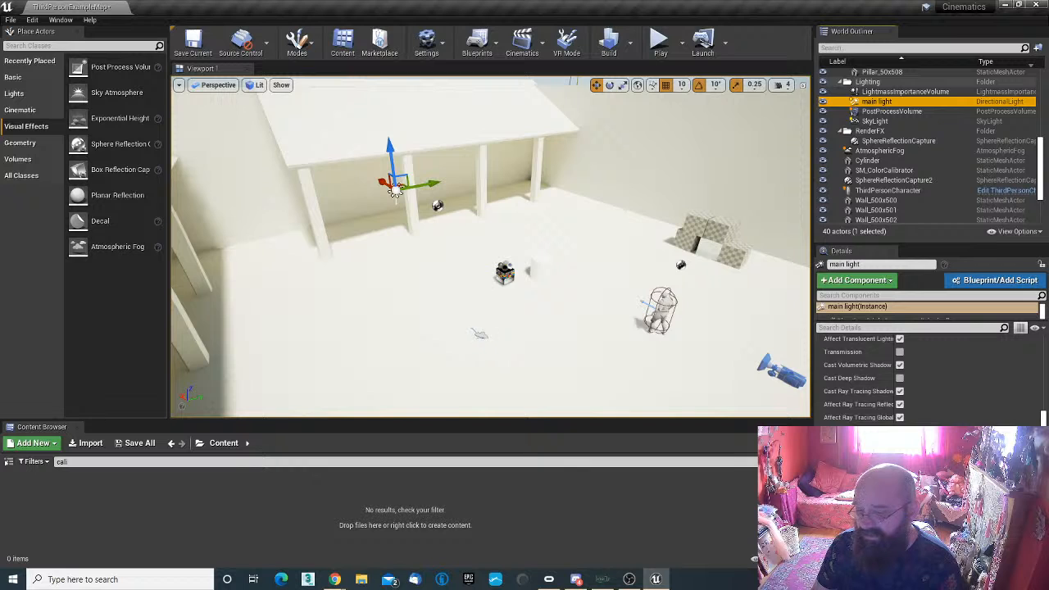
pyautogui.scroll(-5, 926, 377)
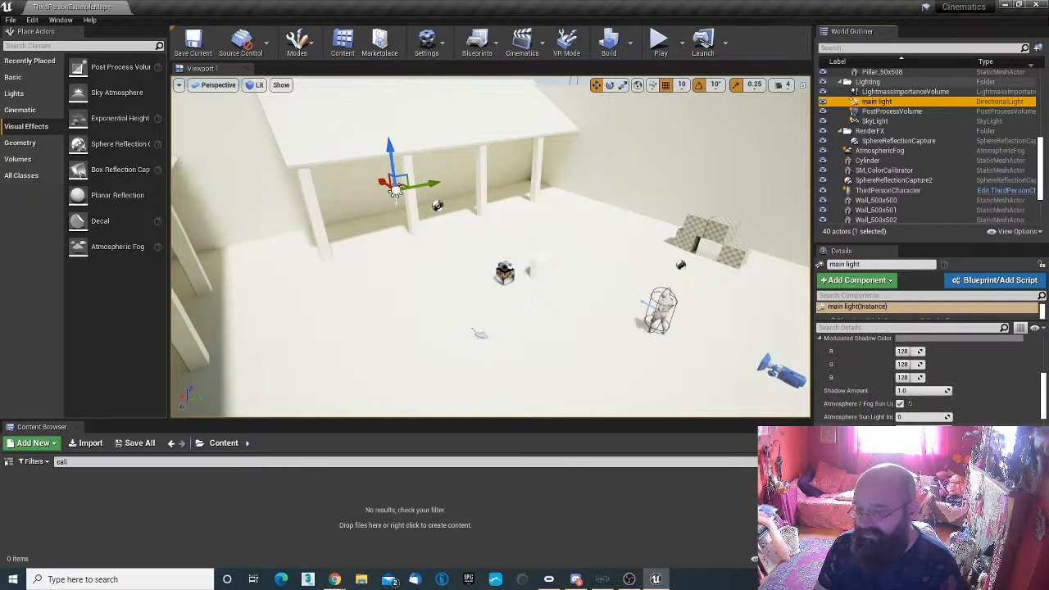
pyautogui.scroll(3, 927, 377)
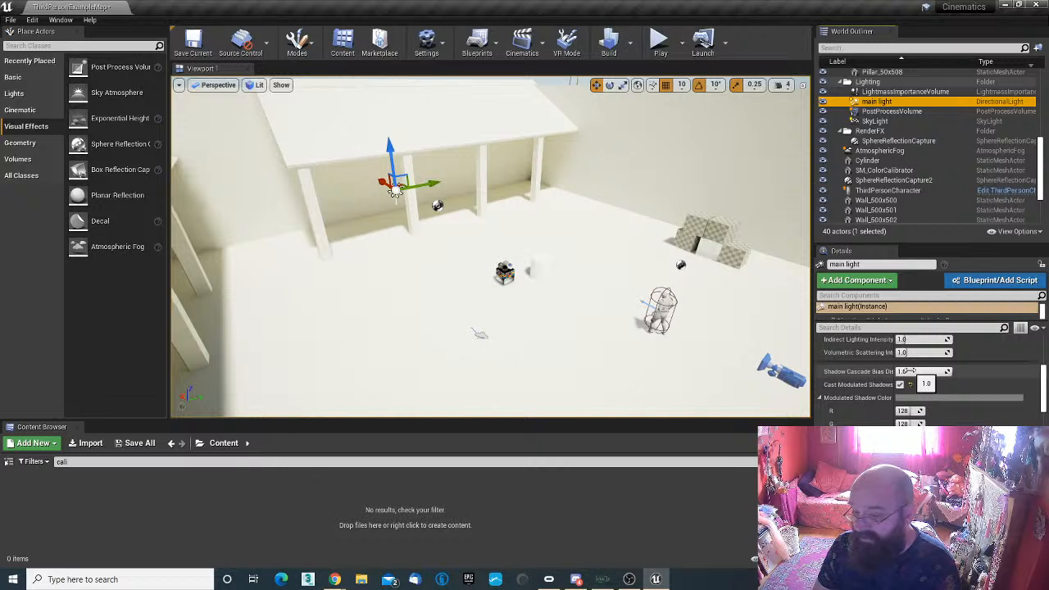
pyautogui.click(900, 384)
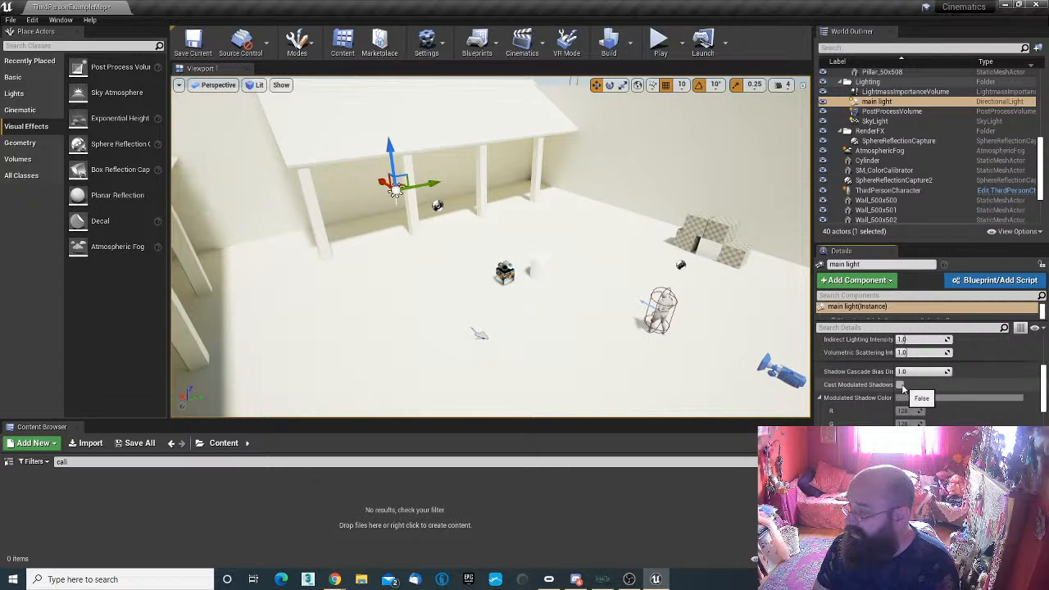
# Step: Review the main light's remaining properties, from its modulated shadow settings to the Light Shafts options
pyautogui.click(900, 385)
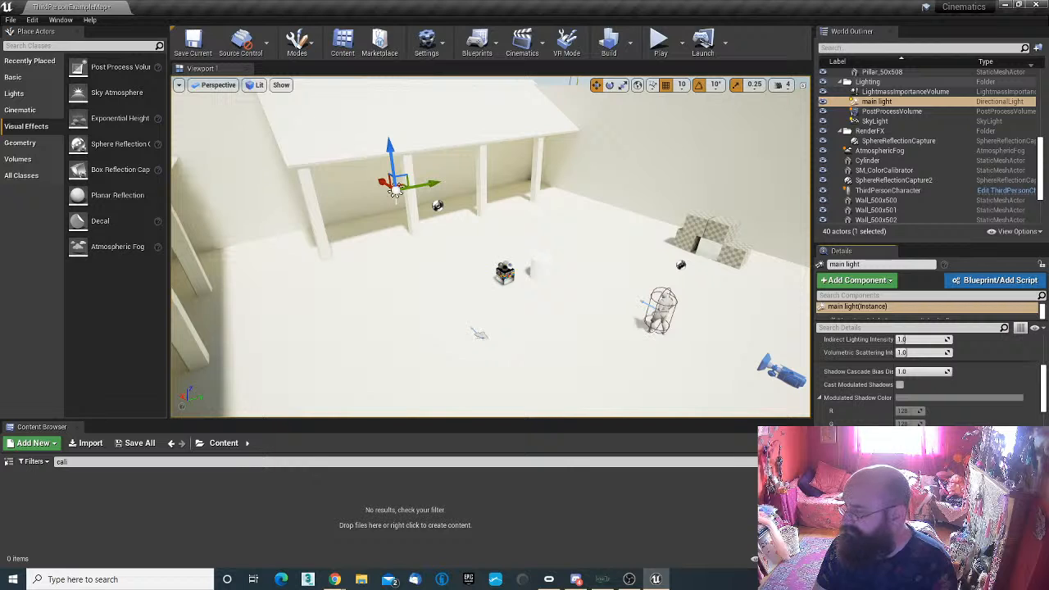
pyautogui.scroll(-1, 926, 377)
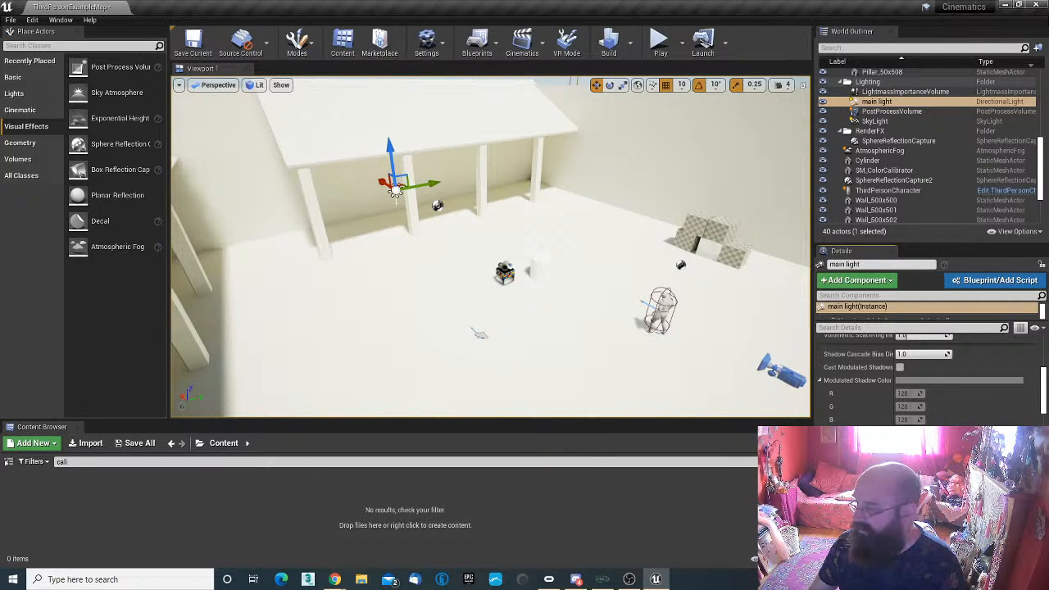
pyautogui.scroll(-3, 926, 377)
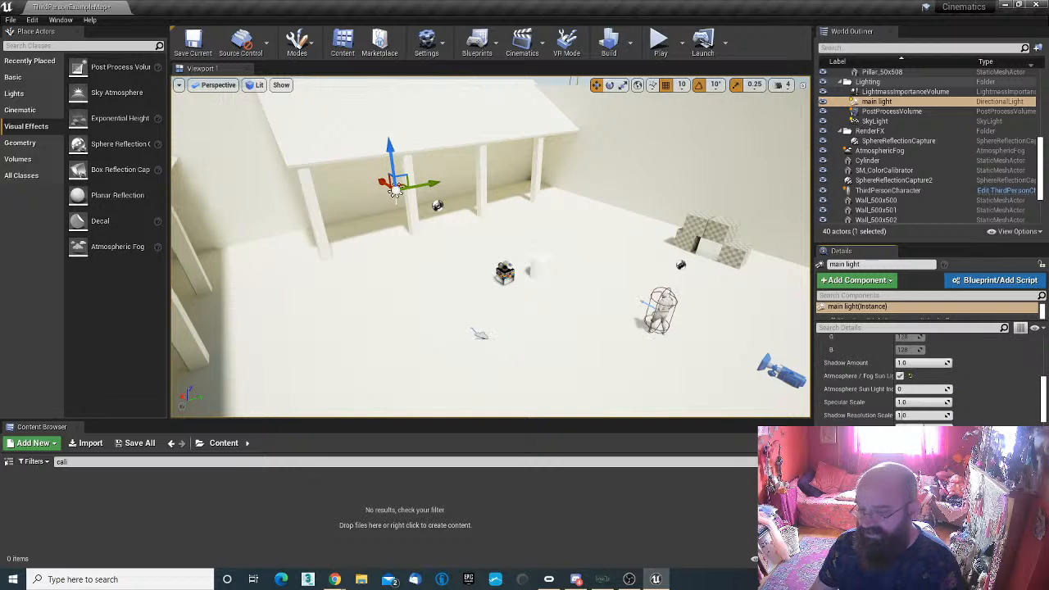
pyautogui.scroll(-5, 926, 377)
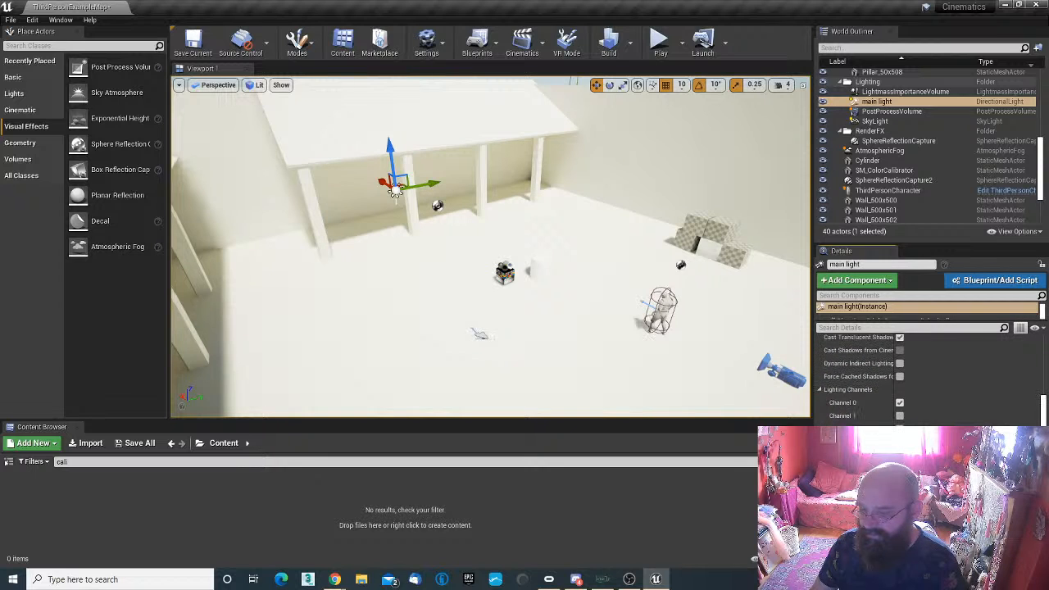
pyautogui.scroll(-6, 926, 377)
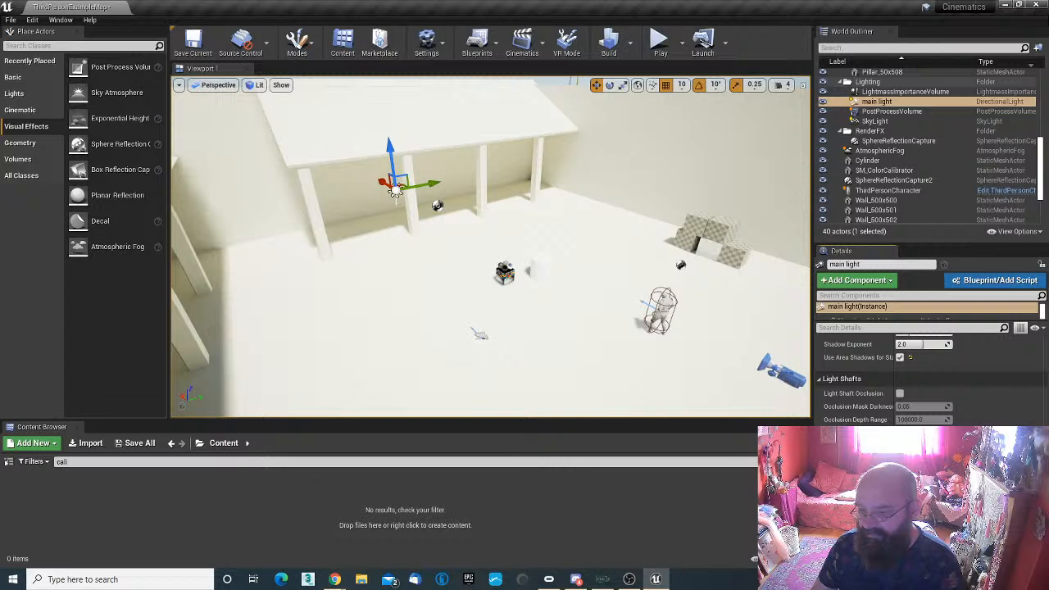
pyautogui.scroll(-1, 926, 377)
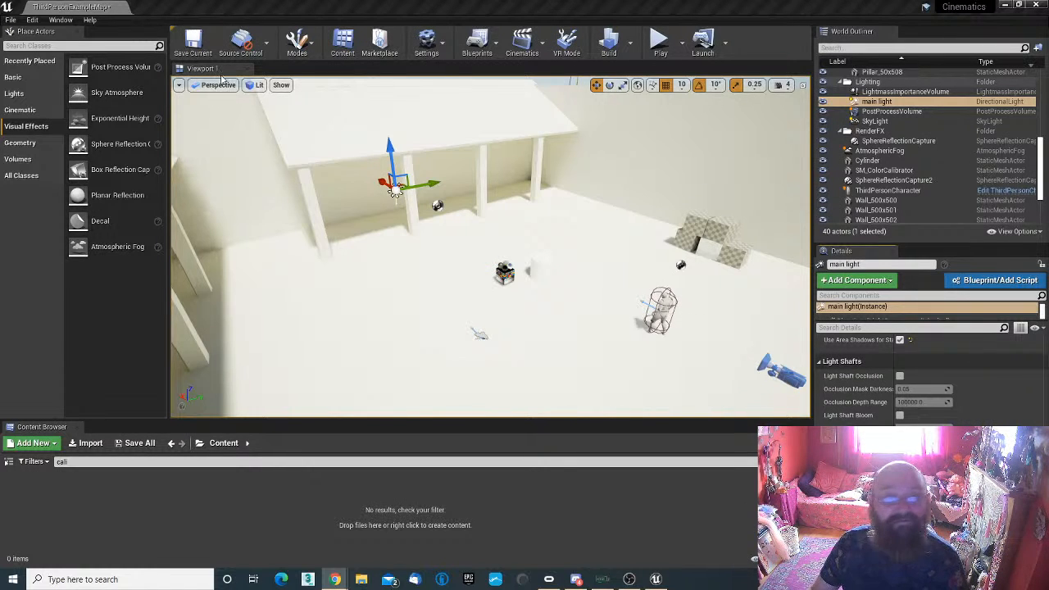
# Step: Save the level, enable the built-in Sun Position Calculator plugin, and close the plugin manager after the editor restarts
pyautogui.click(192, 39)
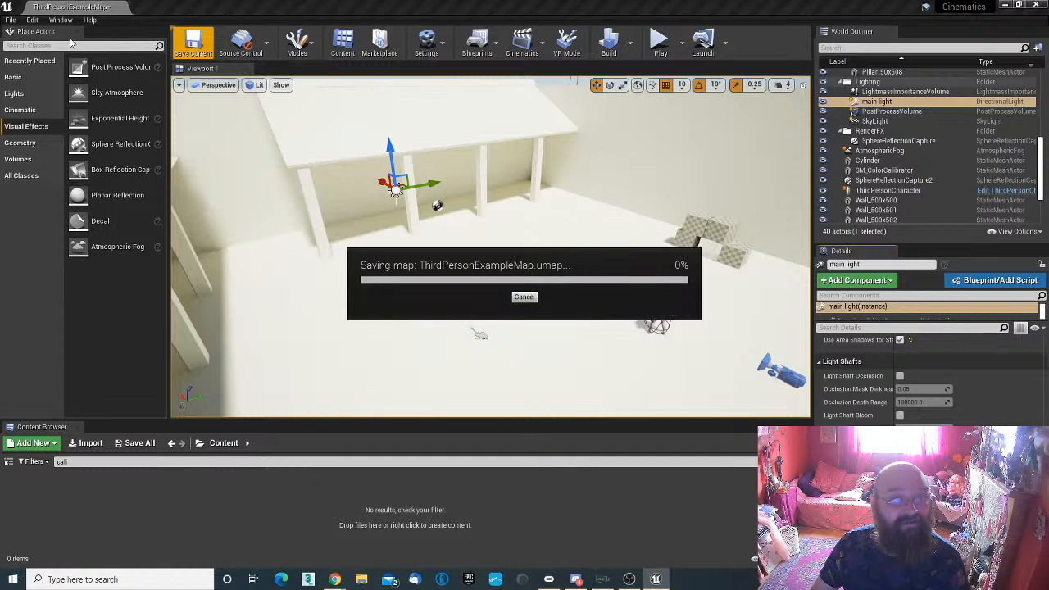
pyautogui.click(32, 20)
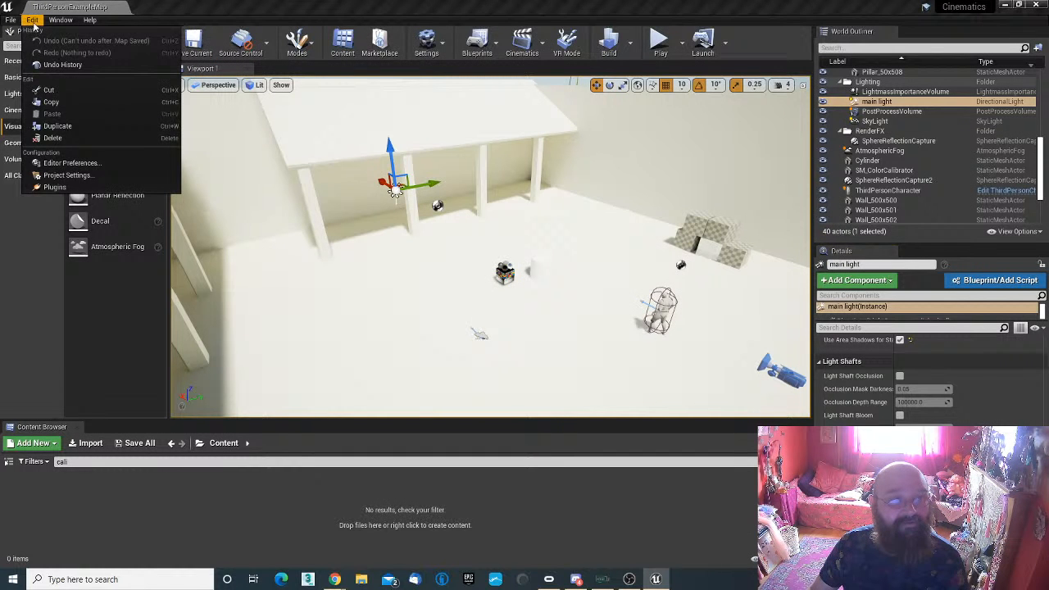
pyautogui.click(82, 187)
pyautogui.click(345, 101)
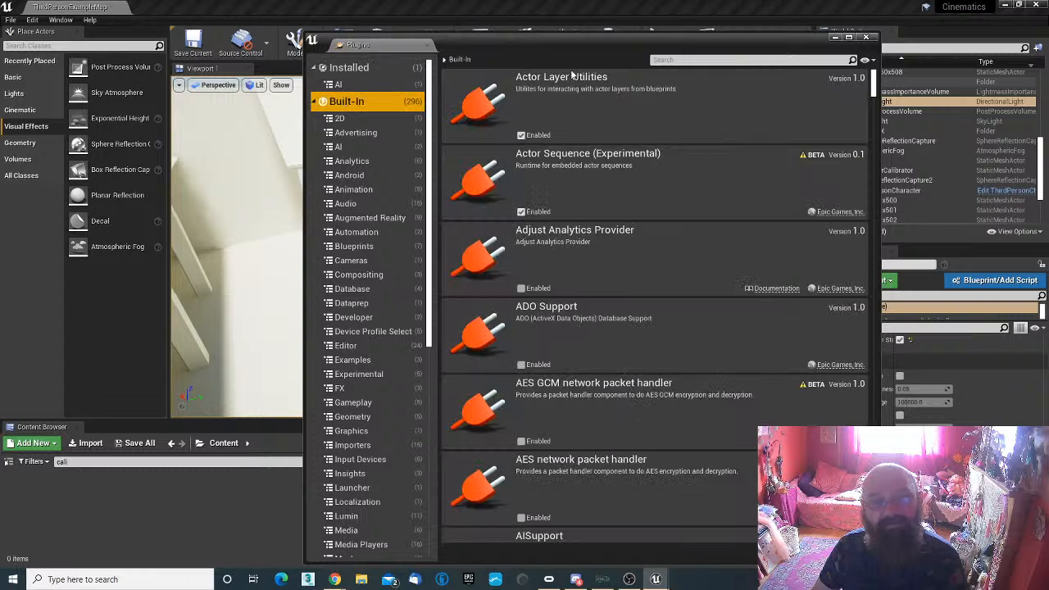
pyautogui.write('sun')
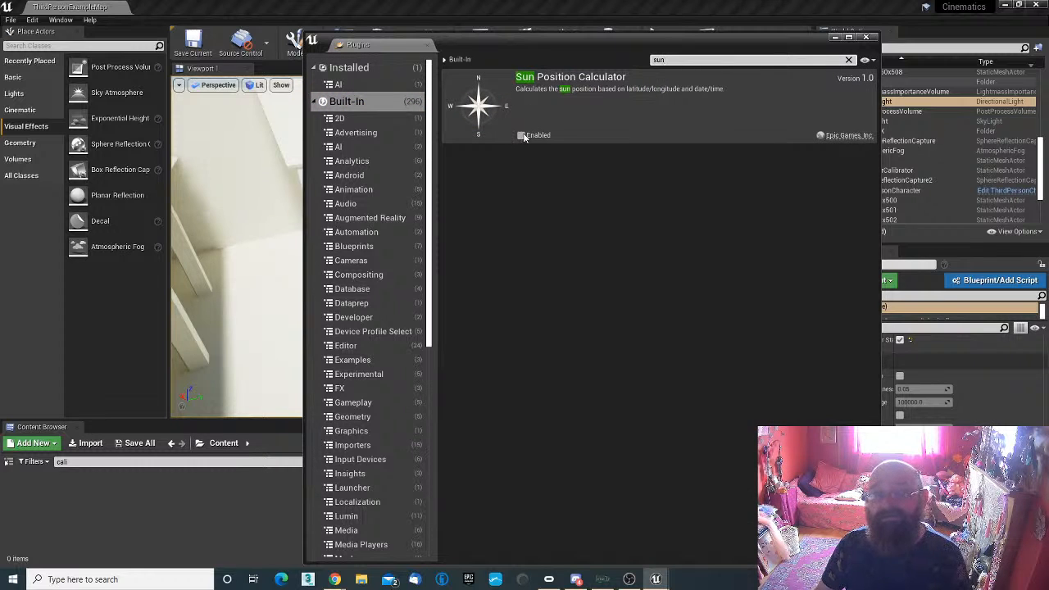
pyautogui.click(522, 135)
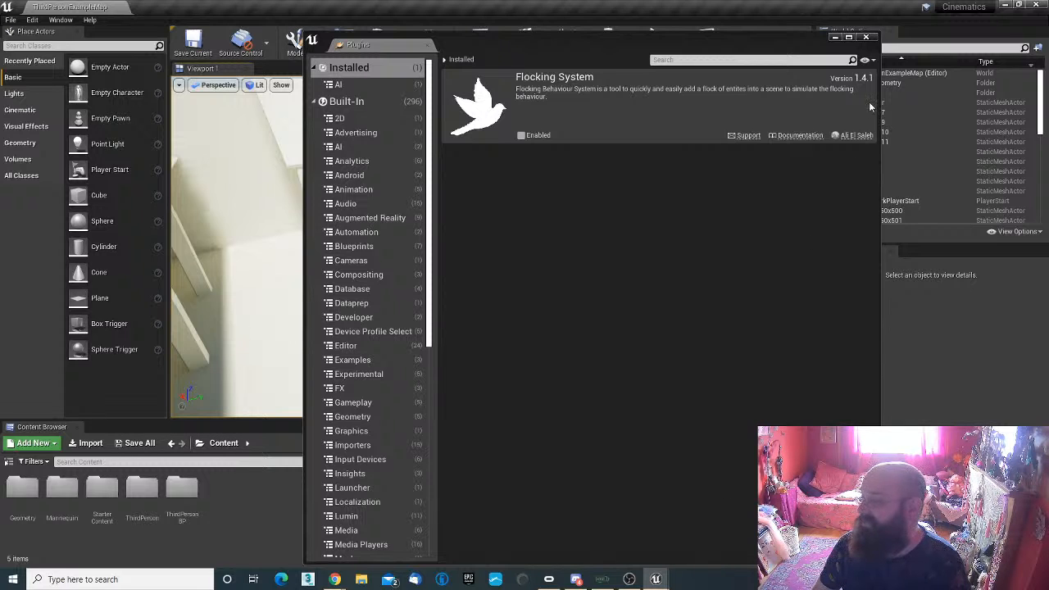
pyautogui.click(866, 37)
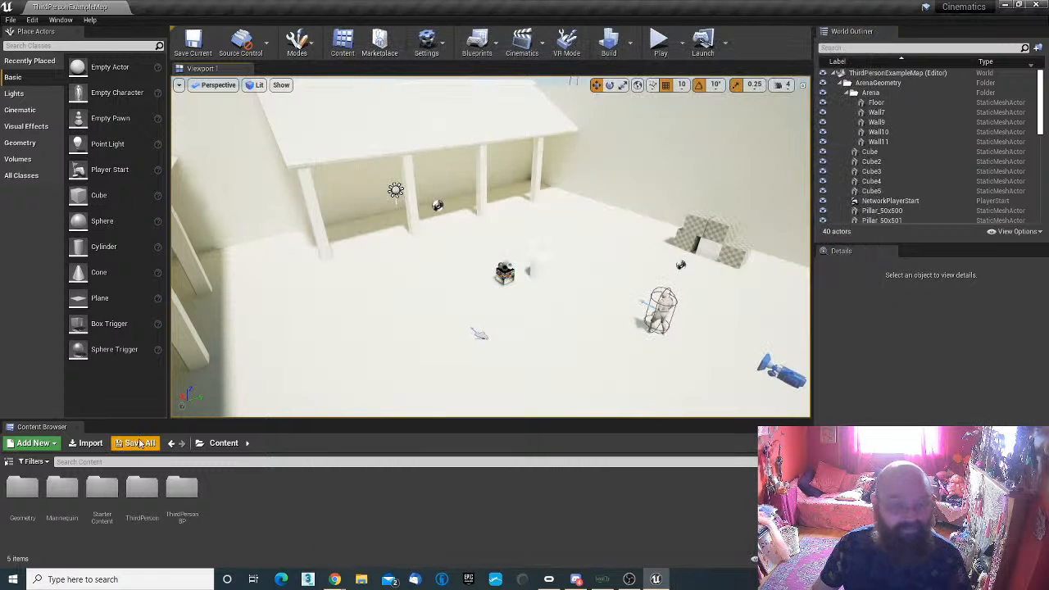
# Step: Show the folder tree for the project's content and open the SunPosition Content folder
pyautogui.click(9, 463)
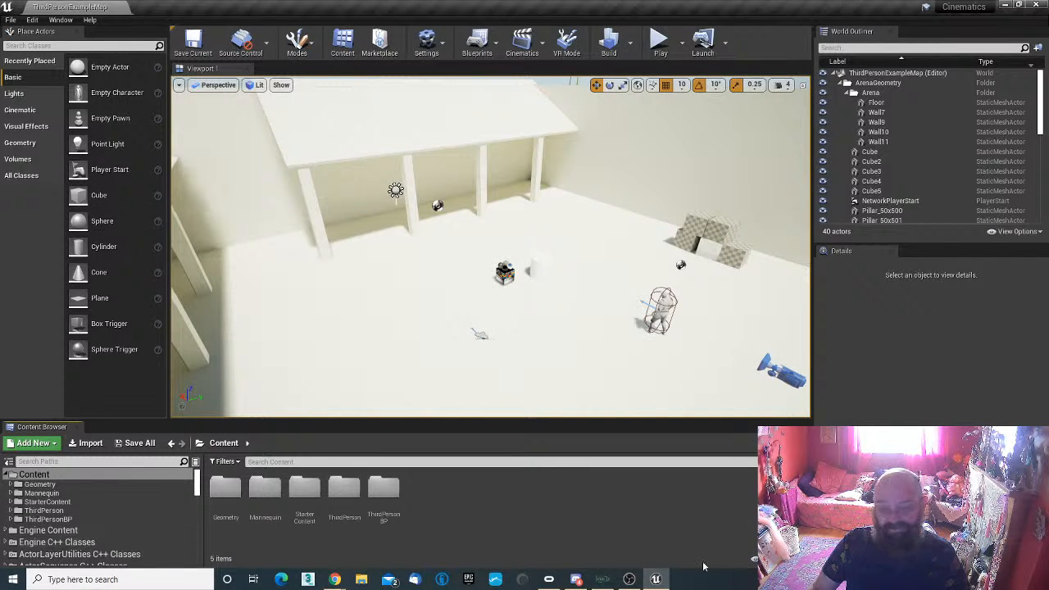
pyautogui.click(755, 559)
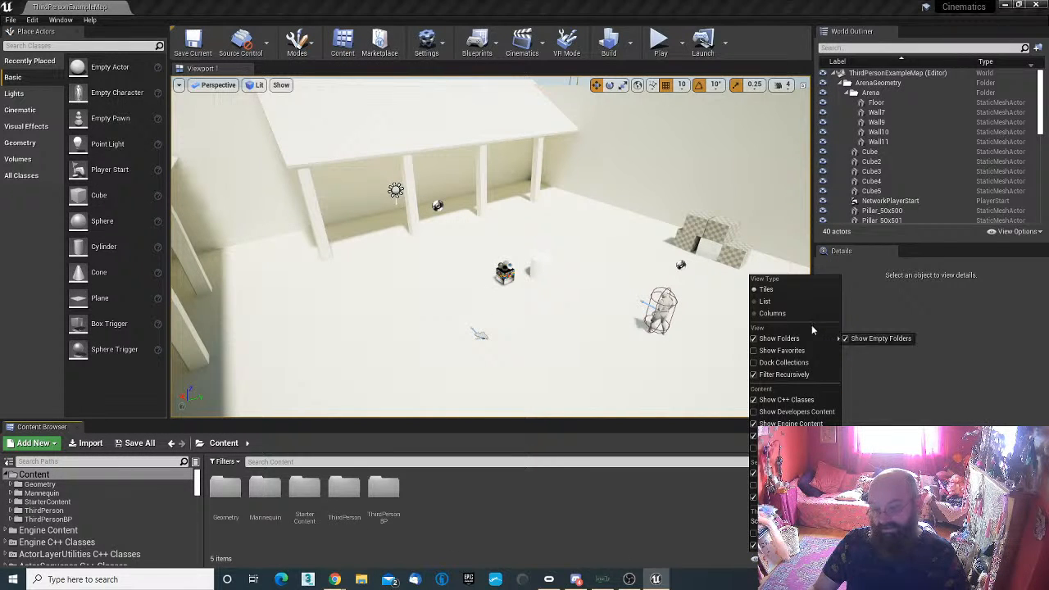
pyautogui.click(570, 527)
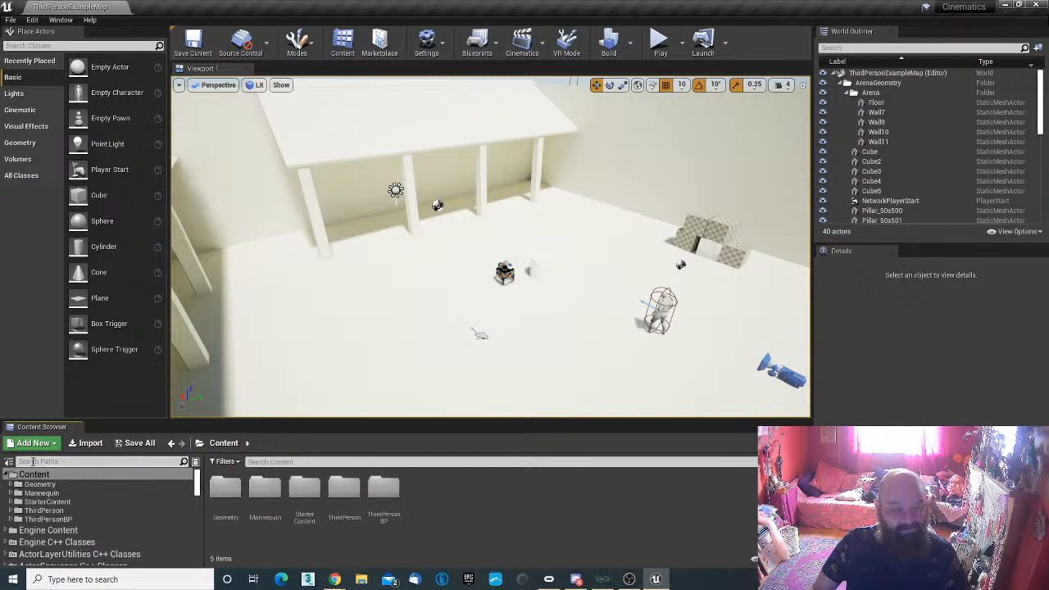
pyautogui.scroll(-10, 49, 509)
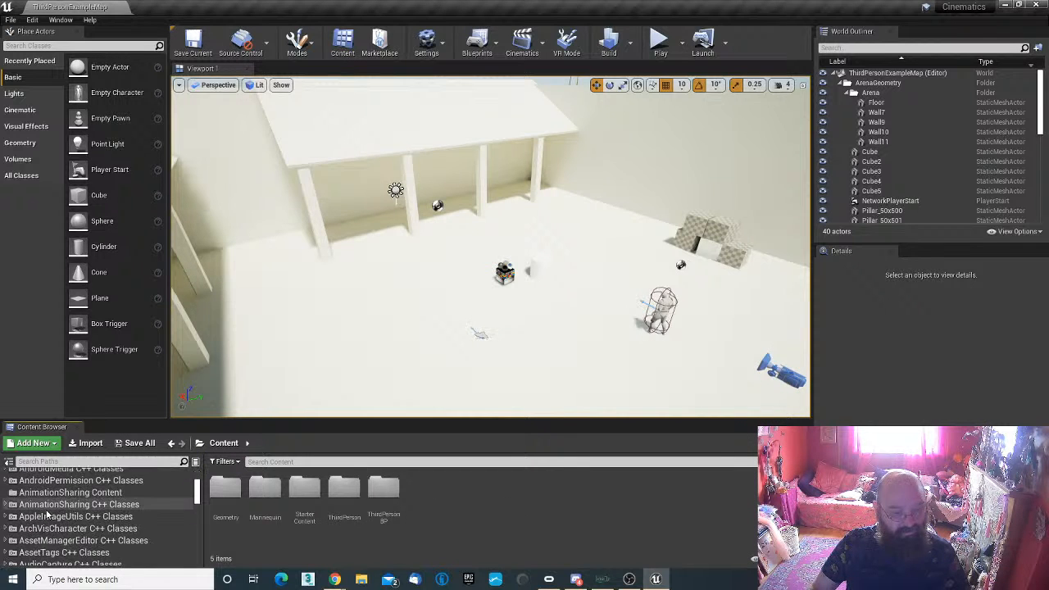
pyautogui.scroll(-12, 49, 512)
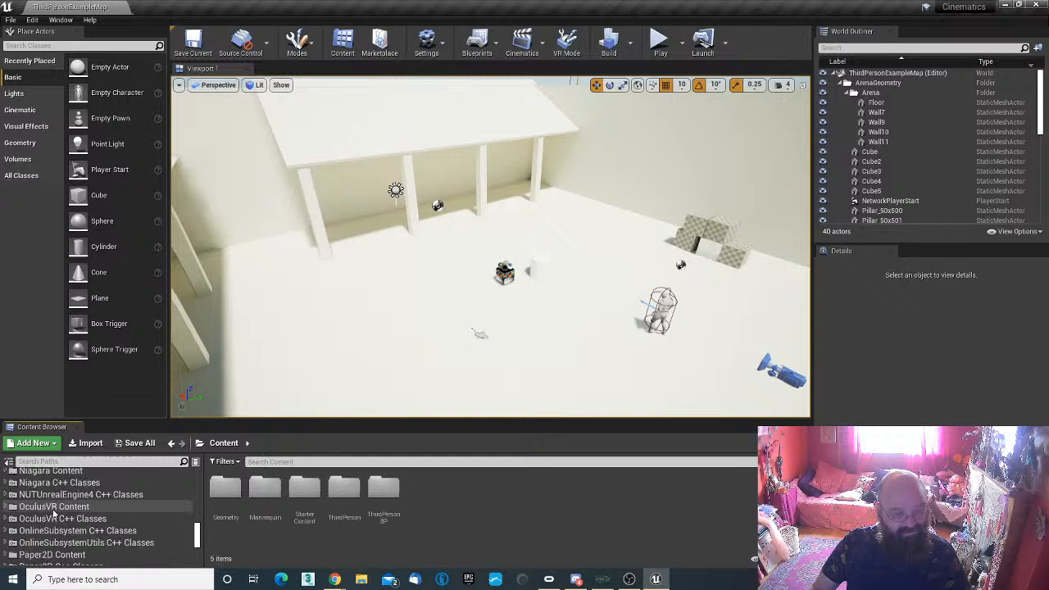
pyautogui.scroll(-2, 54, 513)
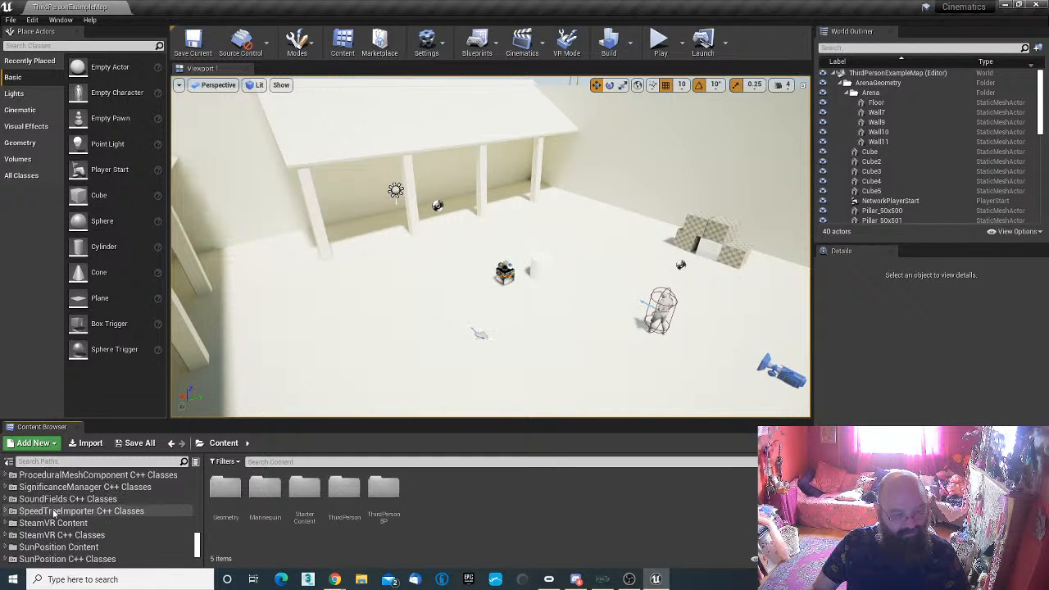
pyautogui.click(48, 548)
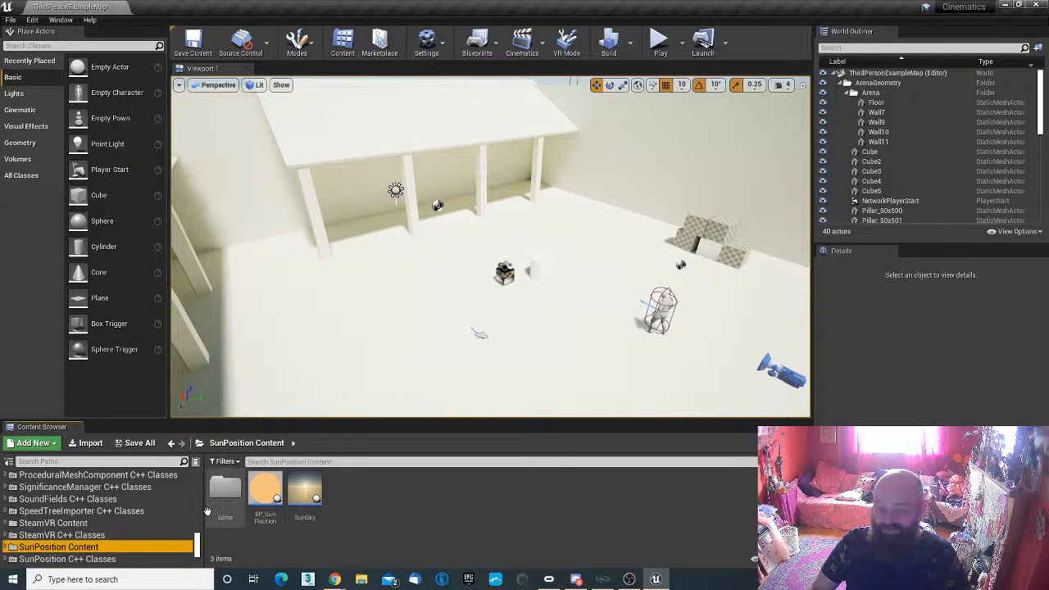
# Step: Place a BP_SunPosition actor on the arena floor at about X -210, Y -90, Z 130
pyautogui.moveTo(265, 491); pyautogui.dragTo(464, 308)
pyautogui.moveTo(465, 307); pyautogui.dragTo(475, 235, button='right')
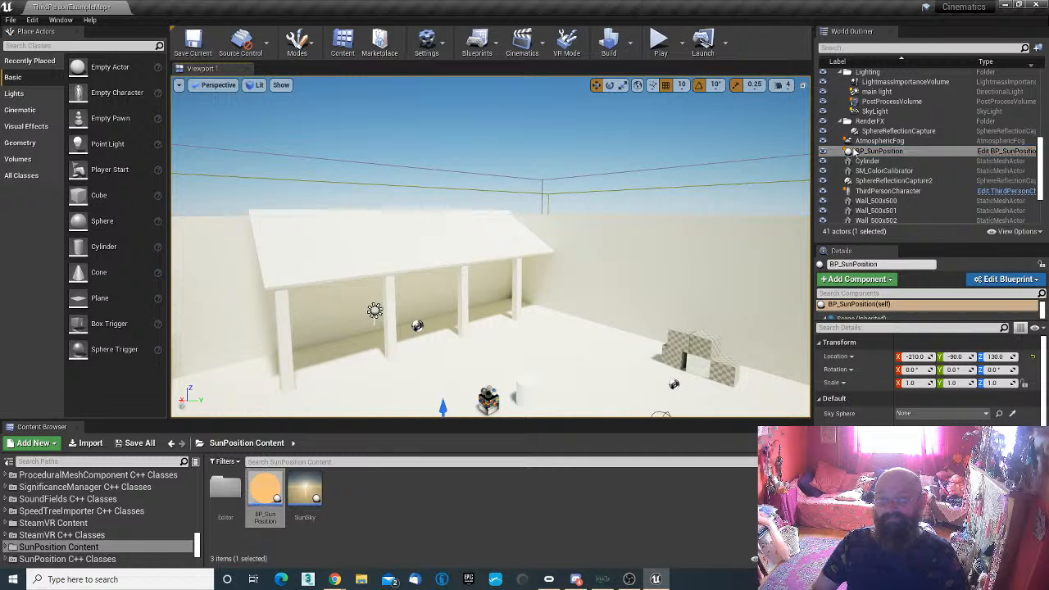
pyautogui.moveTo(585, 279); pyautogui.dragTo(654, 339, button='right')
pyautogui.moveTo(383, 356)
pyautogui.mouseDown(button='right')
pyautogui.moveTo(396, 337)
pyautogui.moveTo(382, 355)
pyautogui.mouseUp(button='right')
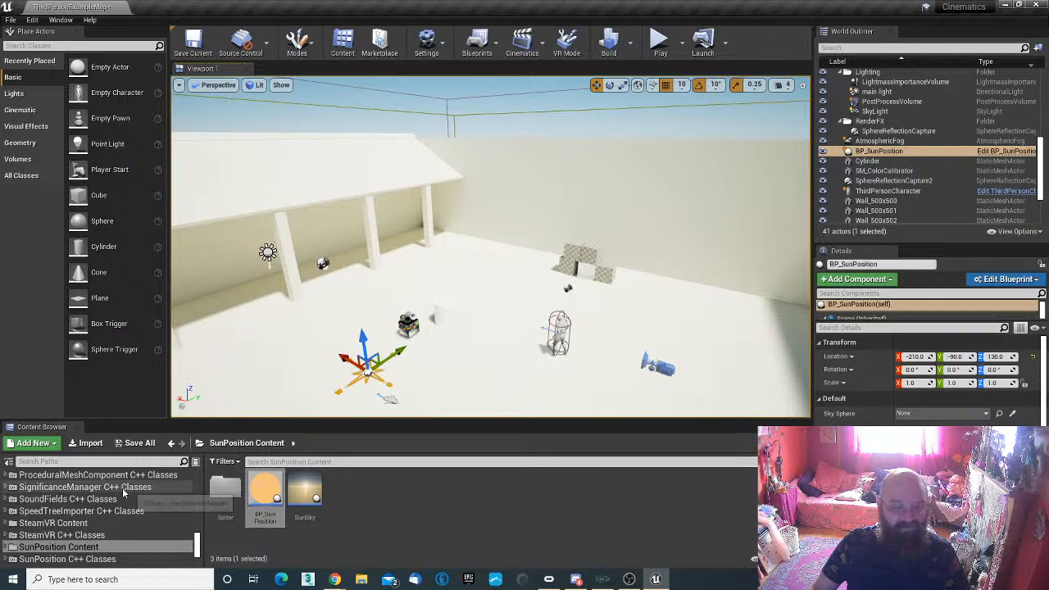
# Step: Search the content folders for "sky" and place BP_Sky_Sphere from EngineSky on the arena floor at about X -410, Y 220, Z 130
pyautogui.click(63, 462)
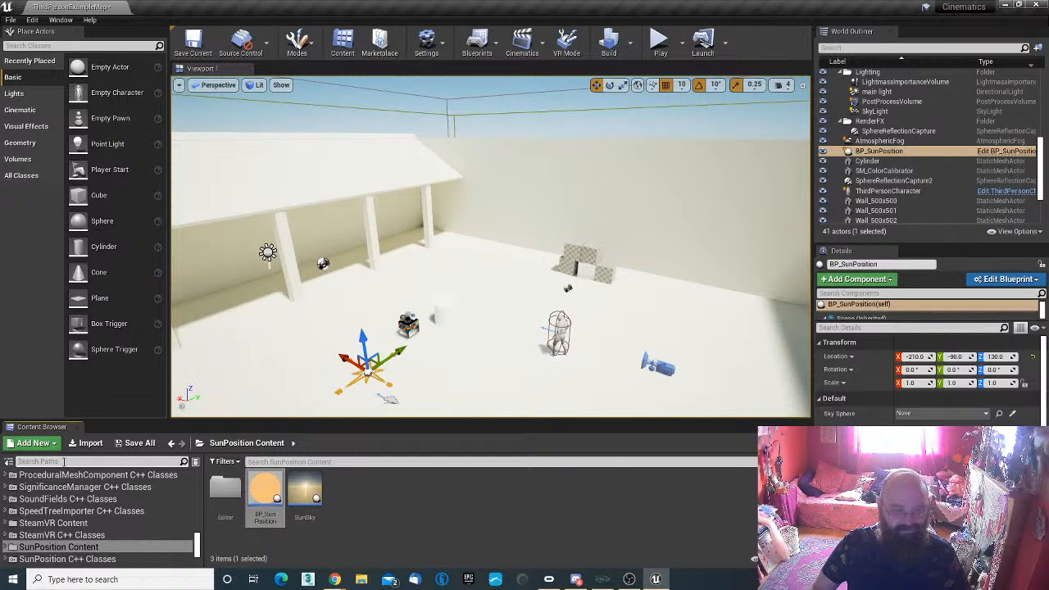
pyautogui.write('sky')
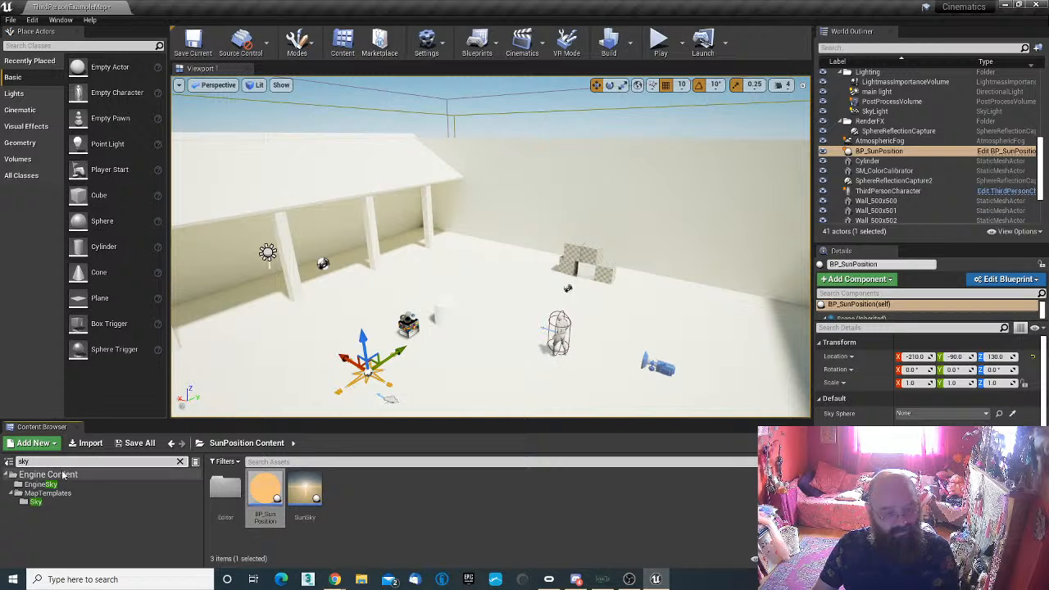
pyautogui.click(42, 485)
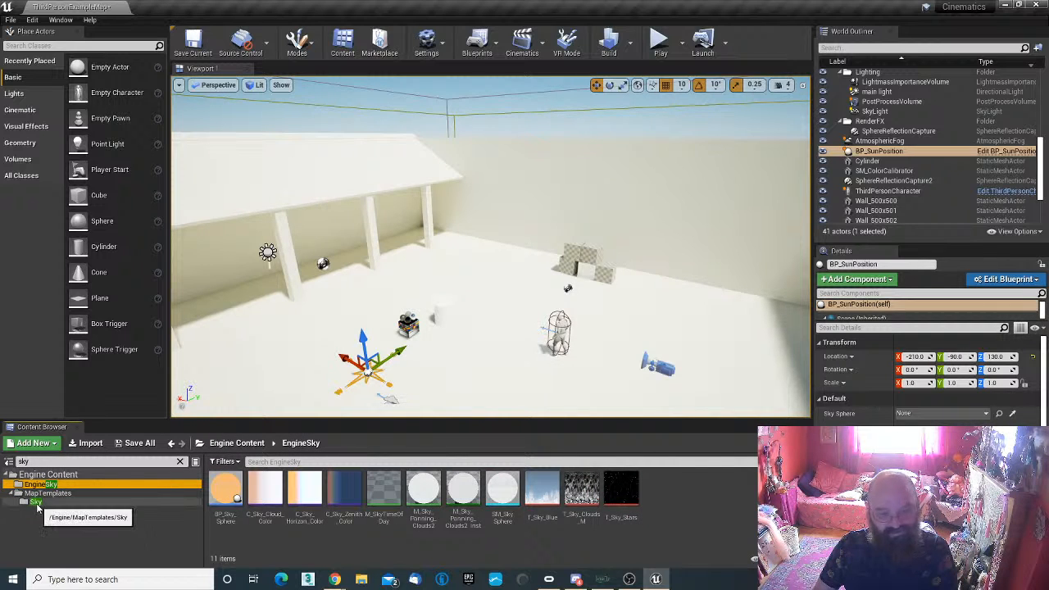
pyautogui.moveTo(225, 489); pyautogui.dragTo(461, 349)
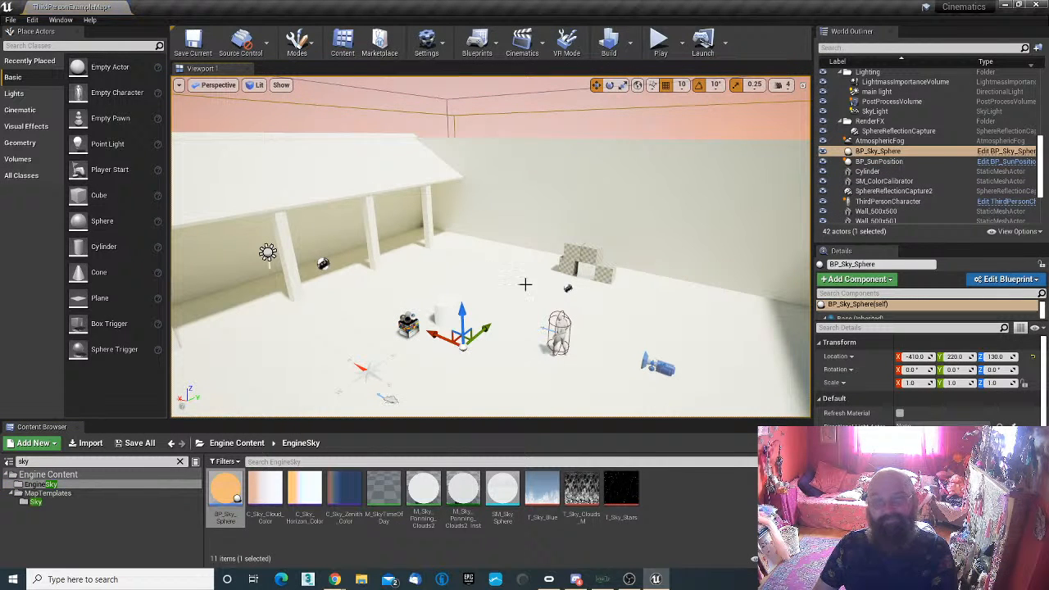
# Step: Delete the BP_SunPosition actor from the level and look at the sky above the arena
pyautogui.click(364, 369)
pyautogui.press('Delete')
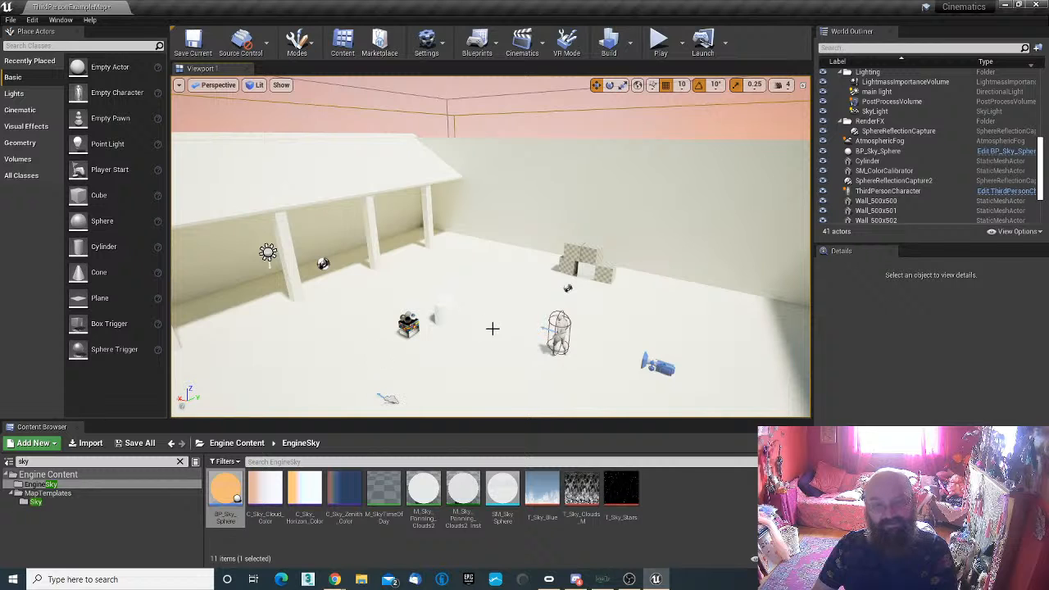
pyautogui.moveTo(492, 328); pyautogui.dragTo(469, 331, button='right')
pyautogui.moveTo(602, 129); pyautogui.dragTo(550, 175, button='right')
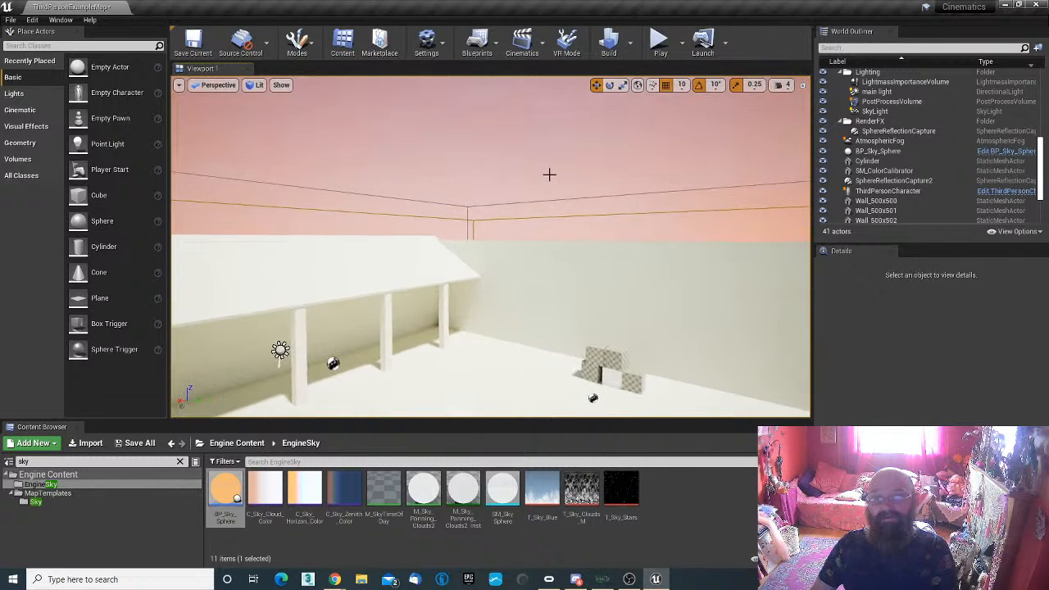
# Step: Assign the main light as the Directional Light Actor of BP_Sky_Sphere
pyautogui.click(654, 221)
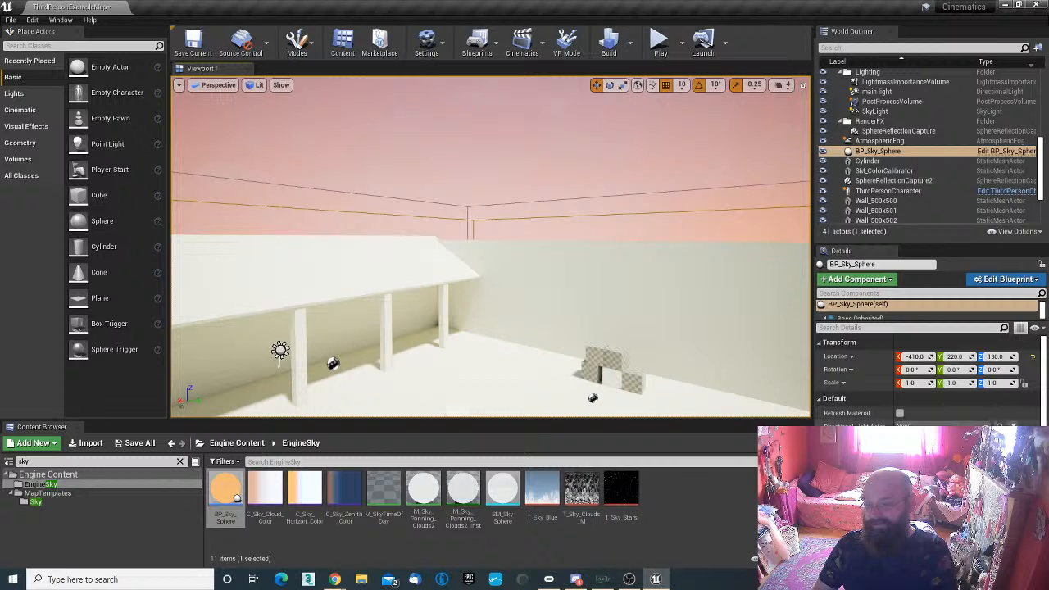
pyautogui.click(943, 426)
pyautogui.click(898, 295)
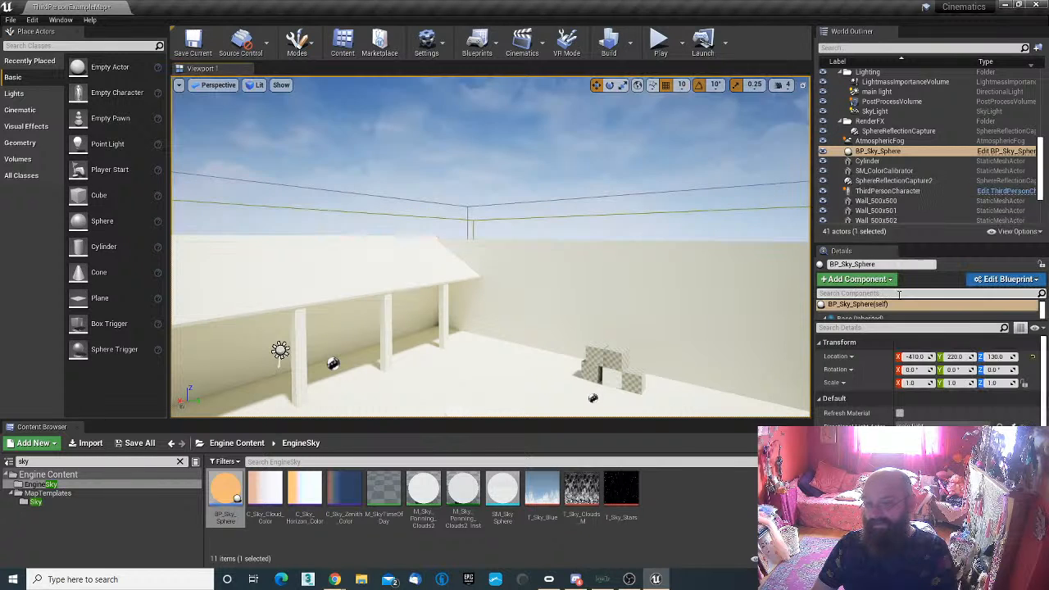
pyautogui.moveTo(574, 263); pyautogui.dragTo(492, 392, button='right')
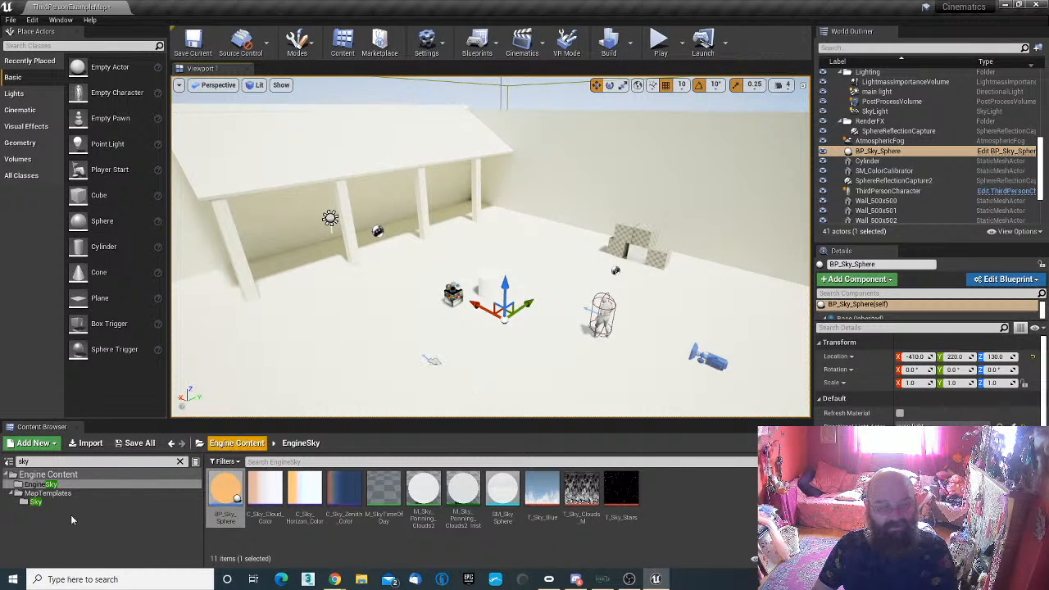
# Step: Search the content folders for "sun" and place BP_SunPosition on the arena floor at about X -320, Y 10, Z 130
pyautogui.click(40, 485)
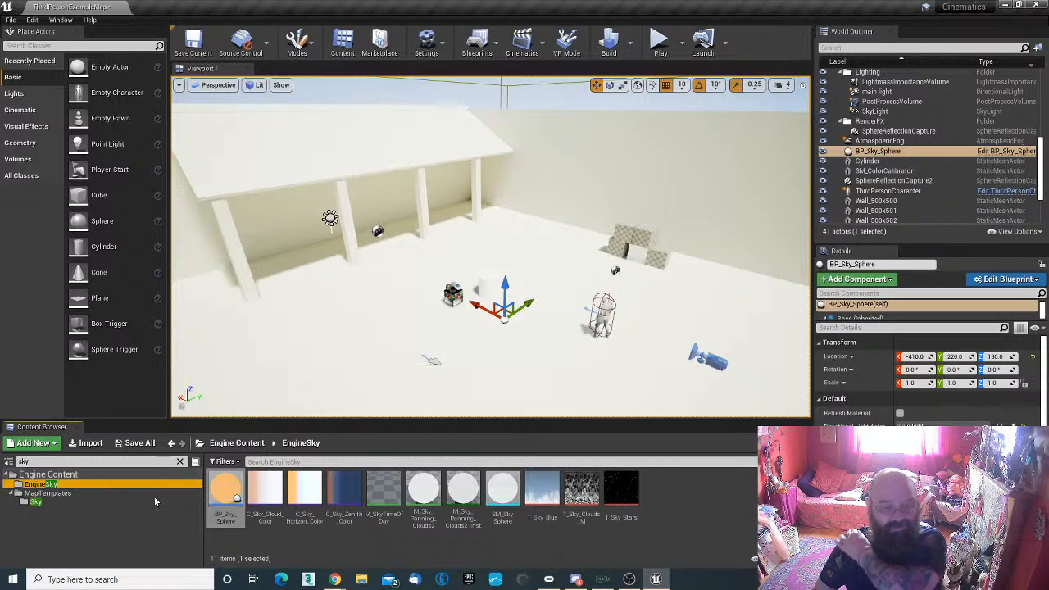
pyautogui.click(79, 461)
pyautogui.write('sun')
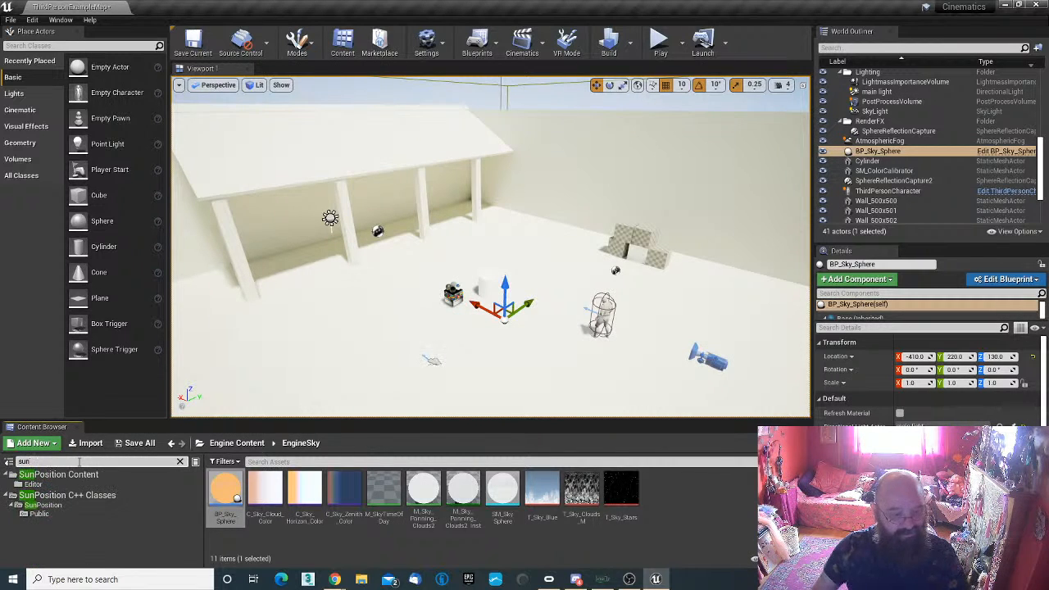
pyautogui.click(58, 475)
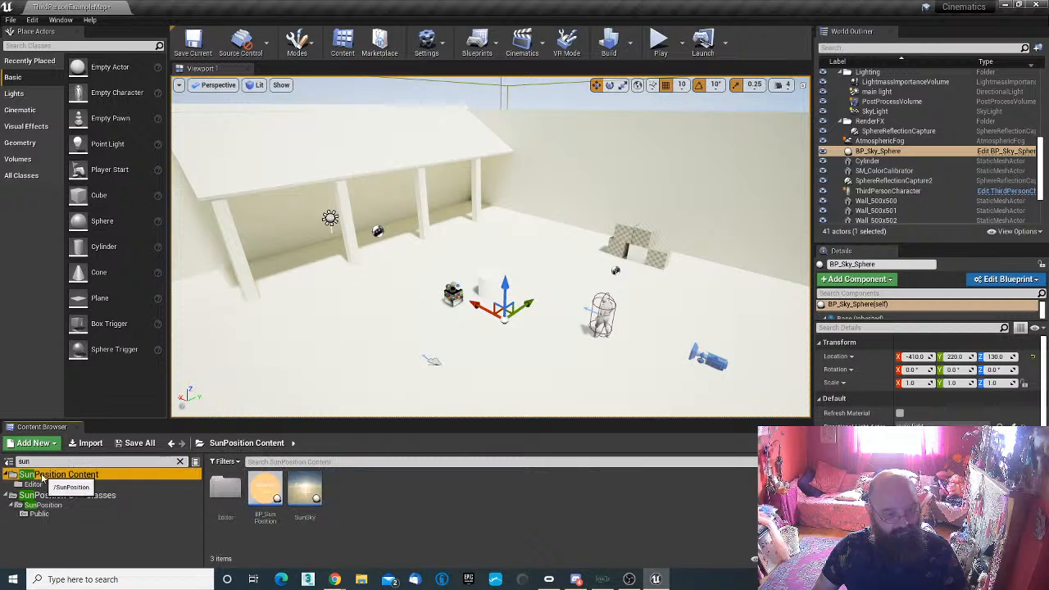
pyautogui.moveTo(261, 496); pyautogui.dragTo(452, 334)
pyautogui.moveTo(537, 380); pyautogui.dragTo(519, 358, button='right')
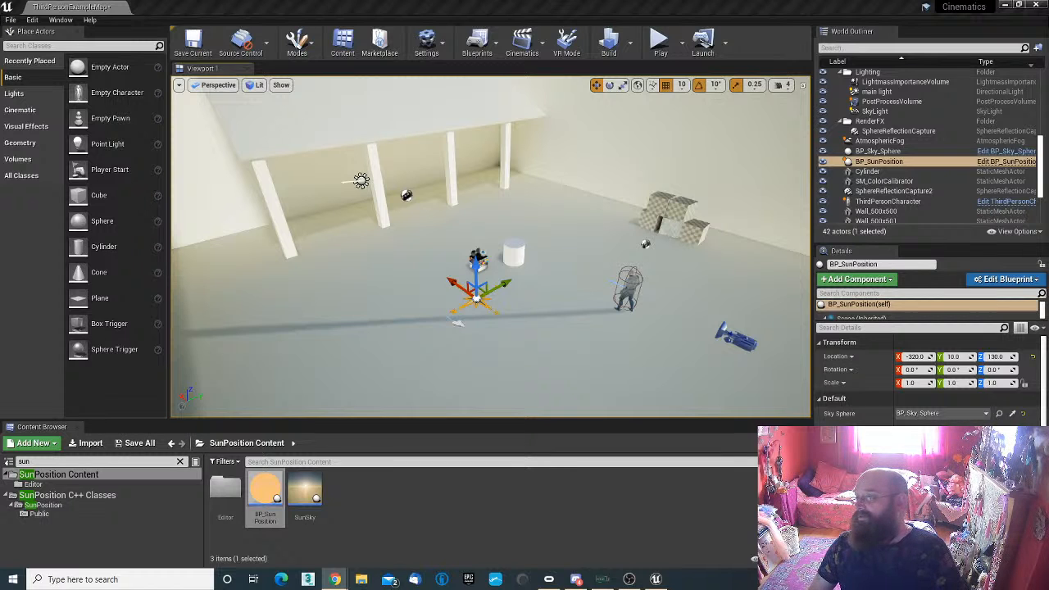
pyautogui.hotkey('alt', 'Tab')
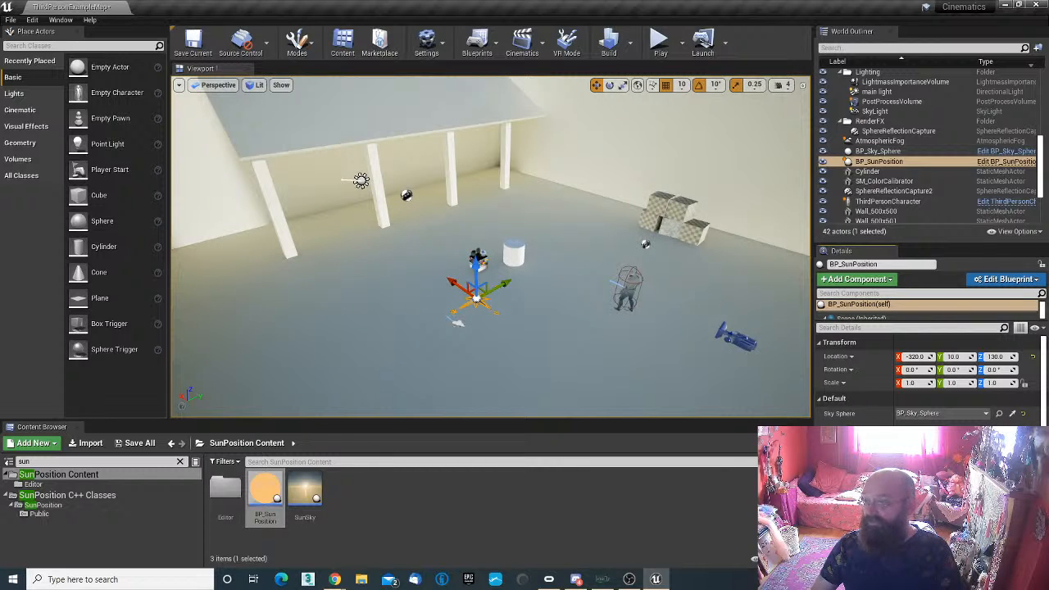
# Step: Adjust the sun settings of BP_SunPosition listed beyond its North Offset to change the light falling on the arena
pyautogui.scroll(-3, 926, 377)
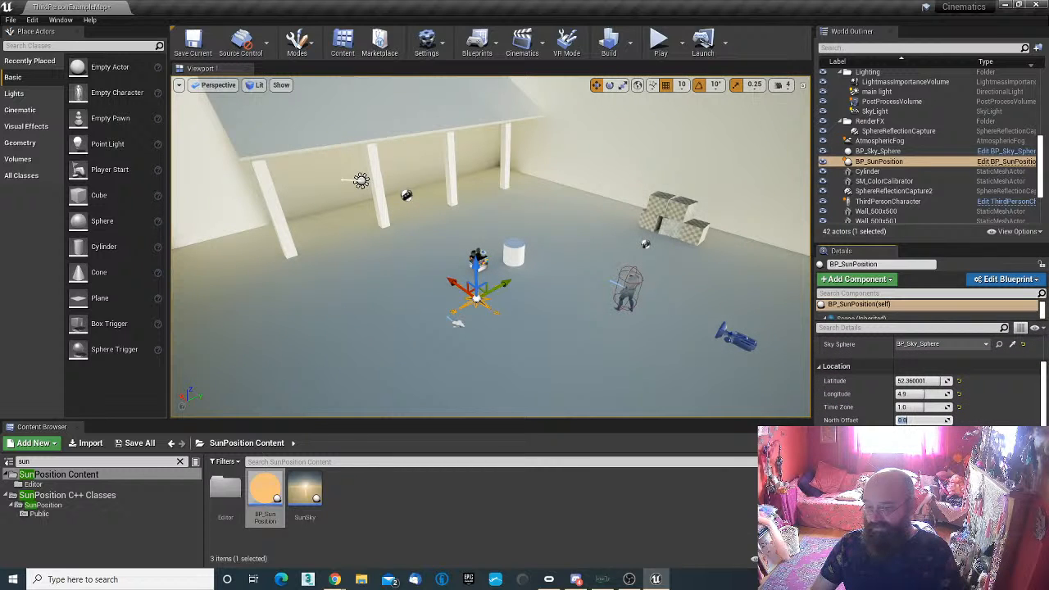
pyautogui.press('Tab')
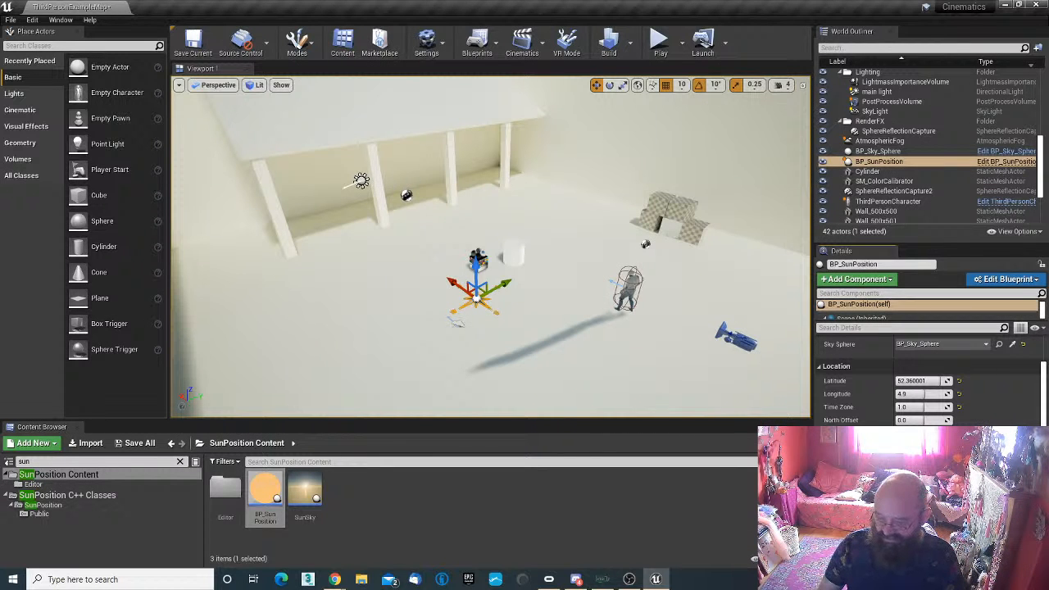
pyautogui.press('Return')
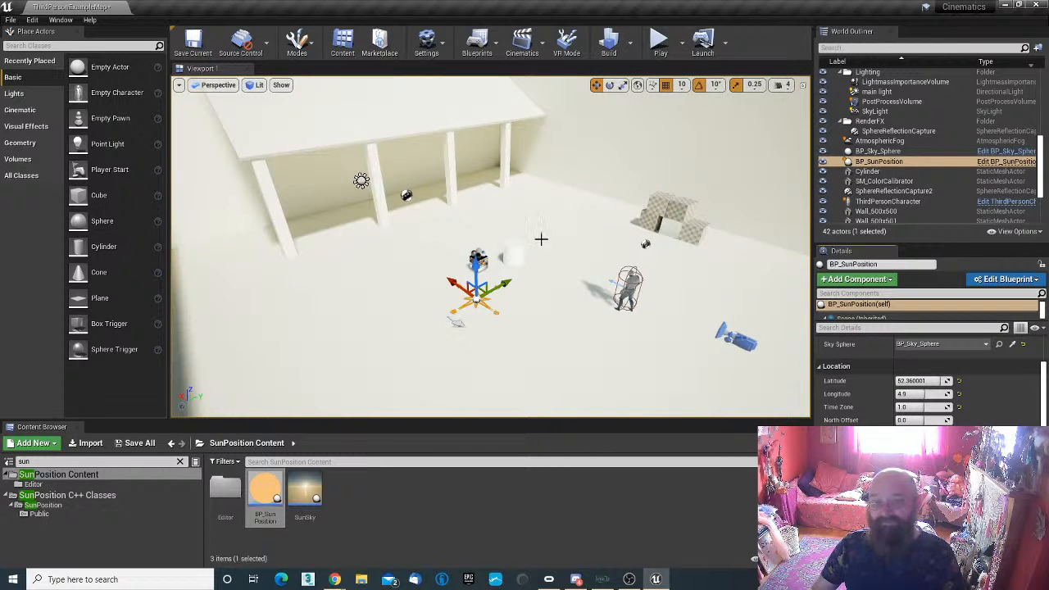
# Step: Check the new sunlight around the arena and its roofed colonnade, and save the level map
pyautogui.moveTo(545, 304); pyautogui.dragTo(972, 283, button='right')
pyautogui.moveTo(485, 267); pyautogui.dragTo(492, 267, button='right')
pyautogui.moveTo(329, 146); pyautogui.dragTo(289, 146, button='right')
pyautogui.press('s')
pyautogui.moveTo(384, 159); pyautogui.dragTo(385, 159, button='right')
pyautogui.hotkey('ctrl', 's')
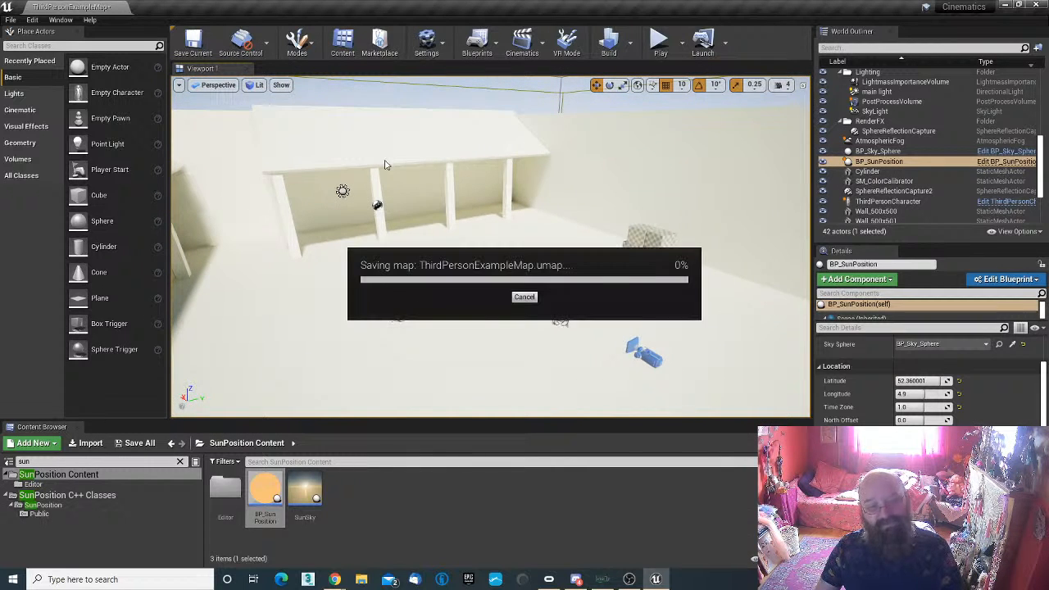
# Step: Turn on the Volumetric Lightmap visualization for the viewport and view its sample spheres from near the arena floor
pyautogui.click(891, 93)
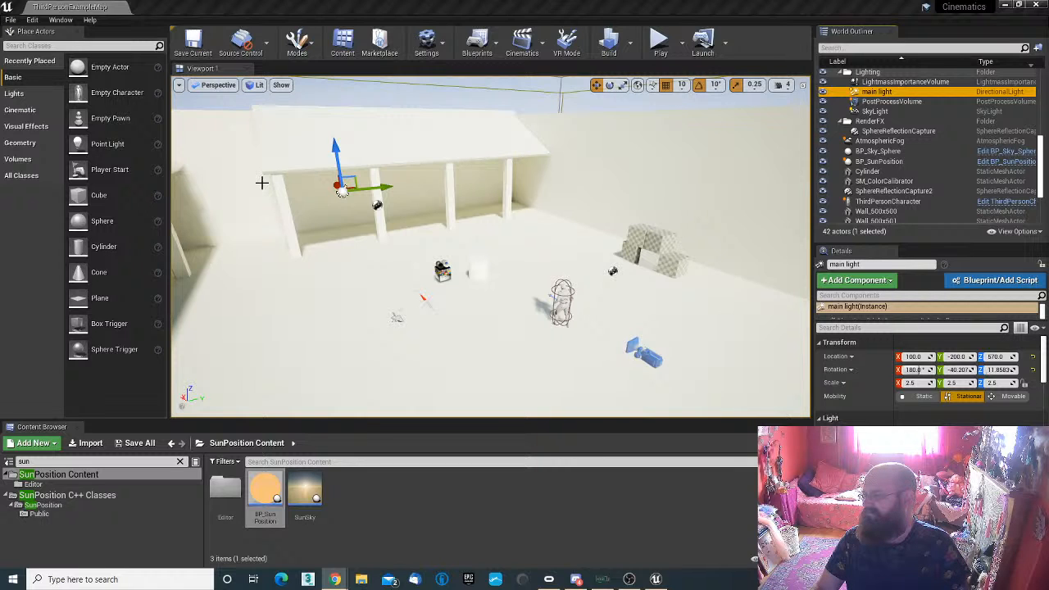
pyautogui.click(178, 86)
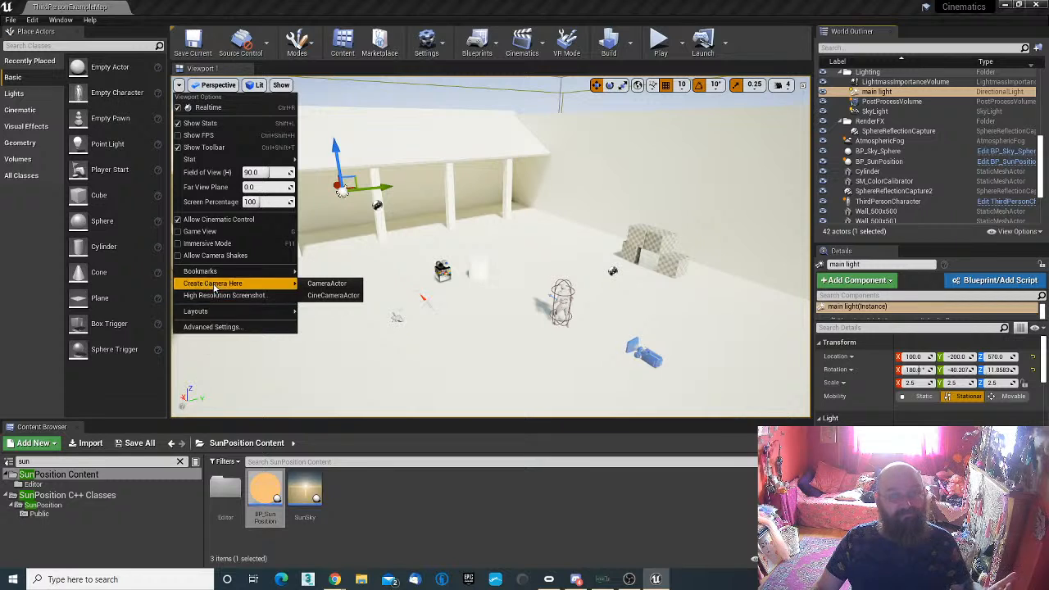
pyautogui.click(256, 85)
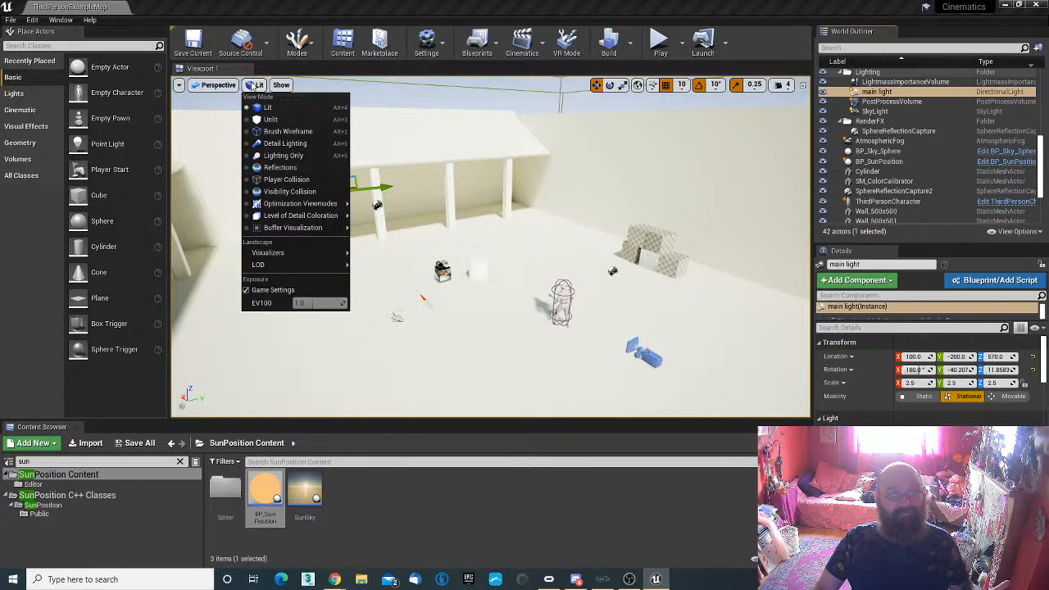
pyautogui.moveTo(264, 235)
pyautogui.moveTo(263, 256)
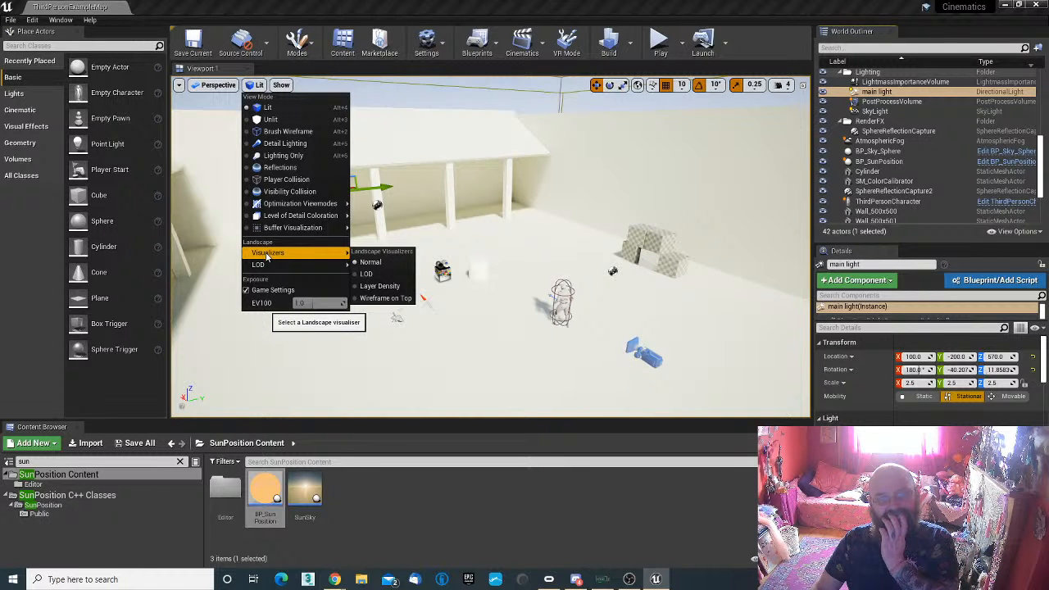
pyautogui.click(281, 85)
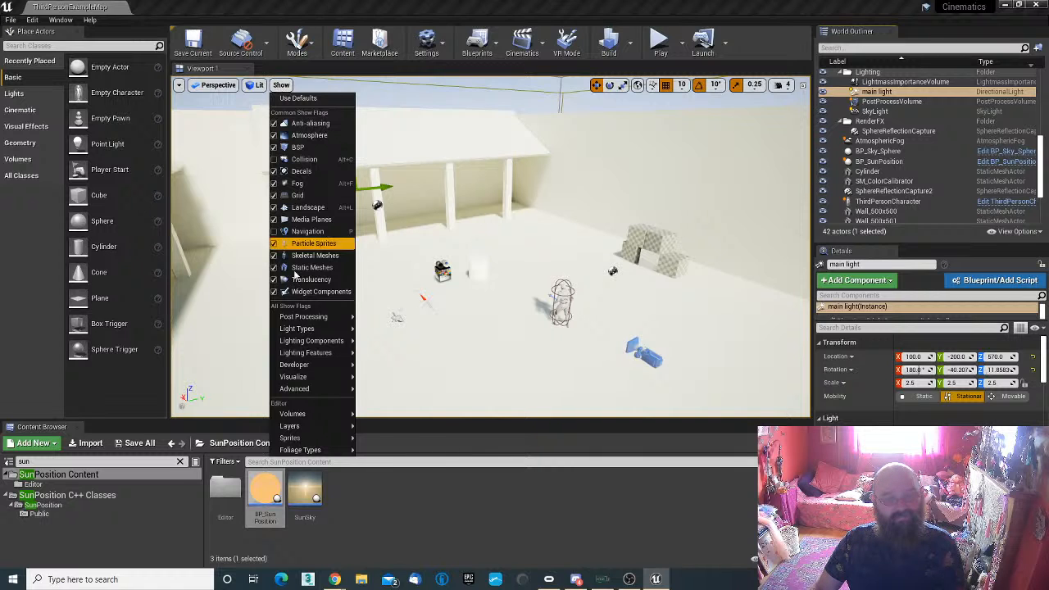
pyautogui.moveTo(311, 332)
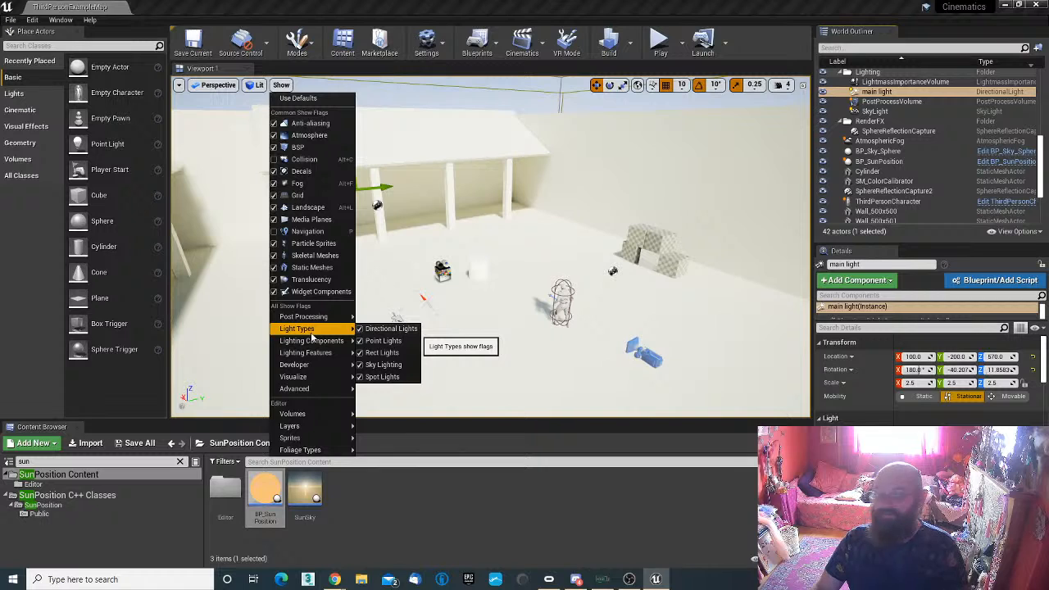
pyautogui.moveTo(340, 378)
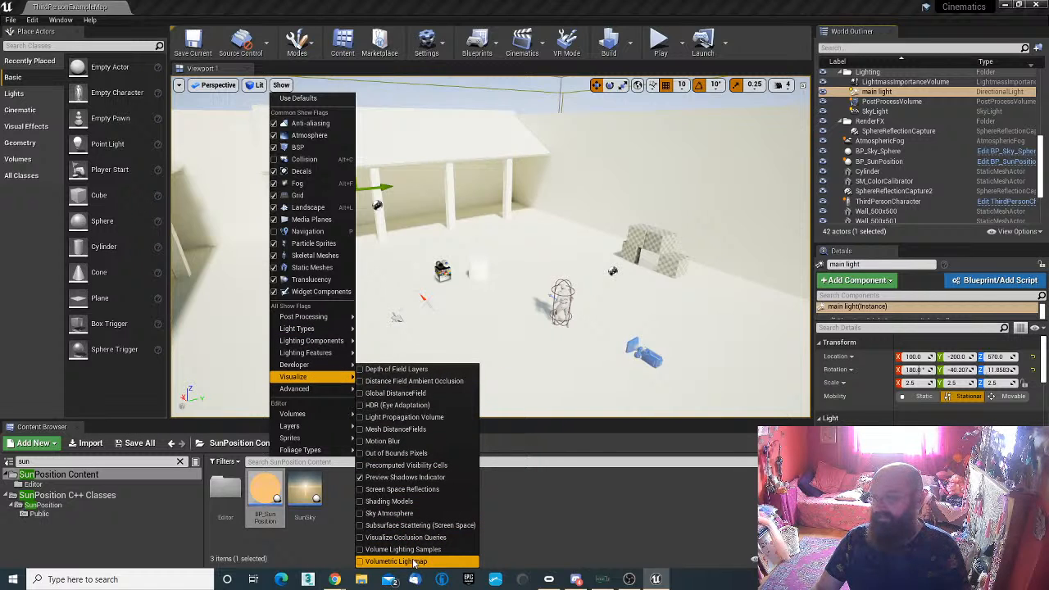
pyautogui.click(402, 562)
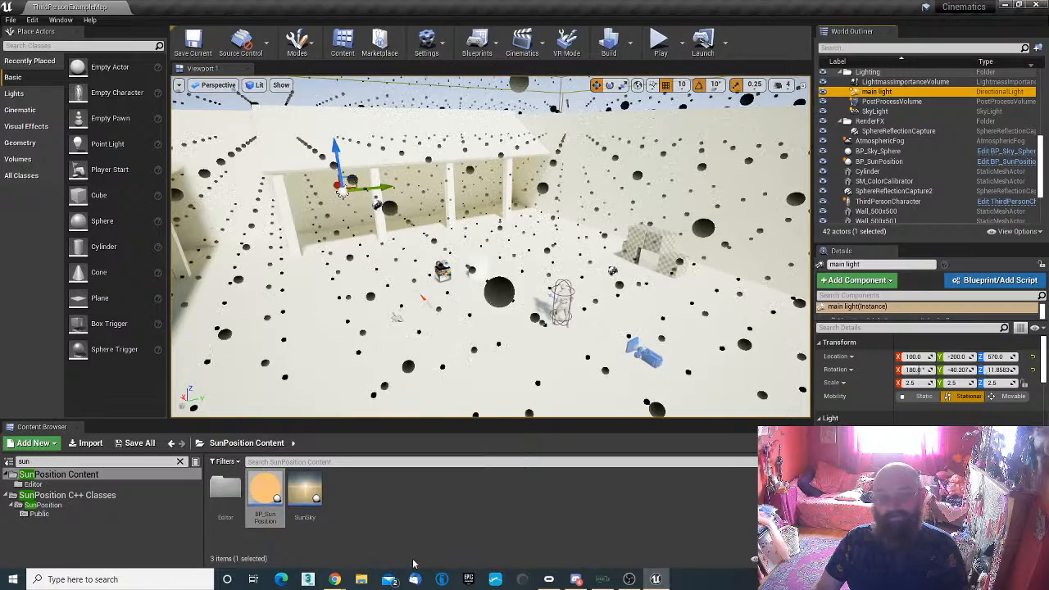
pyautogui.moveTo(490, 246); pyautogui.dragTo(532, 353, button='right')
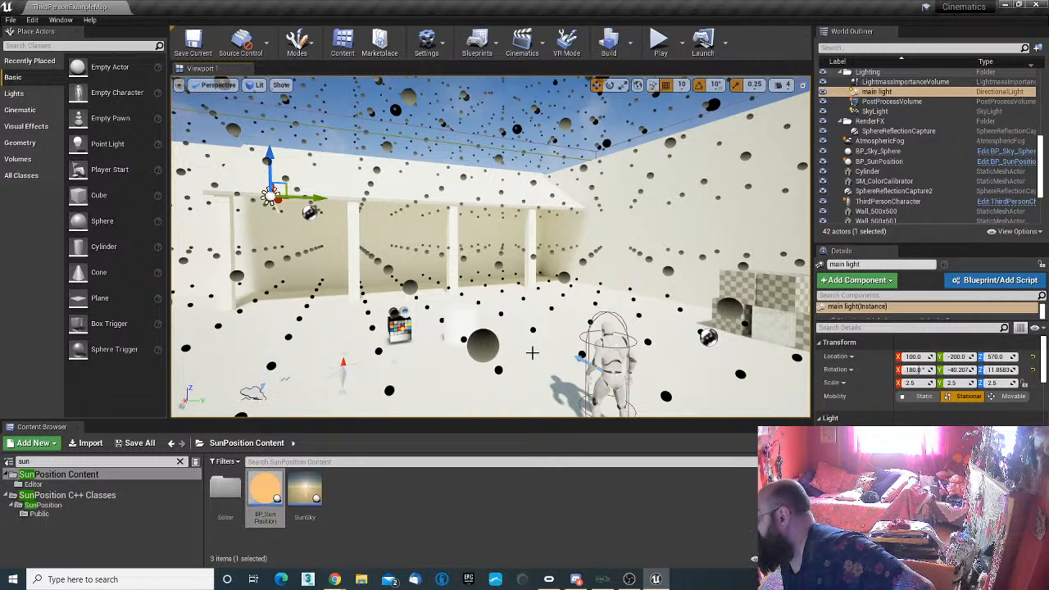
# Step: Examine the main light's properties down to its Rendering and Lightmass sections
pyautogui.click(907, 92)
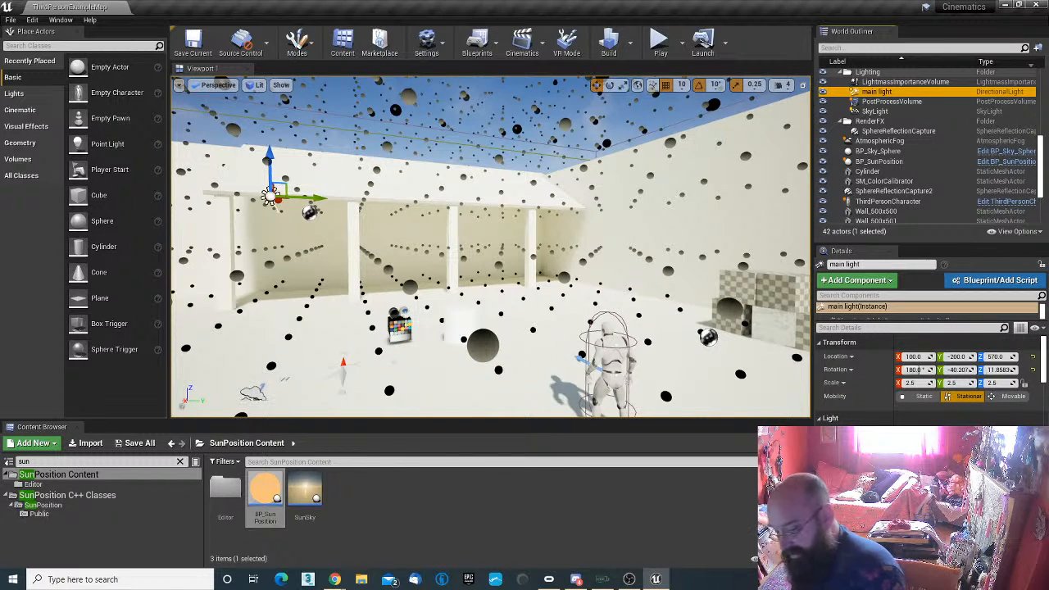
pyautogui.scroll(-10, 926, 377)
pyautogui.scroll(-5, 926, 377)
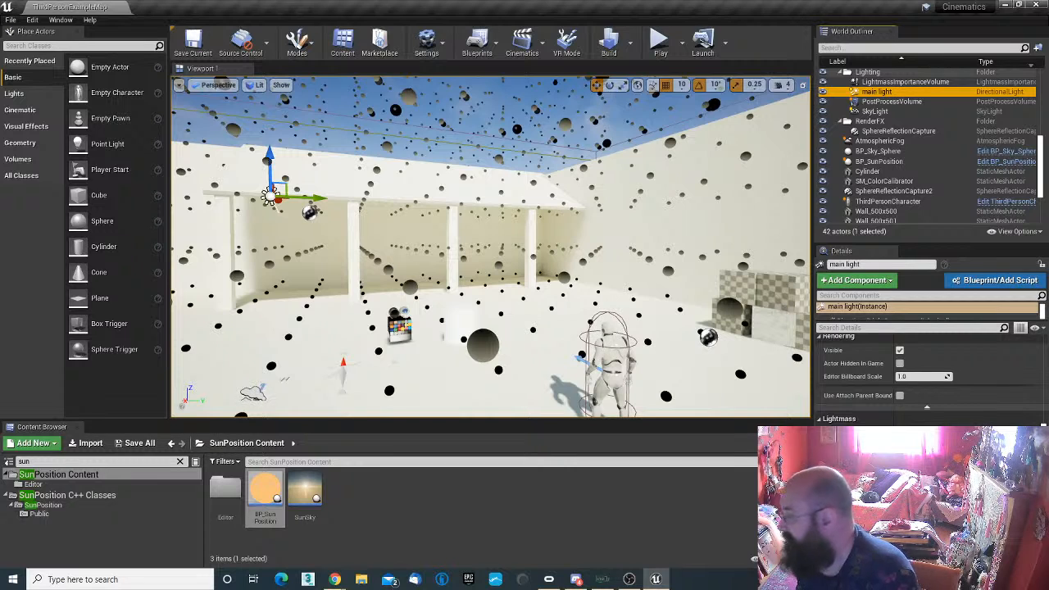
pyautogui.scroll(-1, 927, 368)
pyautogui.scroll(1, 926, 369)
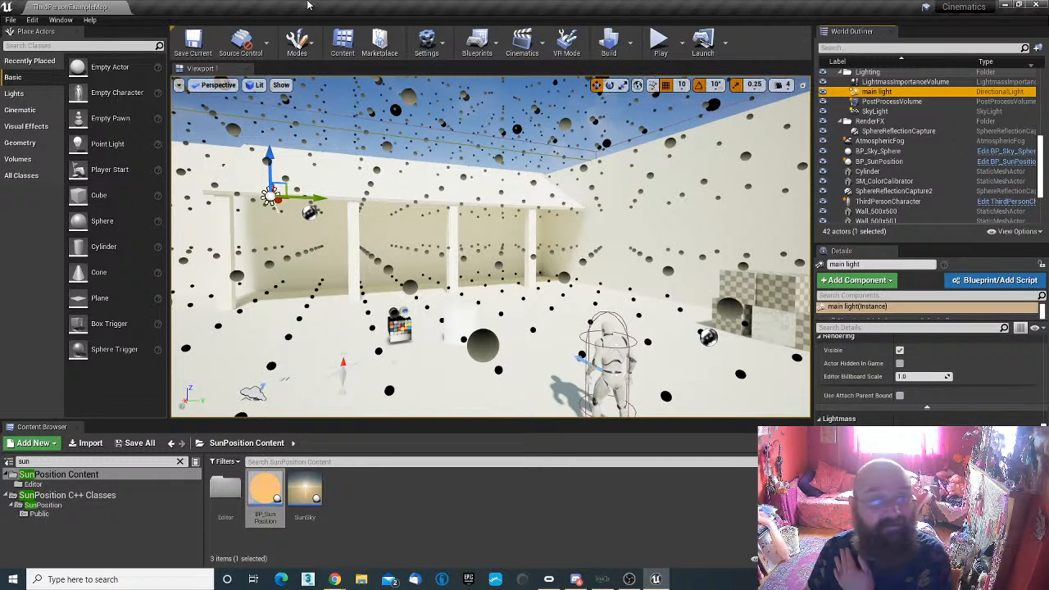
# Step: Review the project's Engine Rendering settings, from Mobile and Lighting down to Ray Tracing and shader permutation reduction
pyautogui.click(32, 19)
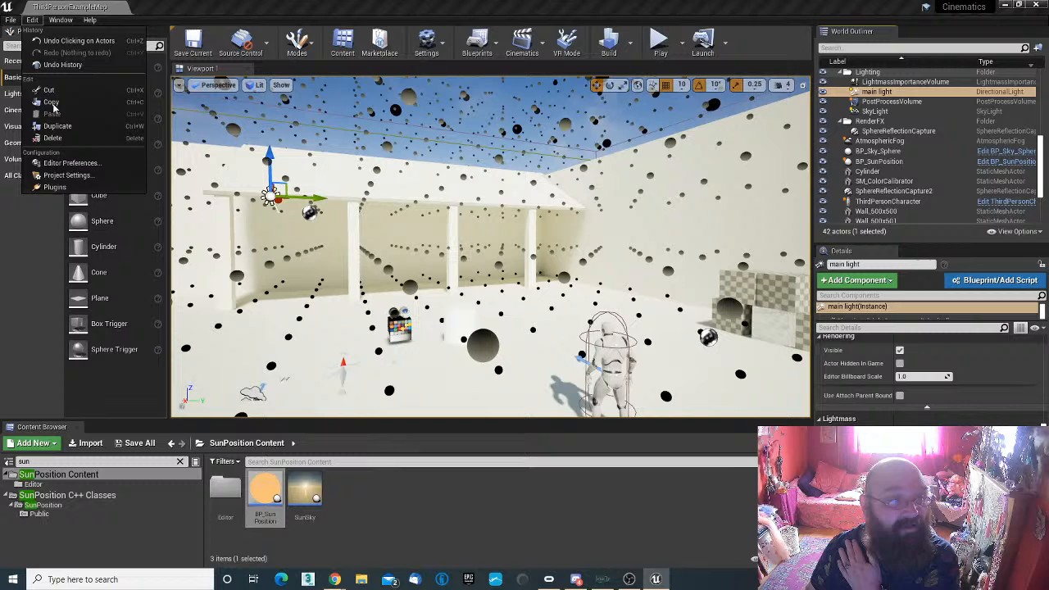
pyautogui.click(61, 175)
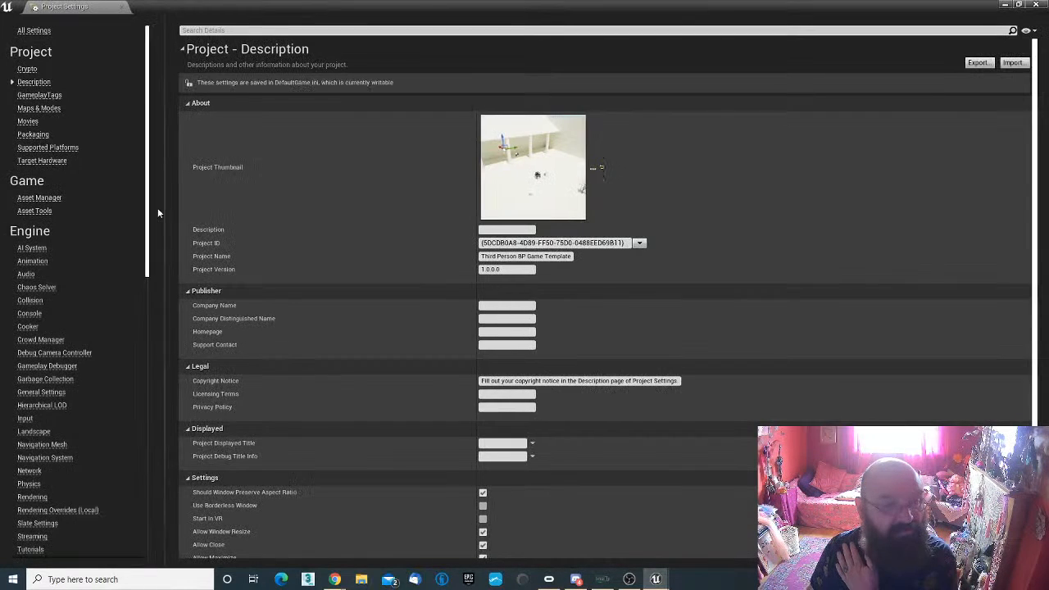
pyautogui.scroll(-2, 52, 452)
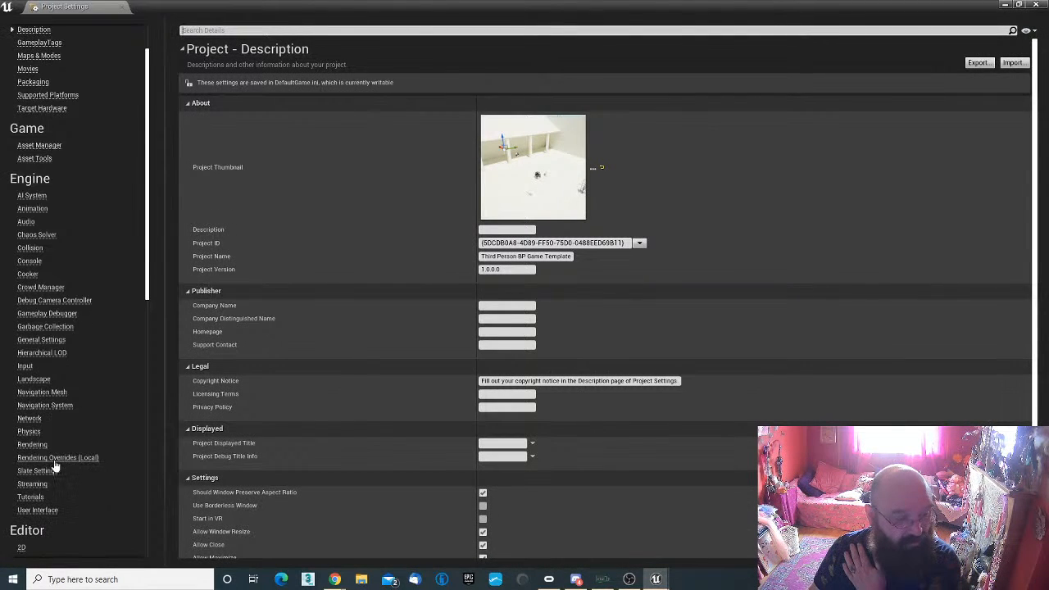
pyautogui.click(34, 445)
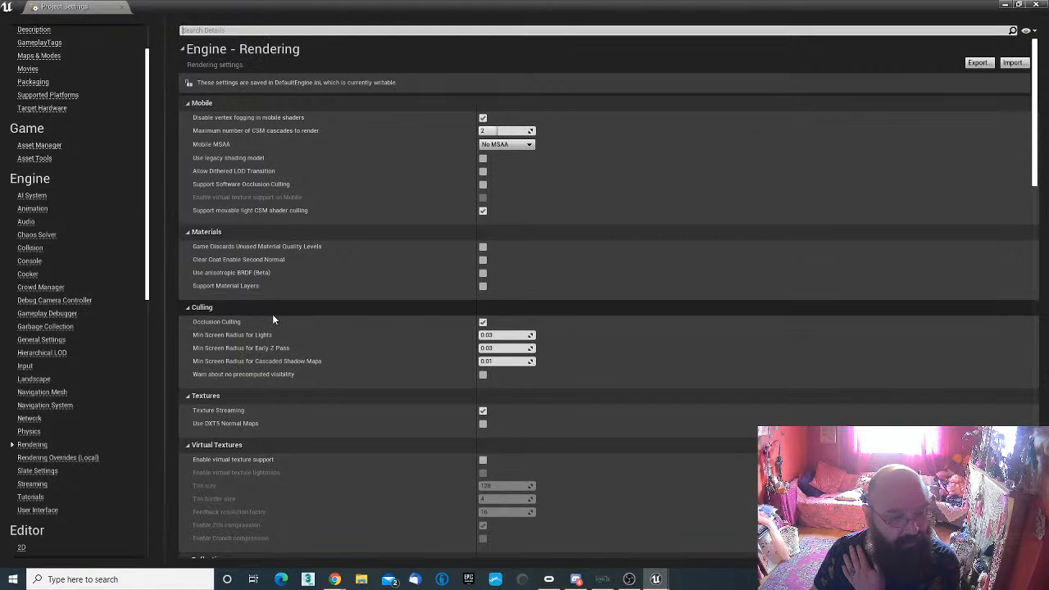
pyautogui.scroll(-10, 274, 318)
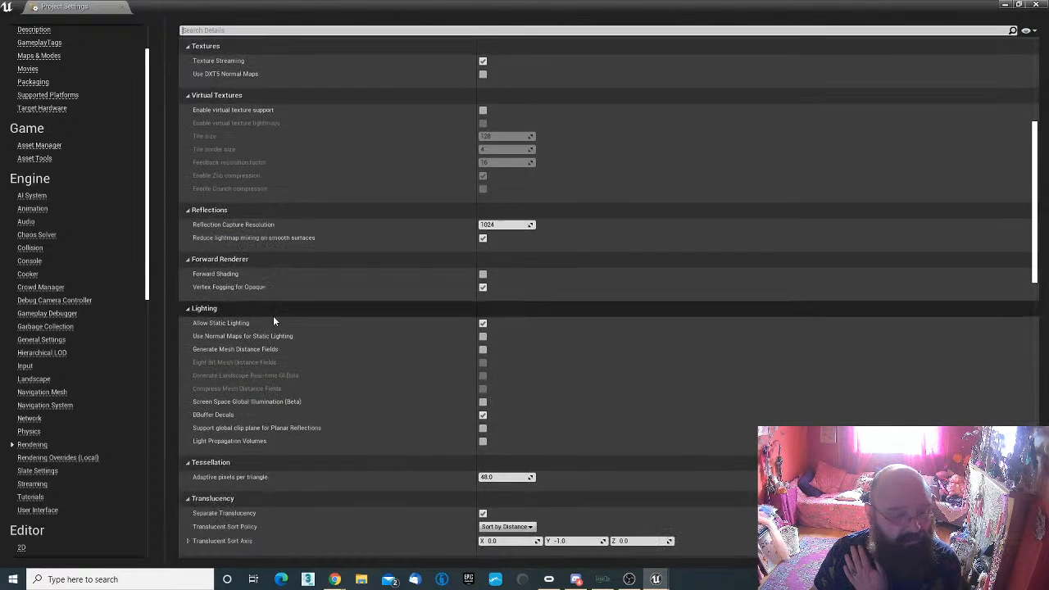
pyautogui.scroll(-12, 273, 320)
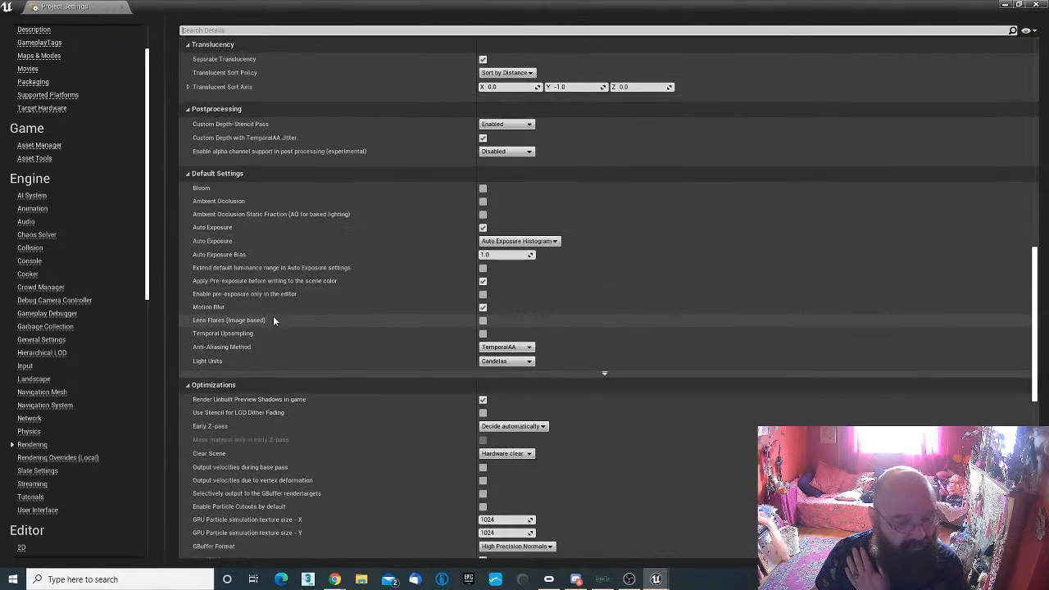
pyautogui.scroll(-10, 273, 320)
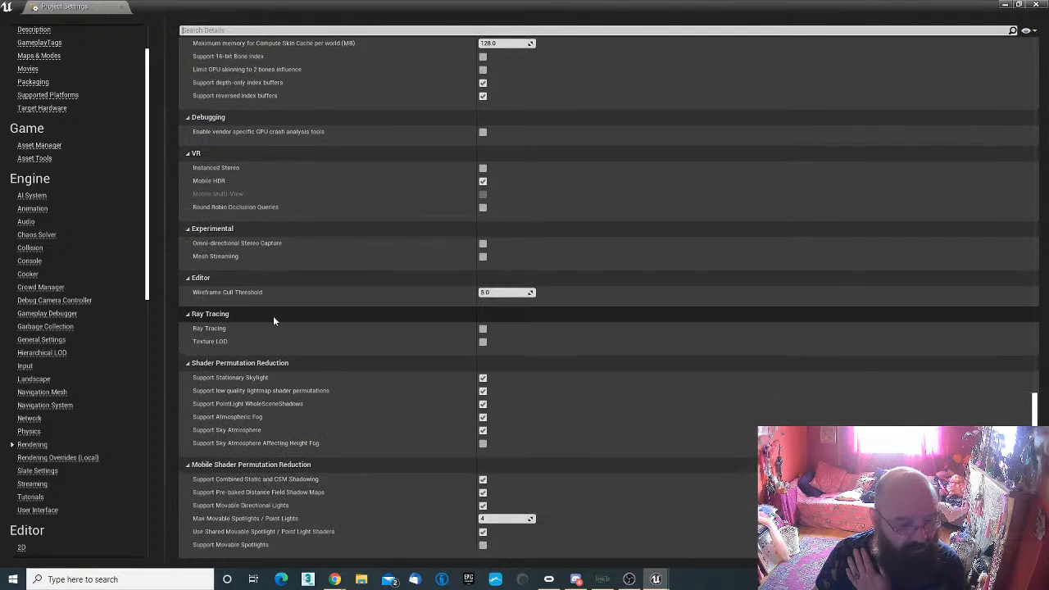
pyautogui.scroll(2, 55, 118)
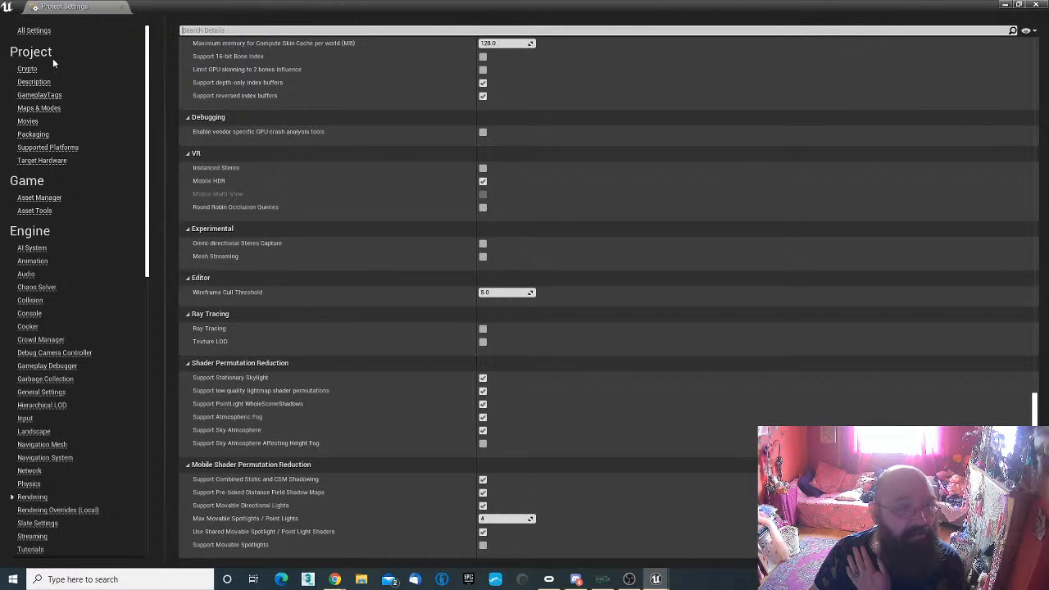
# Step: Search all project settings for "lightmass", clear the search and close the project settings
pyautogui.click(37, 30)
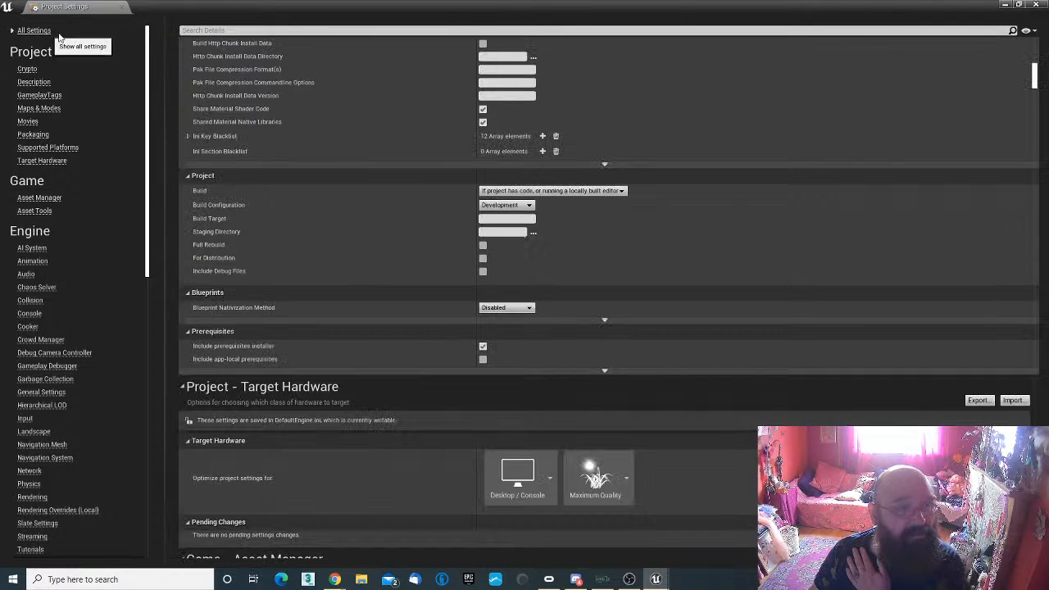
pyautogui.click(237, 30)
pyautogui.write('lightmass')
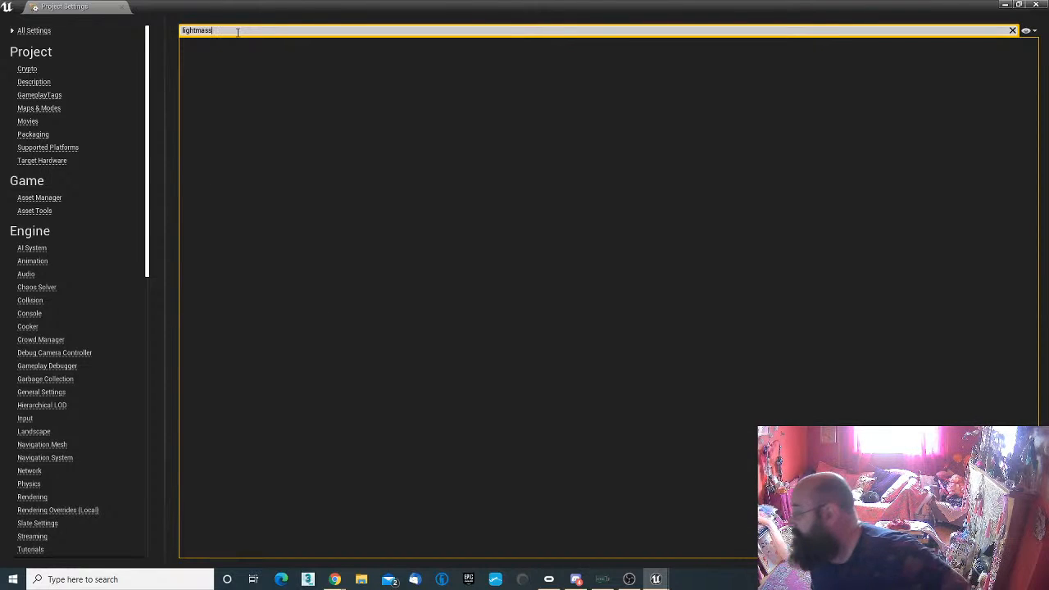
pyautogui.press('Escape')
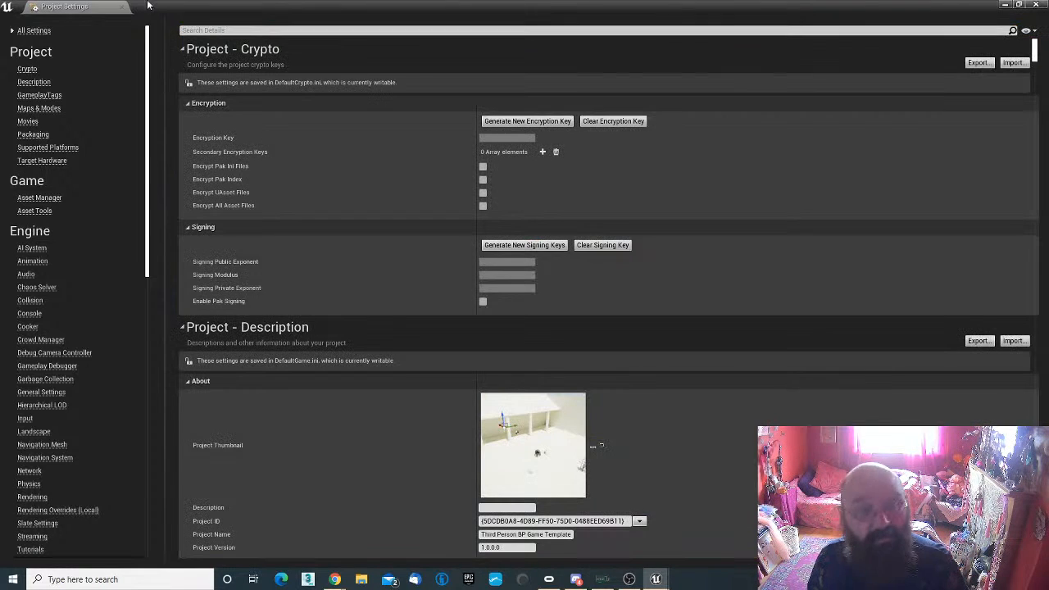
pyautogui.middleClick(96, 7)
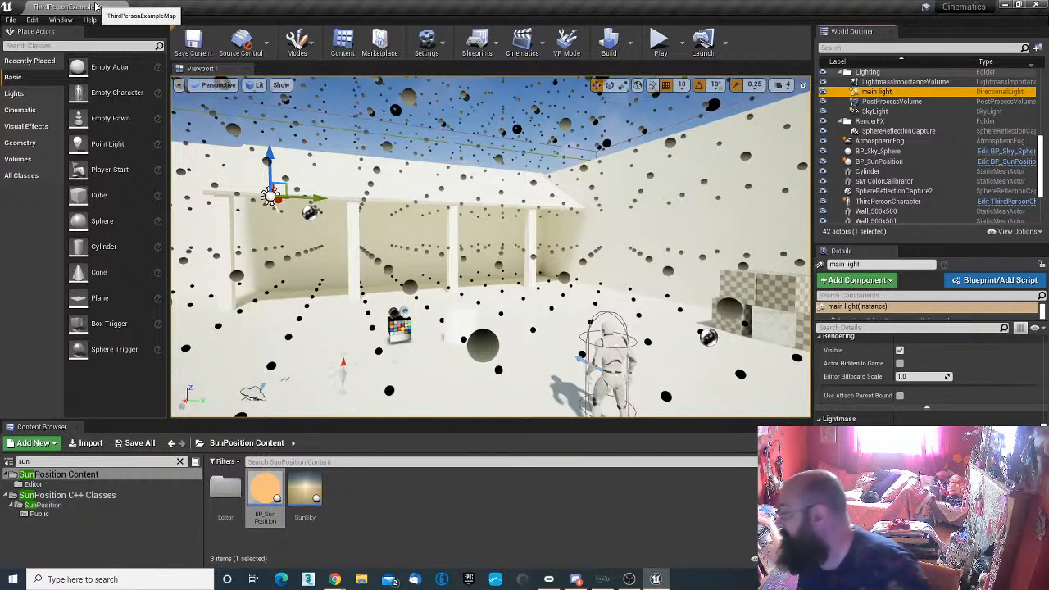
# Step: Search the properties of BP_SunPosition for "lightma" and clear the search
pyautogui.click(348, 363)
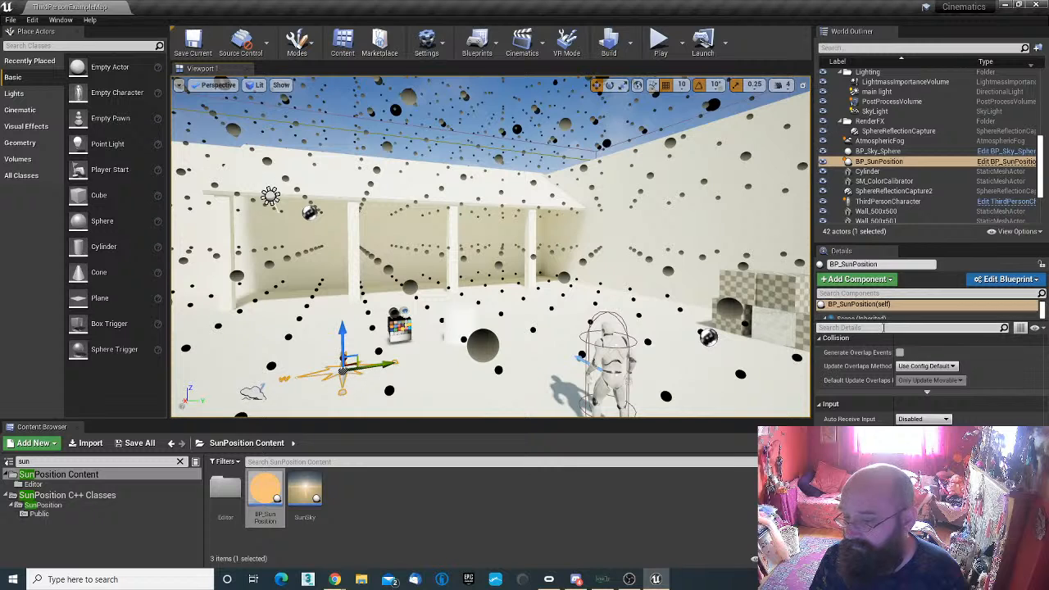
pyautogui.write('lightma')
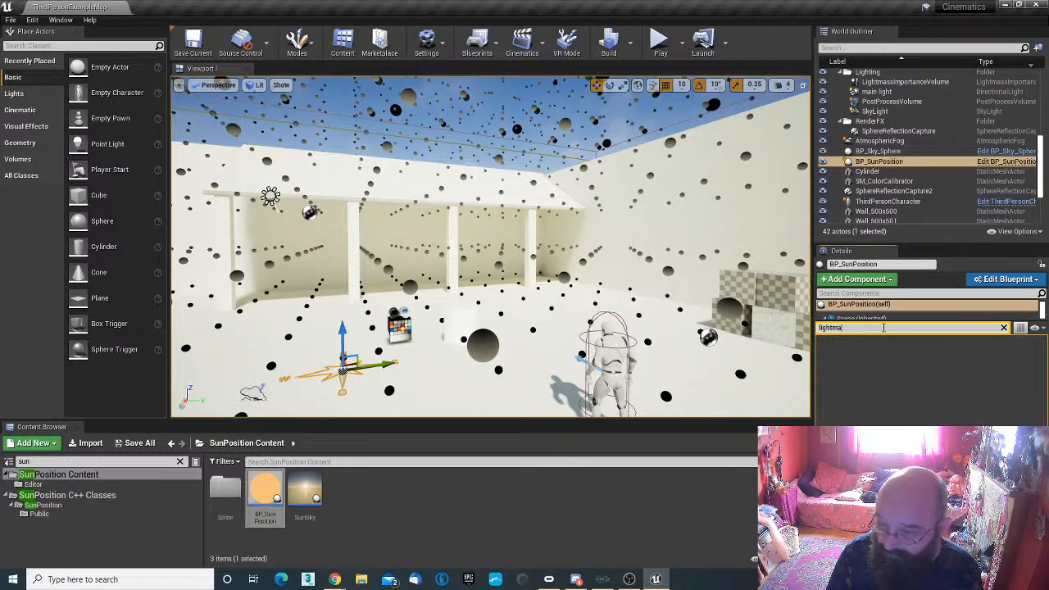
pyautogui.press('BackSpace')
pyautogui.press('BackSpace')
pyautogui.press('BackSpace')
pyautogui.press('BackSpace')
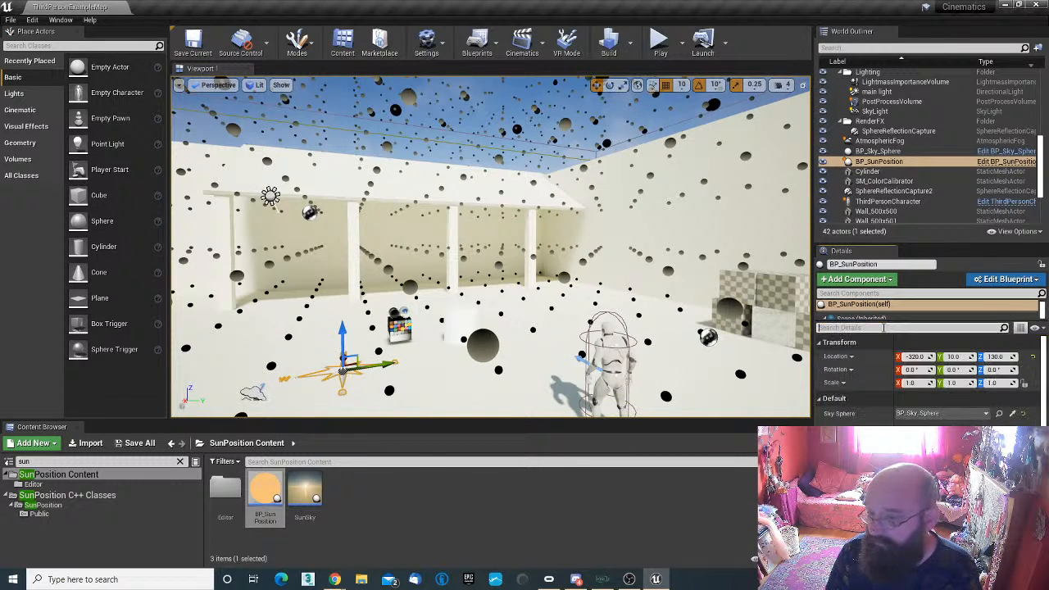
# Step: Inspect the main light's shadow options and its Lightmass source angle and indirect lighting saturation
pyautogui.click(874, 93)
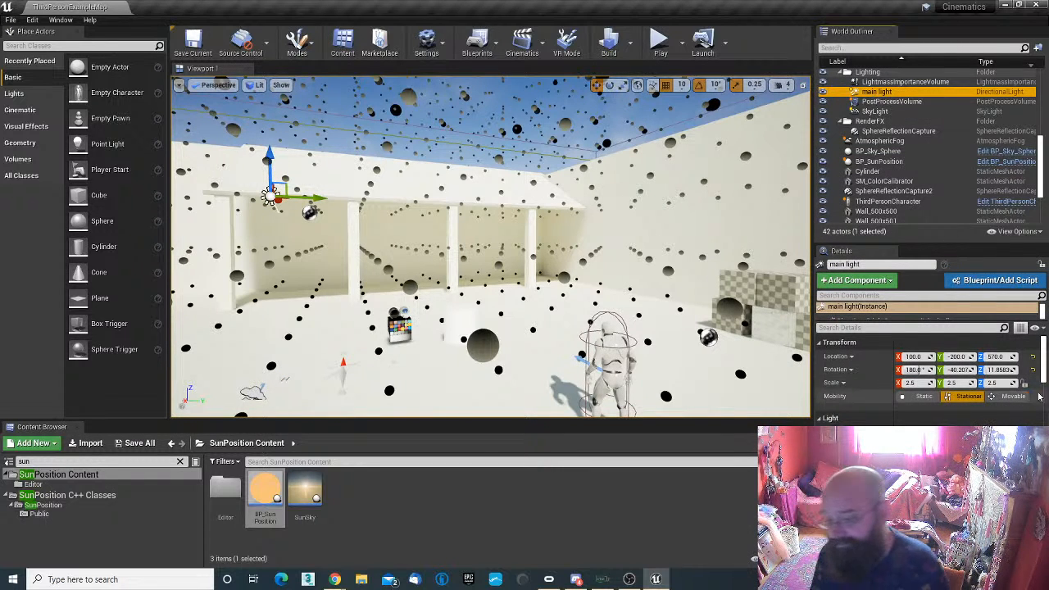
pyautogui.scroll(-5, 927, 377)
pyautogui.scroll(-5, 926, 377)
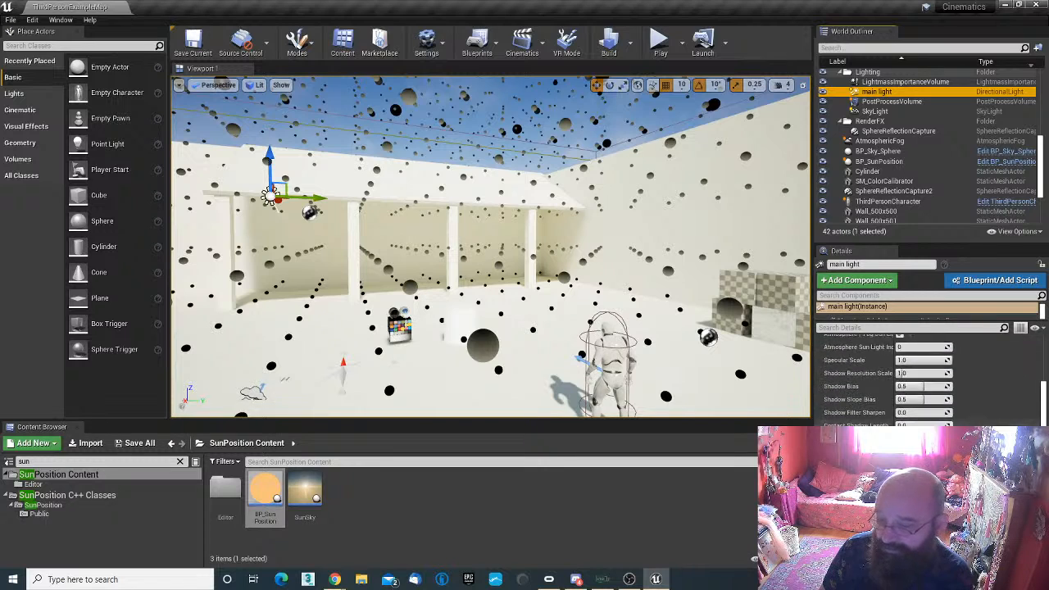
pyautogui.scroll(-10, 926, 377)
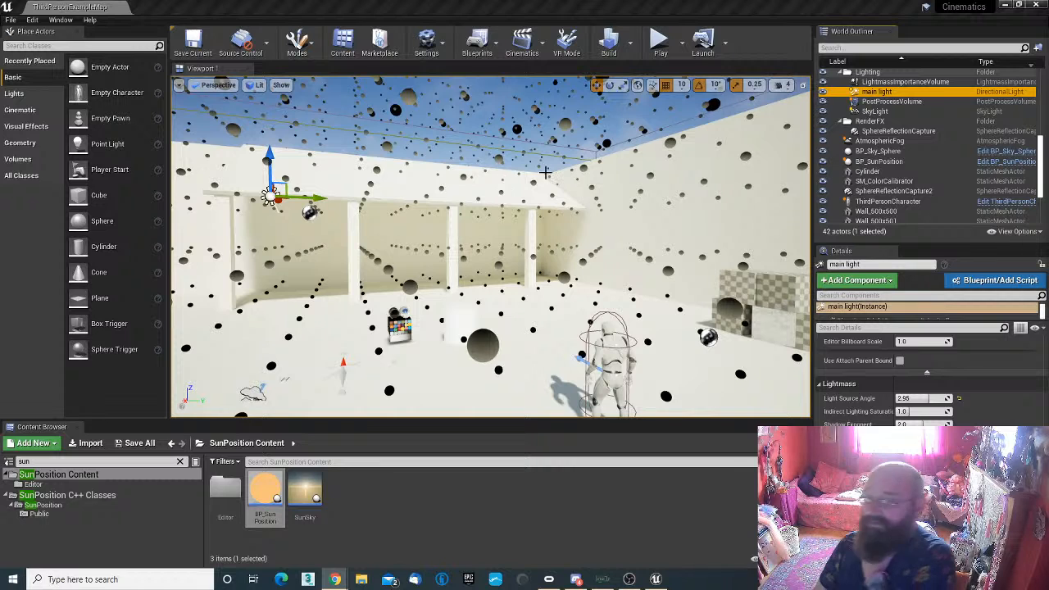
# Step: Open the World Settings with all Lightmass options and the Lightmass Settings group expanded, and move the window clear of the viewport's centre
pyautogui.click(427, 42)
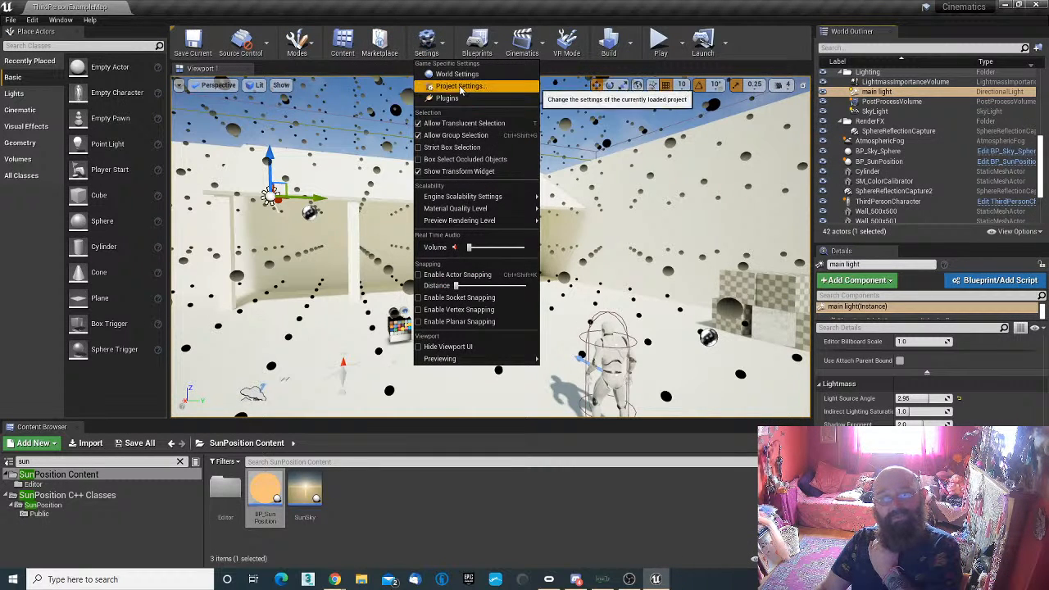
pyautogui.click(461, 76)
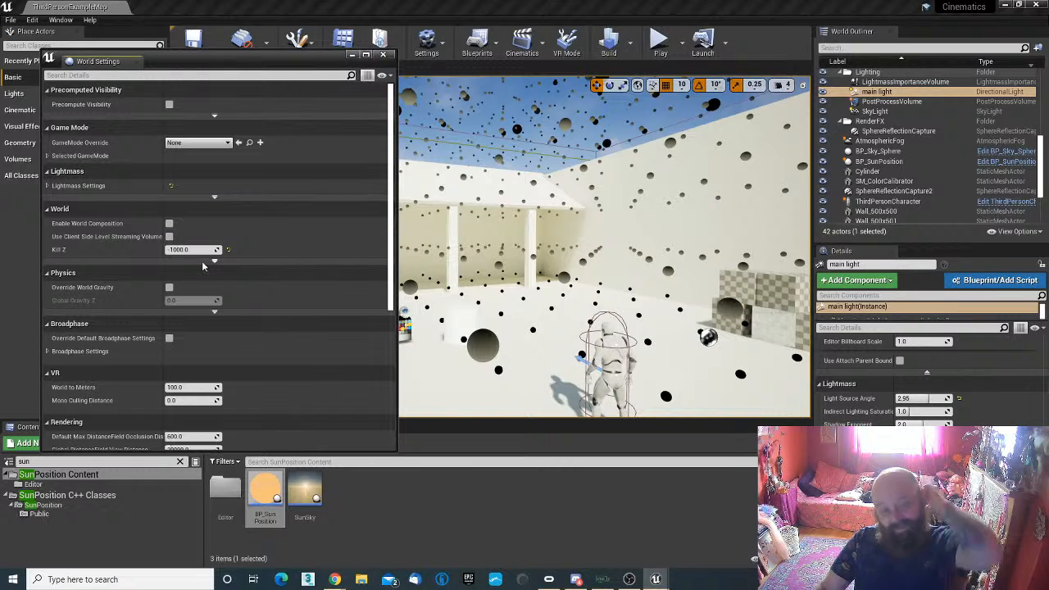
pyautogui.click(215, 198)
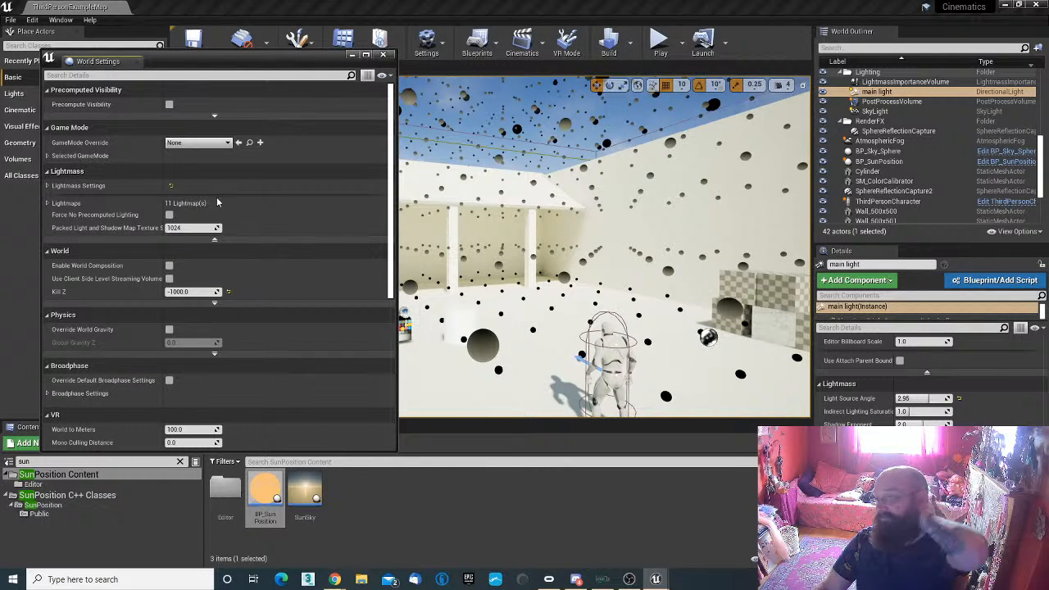
pyautogui.click(47, 186)
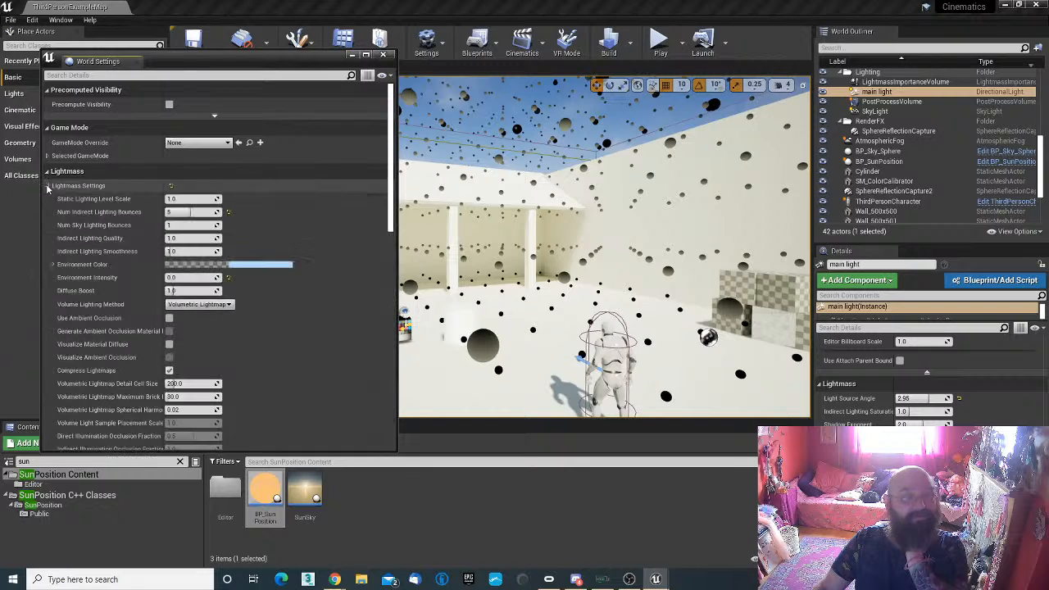
pyautogui.moveTo(235, 65); pyautogui.dragTo(882, 78)
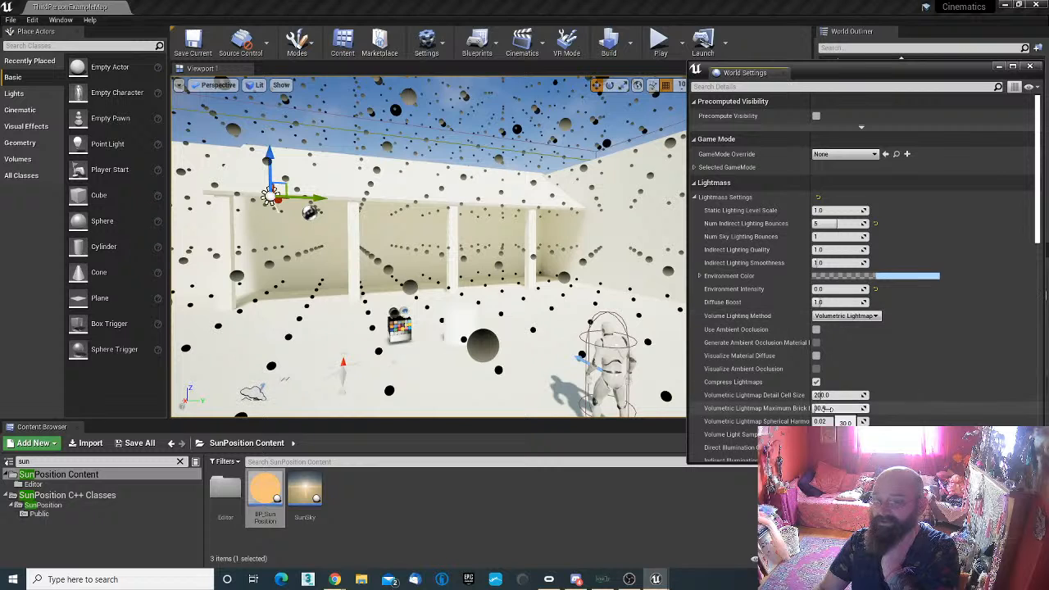
pyautogui.moveTo(792, 400)
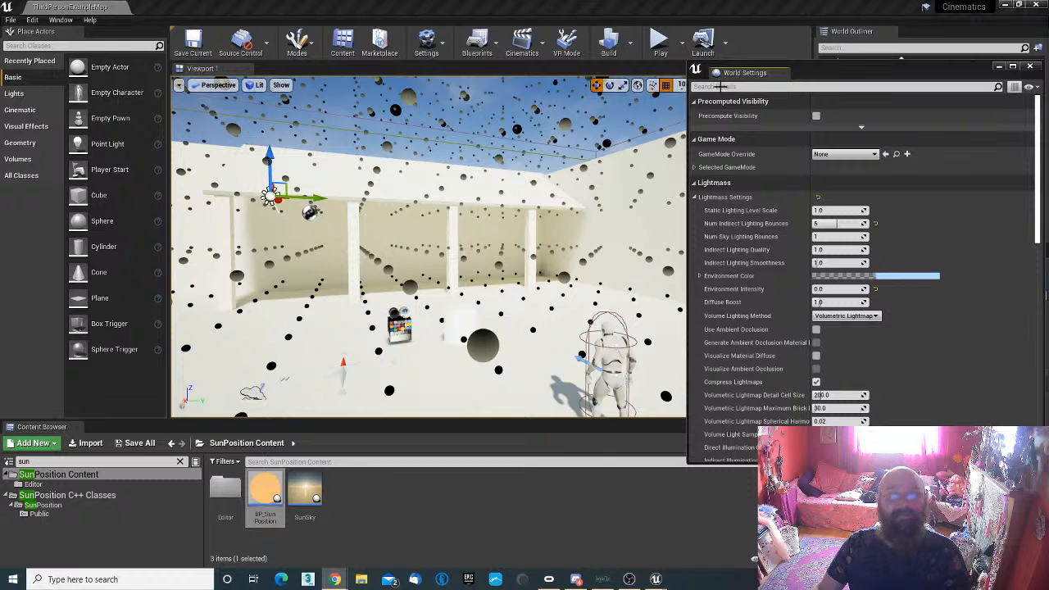
# Step: Turn off the viewport's Volumetric Lightmap visualization and turn on the Volume Lighting Samples visualization
pyautogui.click(280, 85)
pyautogui.moveTo(293, 377)
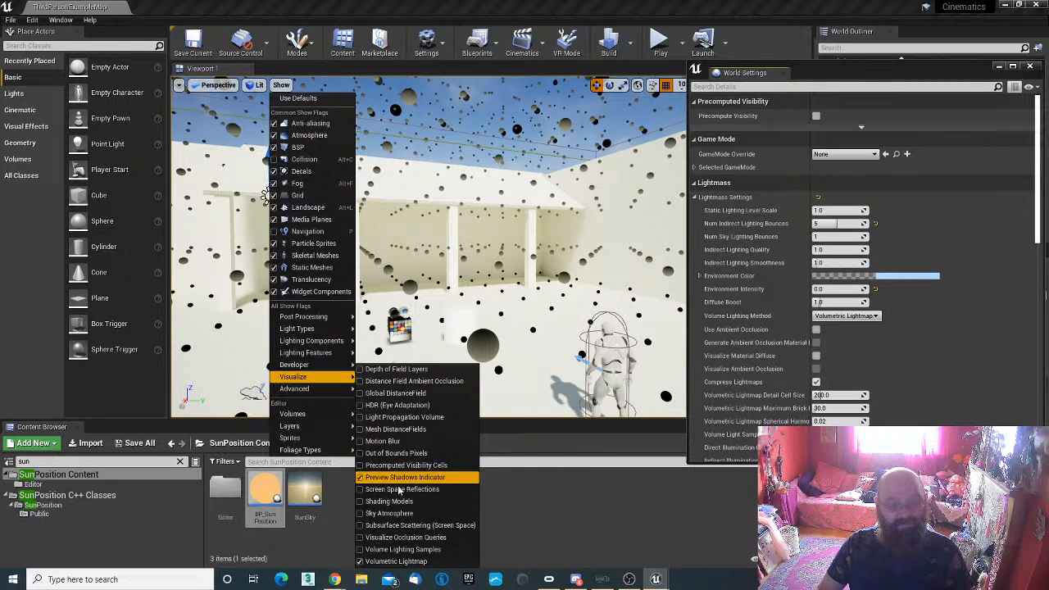
pyautogui.click(398, 561)
pyautogui.click(280, 85)
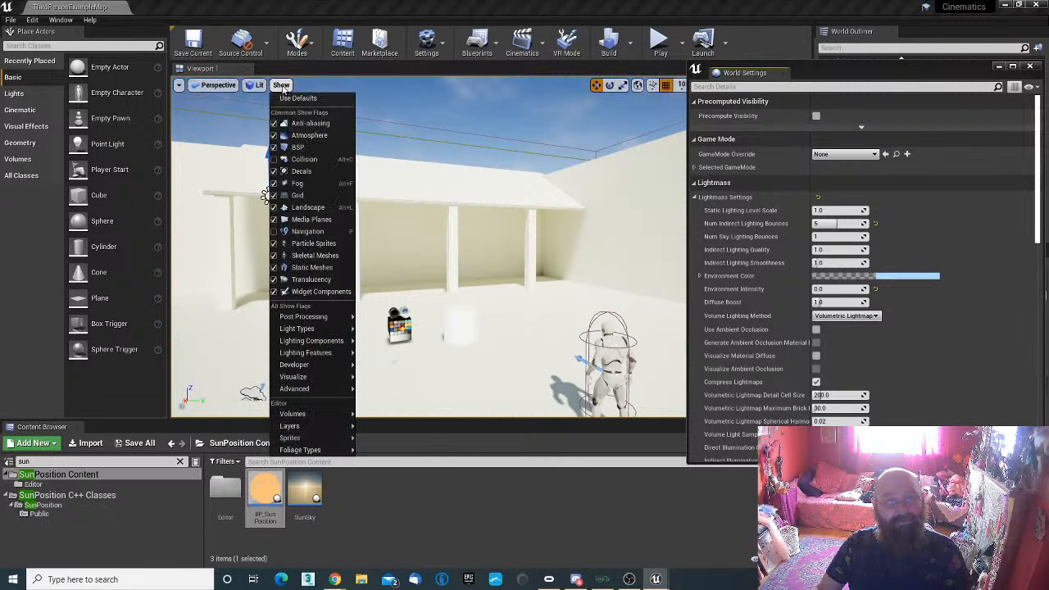
pyautogui.moveTo(323, 427)
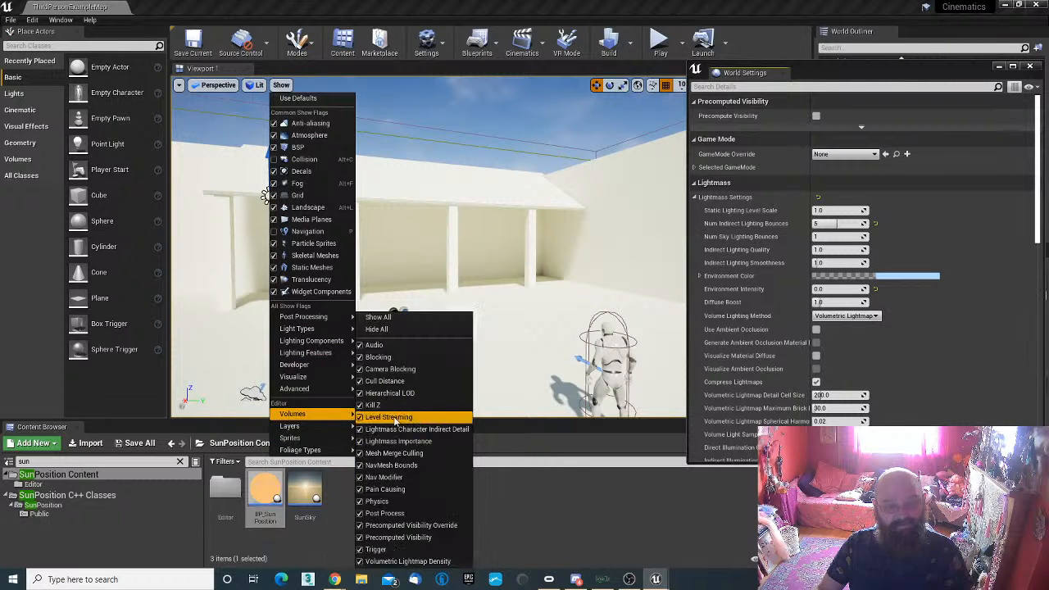
pyautogui.moveTo(337, 379)
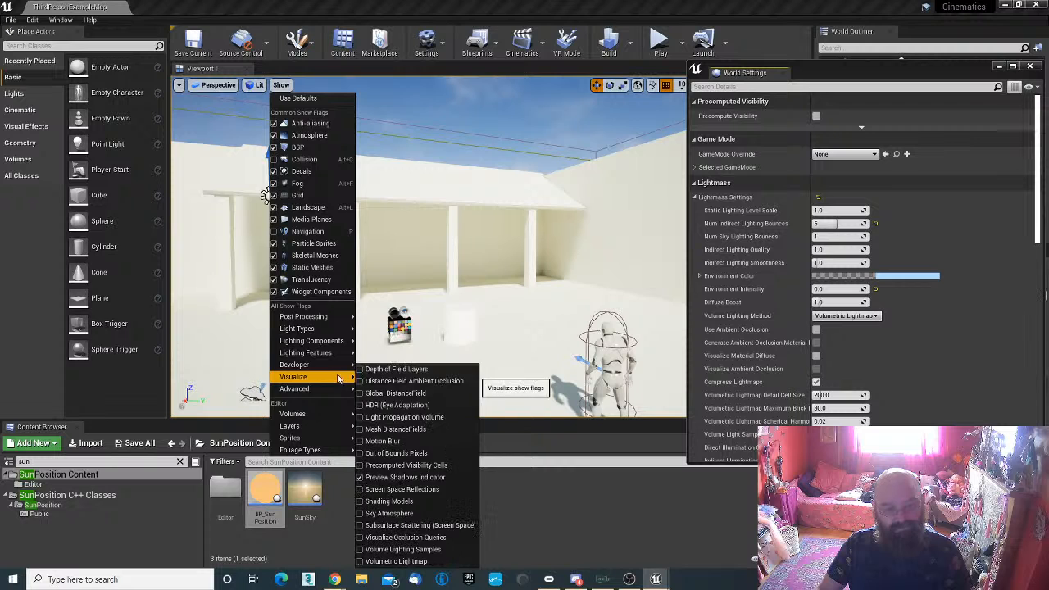
pyautogui.click(393, 549)
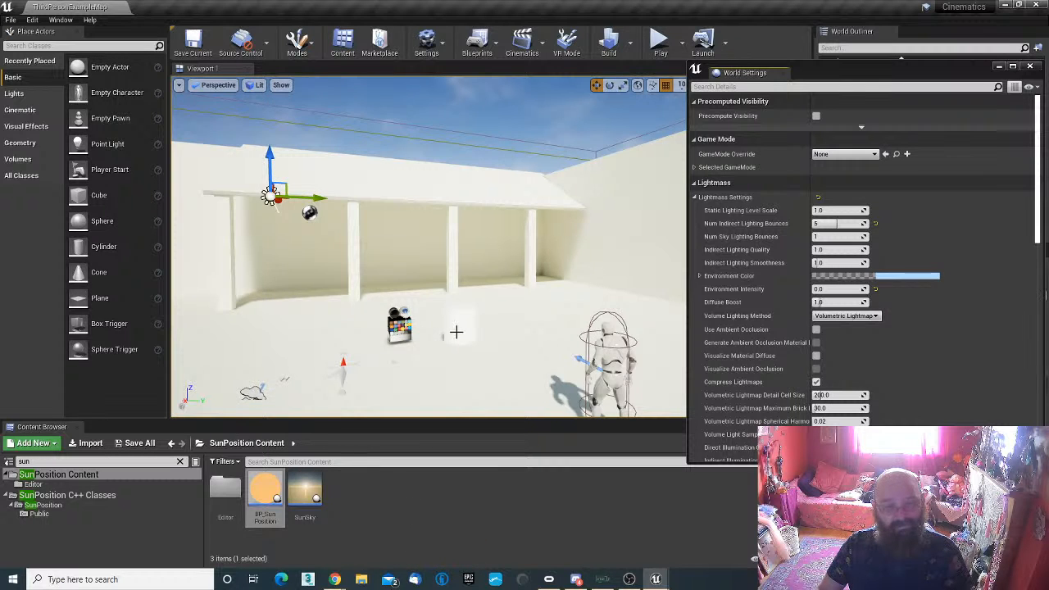
# Step: View the character area up close and read the descriptions of the Lightmass Static Lighting Level Scale and Indirect Lighting Quality settings
pyautogui.moveTo(456, 330); pyautogui.dragTo(457, 328, button='right')
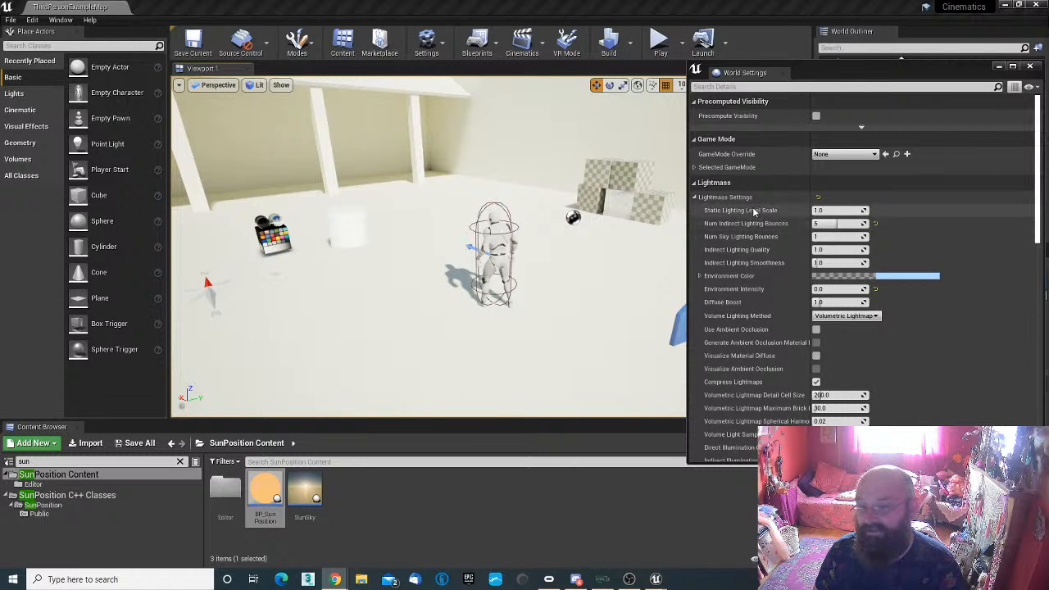
pyautogui.moveTo(758, 215)
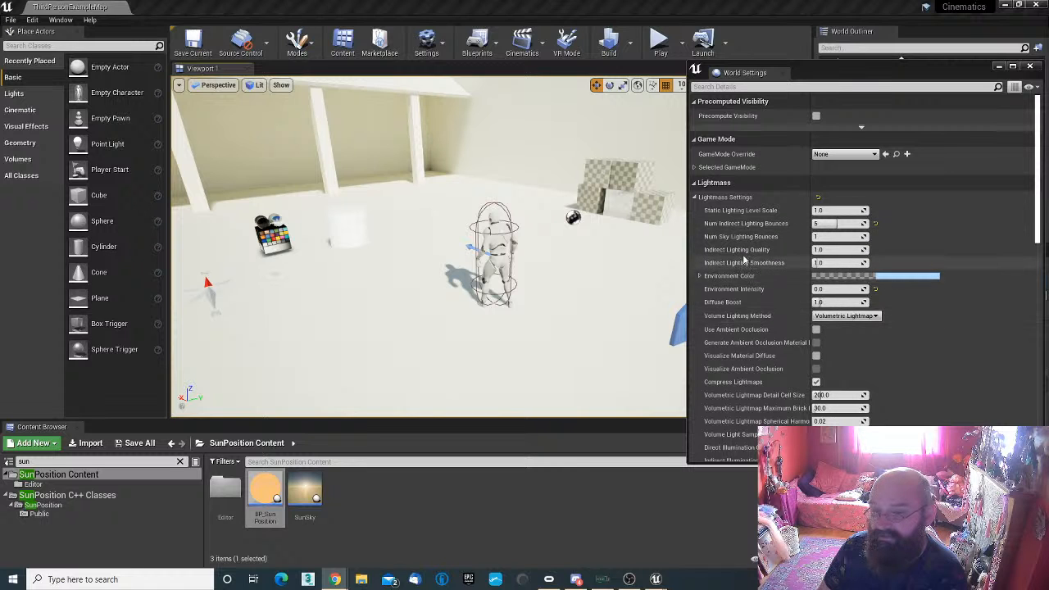
pyautogui.moveTo(746, 255)
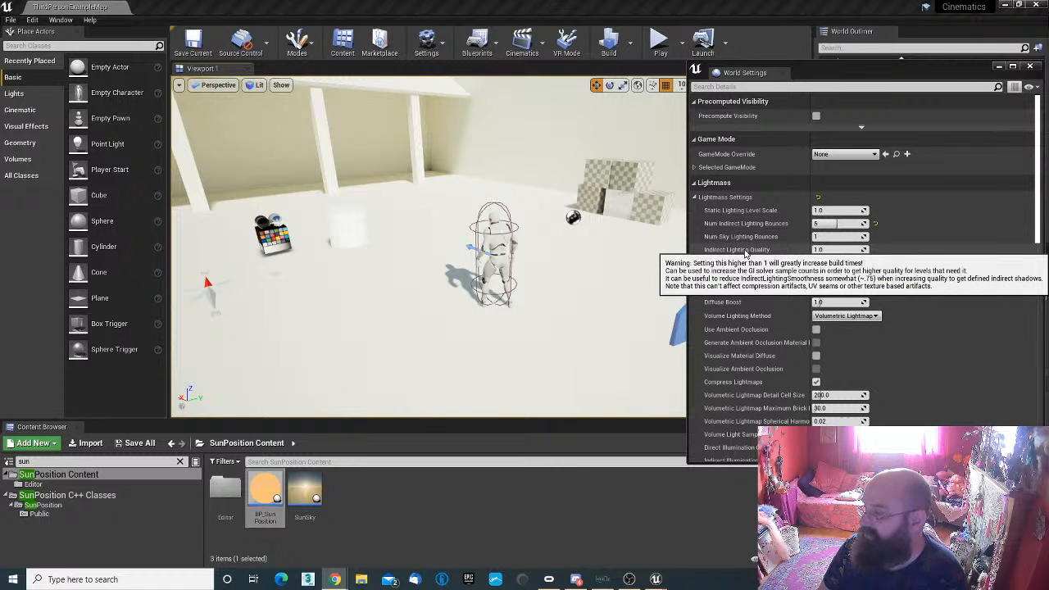